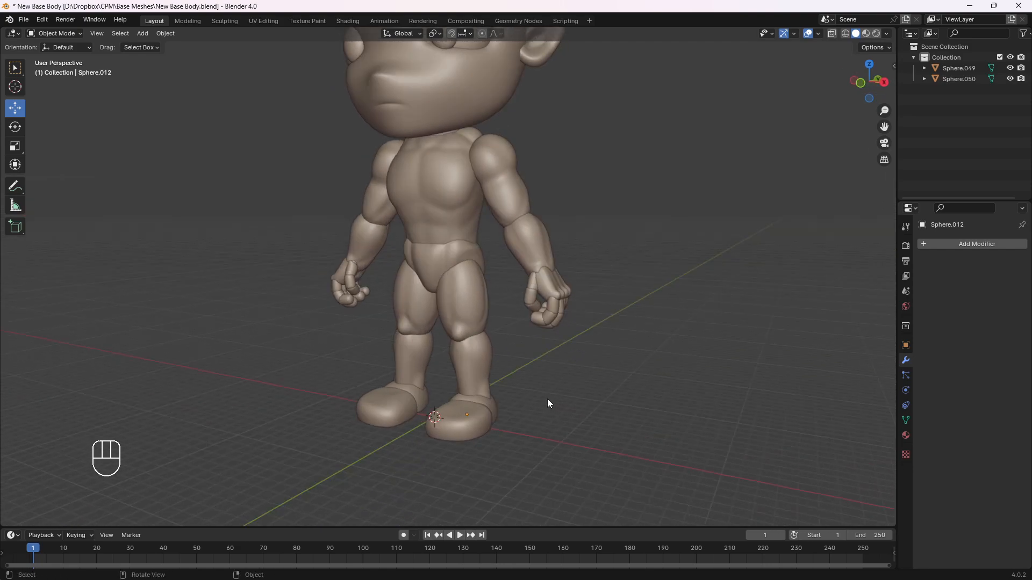
Delete the front piece and the heel piece of the character's left foot
key(KP_1)
key(KP_3)
key(KP_1)
key(KP_3)
key(KP_1)
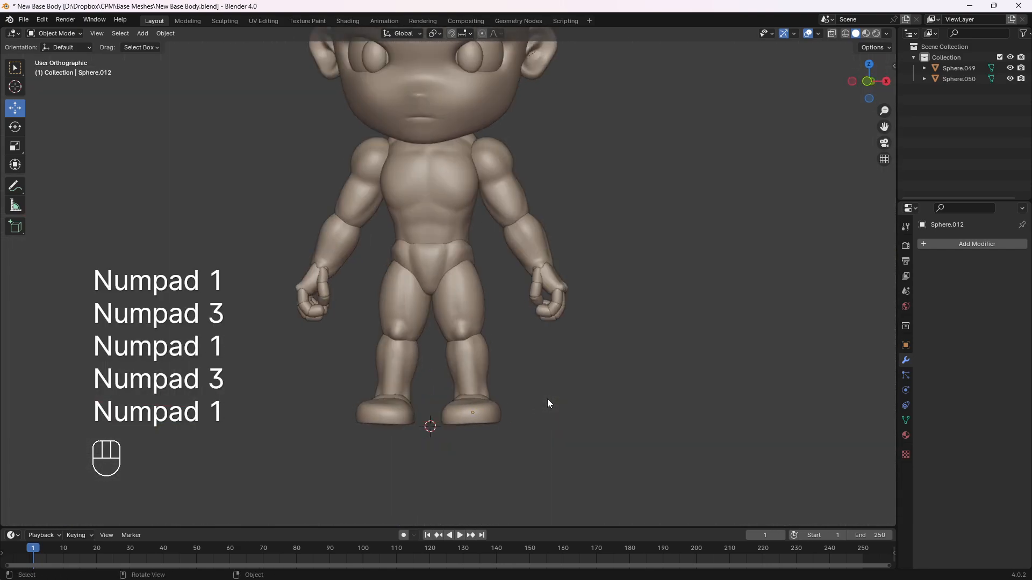
middle_drag(547, 399, 524, 411)
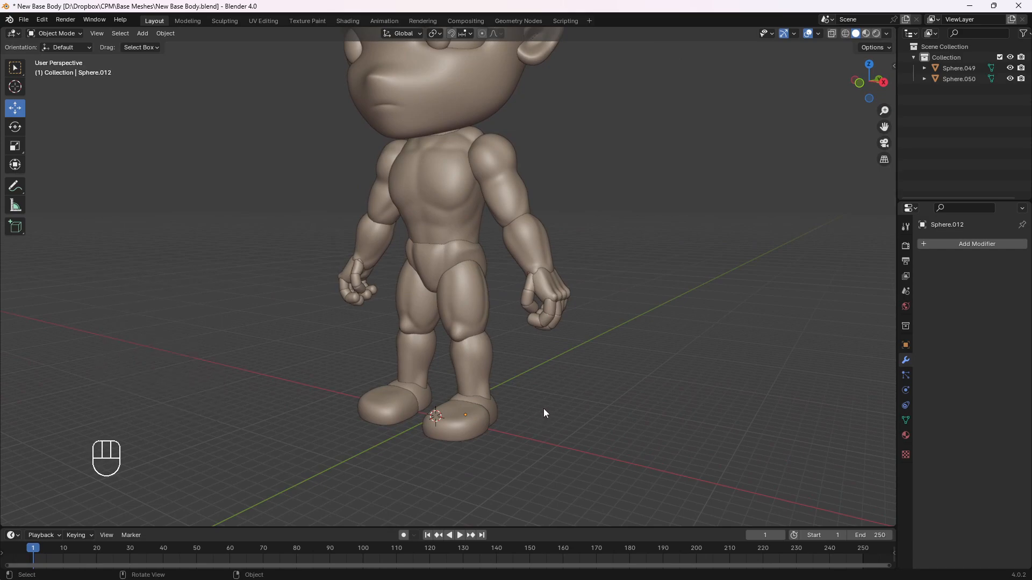
key(KP_1)
middle_drag(543, 405, 521, 427)
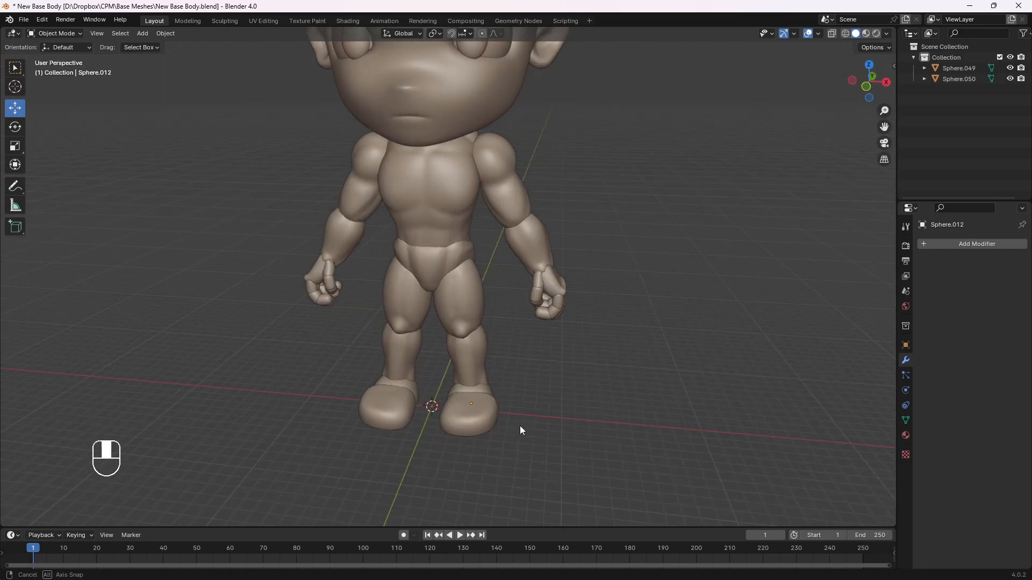
click(473, 422)
key(Delete)
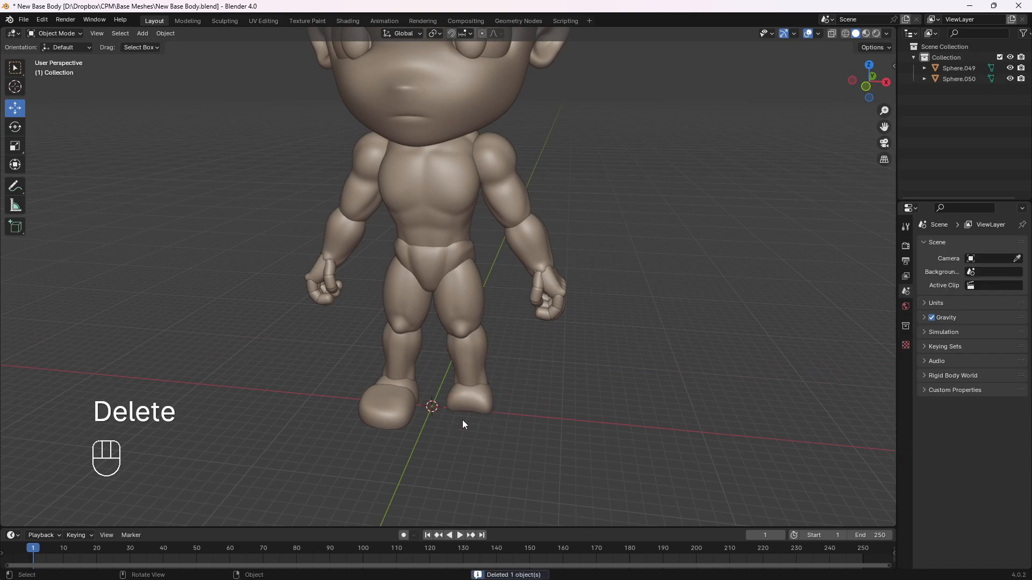
click(472, 421)
key(Delete)
Examine the remaining right foot, the bare left leg and the whole body from front, side and angled views
key(KP_1)
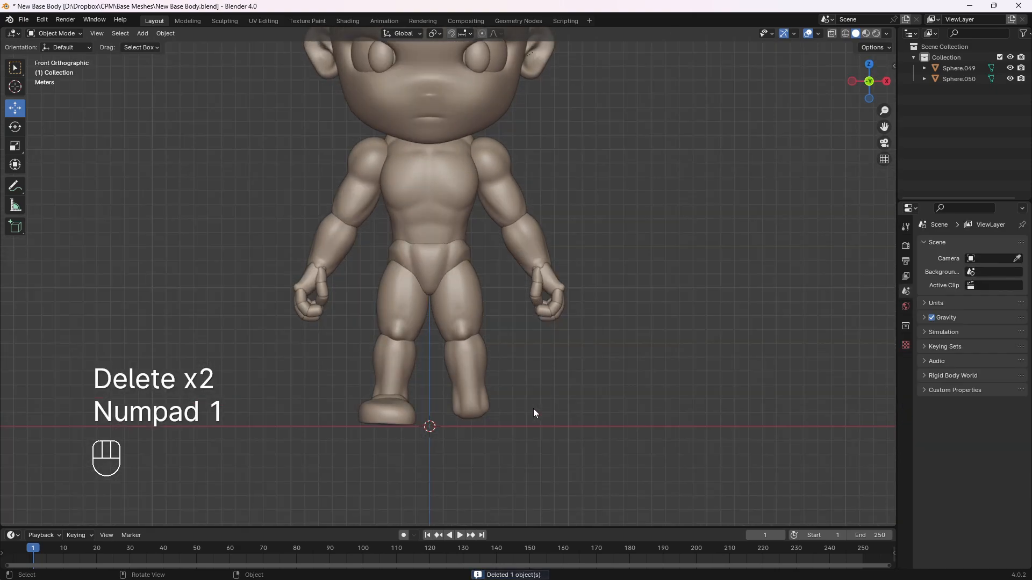
key(KP_3)
key(KP_1)
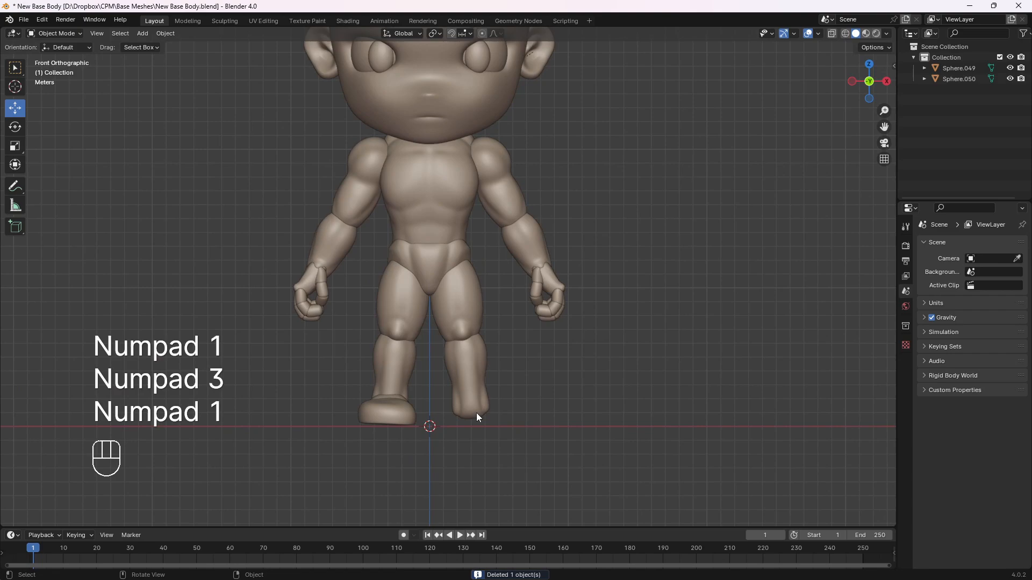
key(KP_3)
middle_drag(454, 416, 392, 369)
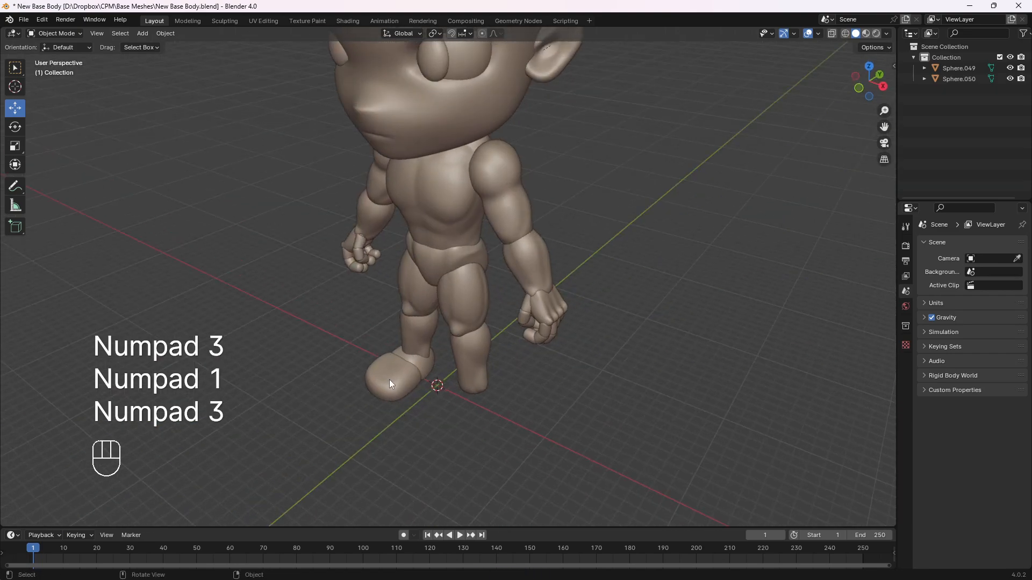
key(KP_1)
key(KP_3)
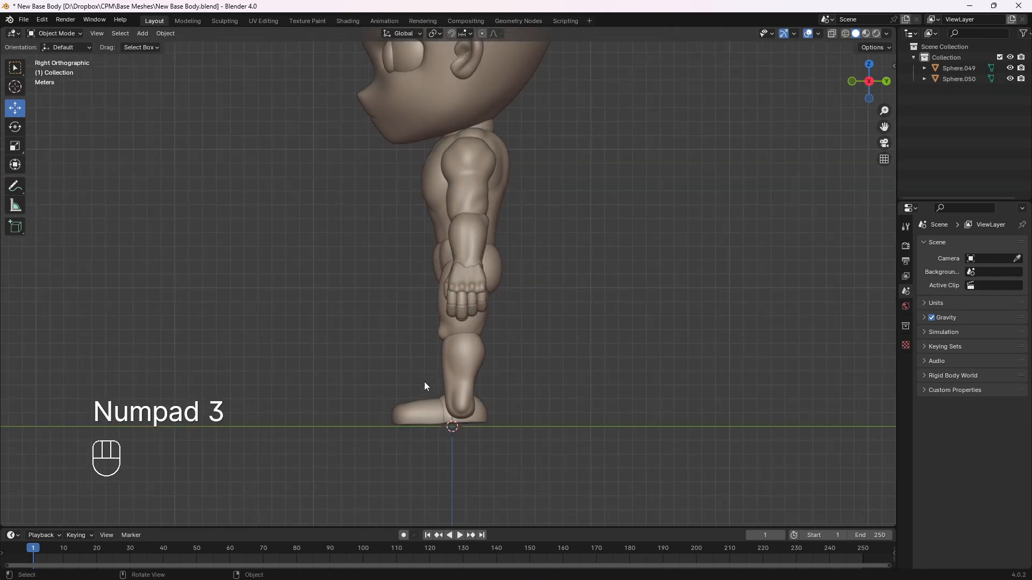
key(KP_1)
middle_drag(498, 408, 446, 402)
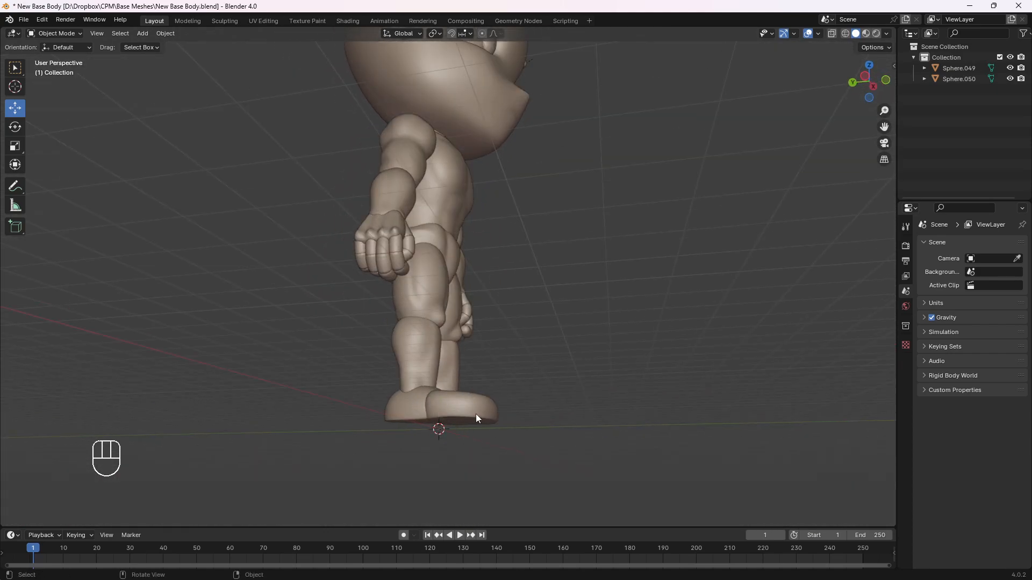
key(KP_1)
key(KP_3)
key(KP_1)
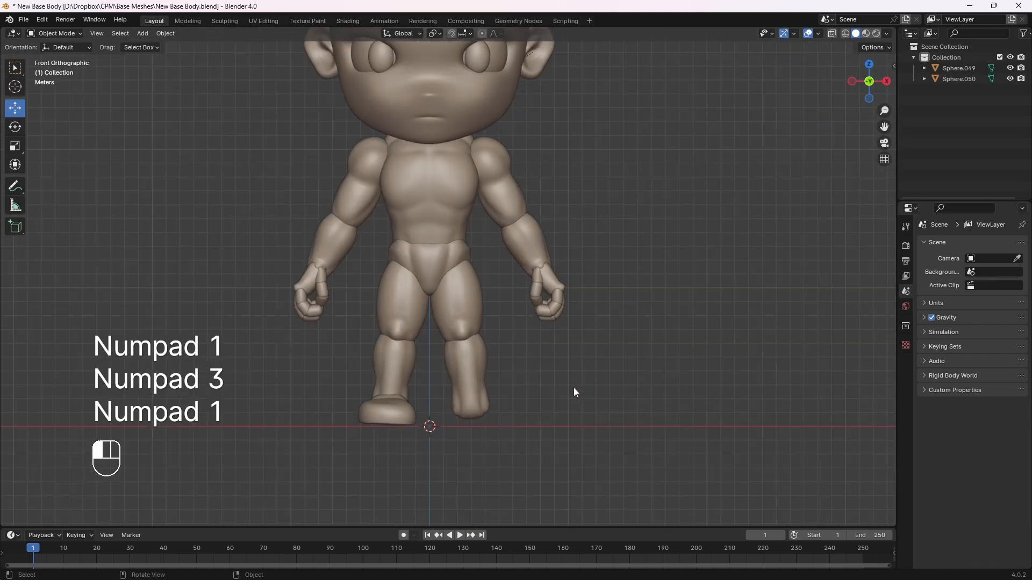
scroll(476, 305, down, 3)
middle_drag(487, 302, 472, 417)
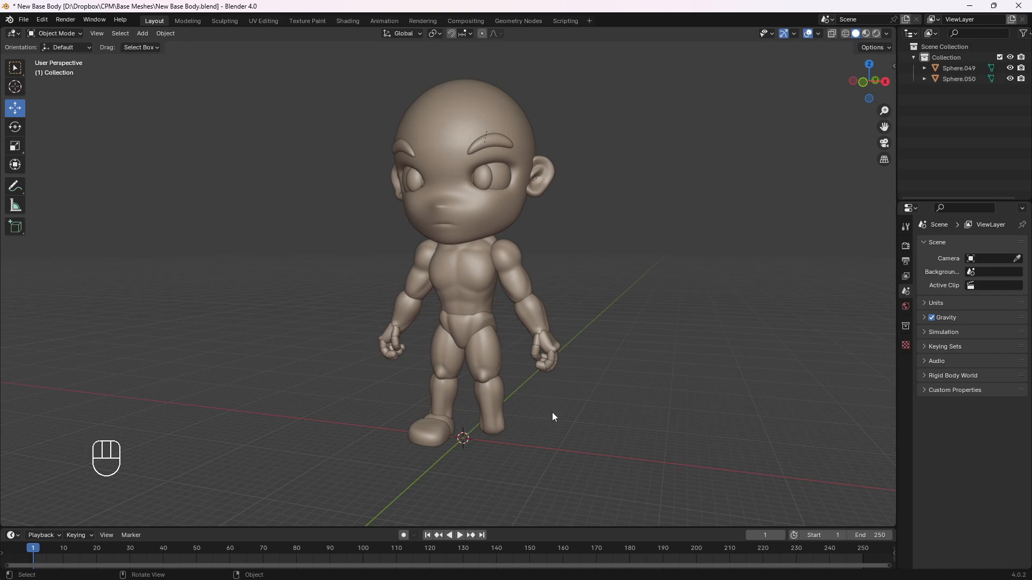
key(KP_1)
key(KP_3)
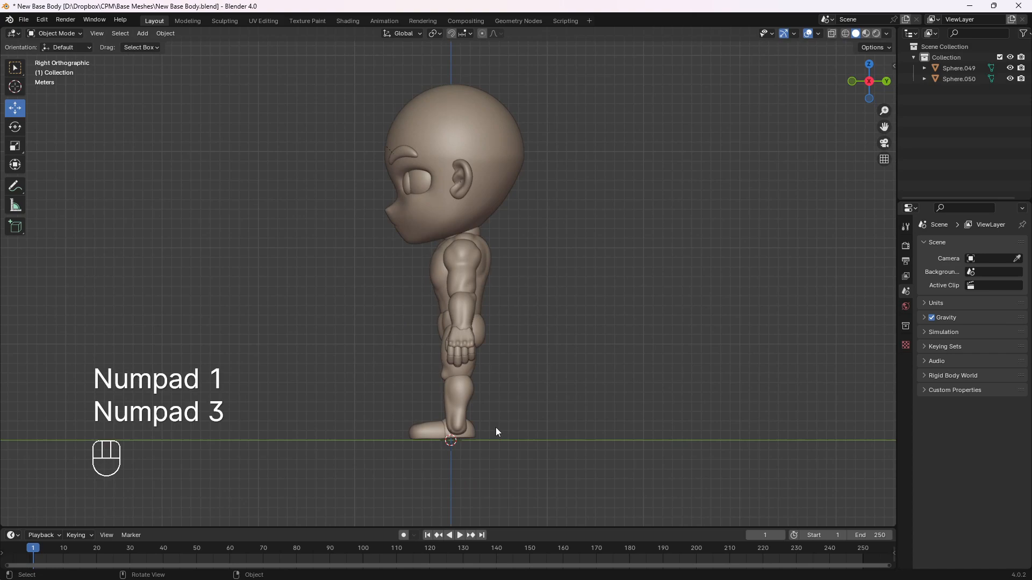
Add a mesh circle with 32 vertices in front view and move it beneath the character's bare left leg
key(KP_1)
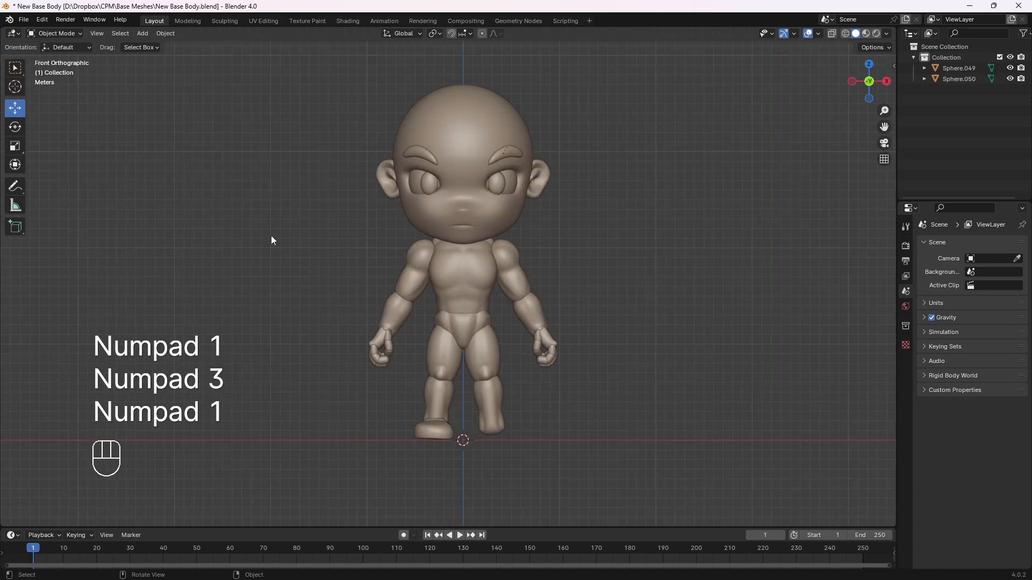
click(143, 33)
mouse_move(146, 45)
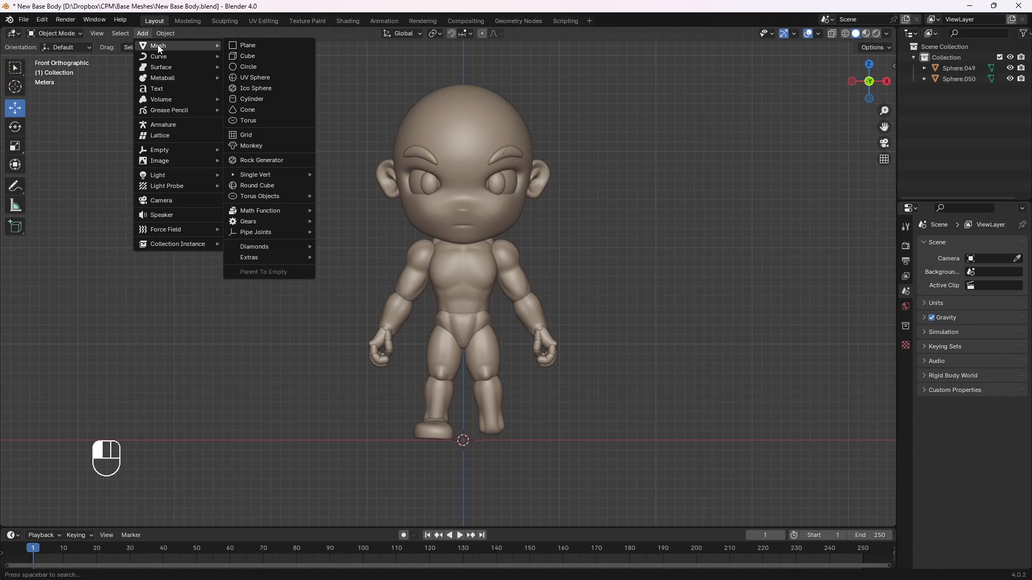
click(256, 65)
key(g)
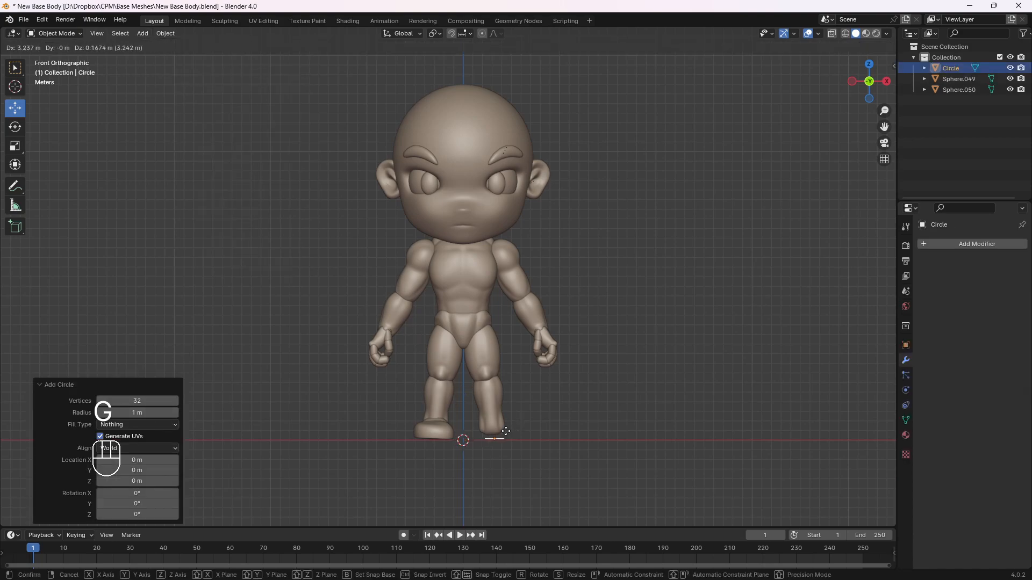
click(513, 438)
Scale the circle up by about 1.84 so it surrounds the bottom of the left leg
scroll(514, 438, up, 4)
shift+middle_drag(553, 461, 507, 370)
key(s)
click(554, 365)
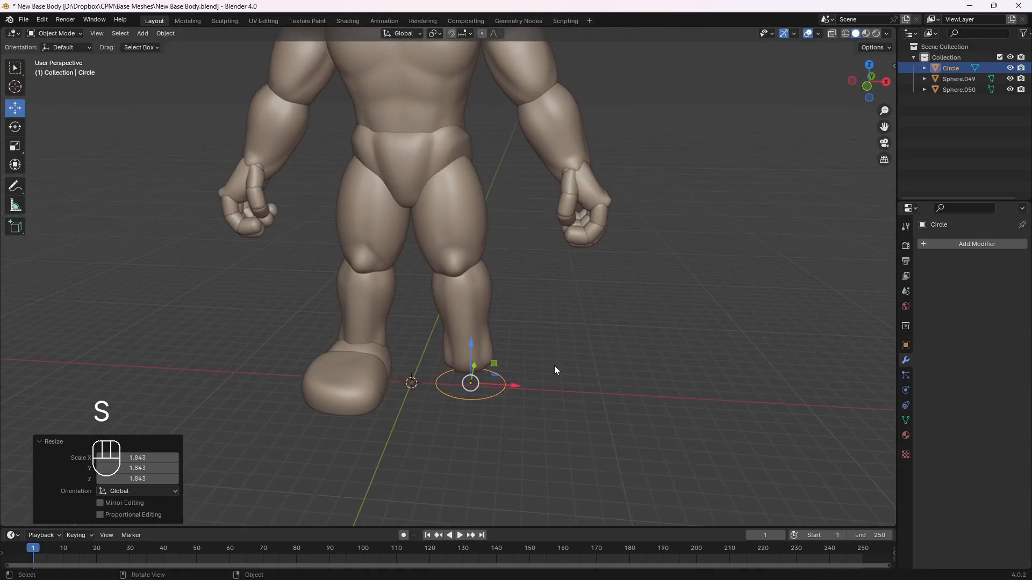
Extrude all of the circle's vertices straight up along Z by about 1.55 m to form a cylinder wall
key(KP_1)
shift+middle_drag(517, 379, 451, 357)
key(KP_3)
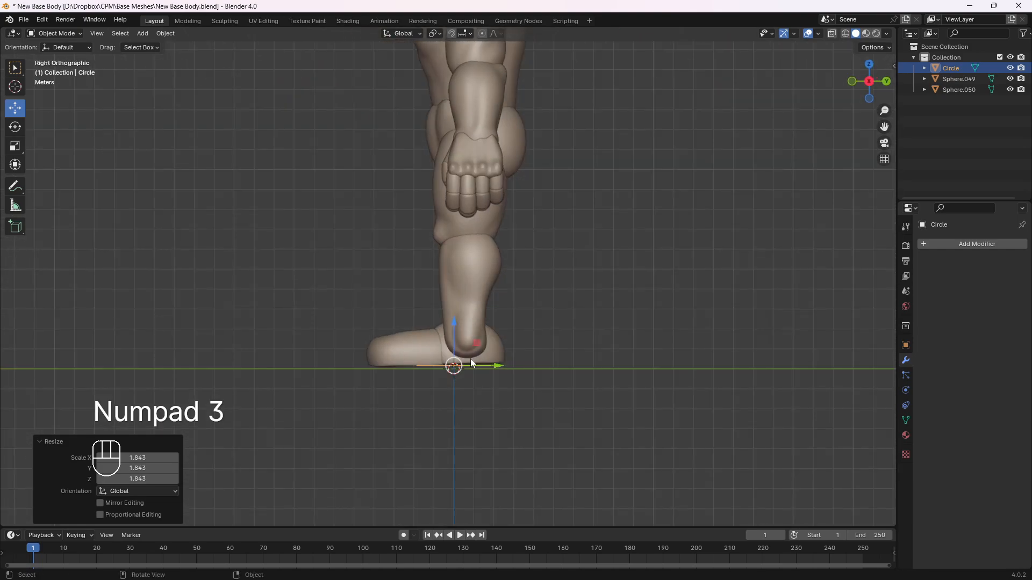
key(Tab)
middle_drag(395, 372, 519, 374)
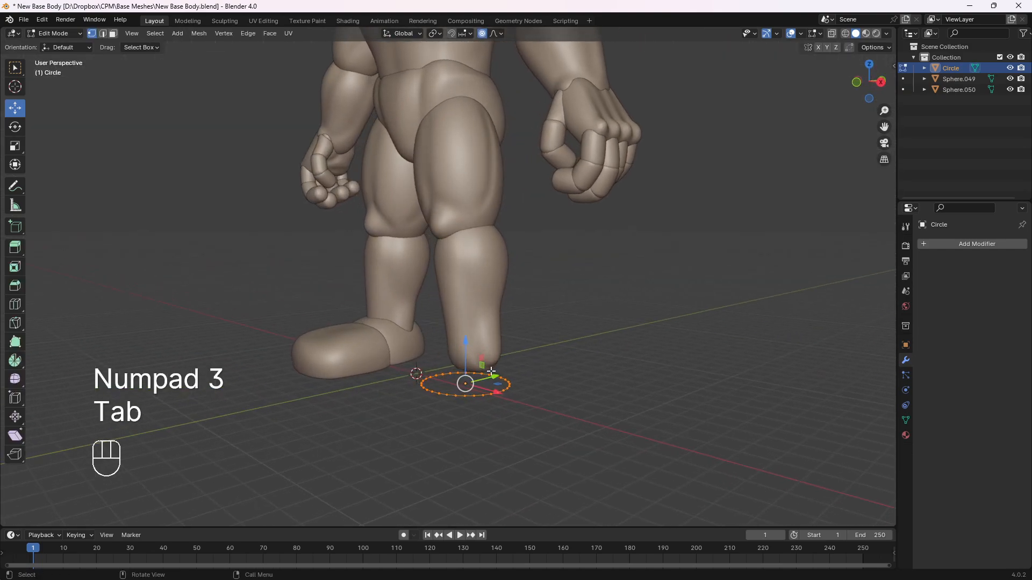
key(a)
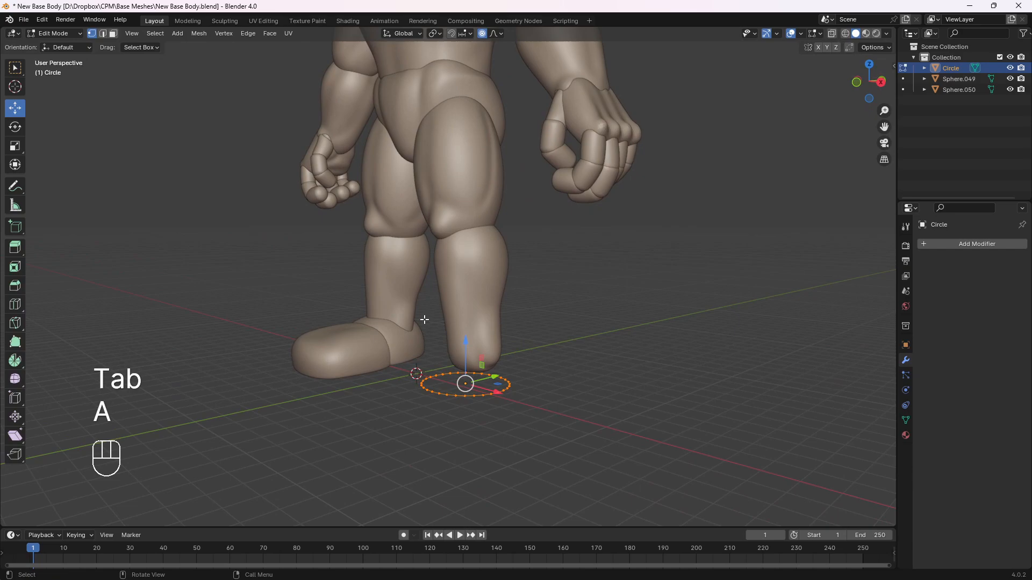
key(a)
key(e)
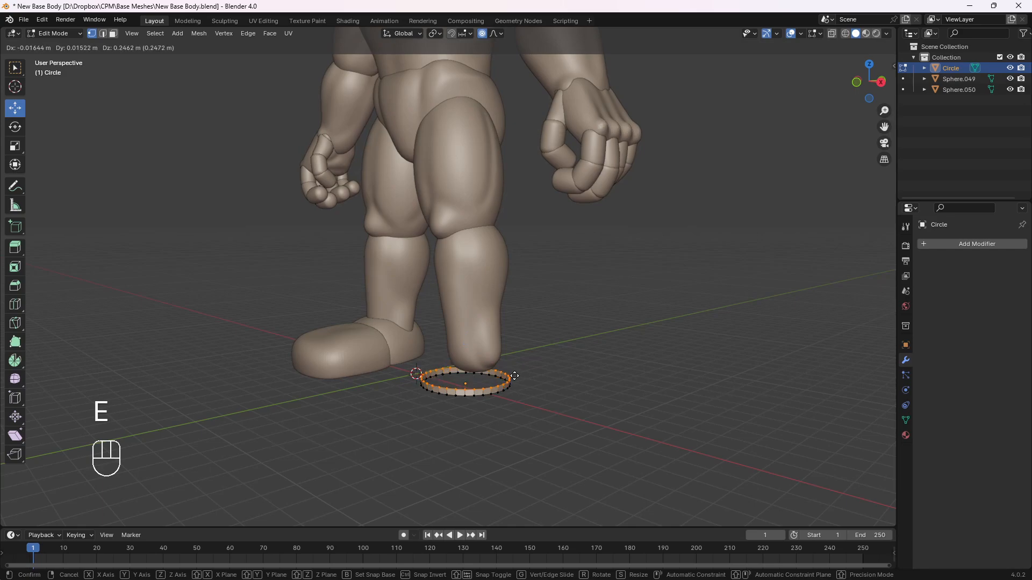
key(z)
click(513, 350)
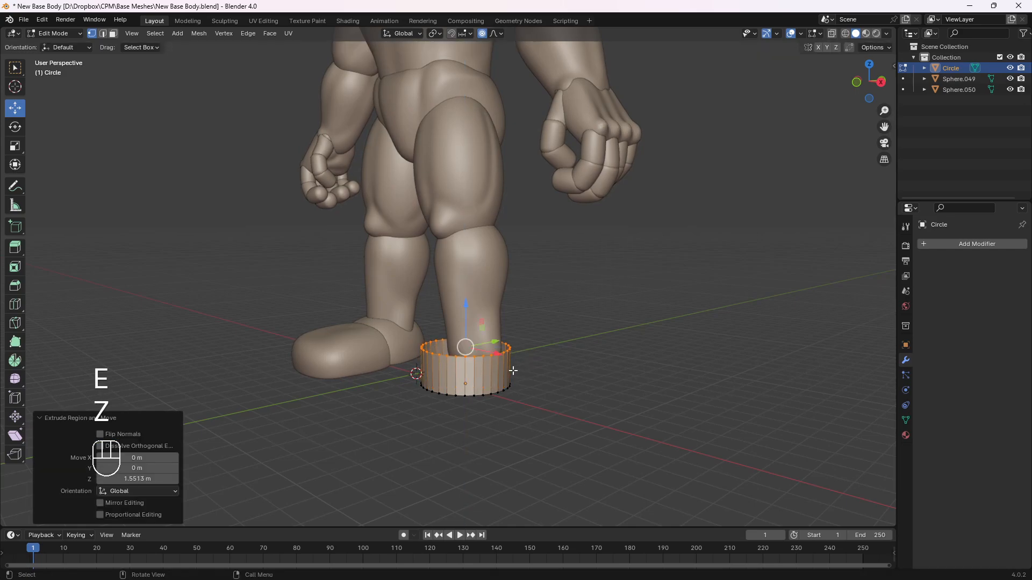
Fill the cylinder's top and bottom openings with faces and return to Object Mode
mouse_move(489, 353)
middle_down()
mouse_move(495, 366)
mouse_move(483, 365)
mouse_move(484, 337)
middle_up()
key(f)
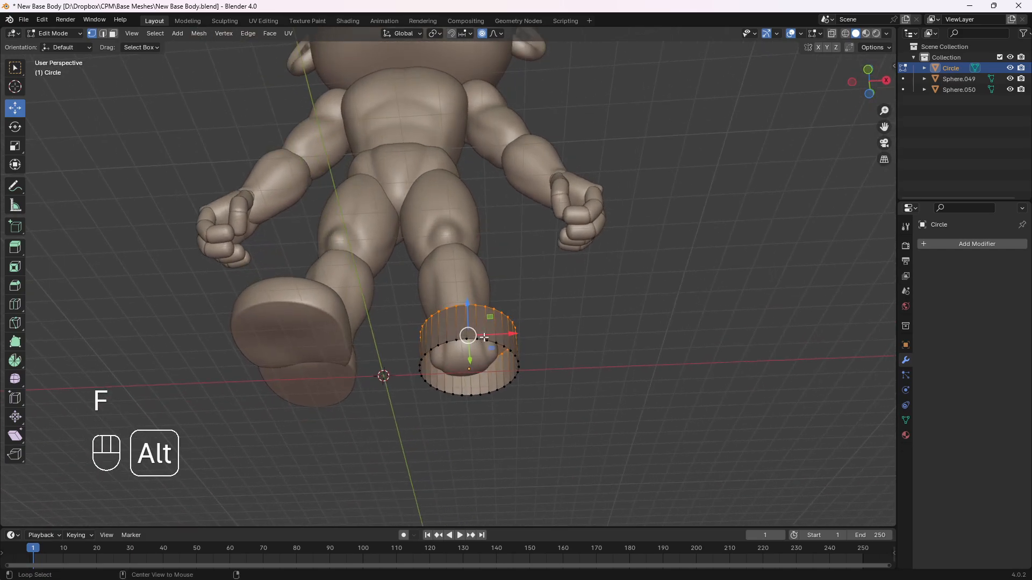
alt+click(480, 340)
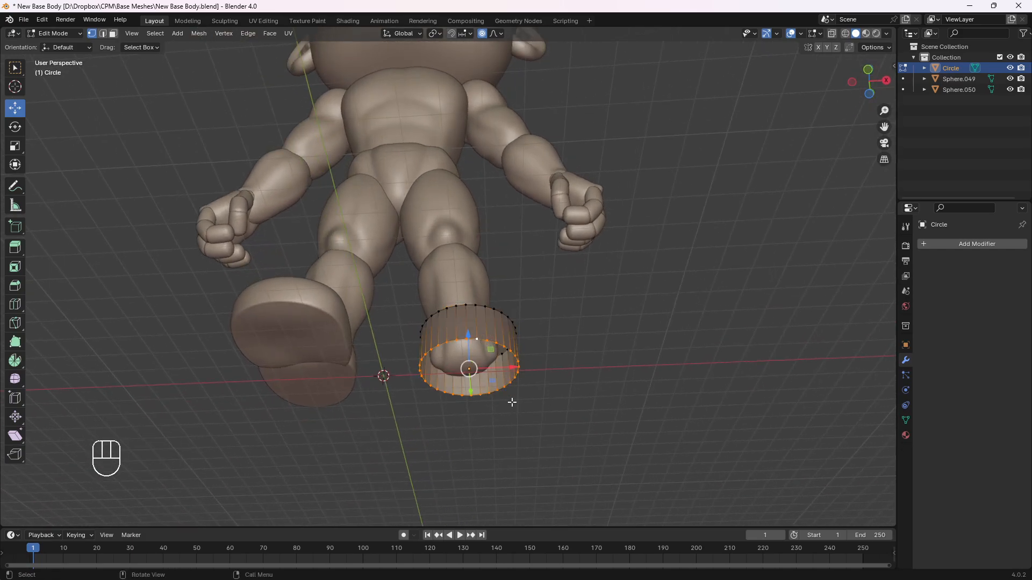
key(f)
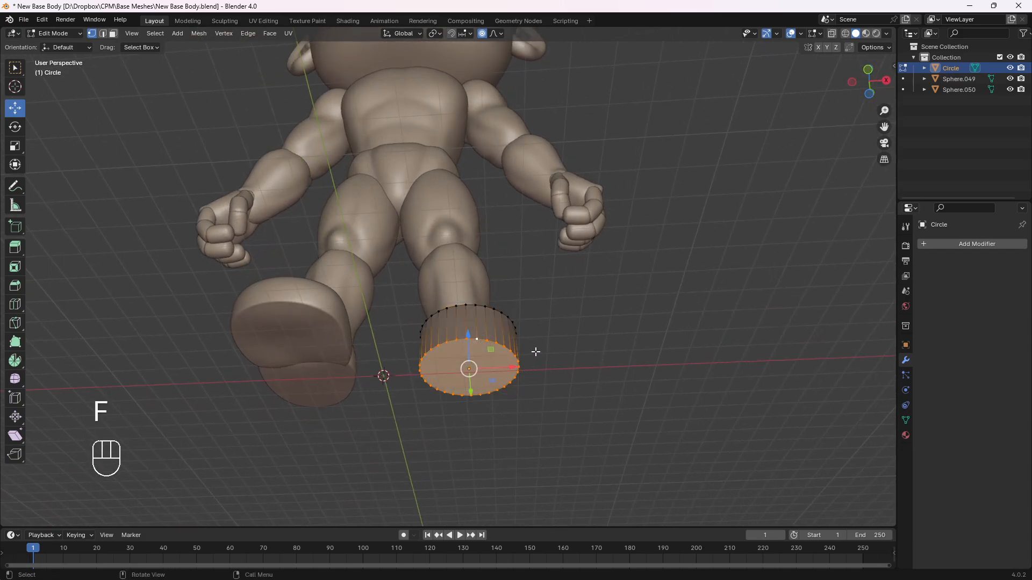
middle_drag(535, 353, 507, 382)
key(Tab)
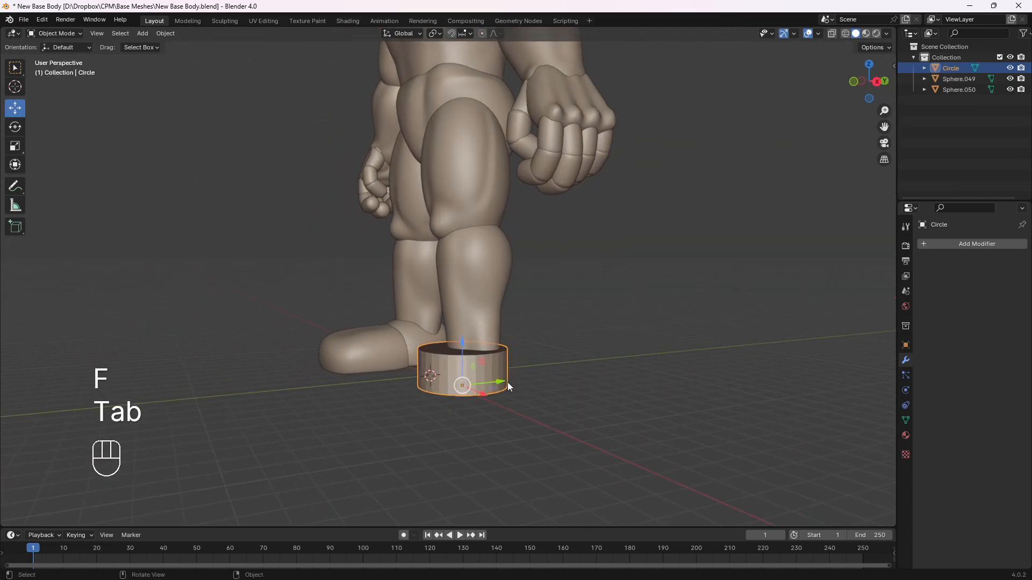
Add a Subdivision Surface modifier to the cylinder around the left leg
key(KP_3)
scroll(470, 371, up, 2)
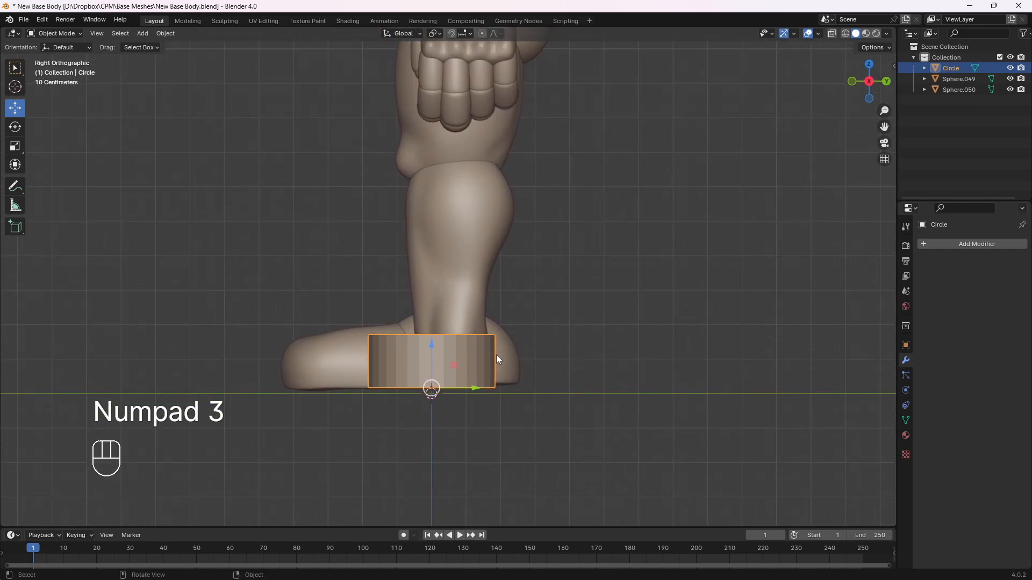
click(965, 243)
mouse_move(966, 243)
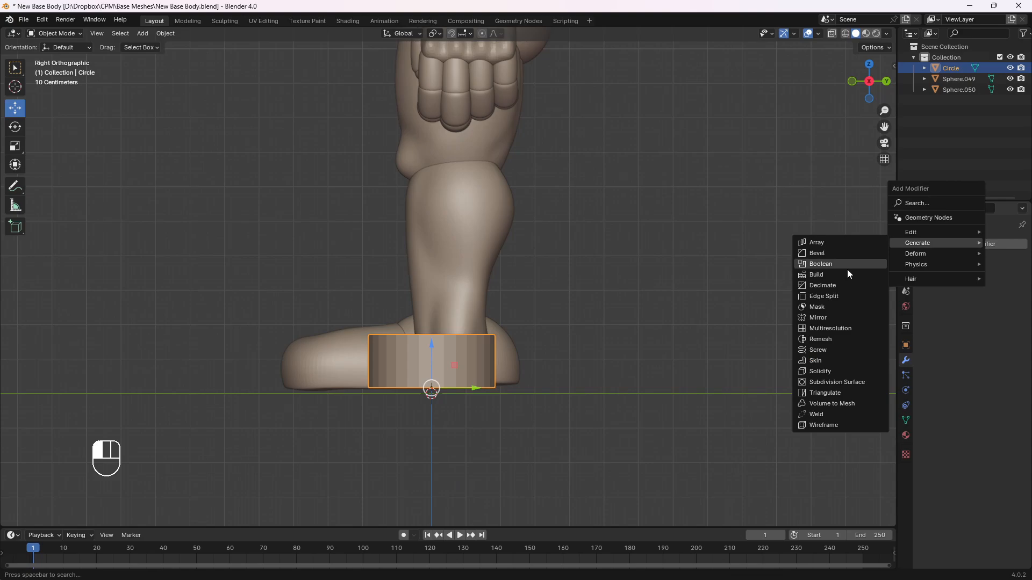
click(831, 381)
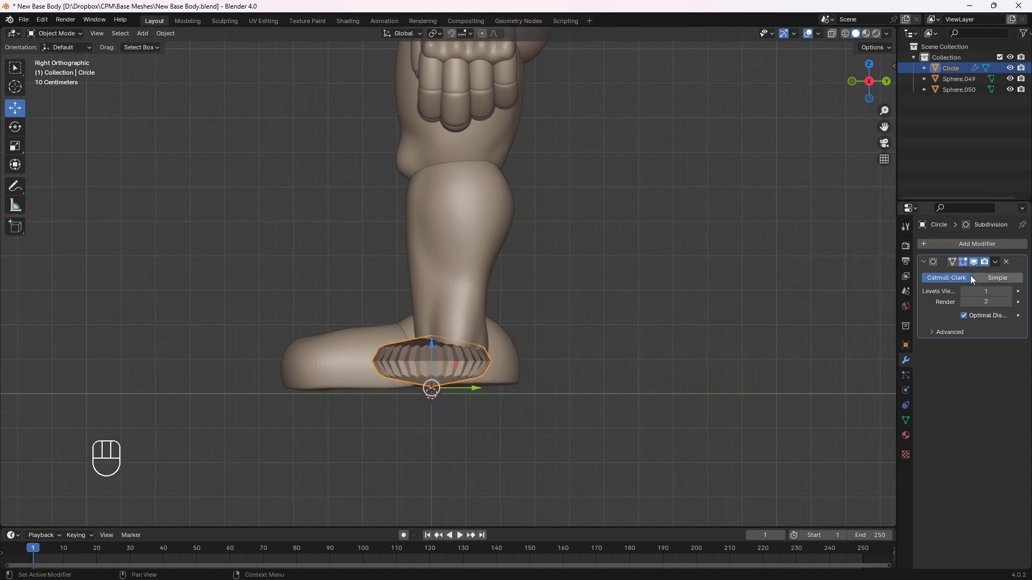
Add one loop cut around the cylinder's middle and another close to its bottom edge at a factor of about 0.76
middle_drag(419, 356, 511, 339)
key(Tab)
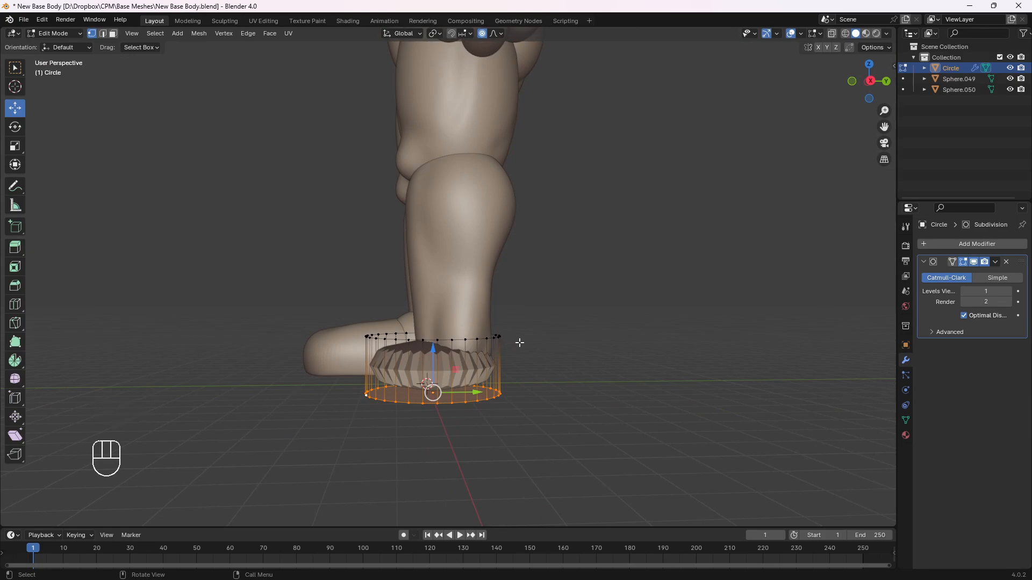
key(ctrl+r)
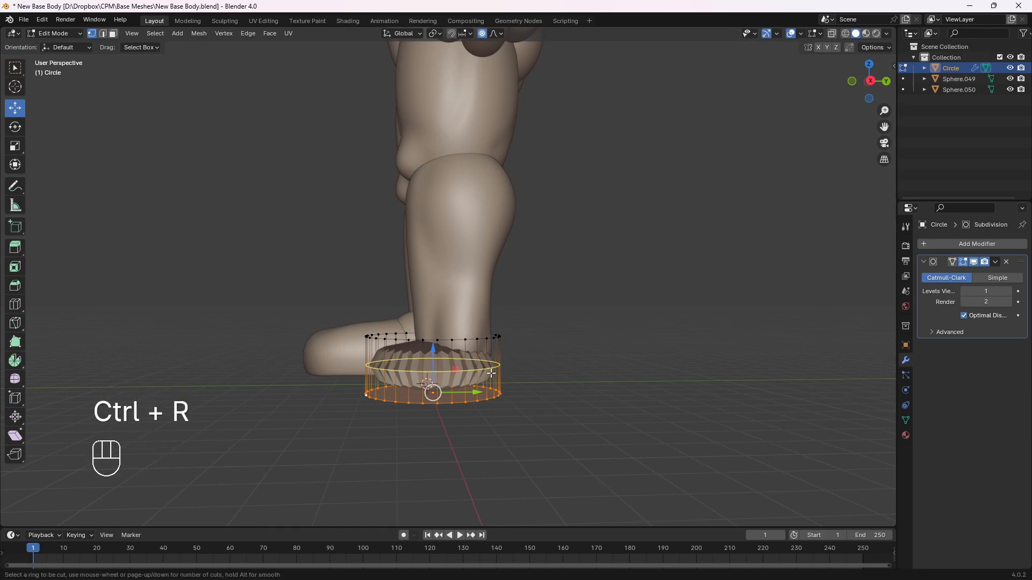
click(495, 372)
click(527, 355)
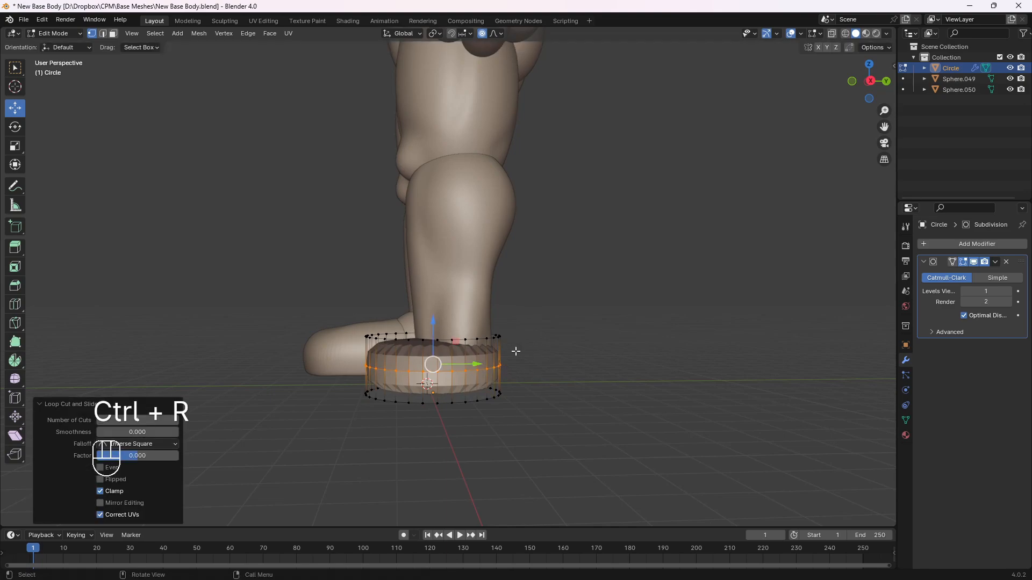
key(ctrl+r)
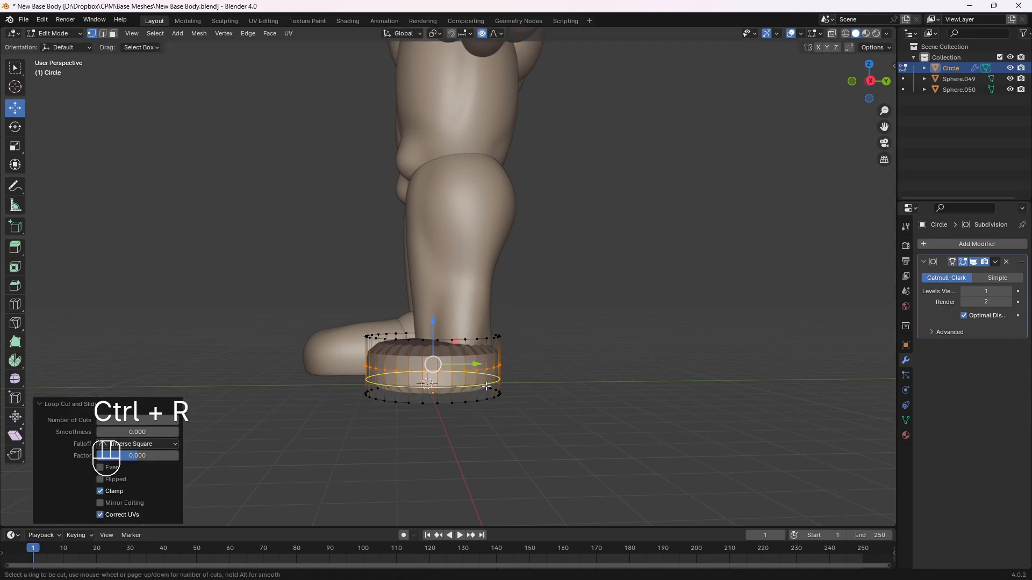
click(485, 387)
click(490, 395)
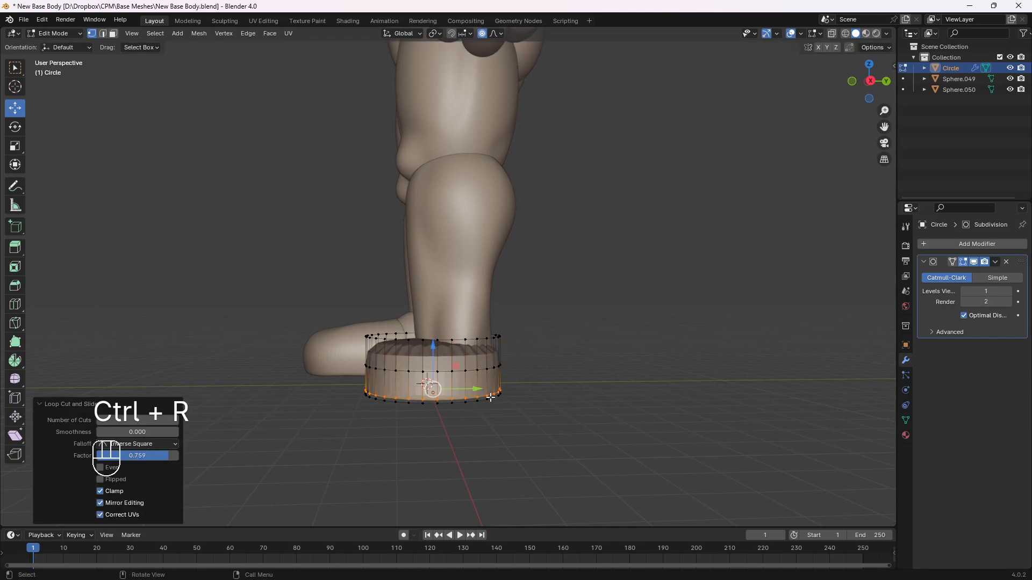
Inset the top face of the cylinder around the left leg by about 0.32 m
middle_drag(490, 395, 460, 365)
alt+click(457, 371)
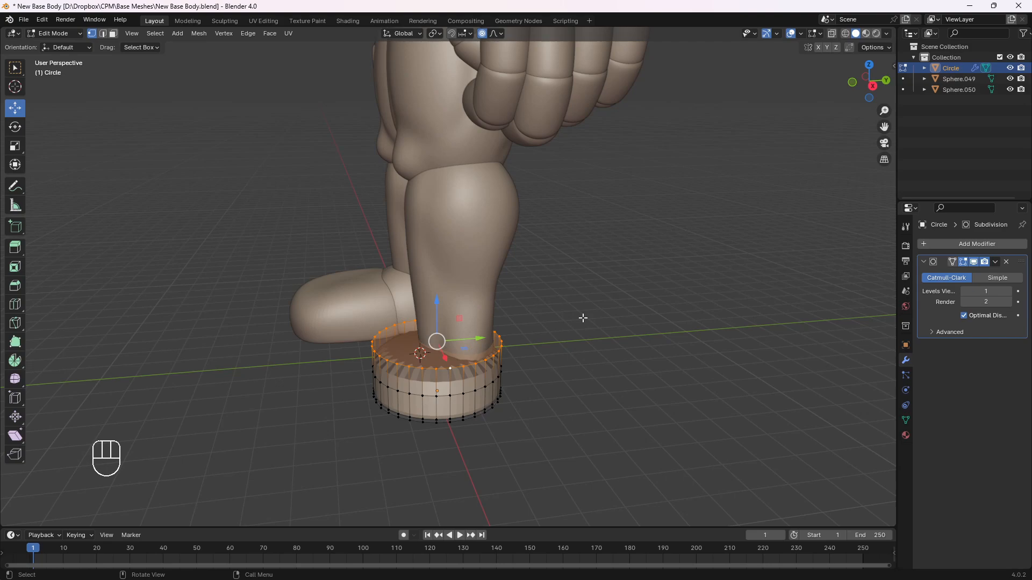
key(i)
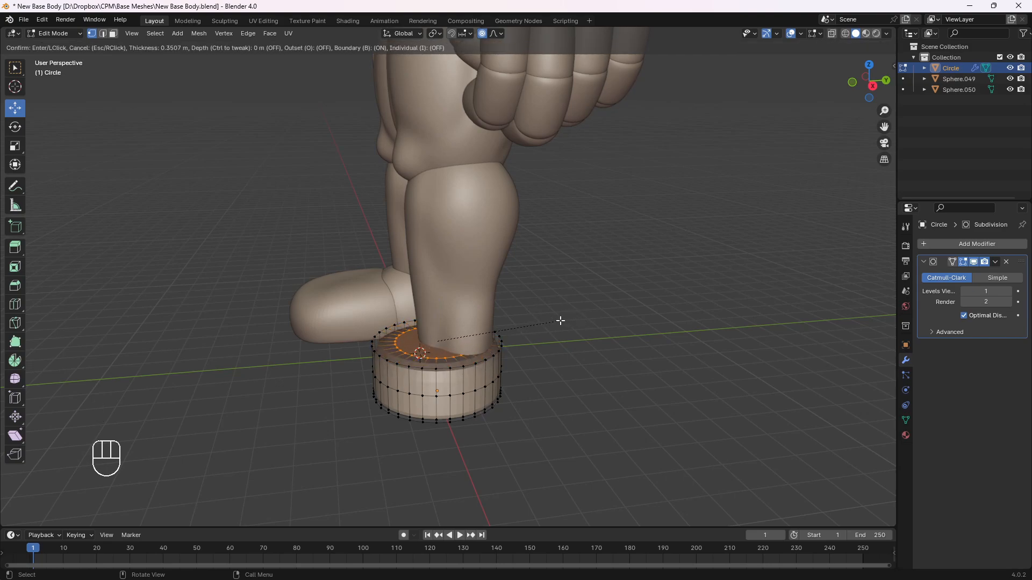
click(562, 321)
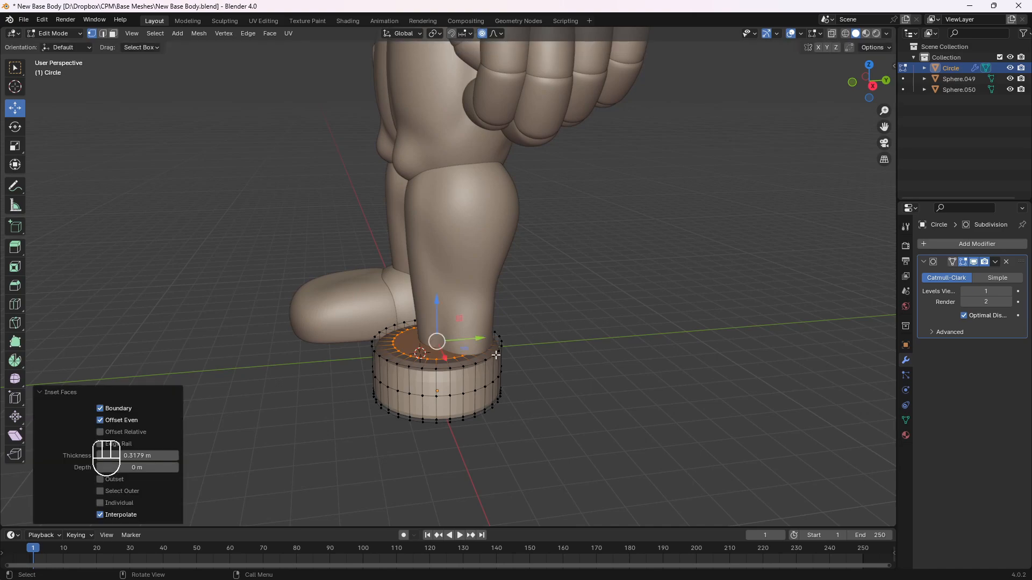
Turn off proportional editing, slide the cylinder's top outer edge loop down by a factor of about 0.52, and return to Object Mode
alt+click(456, 369)
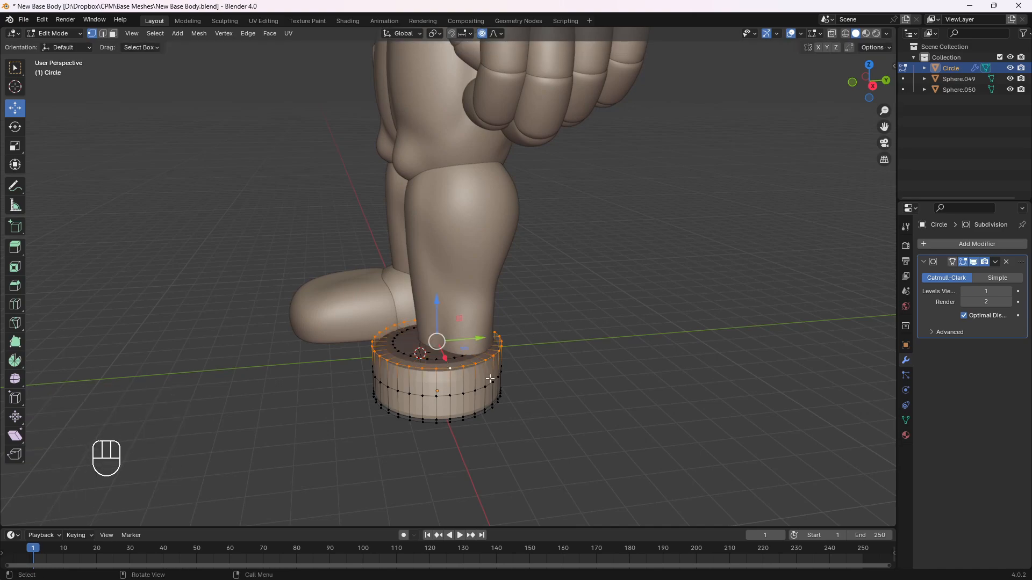
middle_drag(489, 379, 535, 351)
key(g)
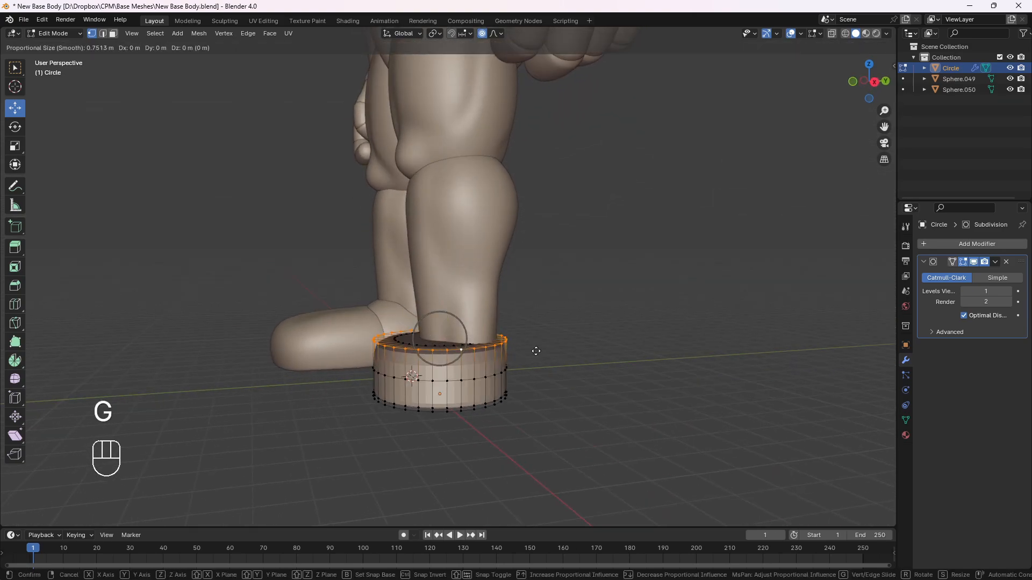
right_click(536, 351)
click(481, 33)
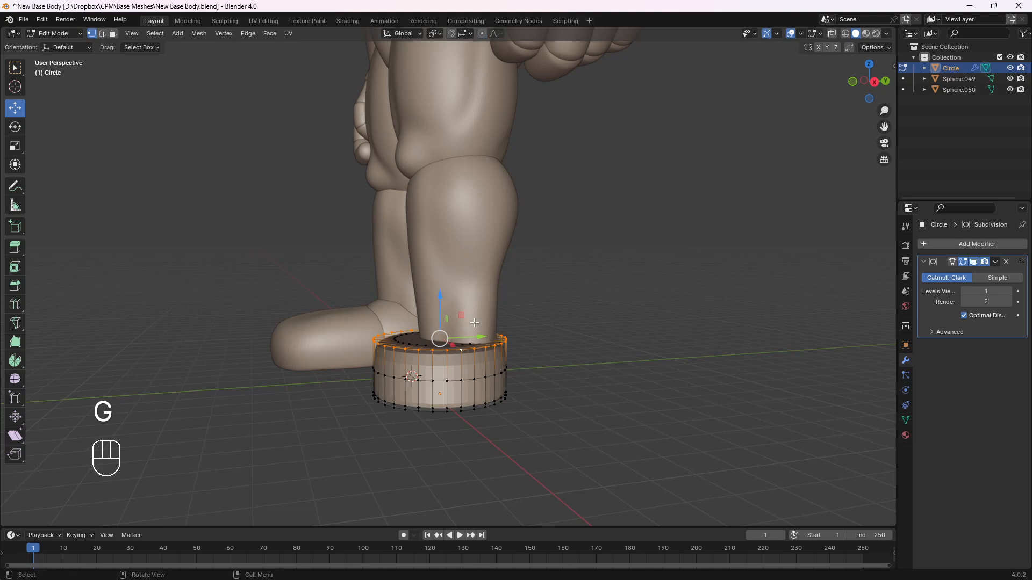
key(g)
key(g)
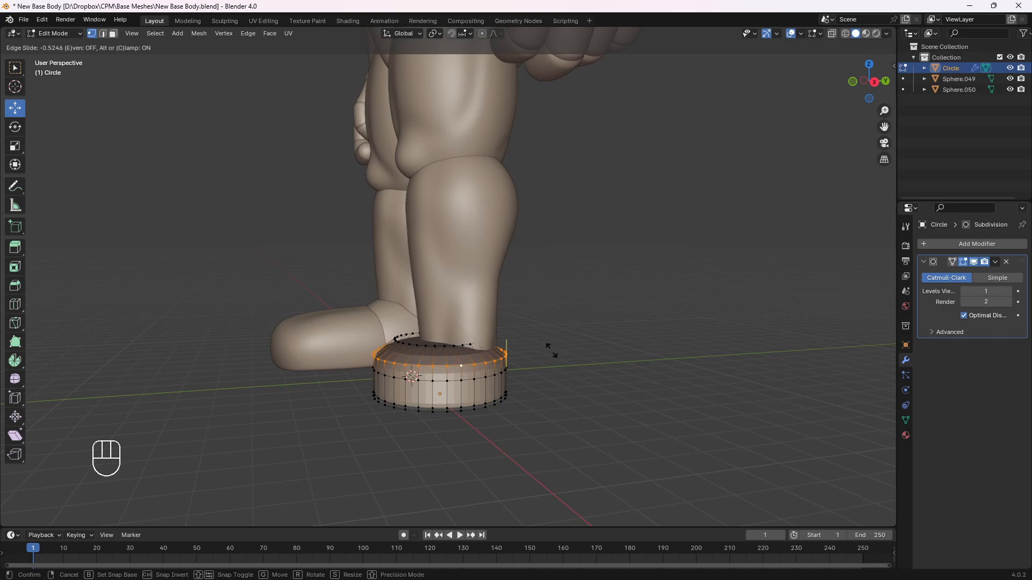
click(552, 351)
key(Tab)
middle_drag(457, 346, 468, 382)
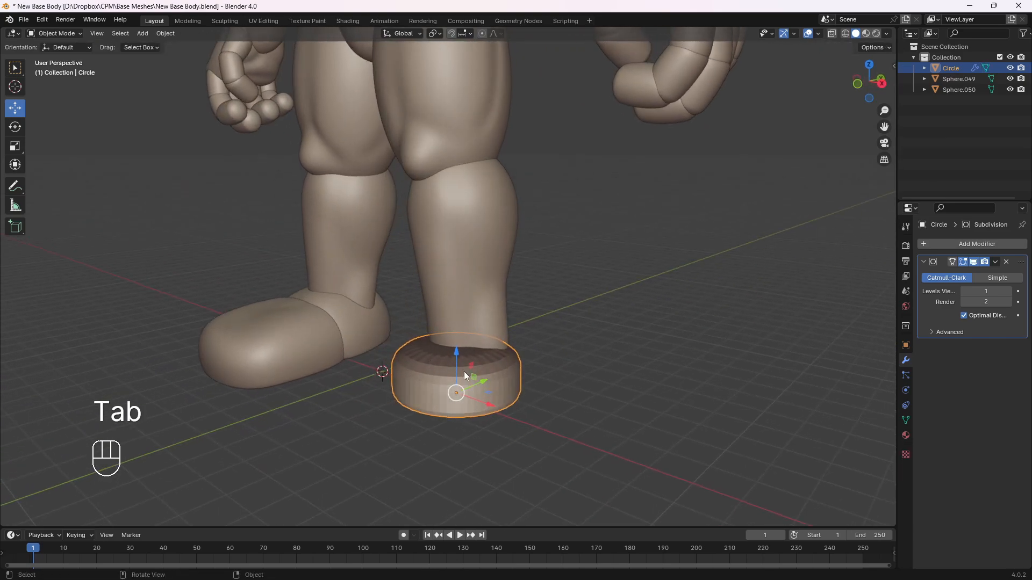
Set the cylinder's Subdivision modifier to 4 viewport levels
click(1010, 291)
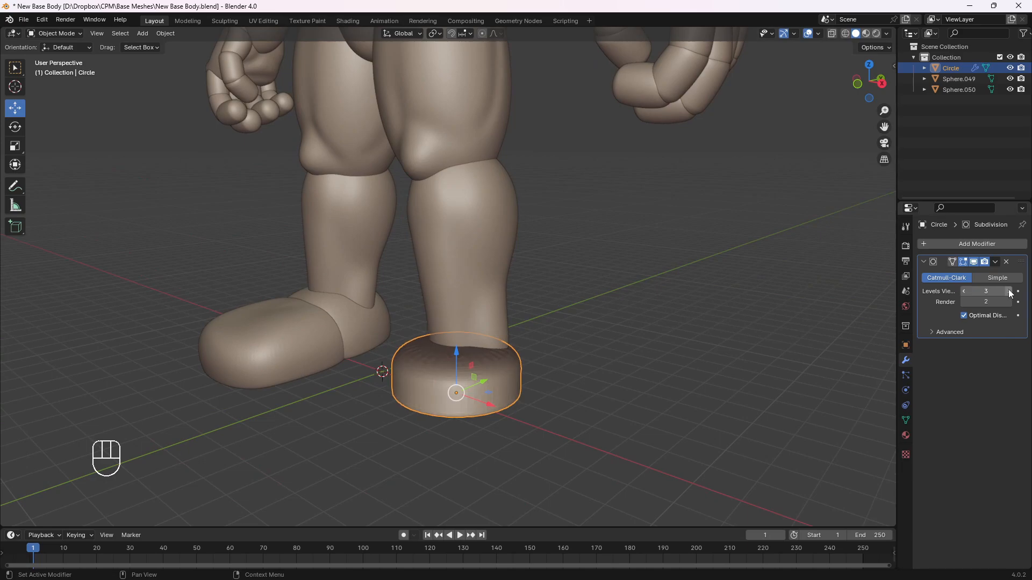
click(1010, 291)
click(963, 292)
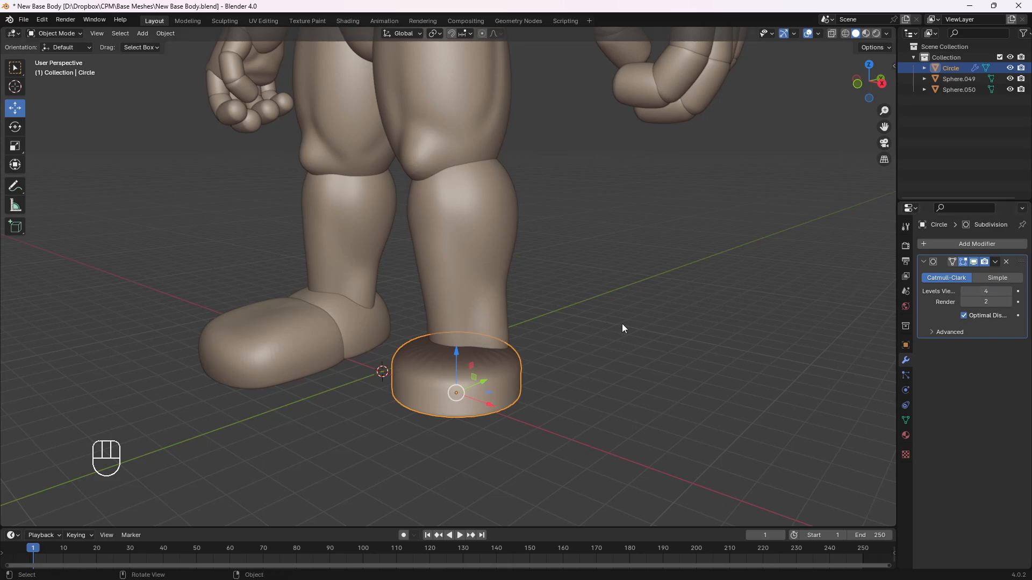
Shift the rounded foot piece sideways along X by about 0.21 m to centre it under the leg
key(KP_3)
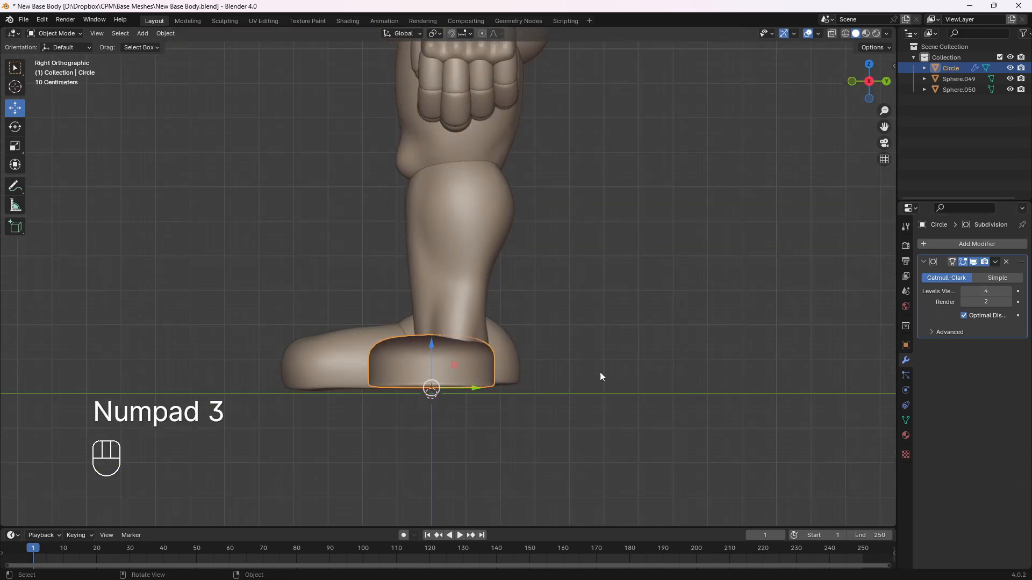
middle_drag(482, 369, 385, 379)
drag(385, 378, 414, 370)
middle_drag(414, 369, 521, 354)
Apply the Subdivision modifier on the rounded foot piece
key(KP_3)
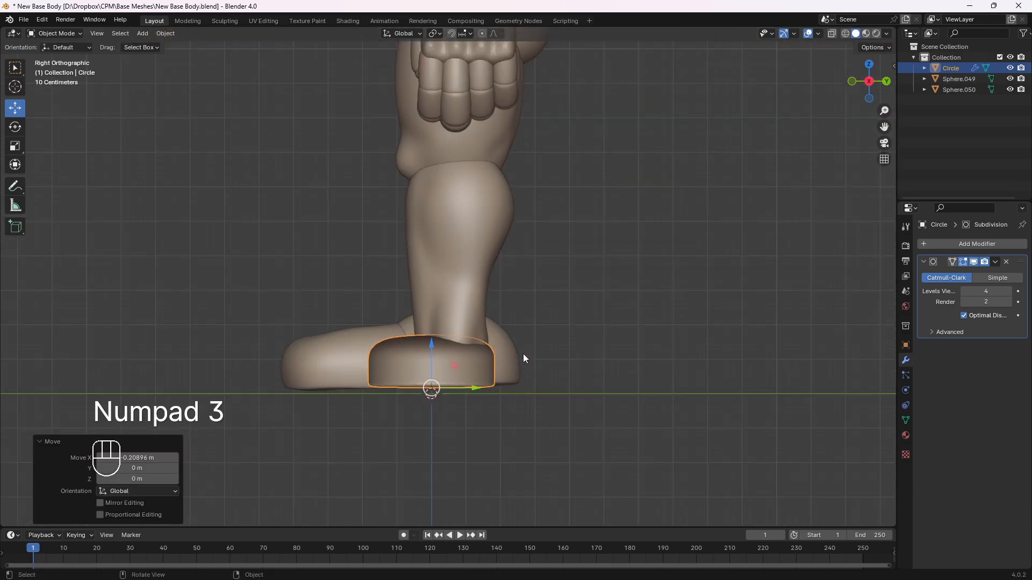
click(995, 263)
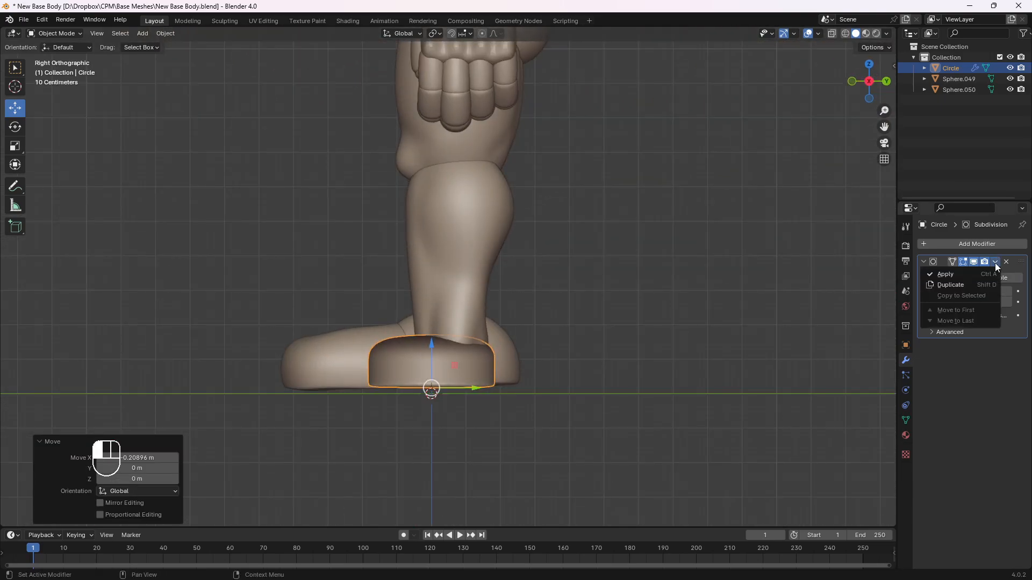
click(967, 270)
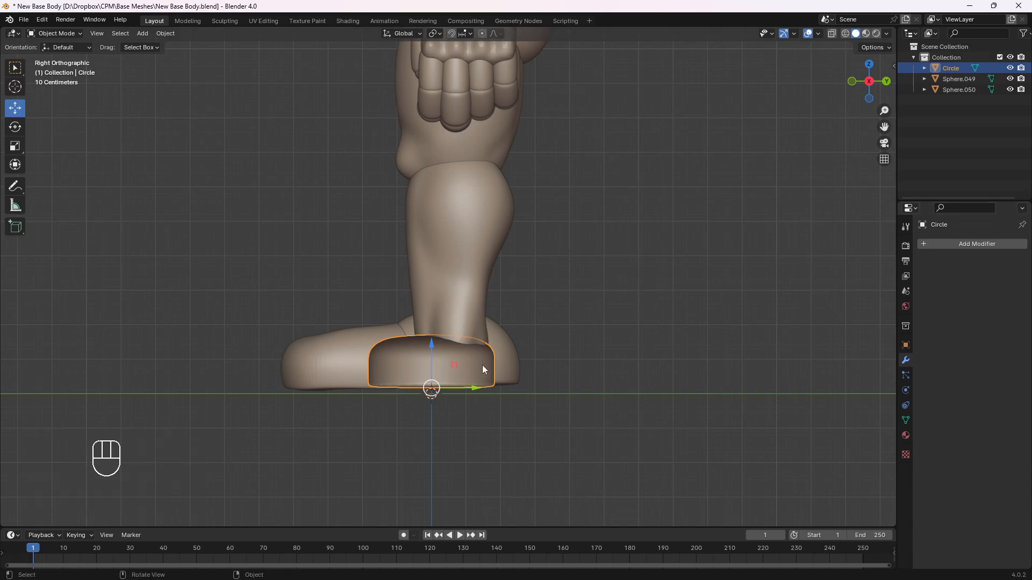
Duplicate the foot piece in the side view and place the copy about 1.18 m forward along negative Y
key(KP_3)
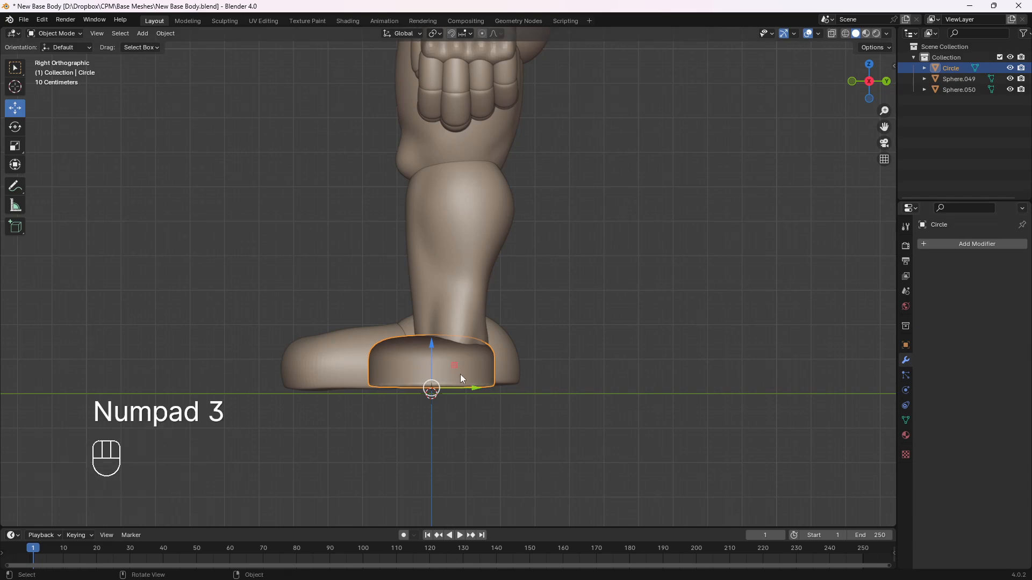
key(shift+d)
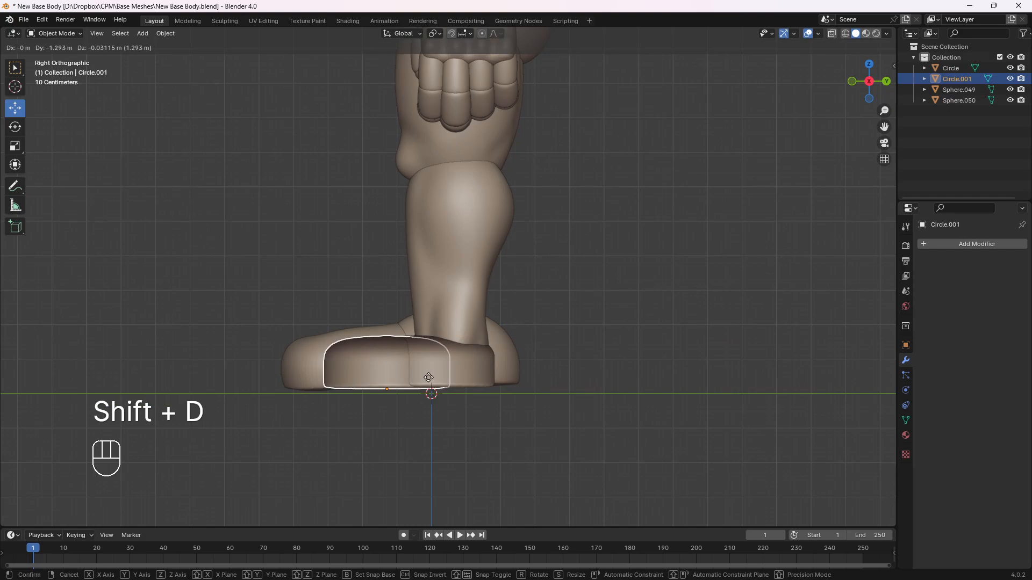
click(446, 377)
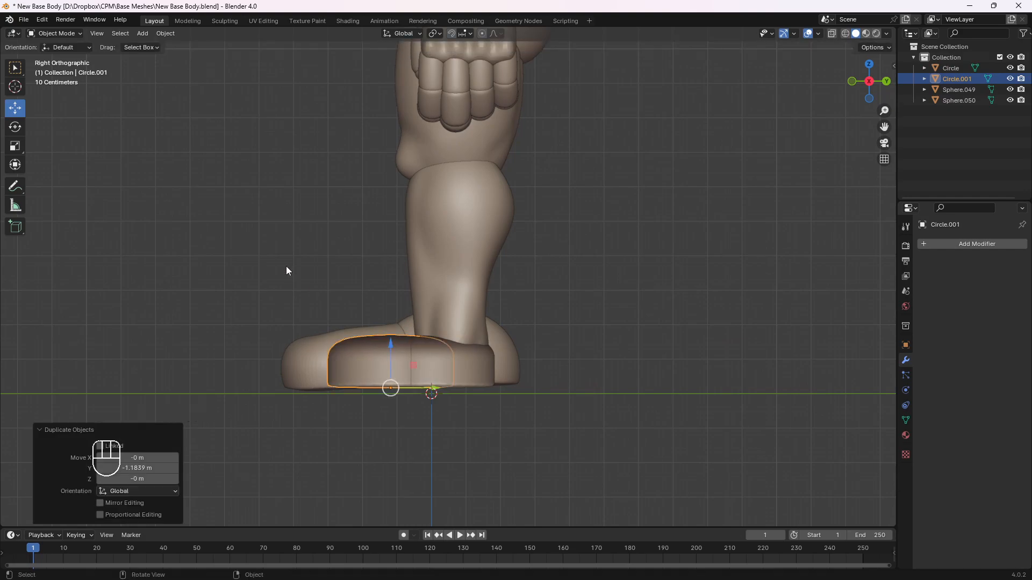
middle_drag(288, 270, 441, 331)
Examine the two overlapping foot pieces from several angles and compare them with the character's other foot
click(436, 337)
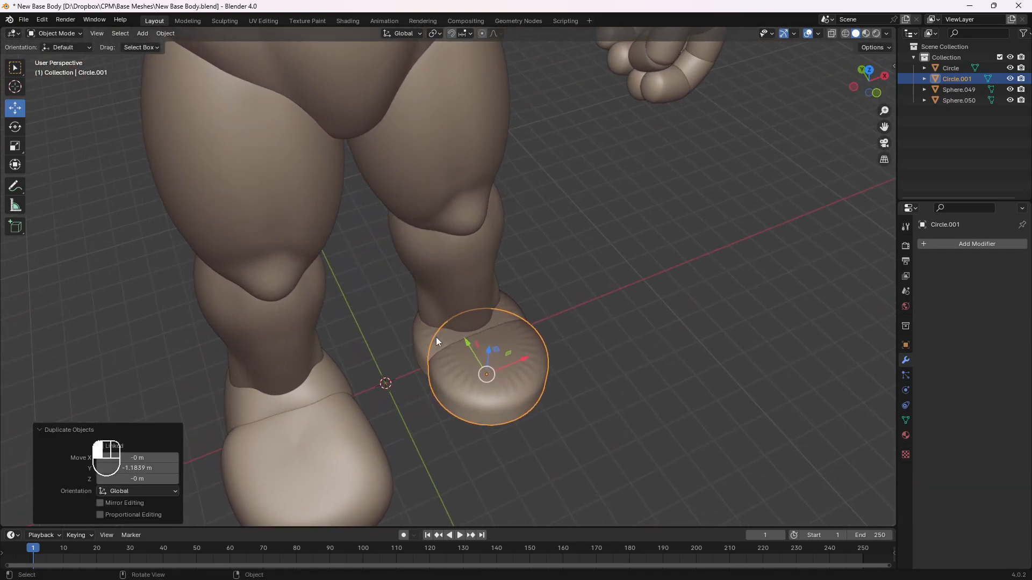
click(585, 379)
middle_drag(596, 396, 528, 359)
click(450, 395)
middle_drag(532, 397, 424, 388)
click(491, 376)
click(440, 388)
click(499, 390)
click(559, 391)
click(417, 366)
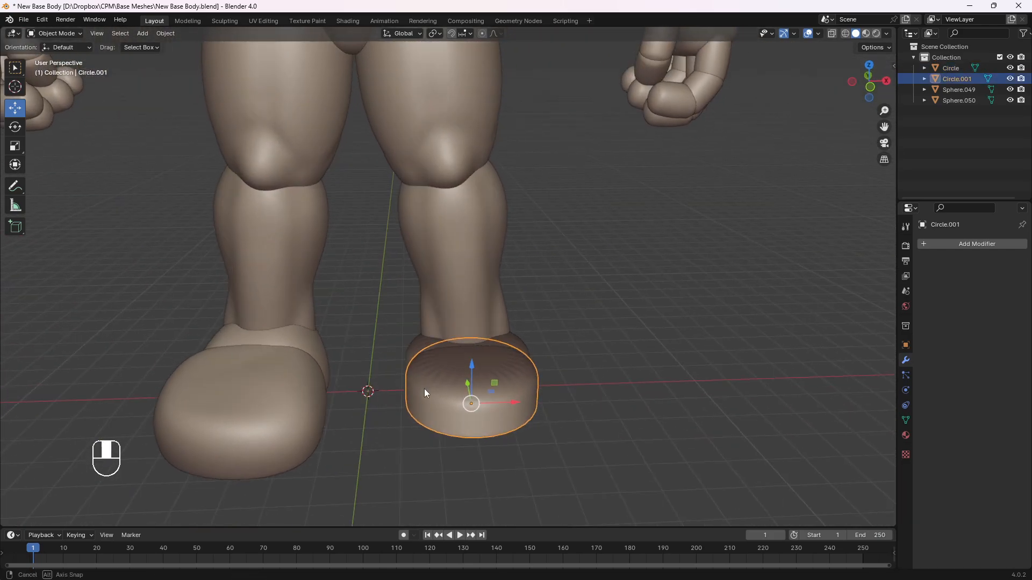
click(237, 393)
click(515, 406)
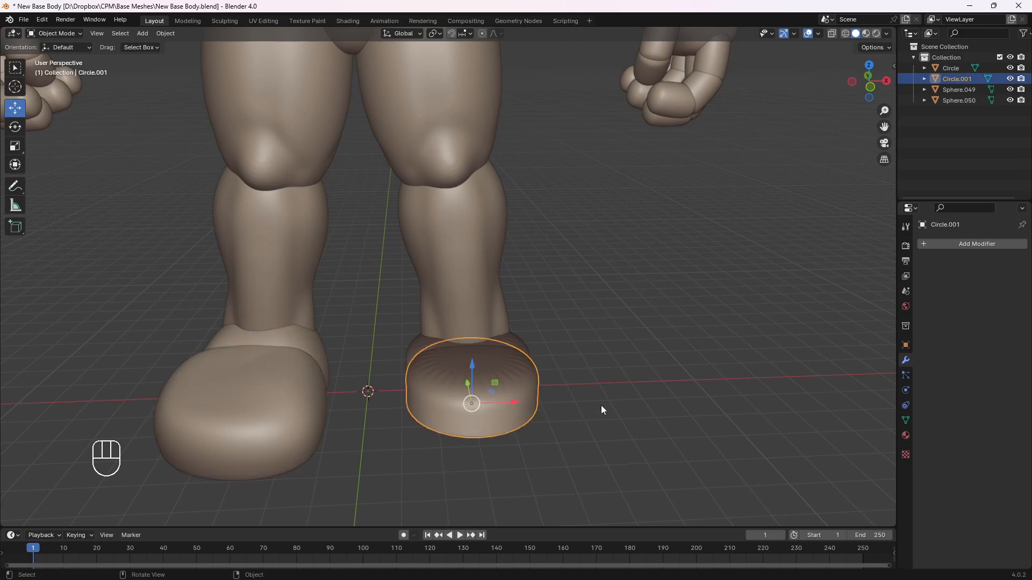
middle_drag(601, 407, 550, 369)
key(KP_1)
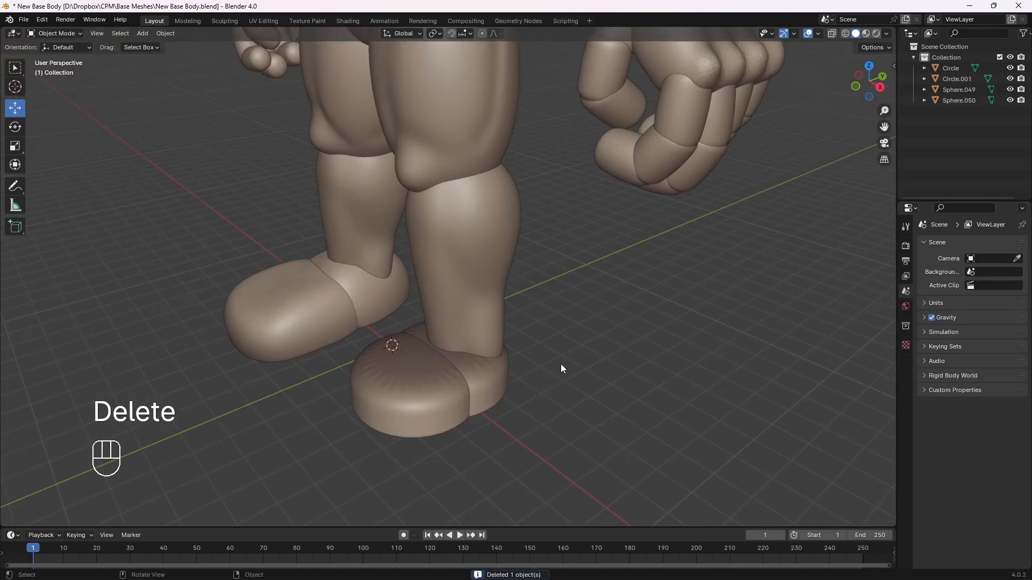
middle_drag(561, 365, 490, 321)
click(457, 359)
click(553, 368)
key(KP_1)
key(KP_3)
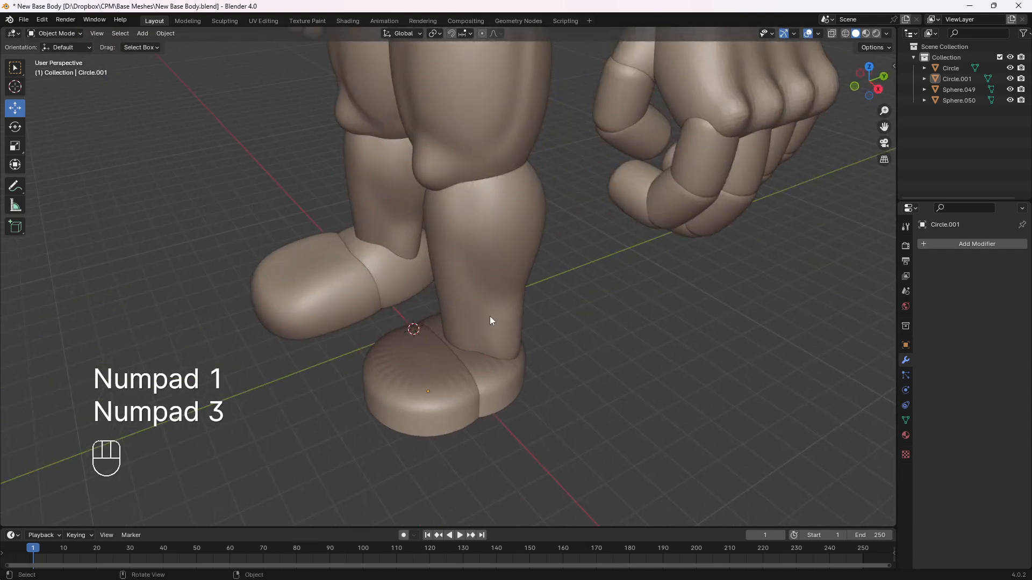
Add a 2 m cube mesh at the world origin
click(148, 34)
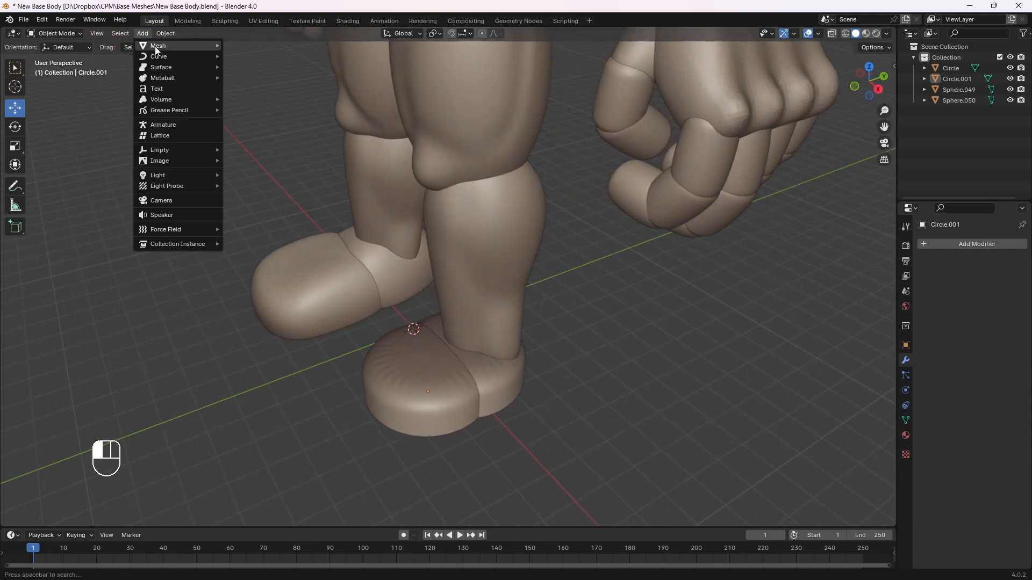
mouse_move(195, 46)
click(242, 55)
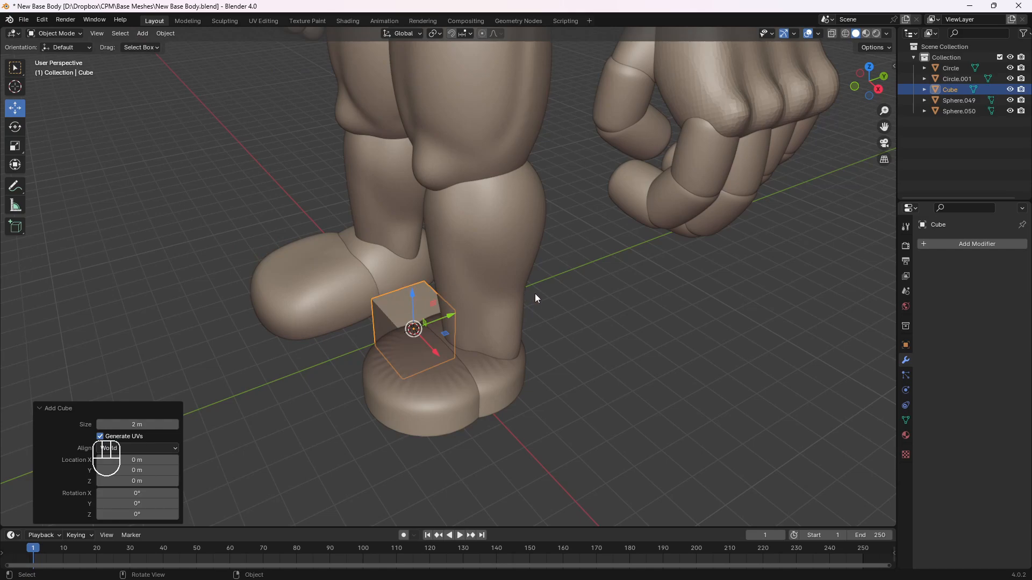
Move the cube in front of the left foot's inner side, about 1.70 m in X, -3.50 m in Y and 0.89 m up
key(KP_1)
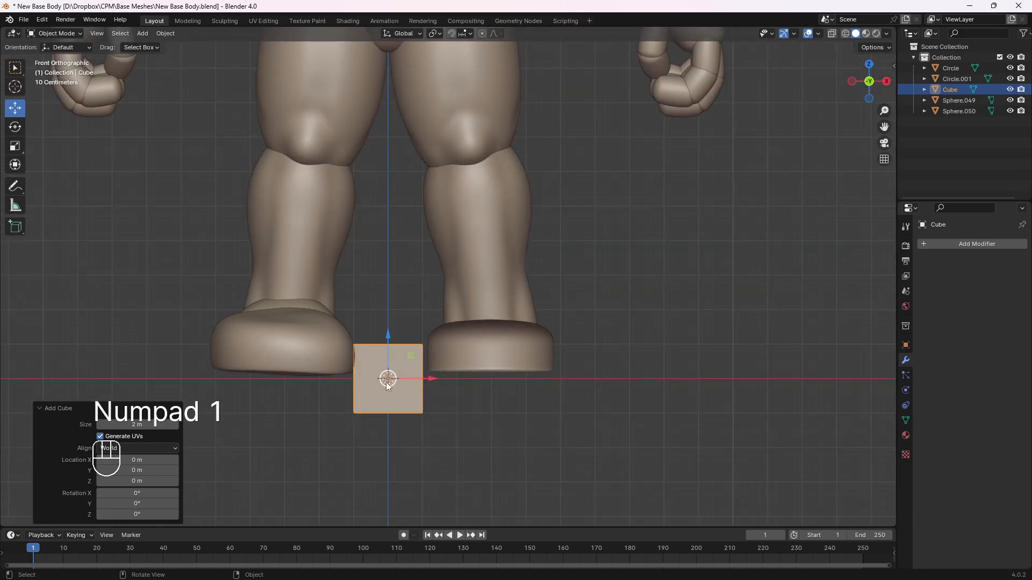
key(g)
click(505, 354)
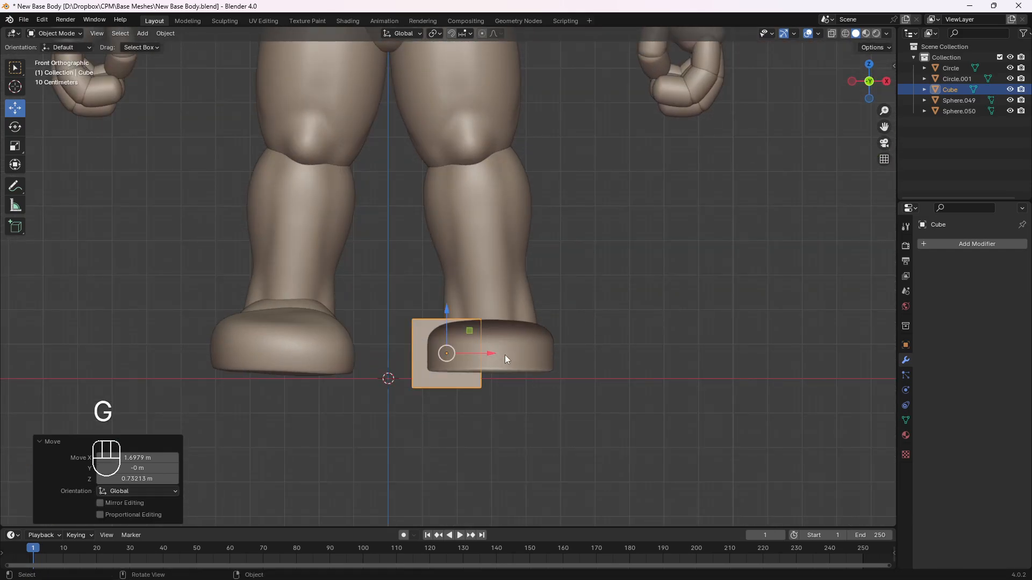
key(KP_3)
key(g)
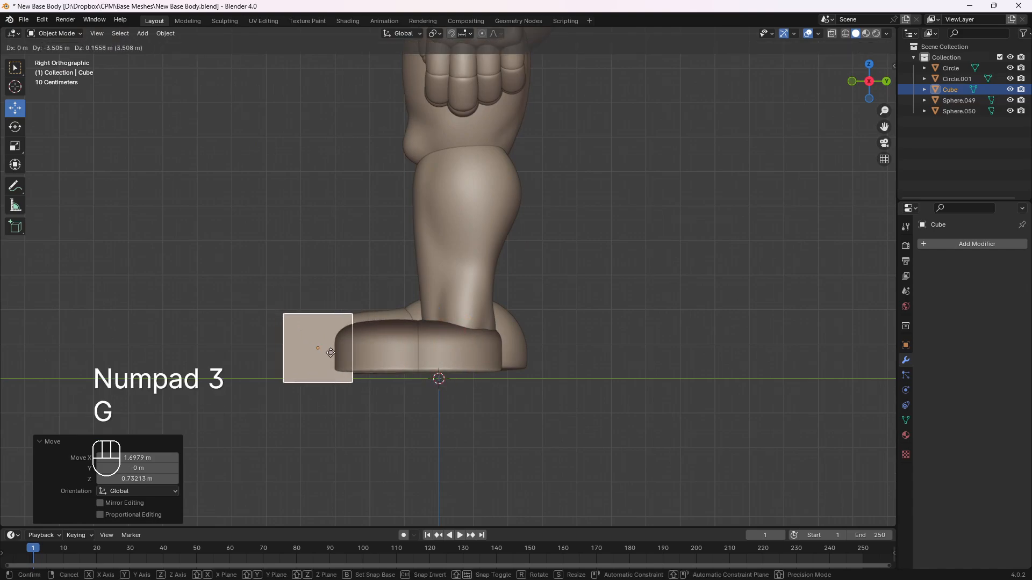
click(240, 327)
Scale the cube in front of the foot by 0.5
middle_drag(240, 326, 466, 366)
key(s)
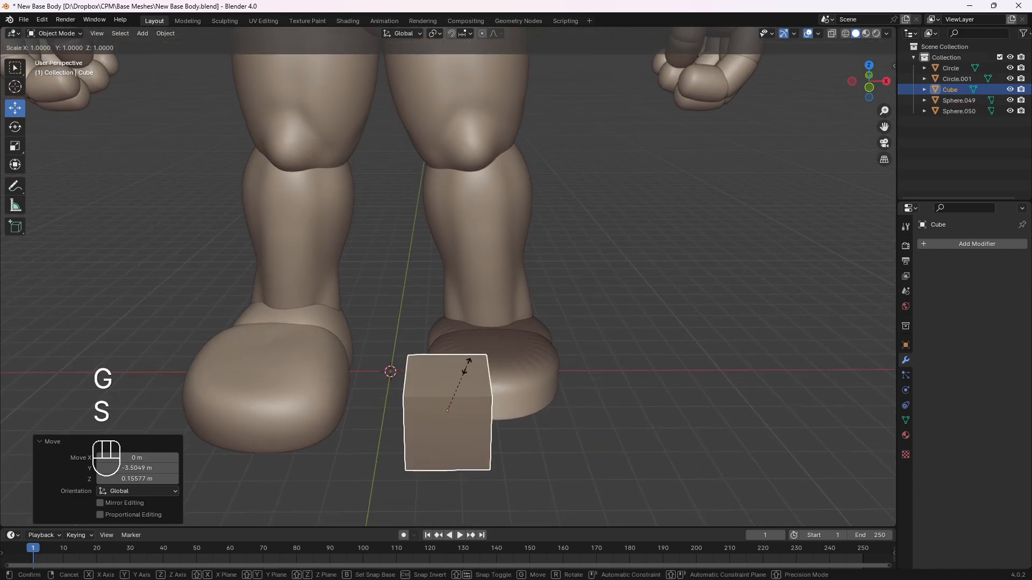
key(KP_Decimal)
key(KP_5)
key(KP_Enter)
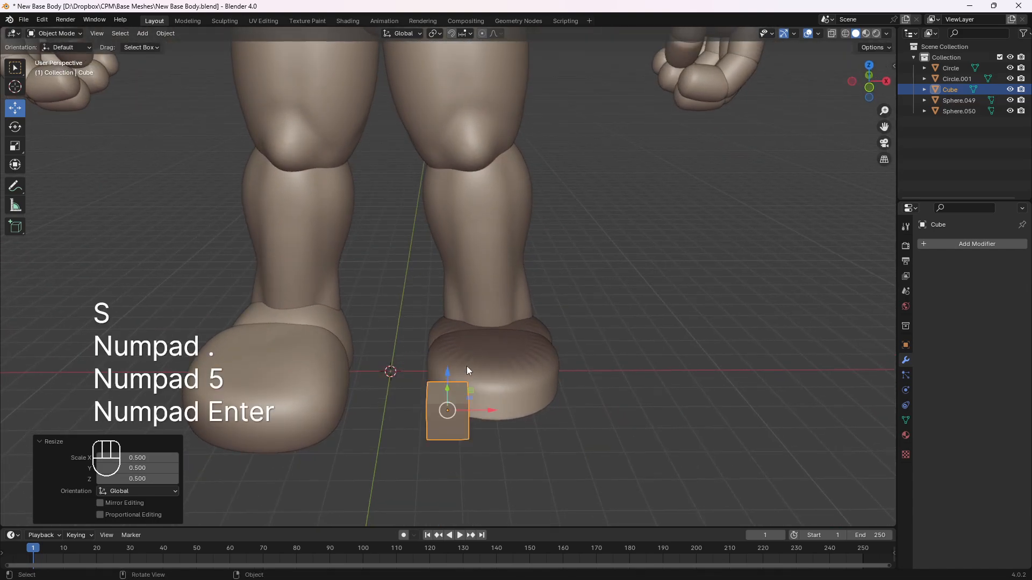
Add a Subdivision Surface modifier to the small cube and set its viewport levels to 3
key(KP_1)
middle_drag(490, 268, 618, 312)
click(947, 245)
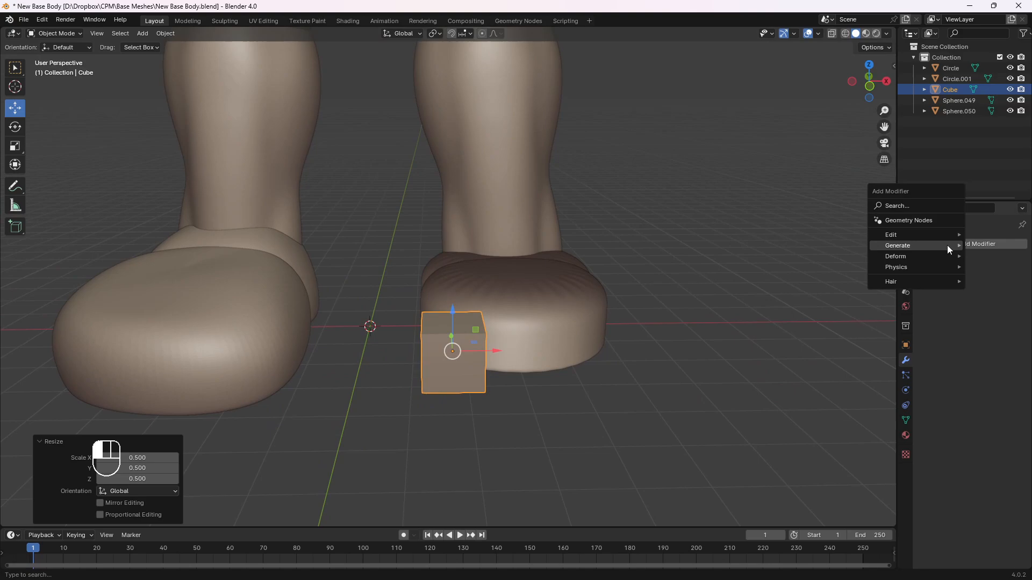
mouse_move(947, 245)
click(820, 381)
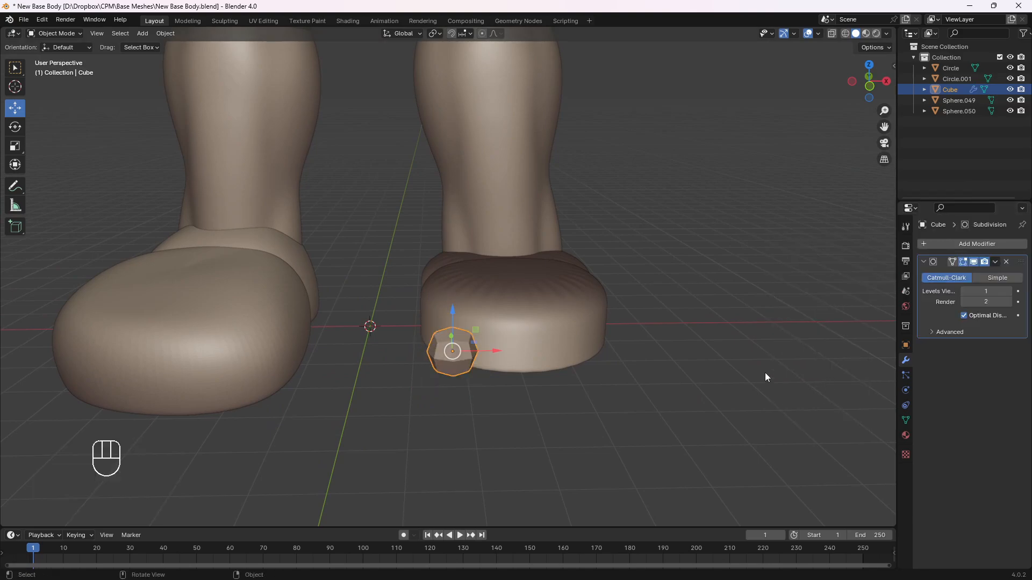
middle_drag(765, 372, 537, 323)
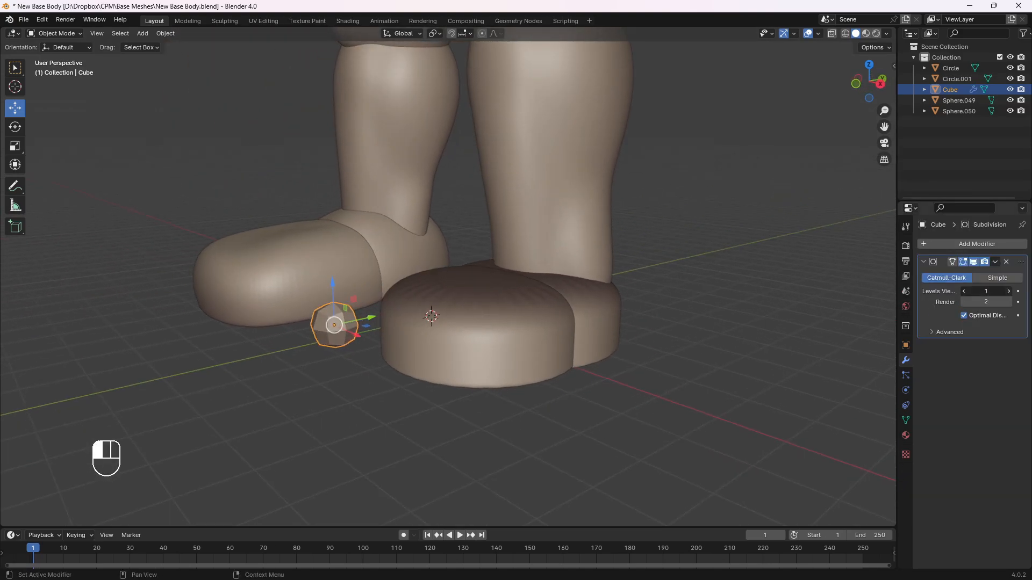
click(1008, 291)
click(1008, 291)
middle_drag(447, 316, 346, 292)
middle_drag(394, 294, 413, 294)
Enlarge the rounded toe cube slightly and reposition it at the foot's inner front corner in the front view
key(KP_1)
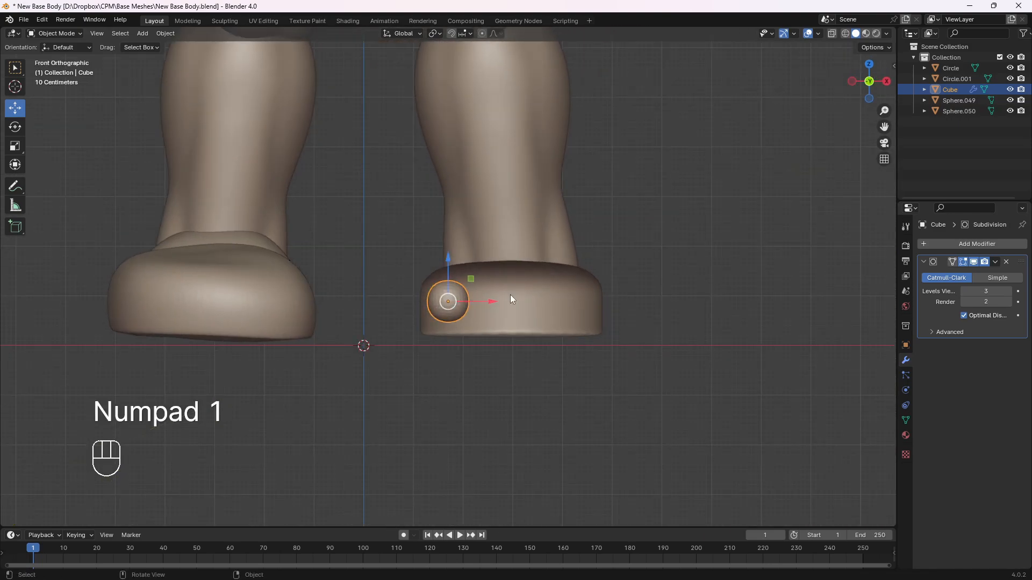
key(s)
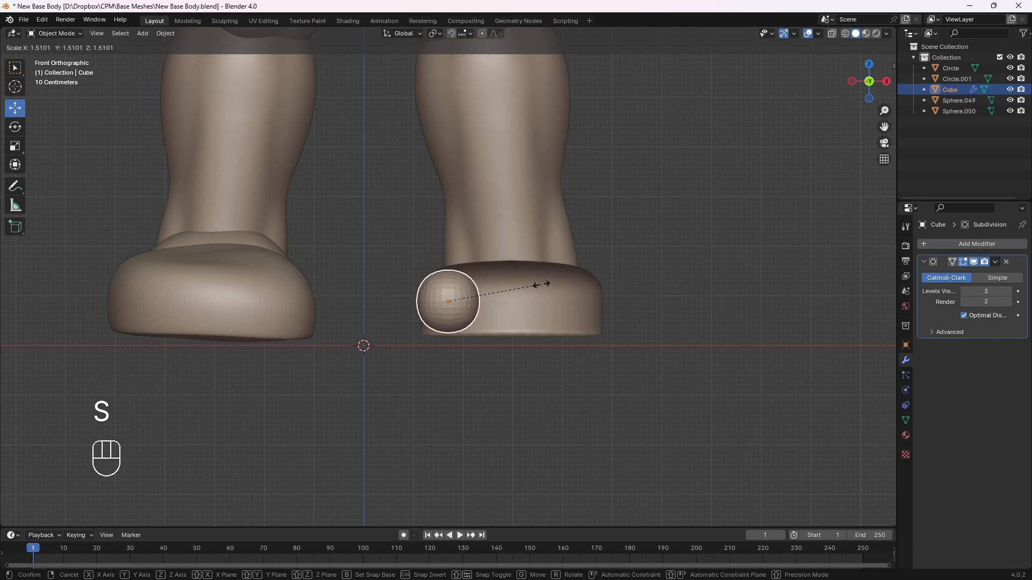
click(522, 289)
key(g)
click(530, 298)
Add a centred loop cut across the toe cube's length in Edit Mode
middle_drag(531, 298, 378, 311)
key(Tab)
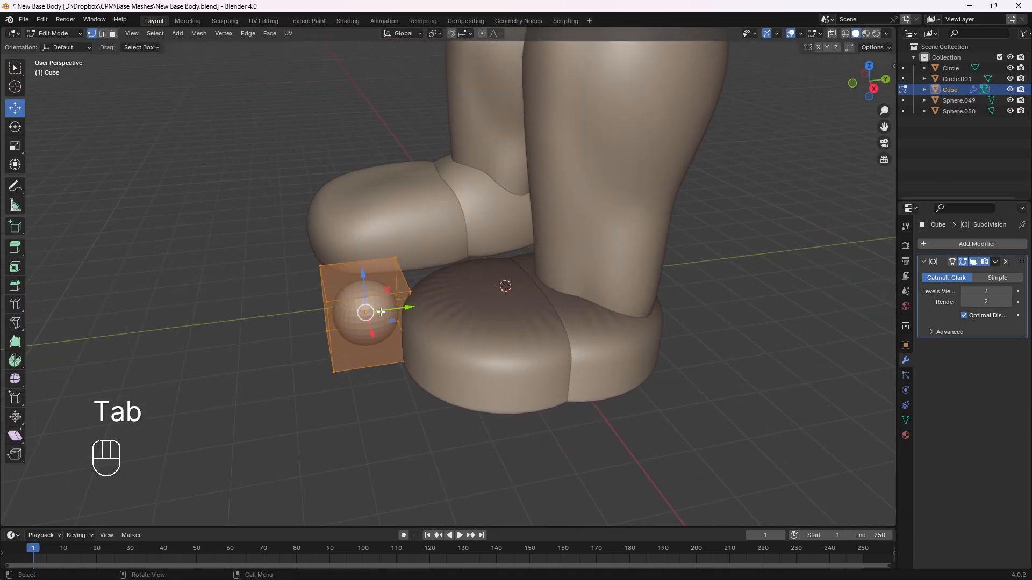
key(ctrl)
key(ctrl+r)
click(377, 299)
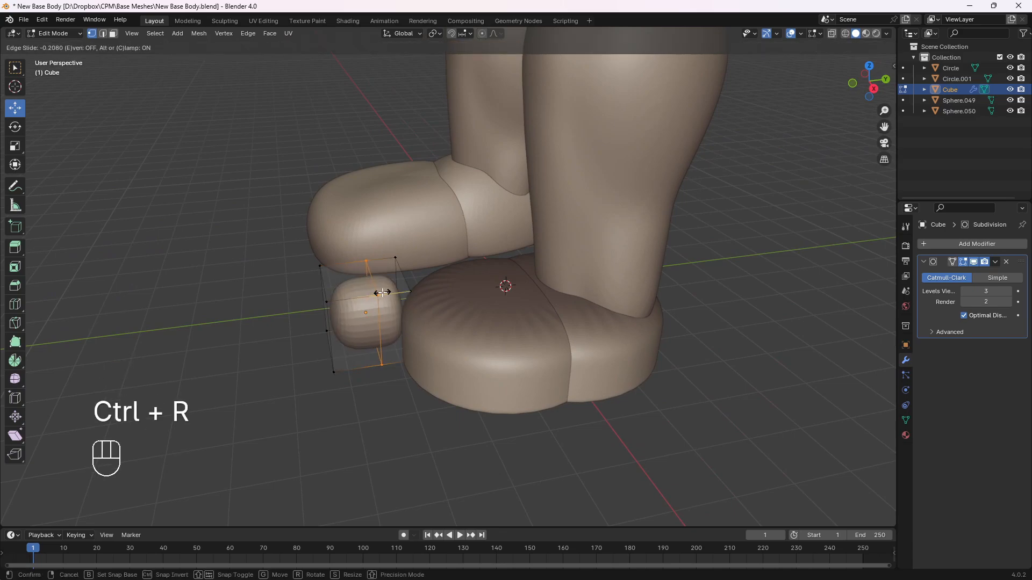
right_click(384, 297)
middle_drag(376, 301, 415, 301)
Leave Edit Mode and stretch the toe cube along the Y axis by a factor of about 1.517
key(Tab)
key(s)
key(y)
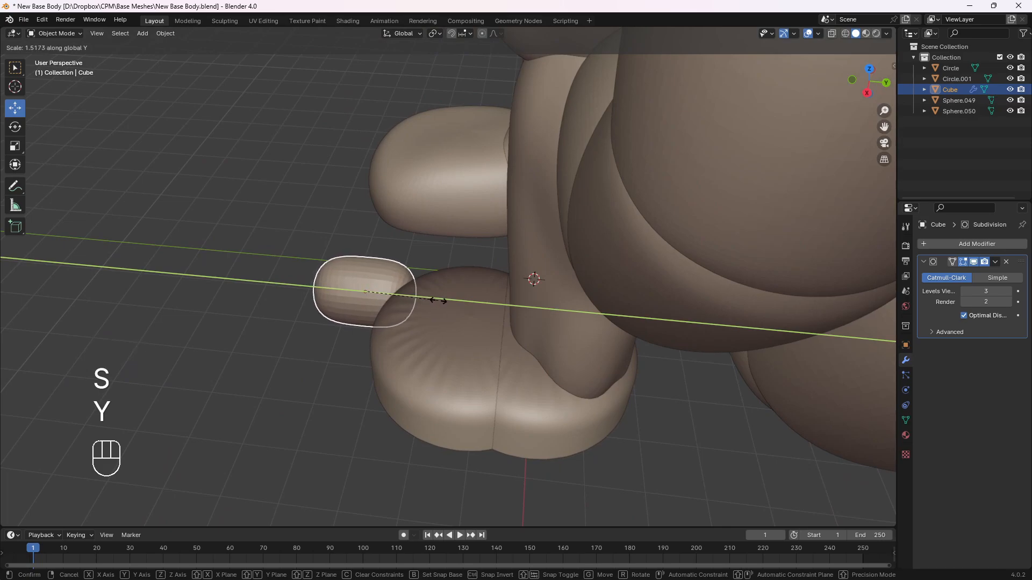
click(435, 300)
middle_drag(435, 299, 496, 354)
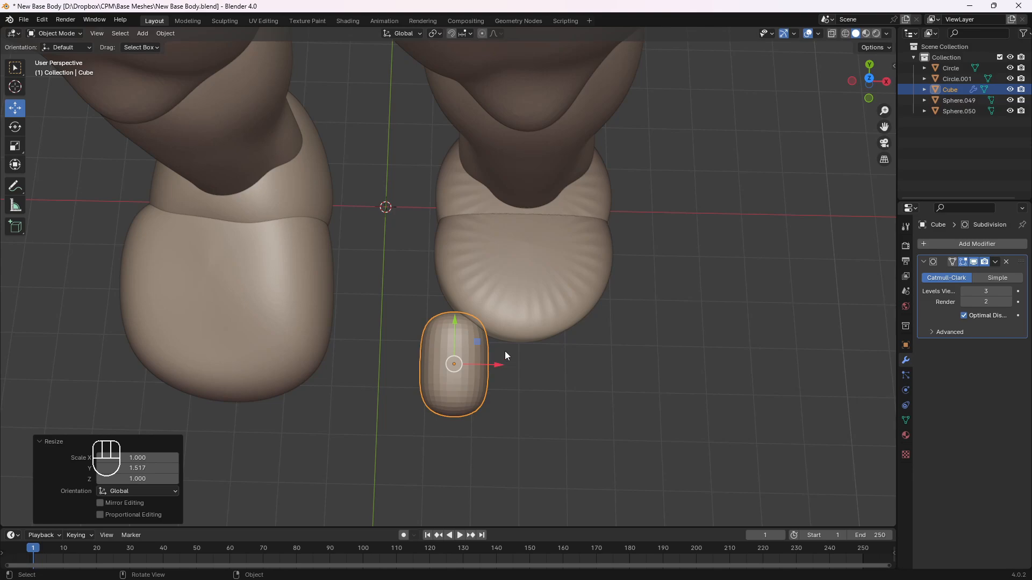
Set the toe's subdivision viewport levels to 5 and slide it about 0.65 m along Y into the foot
click(1010, 290)
click(1010, 290)
middle_drag(462, 372, 585, 254)
drag(493, 302, 462, 295)
mouse_move(551, 287)
middle_down()
mouse_move(469, 304)
mouse_move(474, 331)
mouse_move(546, 299)
middle_up()
key(g)
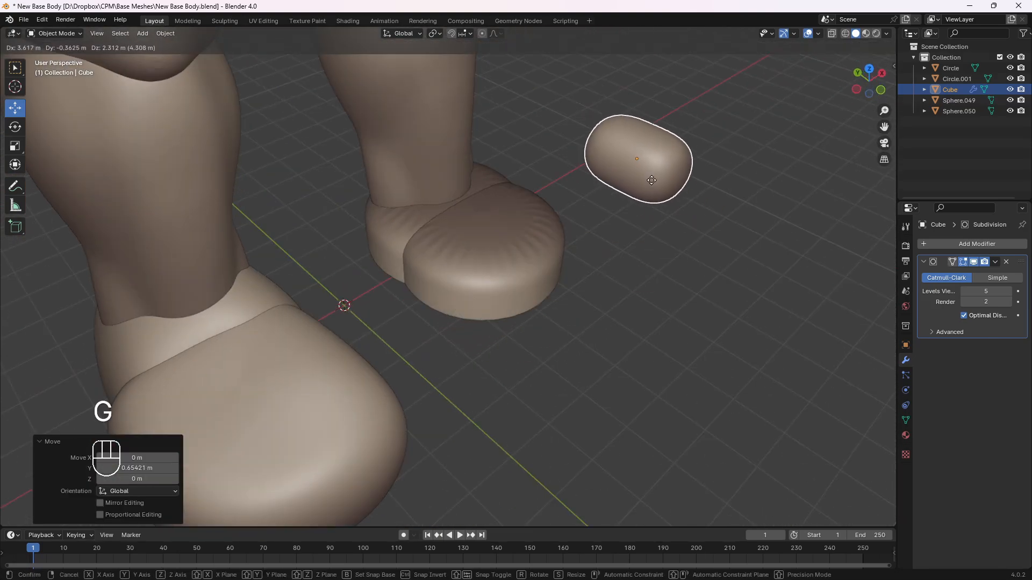
right_click(659, 237)
middle_drag(659, 237, 613, 286)
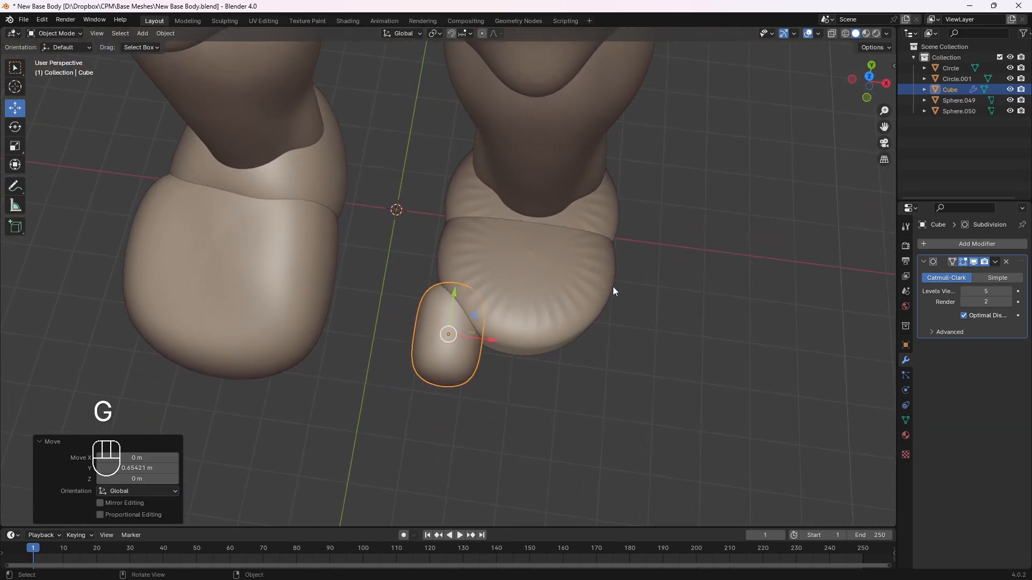
Examine the toe's shape and placement against the foot from the top, front and several perspective angles
key(KP_7)
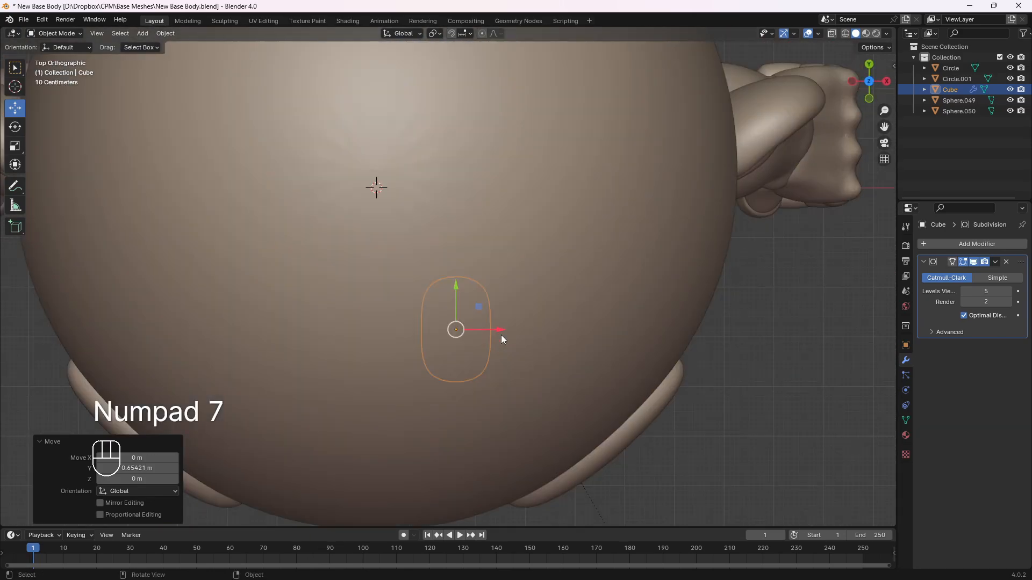
key(KP_1)
click(456, 298)
middle_drag(455, 298, 517, 350)
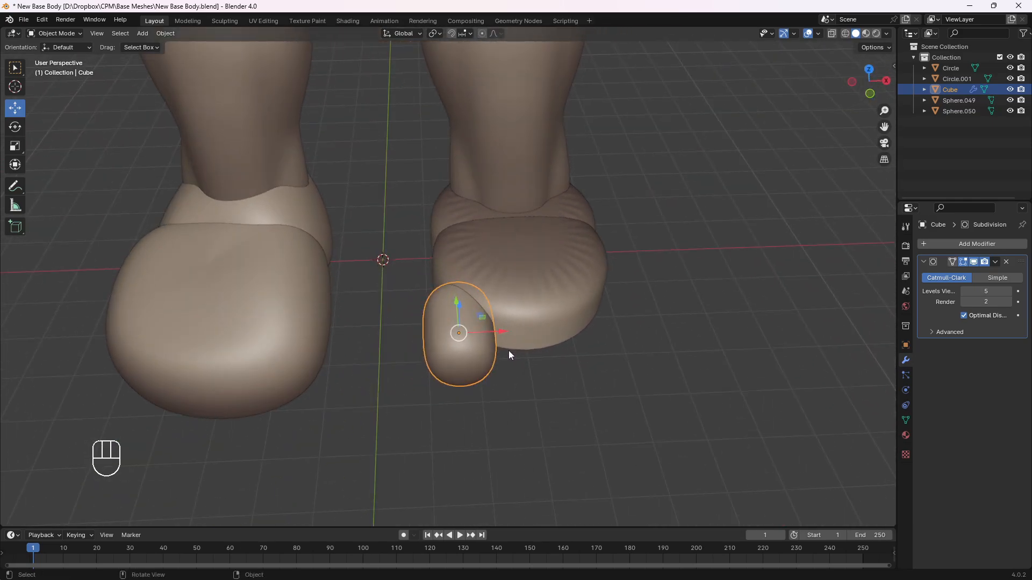
click(375, 213)
middle_drag(375, 213, 476, 292)
click(471, 334)
click(360, 313)
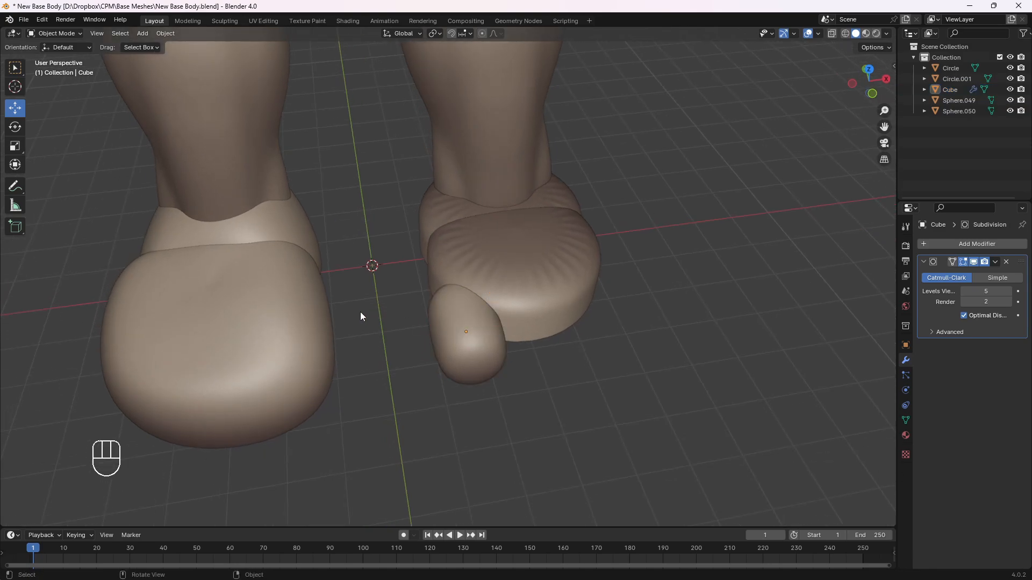
middle_drag(361, 316, 444, 291)
middle_drag(582, 299, 465, 300)
click(433, 290)
Add a plane for the toenail and move it just above the toe, about 1.6 m in X, -3.64 m in Y and 1.5 m in Z
click(143, 33)
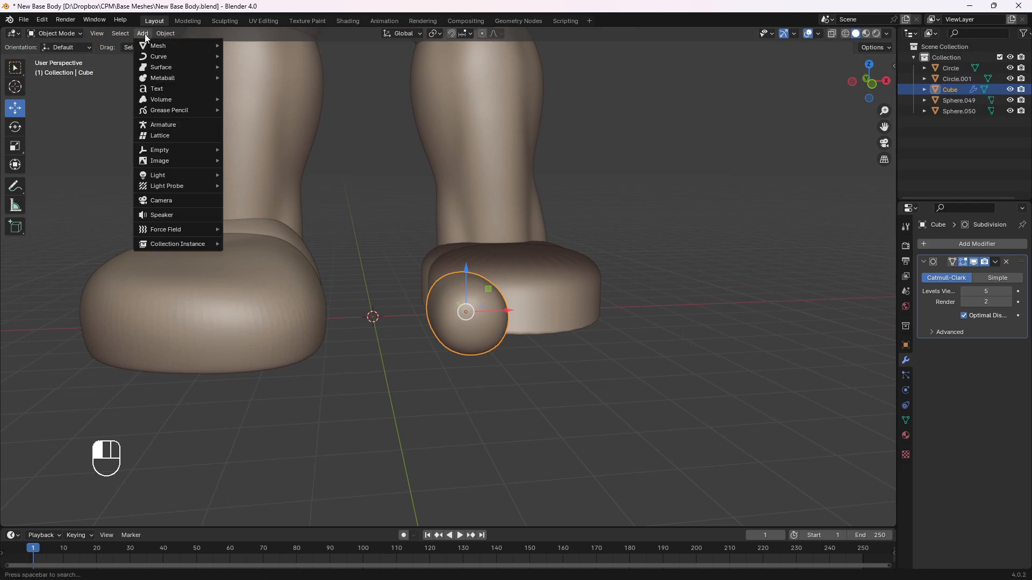
mouse_move(178, 45)
click(247, 45)
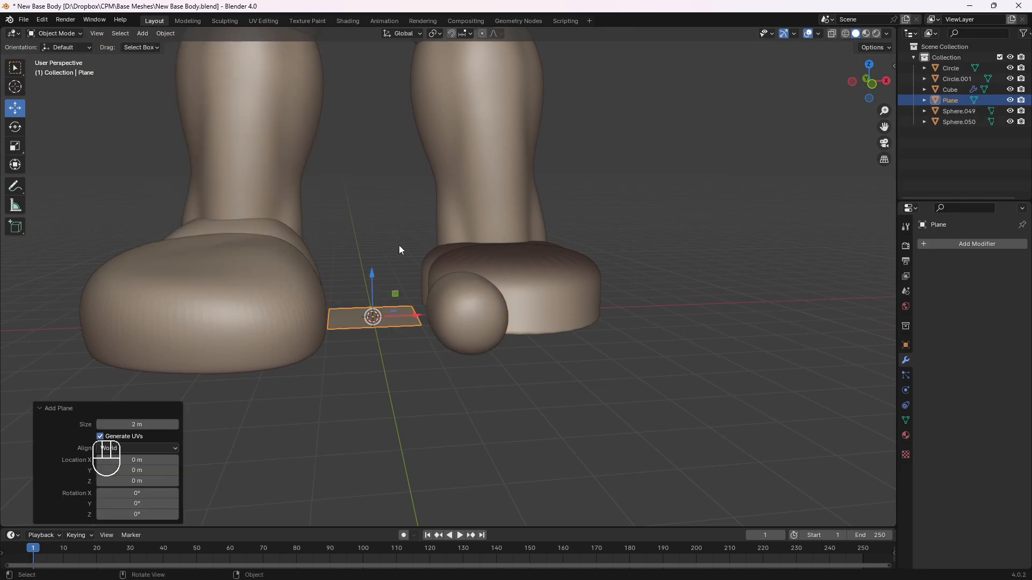
key(KP_1)
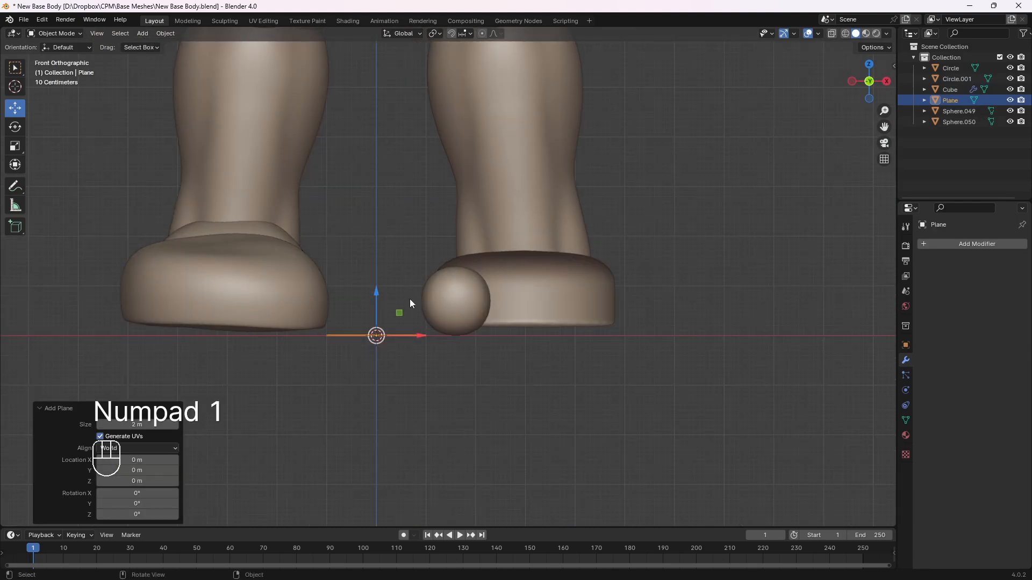
key(g)
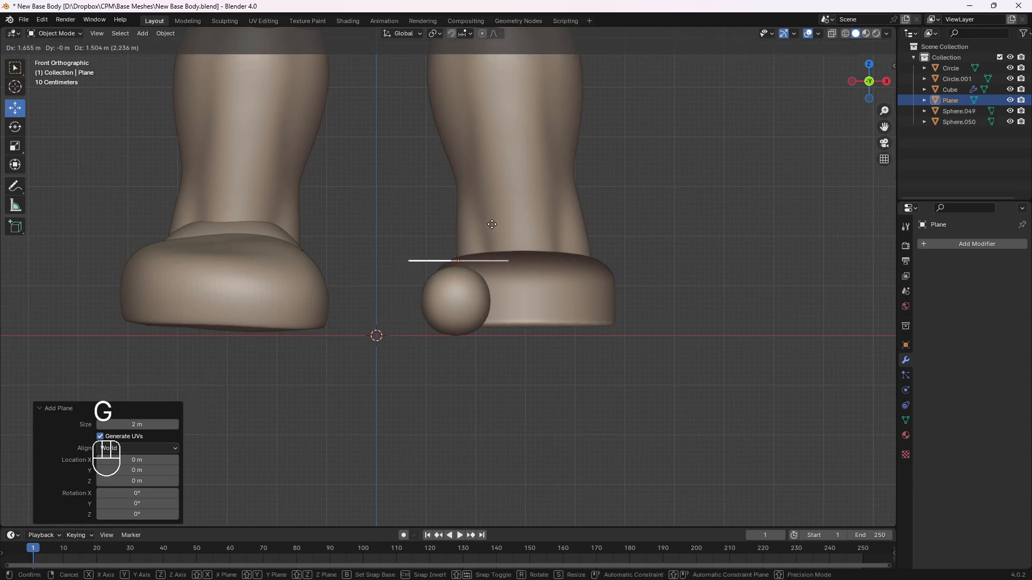
click(490, 224)
middle_drag(489, 224, 469, 269)
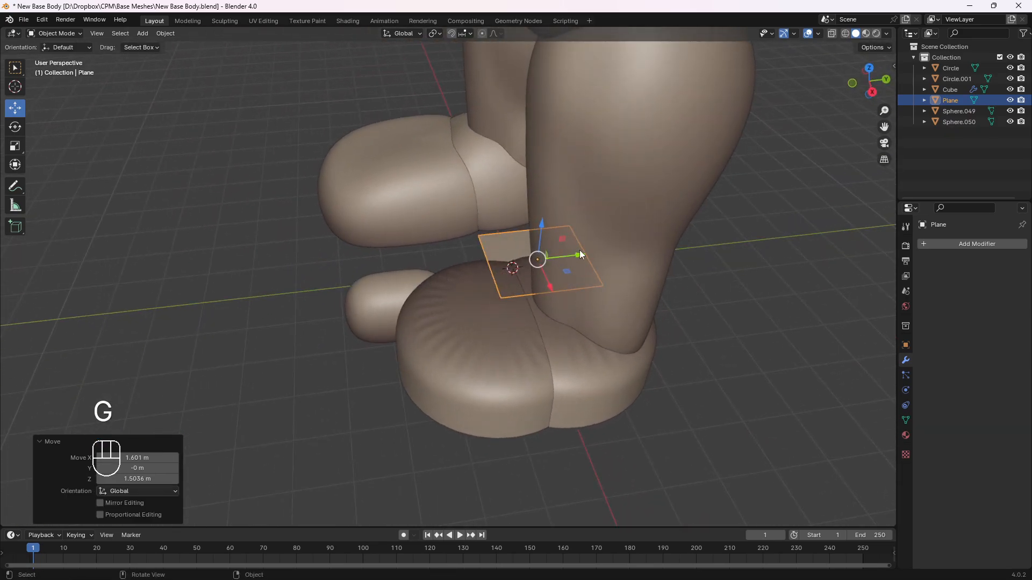
drag(580, 254, 392, 263)
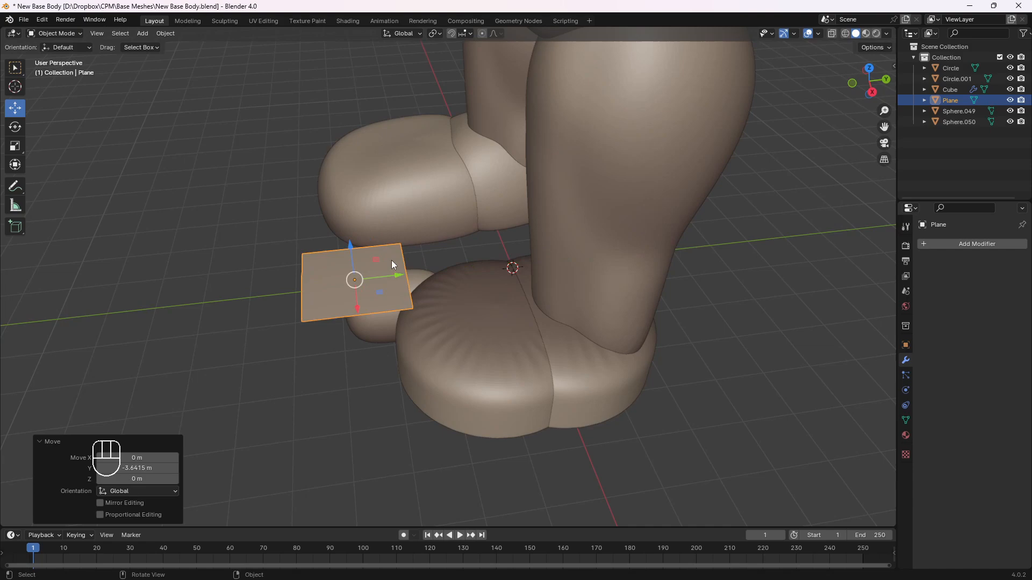
middle_drag(392, 263, 453, 286)
Add a centred lengthwise loop cut to the nail plane and raise it about 0.286 m along Z
key(Tab)
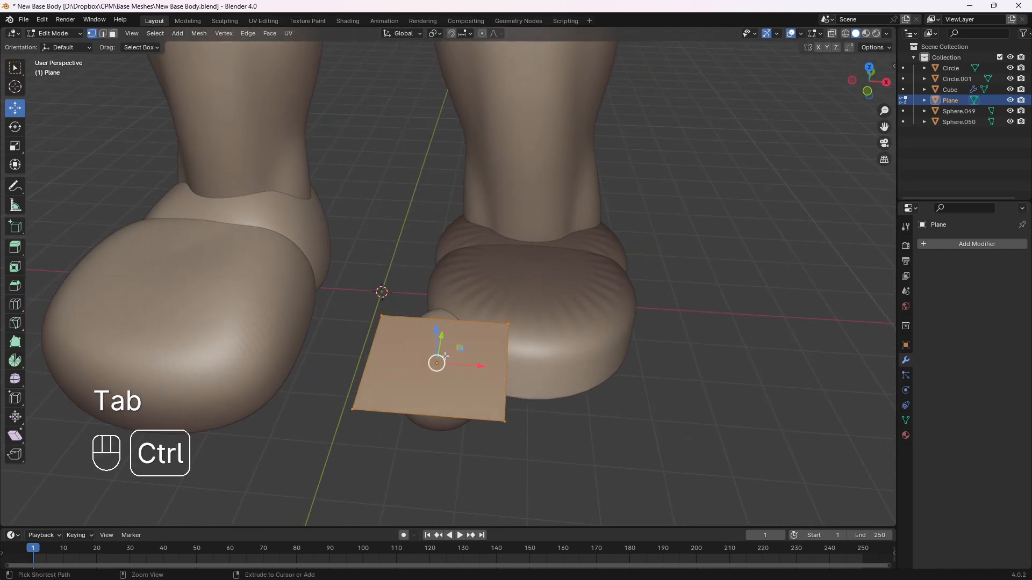
key(ctrl+r)
click(450, 334)
right_click(451, 333)
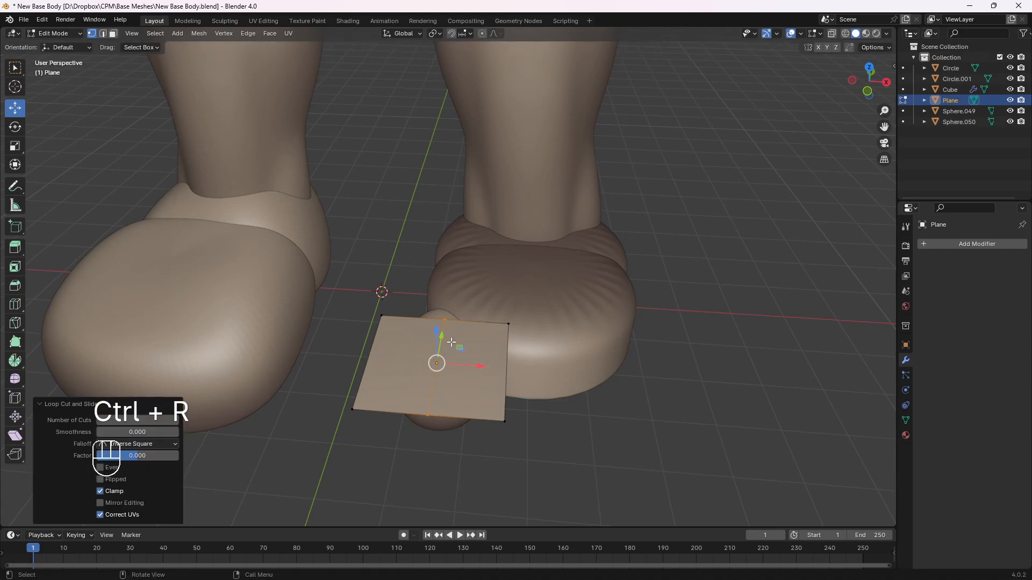
mouse_move(451, 332)
middle_down()
mouse_move(460, 293)
mouse_move(432, 325)
middle_up()
key(g)
key(z)
click(457, 275)
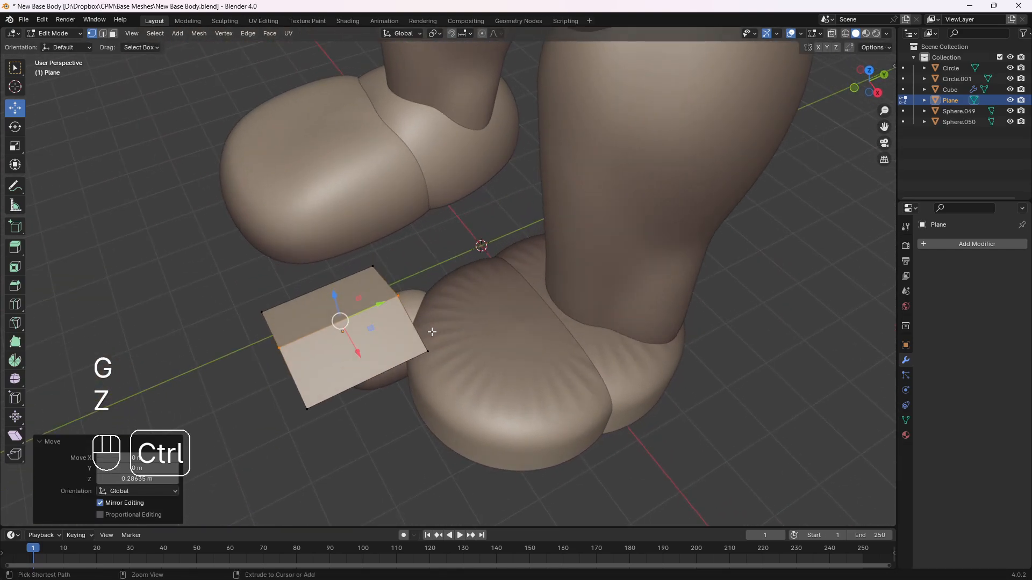
Add a crosswise loop cut to the nail plane, slid close to the edge nearest the foot, and return to Object Mode
key(ctrl+r)
click(384, 309)
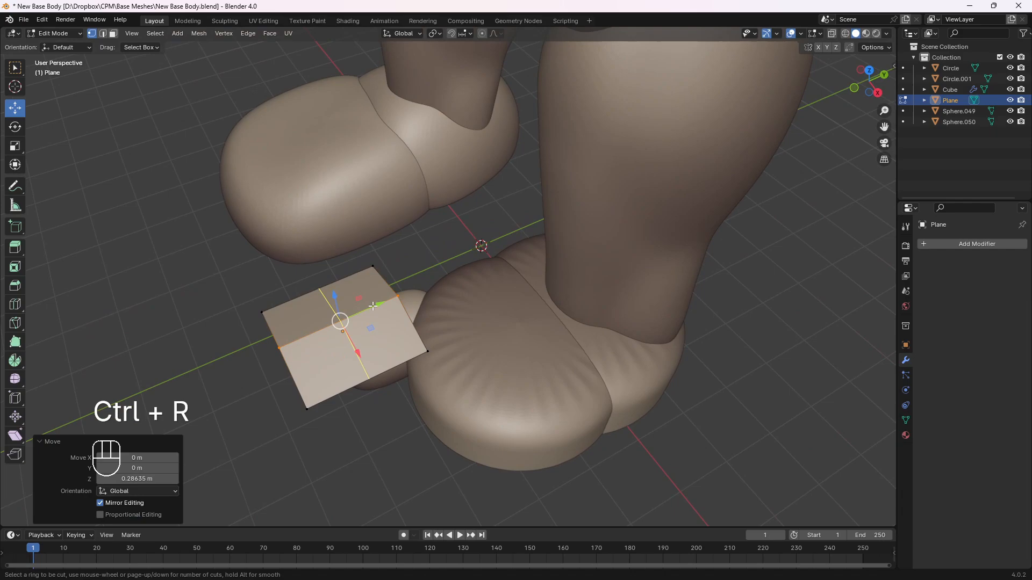
click(399, 280)
key(Tab)
middle_drag(399, 280, 470, 262)
middle_drag(469, 262, 455, 259)
Add a Solidify modifier to the nail plane and set its thickness to 0.3 m
click(979, 245)
mouse_move(965, 240)
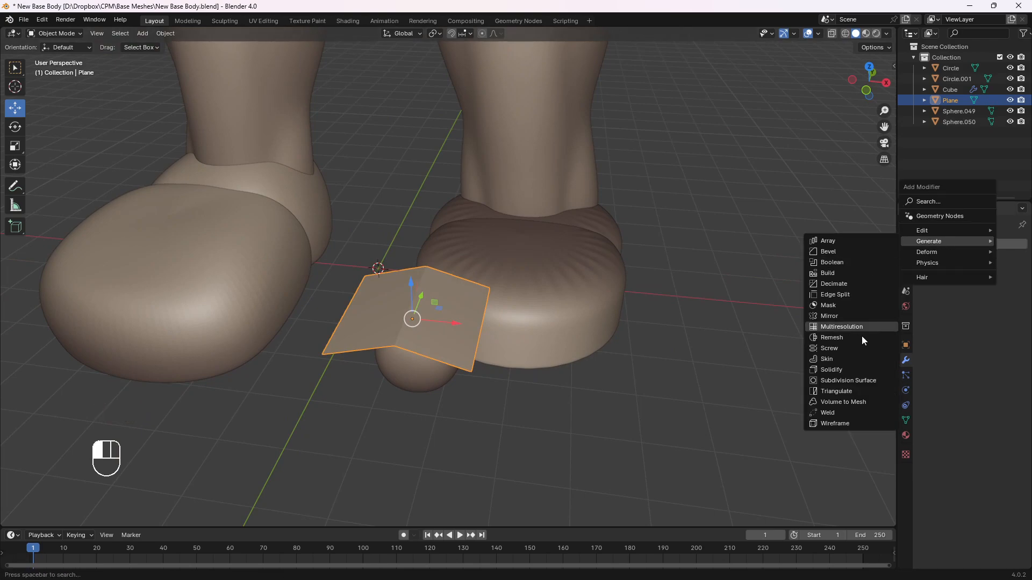
click(839, 371)
middle_drag(686, 324, 907, 294)
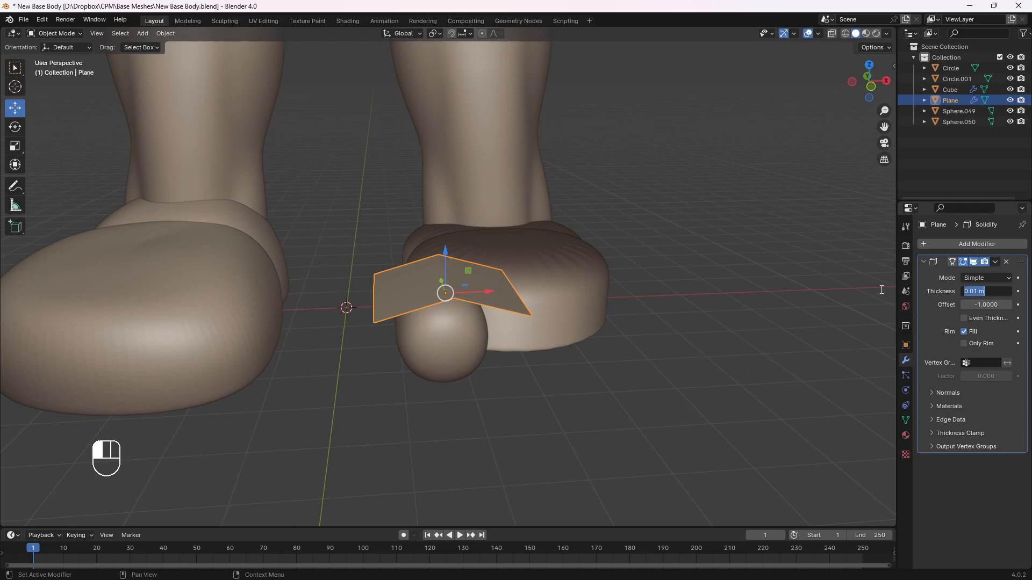
text(1)
key(Return)
key(KP_Decimal)
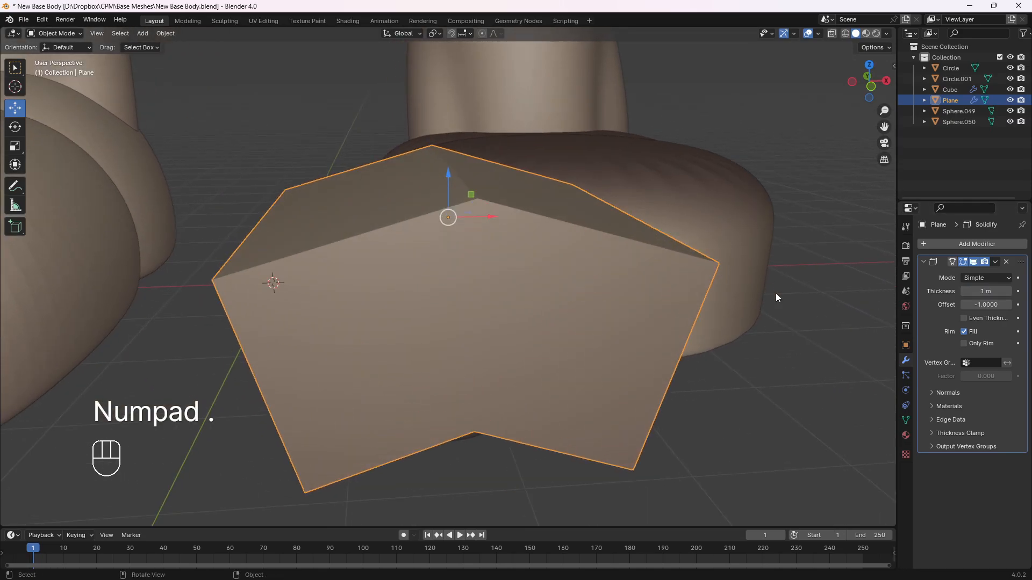
middle_drag(736, 294, 696, 299)
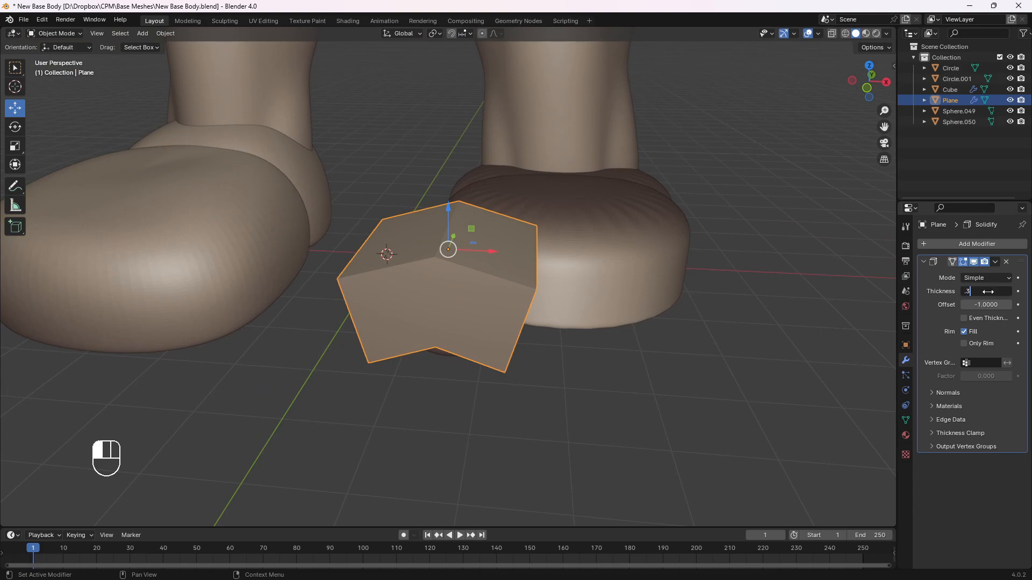
key(Return)
middle_drag(665, 297, 678, 274)
Add a Subdivision Surface modifier to the nail plane and set its viewport levels to 5
click(971, 244)
mouse_move(970, 240)
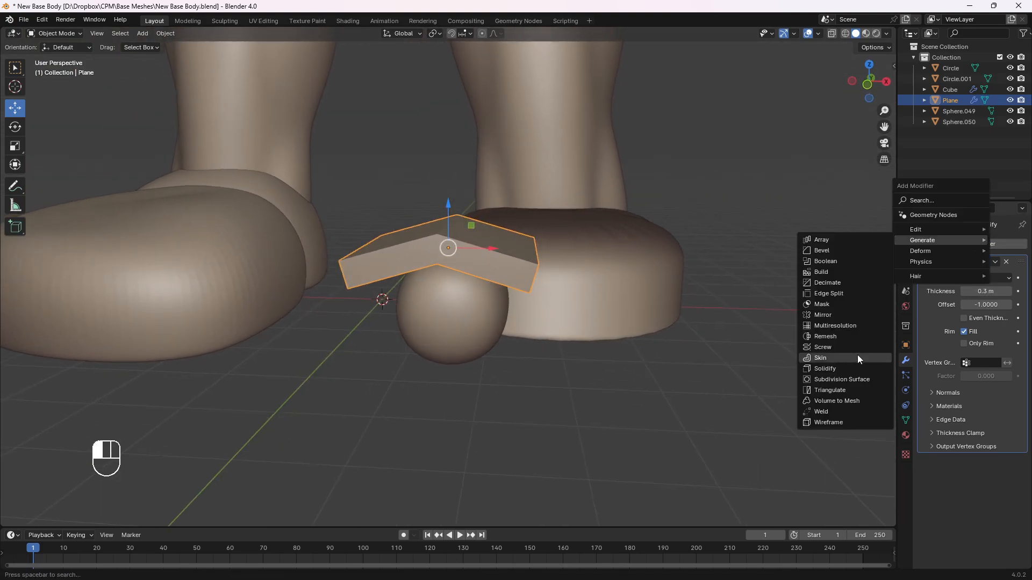
click(845, 379)
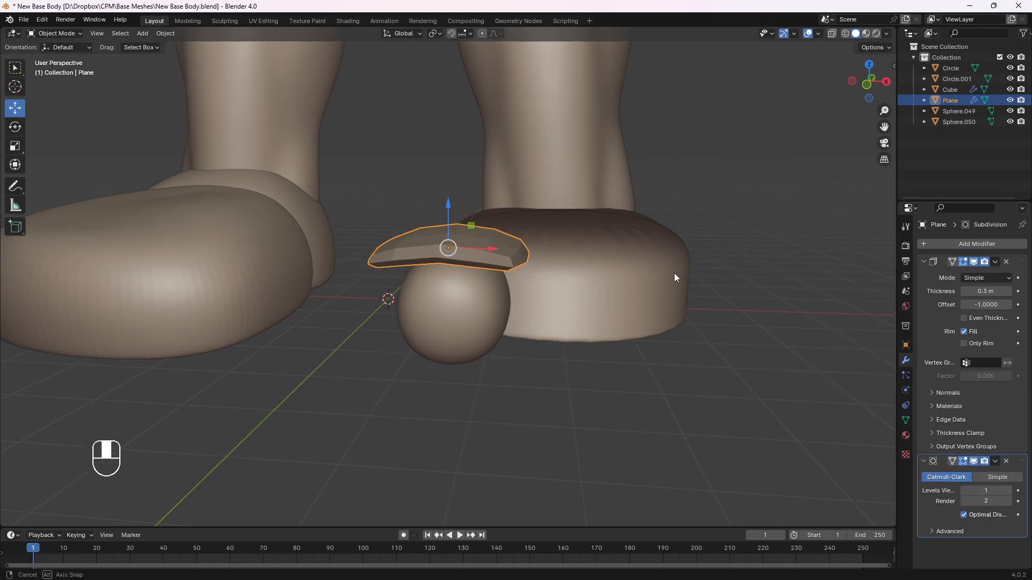
middle_drag(674, 273, 605, 315)
key(Tab)
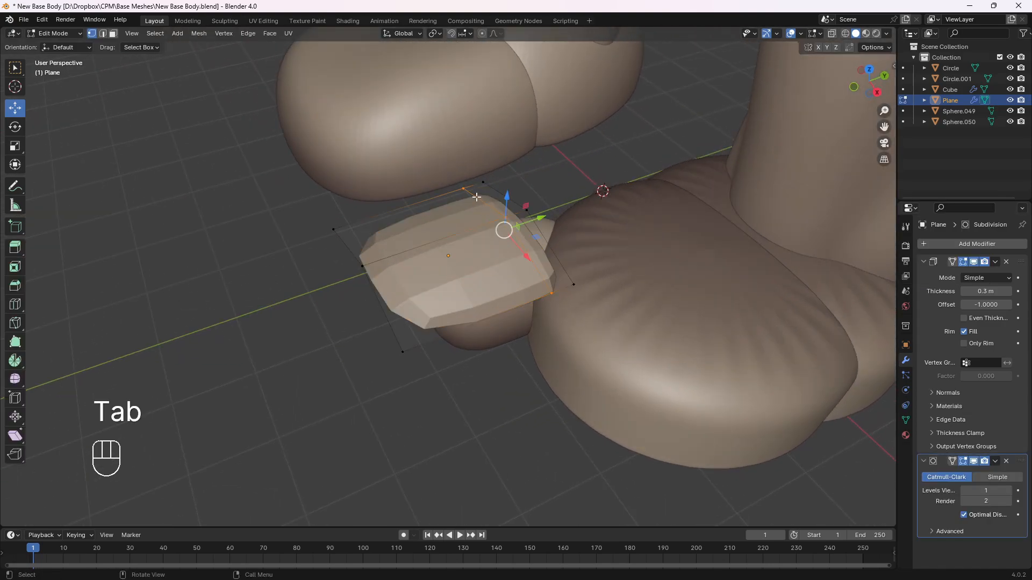
key(Tab)
middle_drag(502, 192, 497, 196)
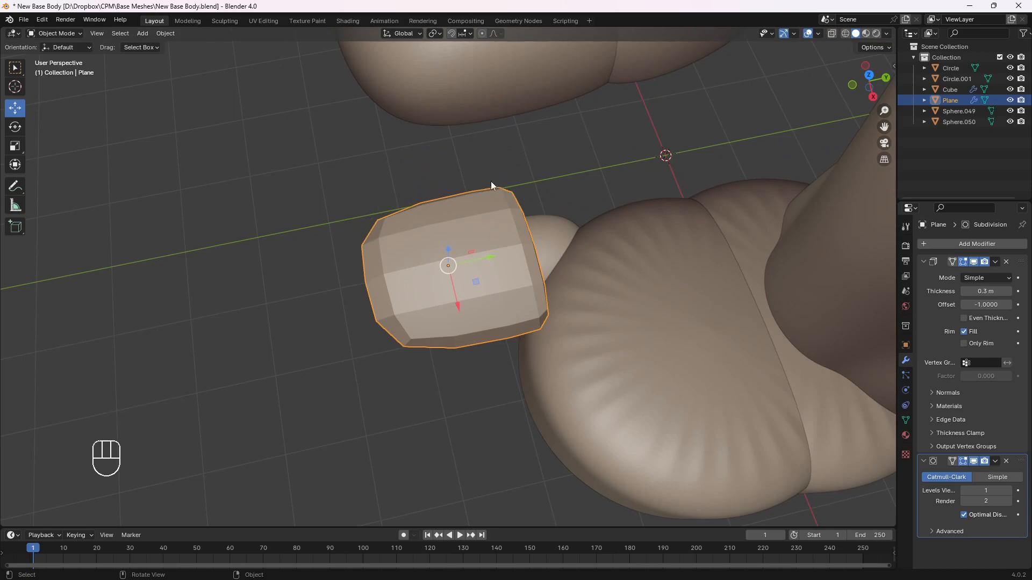
click(1009, 491)
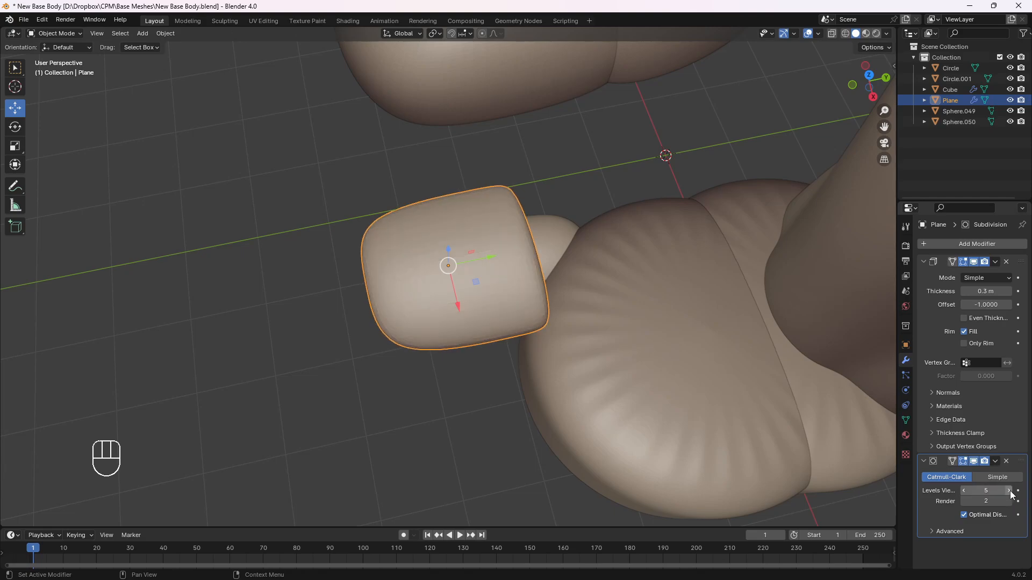
Scale the nail to about 0.69 in the front view and lower it along Z onto the top of the toe
middle_drag(618, 382, 466, 237)
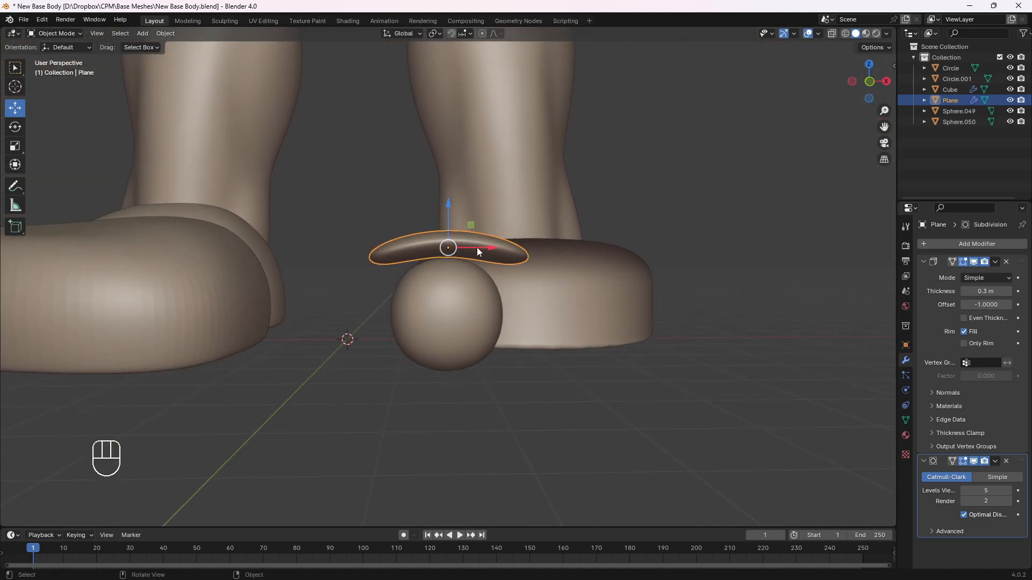
key(KP_1)
key(s)
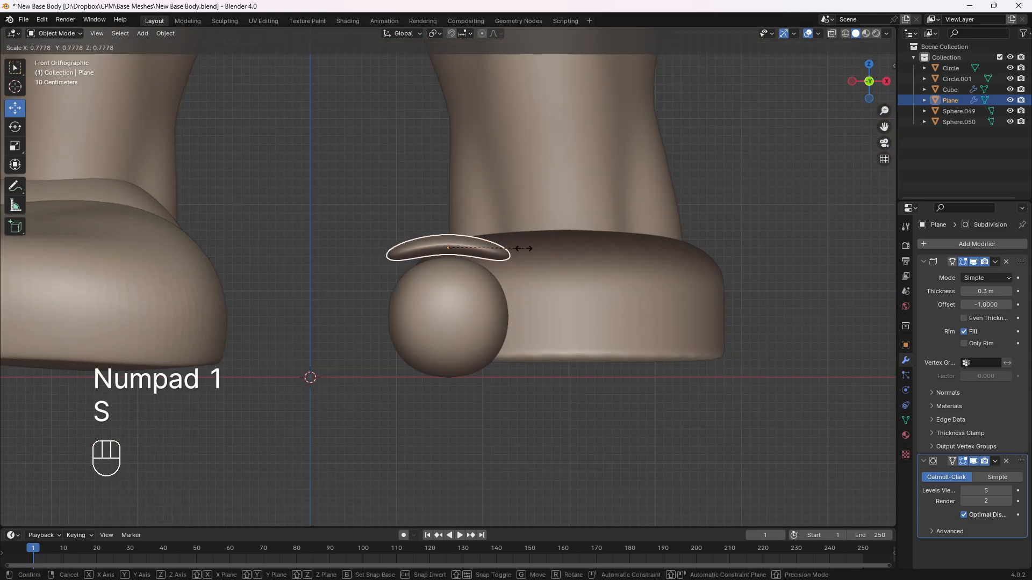
click(518, 249)
key(g)
key(z)
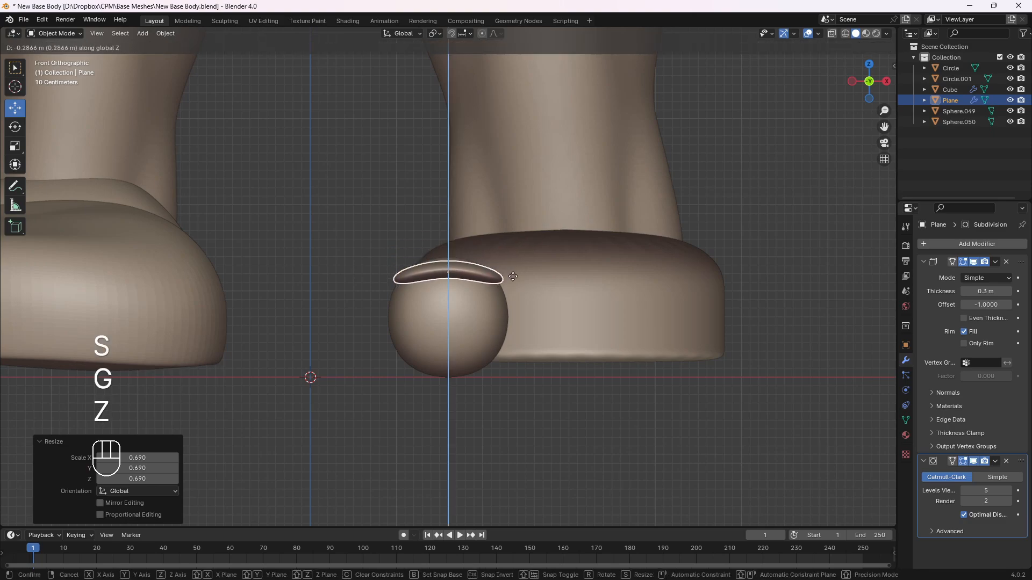
click(516, 266)
Shrink the nail a little more and seat it into the upper front surface of the toe
key(KP_5)
middle_drag(515, 267, 432, 340)
key(s)
click(512, 286)
drag(451, 252, 453, 219)
middle_drag(453, 218, 511, 276)
drag(511, 276, 520, 275)
middle_drag(520, 275, 570, 327)
click(621, 359)
Convert the toe's subdivided shape into real mesh with Visual Geometry to Mesh
click(473, 359)
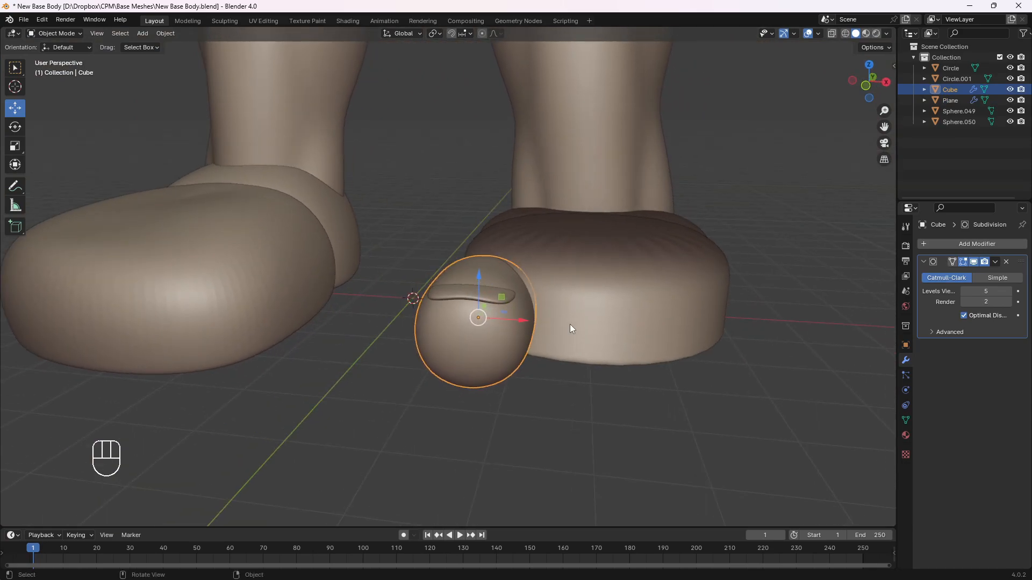
key(ctrl+a)
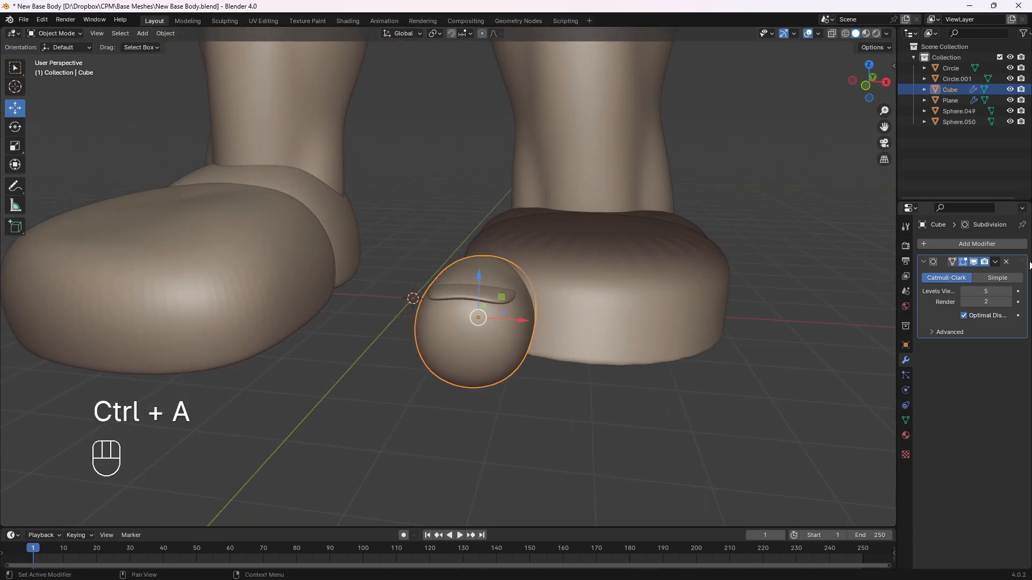
key(ctrl+a)
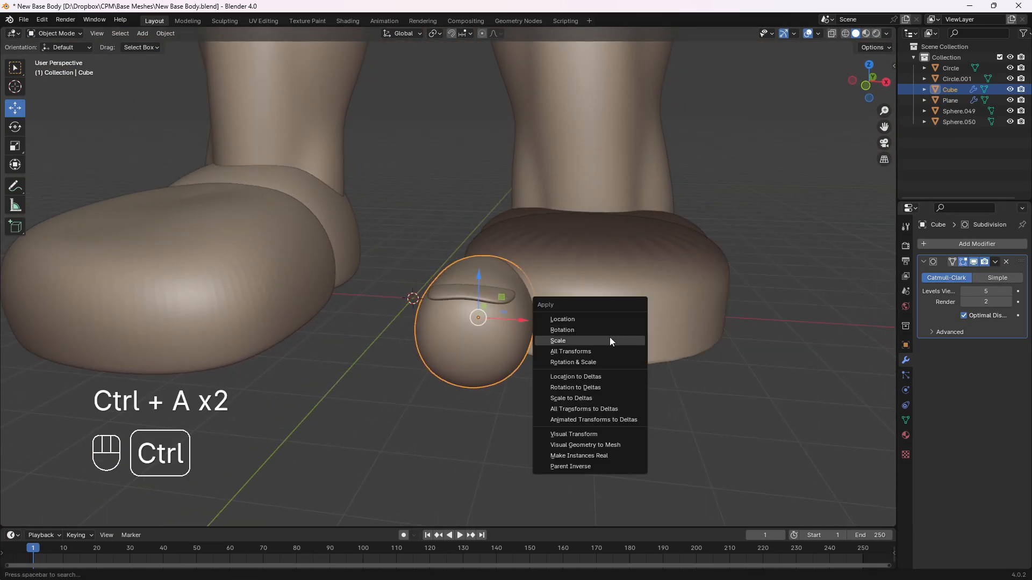
click(580, 446)
Switch the toe to Sculpt Mode and build up and smooth its surface around the edges of the nail
middle_drag(488, 269, 475, 316)
click(491, 295)
scroll(491, 295, up, 2)
shift+middle_drag(455, 262, 453, 270)
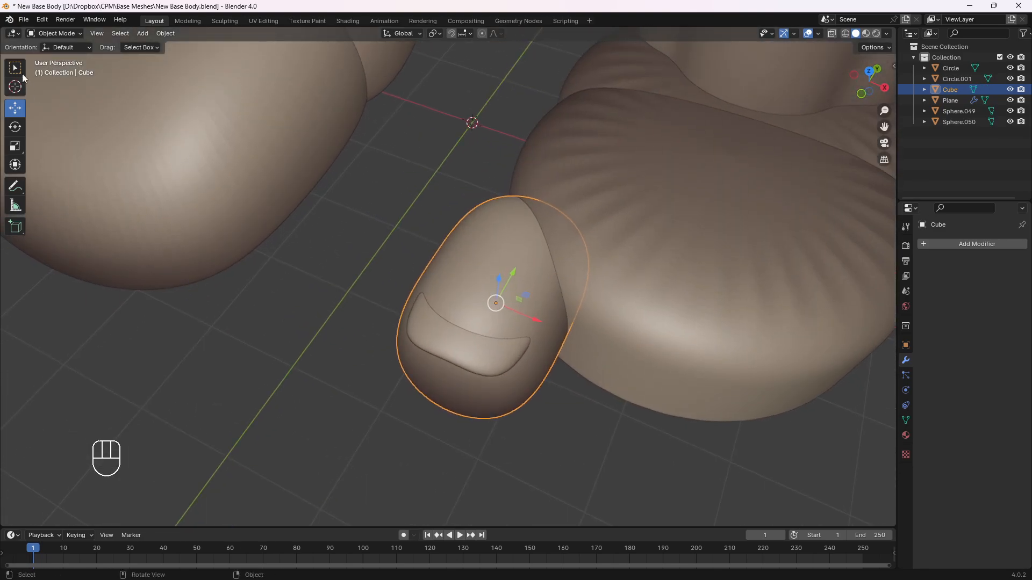
click(48, 34)
click(53, 72)
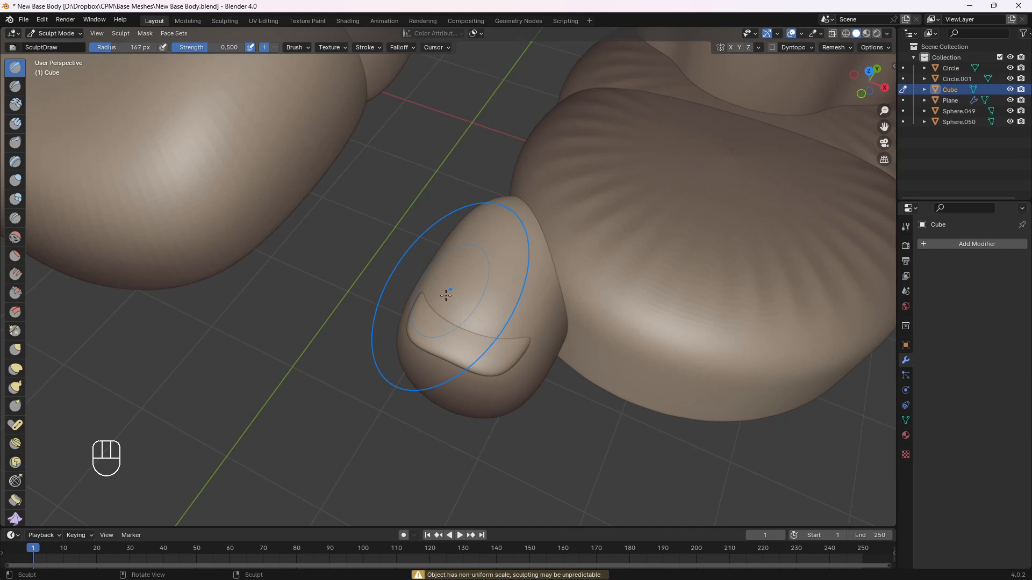
mouse_move(477, 300)
middle_down()
mouse_move(497, 304)
mouse_move(480, 305)
middle_up()
shift+middle_drag(480, 306, 465, 297)
shift+drag(457, 307, 491, 312)
shift+drag(452, 276, 512, 286)
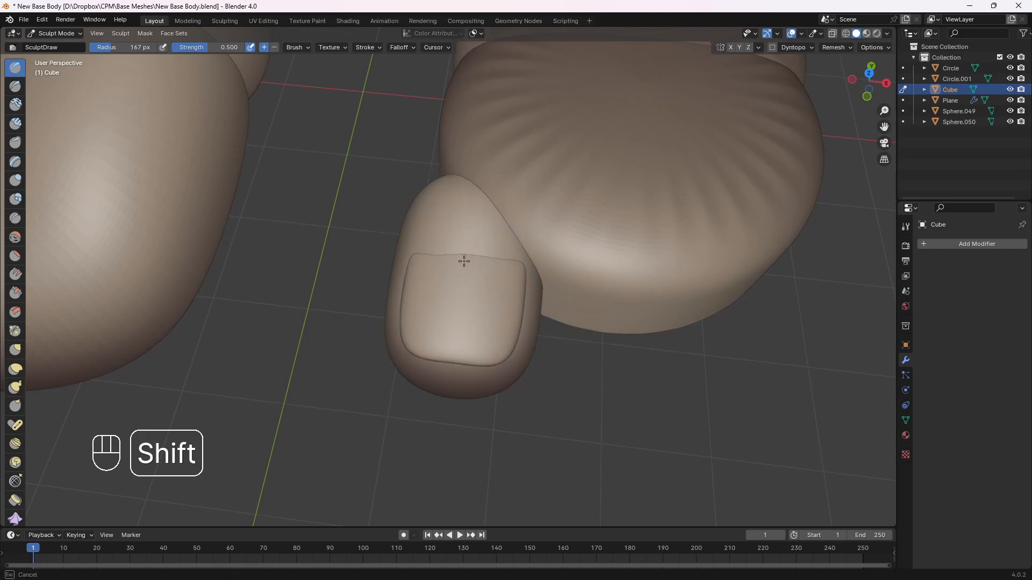
mouse_move(437, 260)
middle_down()
mouse_move(414, 290)
mouse_move(524, 241)
mouse_move(550, 217)
mouse_move(398, 279)
mouse_move(451, 295)
mouse_move(507, 272)
mouse_move(453, 258)
mouse_move(429, 297)
mouse_move(470, 322)
mouse_move(484, 301)
mouse_move(491, 322)
mouse_move(482, 297)
mouse_move(469, 294)
mouse_move(462, 313)
middle_up()
Push up the toe's underside with the Grab brush in the front view and return to Object Mode
key(Tab)
key(Tab)
key(g)
key(KP_1)
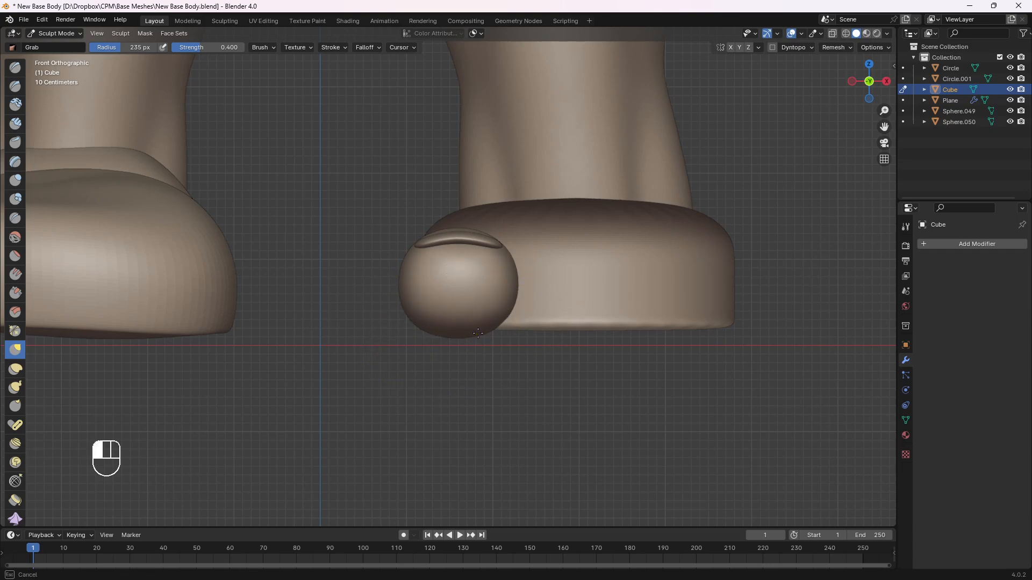
drag(477, 333, 477, 330)
mouse_move(467, 339)
mouse_down()
mouse_move(454, 332)
mouse_move(465, 325)
mouse_up()
mouse_move(489, 337)
middle_down()
mouse_move(394, 335)
mouse_move(417, 335)
mouse_move(404, 317)
mouse_move(526, 324)
mouse_move(460, 311)
middle_up()
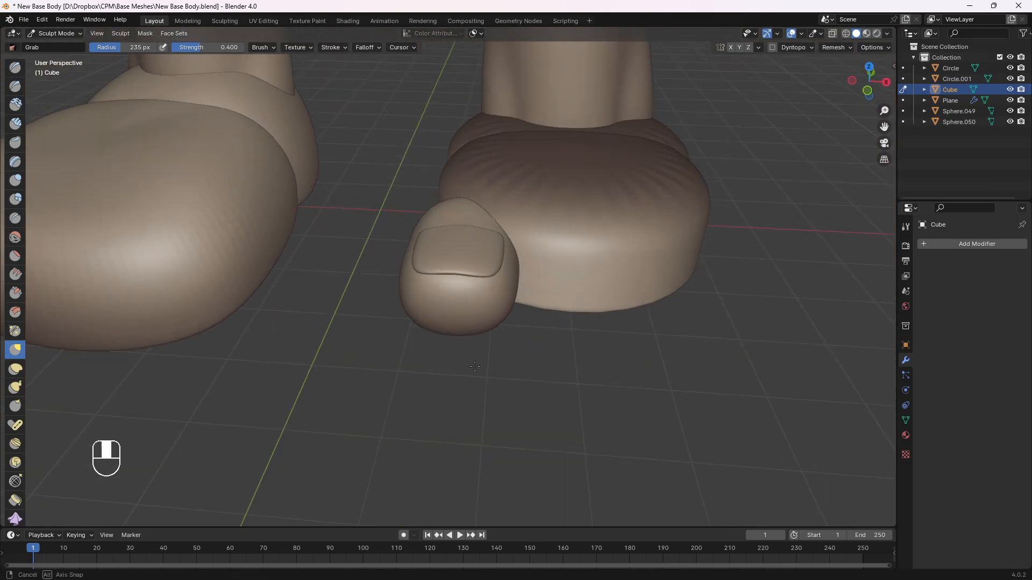
click(62, 34)
click(62, 47)
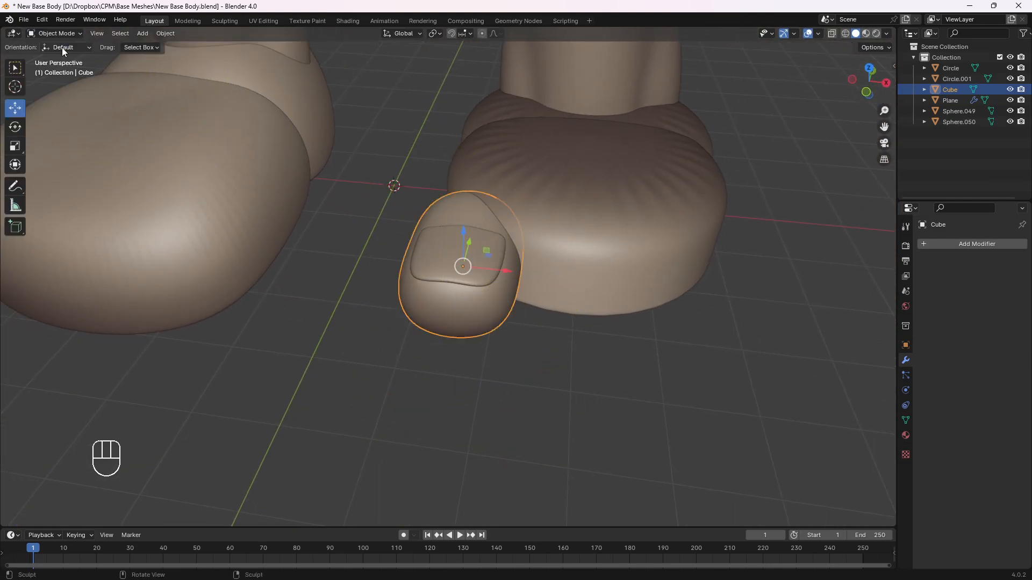
Select the two foot pieces, the toe and its nail, and isolate them in local view seen from the top
click(361, 166)
middle_drag(361, 165, 394, 198)
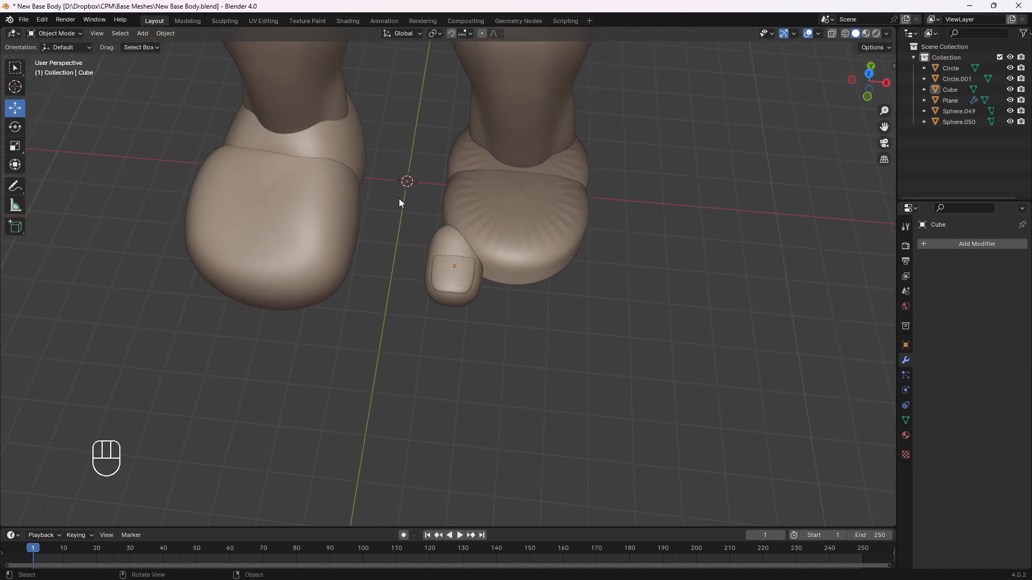
key(KP_7)
middle_drag(445, 244, 454, 186)
drag(422, 149, 455, 275)
click(409, 176)
drag(407, 171, 446, 265)
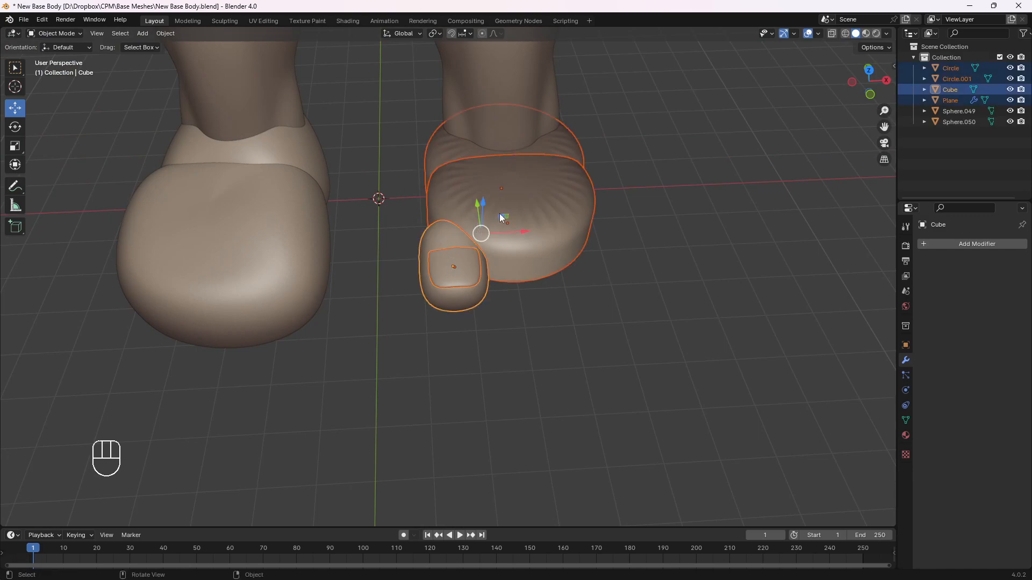
key(slash)
key(KP_7)
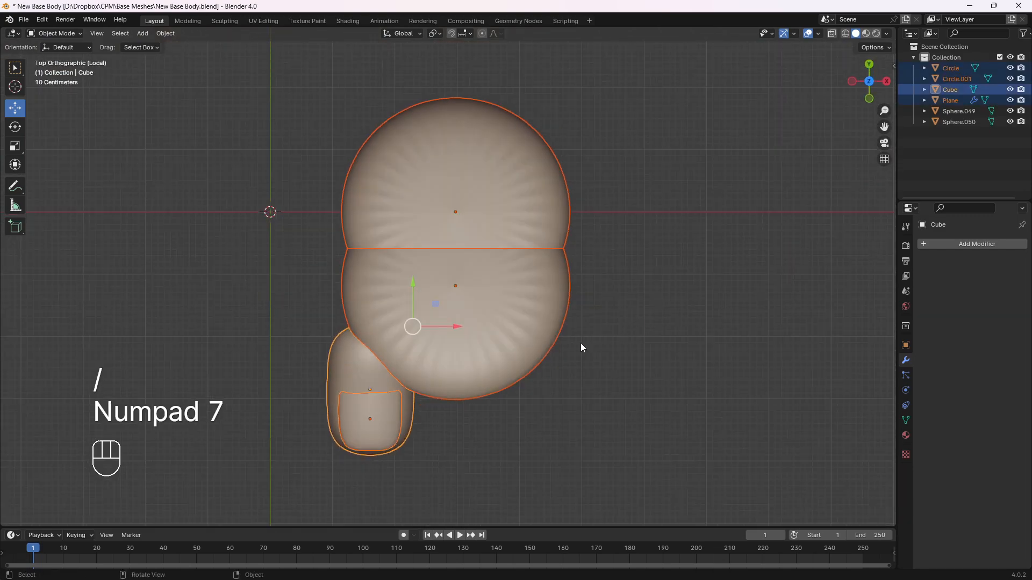
Scale the toe and its nail to about 0.77 and reposition them at the inner front edge of the foot
click(560, 378)
click(354, 398)
shift+click(378, 425)
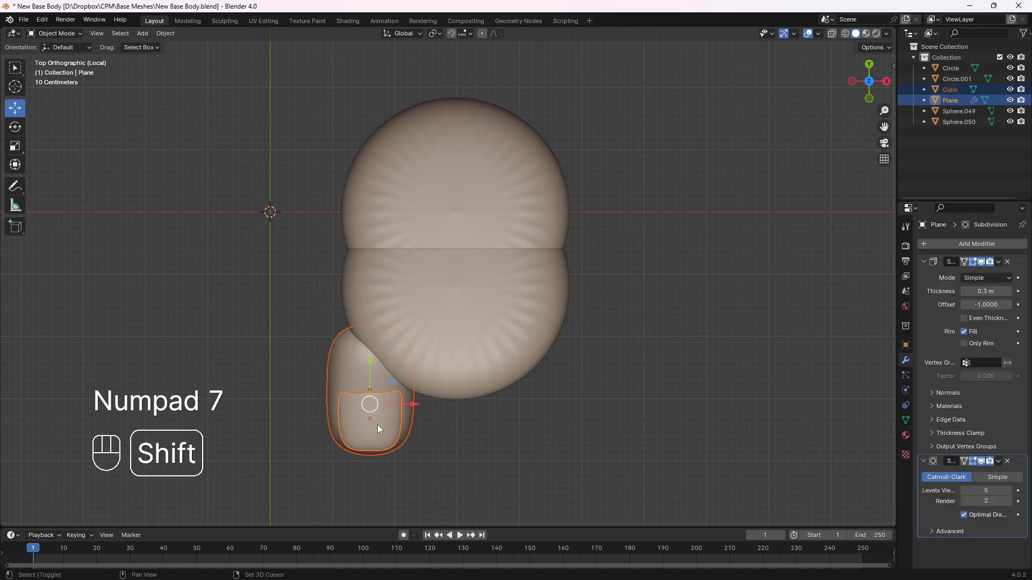
shift+middle_drag(379, 408, 415, 360)
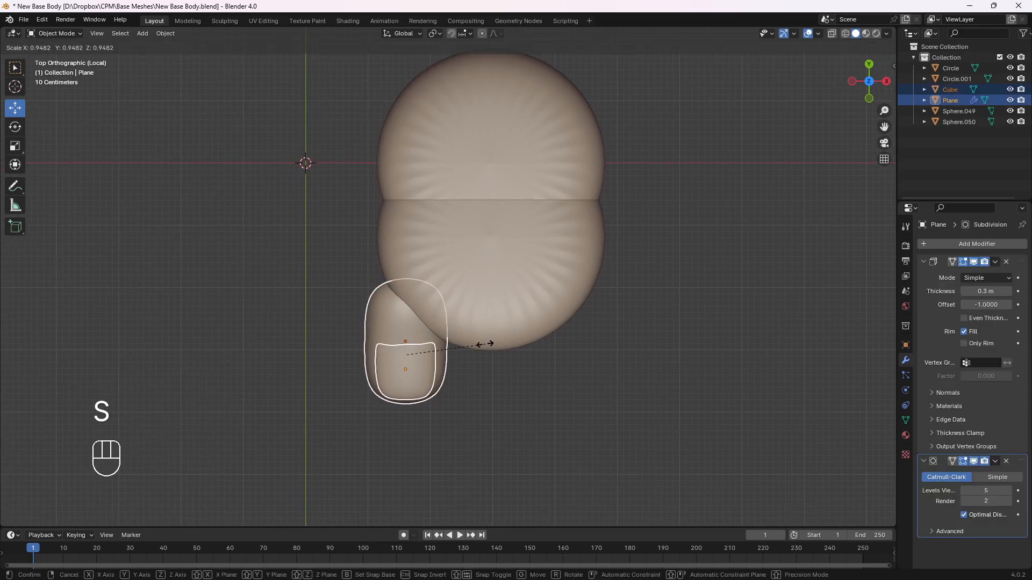
click(466, 344)
key(g)
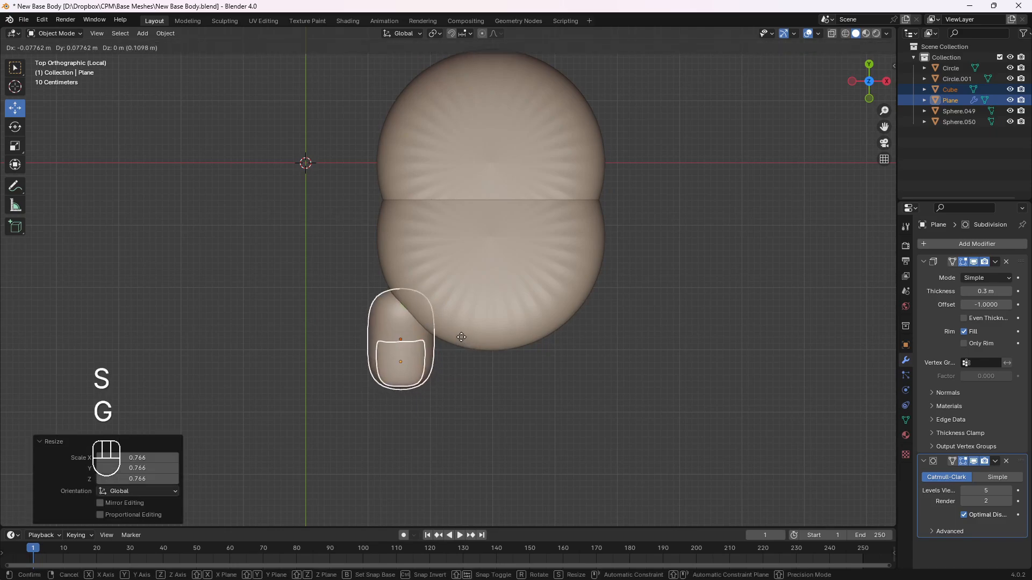
key(r)
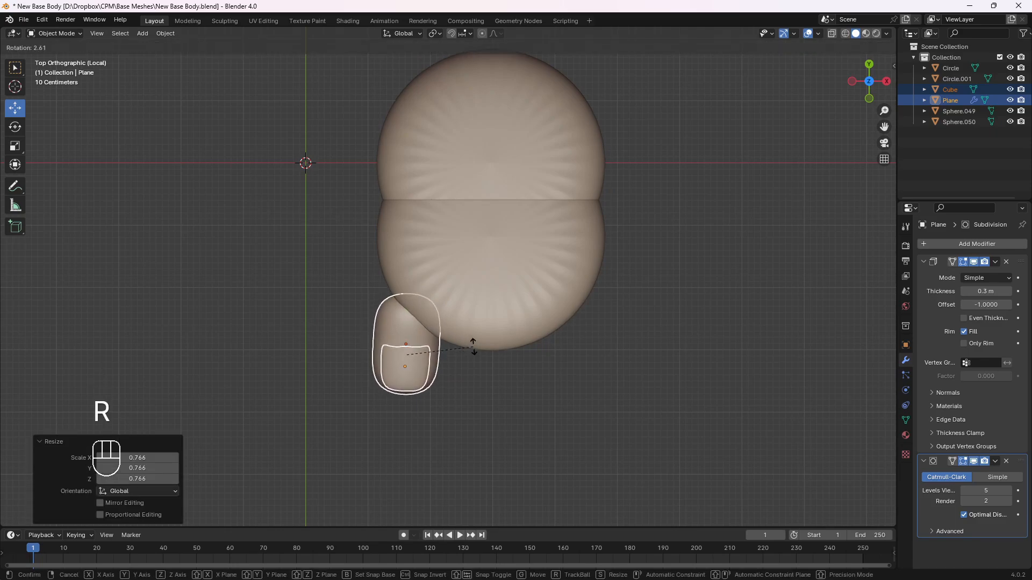
key(g)
click(465, 343)
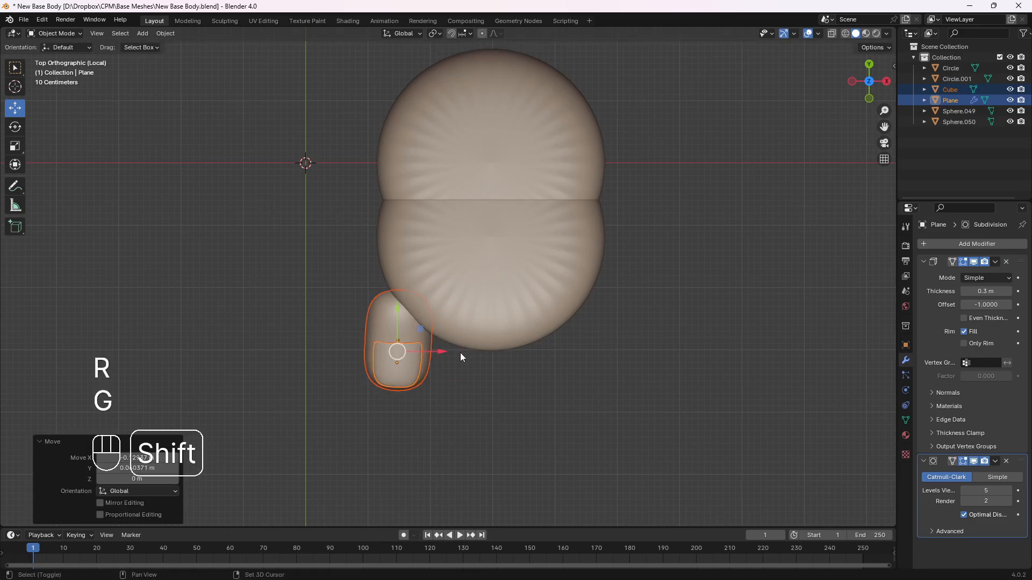
Duplicate the big toe with its nail and place the copy beside it at the front of the foot
key(shift+d)
key(r)
key(r)
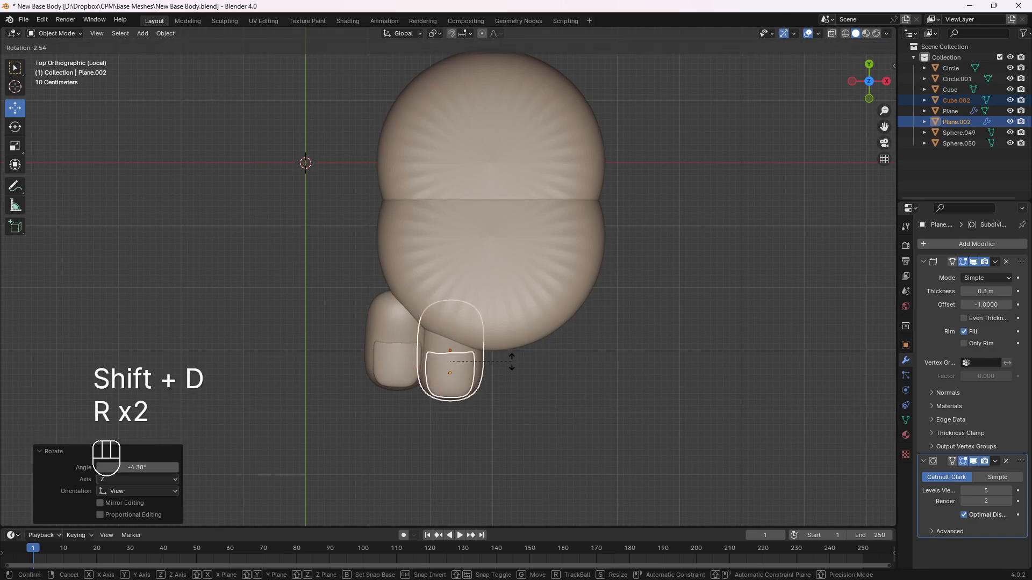
click(509, 360)
key(g)
key(r)
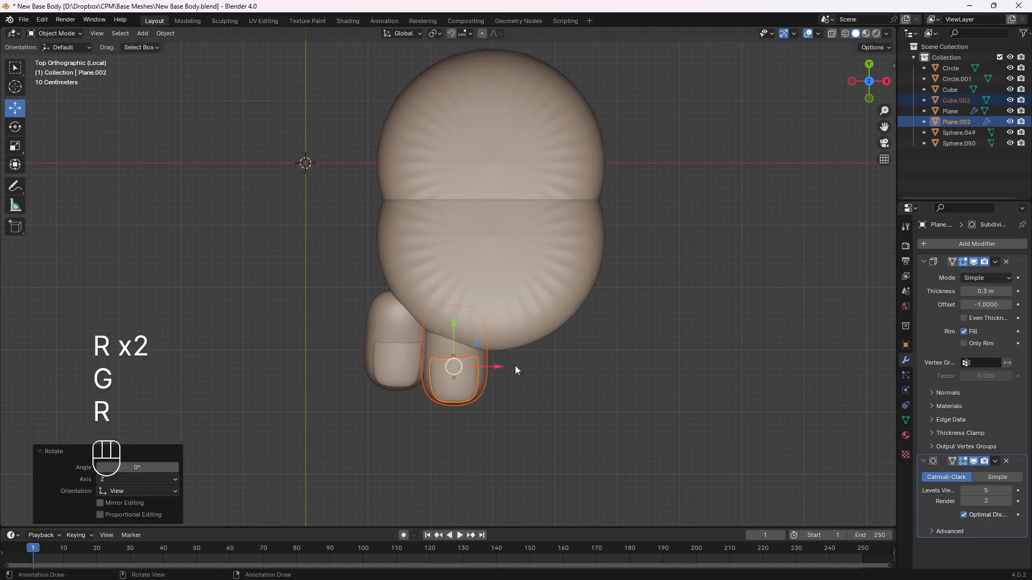
Narrow the second toe to about 0.89 along its local X axis, and rotate it about 1.6° with a slight nudge back
key(s)
key(x)
key(x)
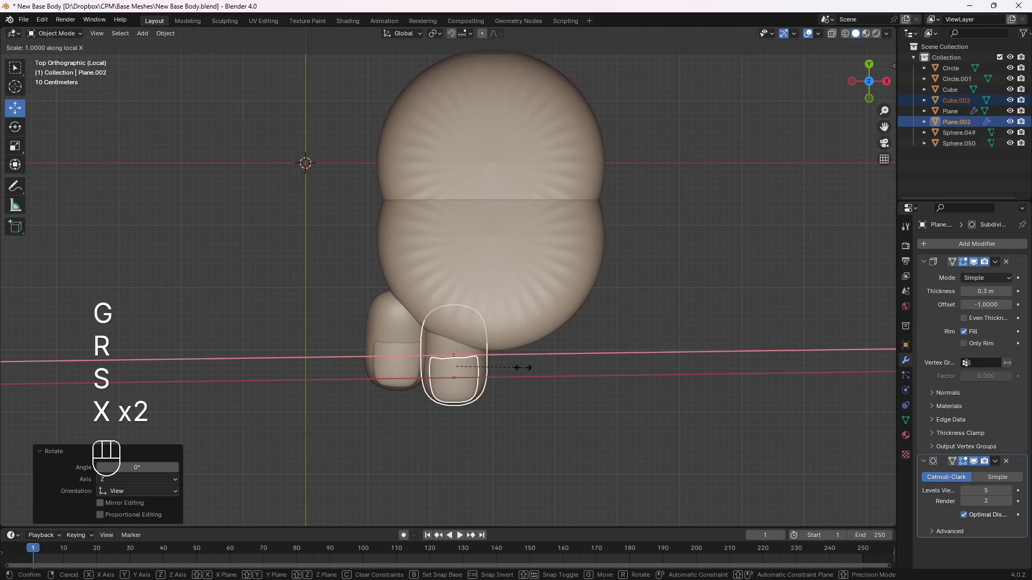
click(515, 367)
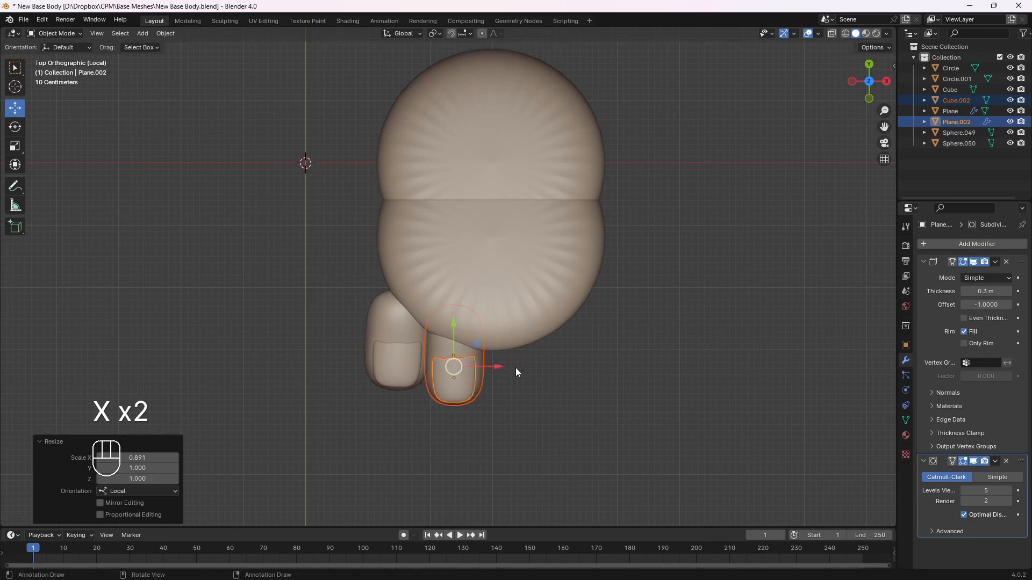
key(r)
click(527, 371)
key(g)
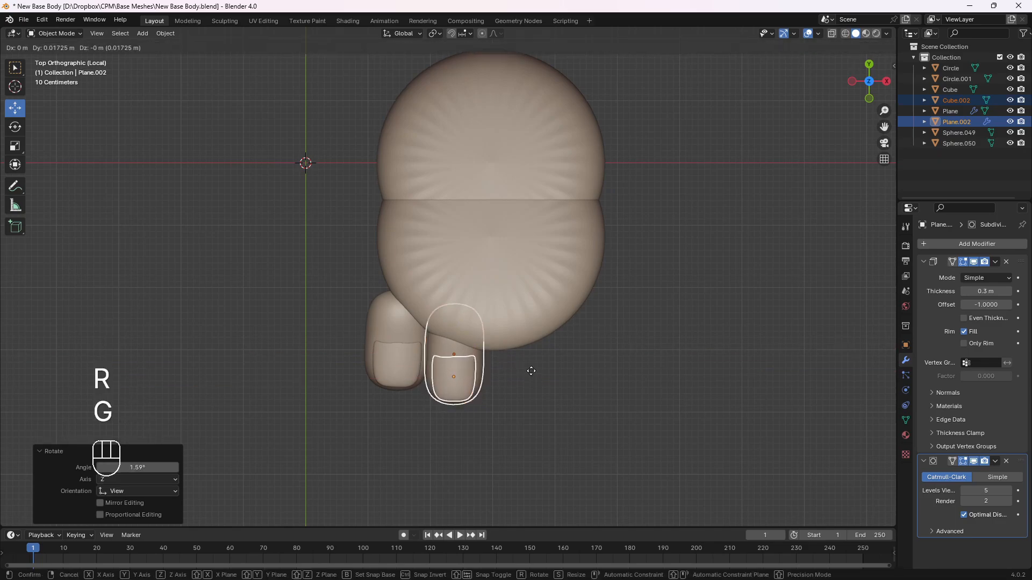
click(530, 370)
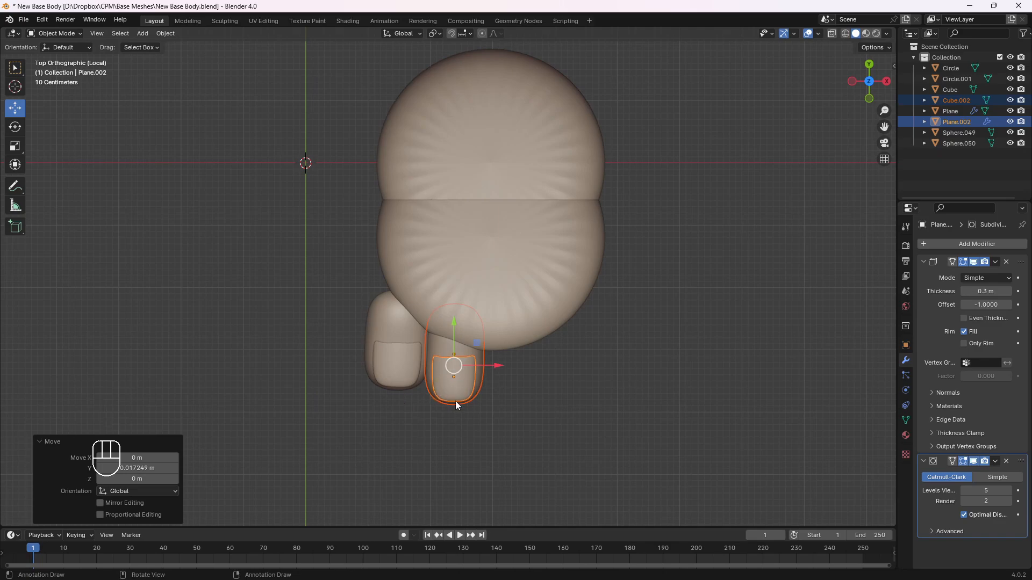
click(378, 336)
shift+click(398, 375)
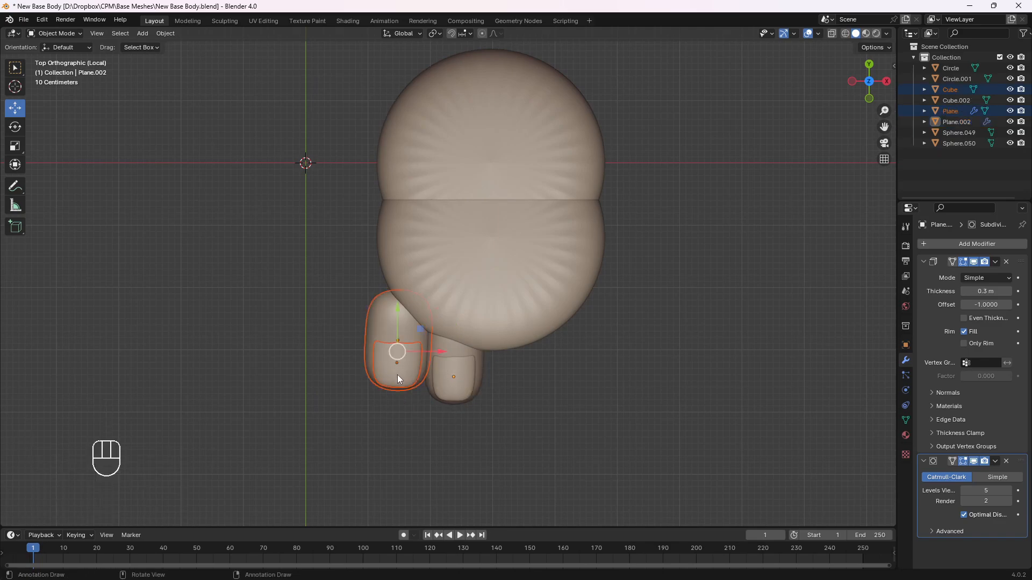
key(g)
right_click(408, 405)
Duplicate the second toe with its nail three times, placing the copies in a row along the front edge to the outer side
drag(461, 399, 466, 399)
key(shift+d)
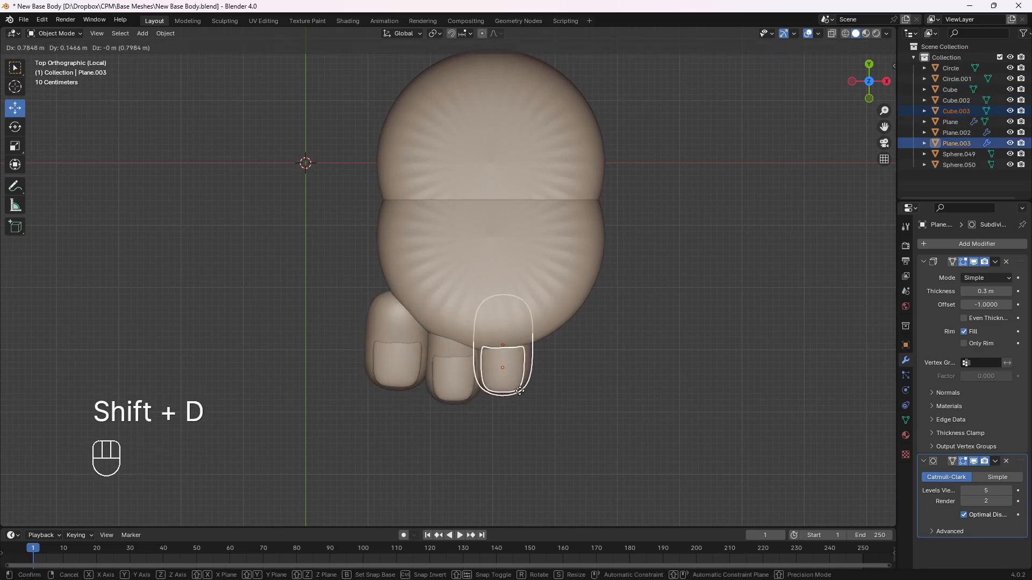
click(523, 399)
key(shift+d)
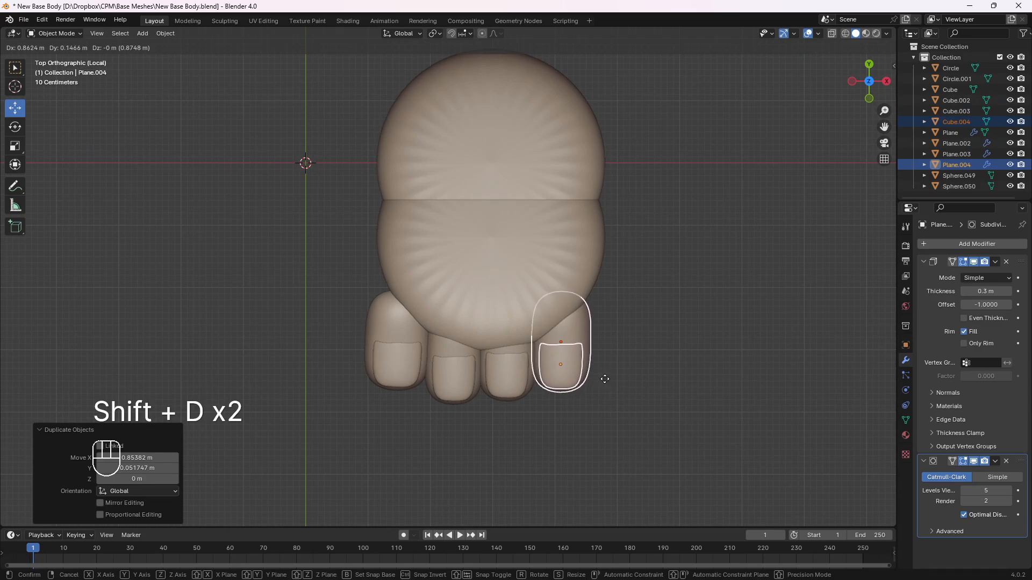
click(602, 385)
key(shift+d)
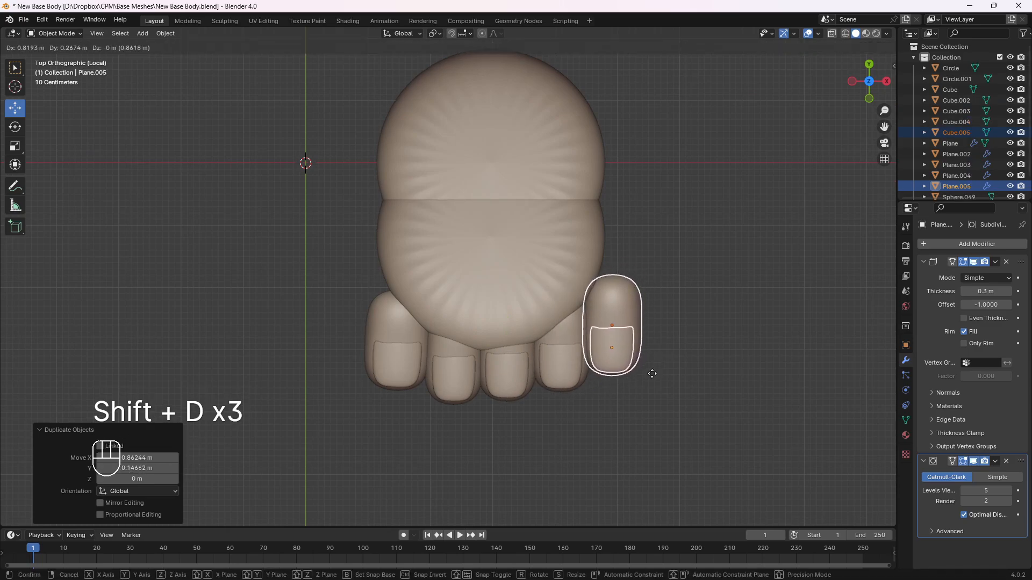
click(652, 374)
Rotate the little toe about -7°, shrink it slightly and move it closer to the fourth toe
key(r)
click(675, 338)
key(s)
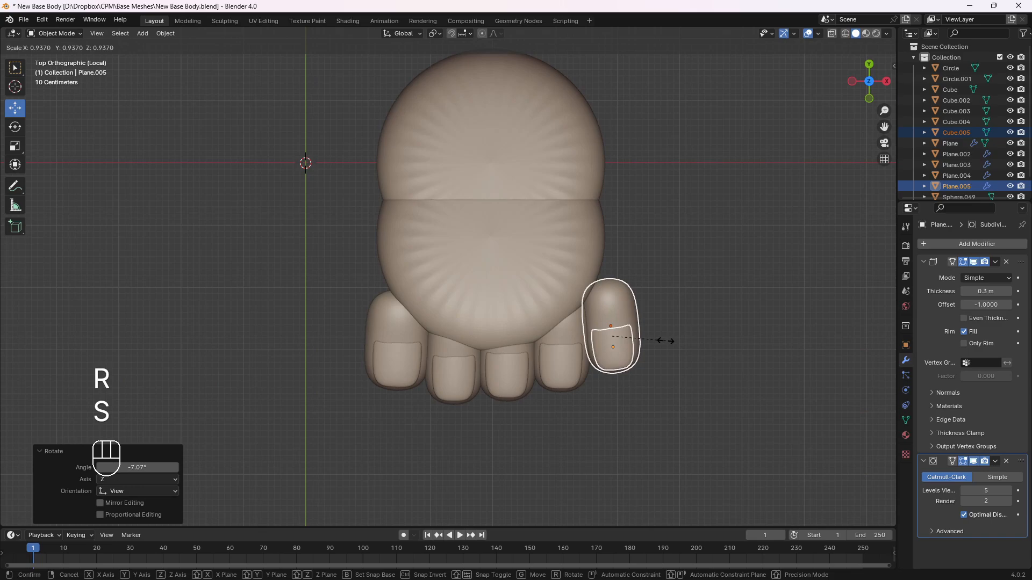
key(g)
click(659, 343)
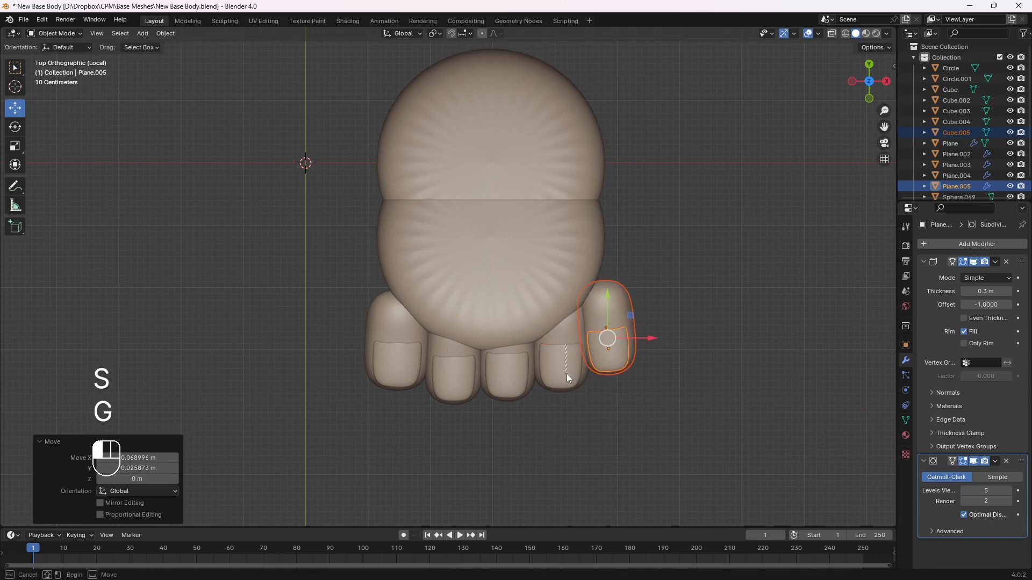
Scale the fourth toe and its nail to about 0.95, angle it slightly and shift it about 0.04 m towards the third toe
drag(566, 373, 567, 374)
key(g)
key(s)
click(640, 345)
key(r)
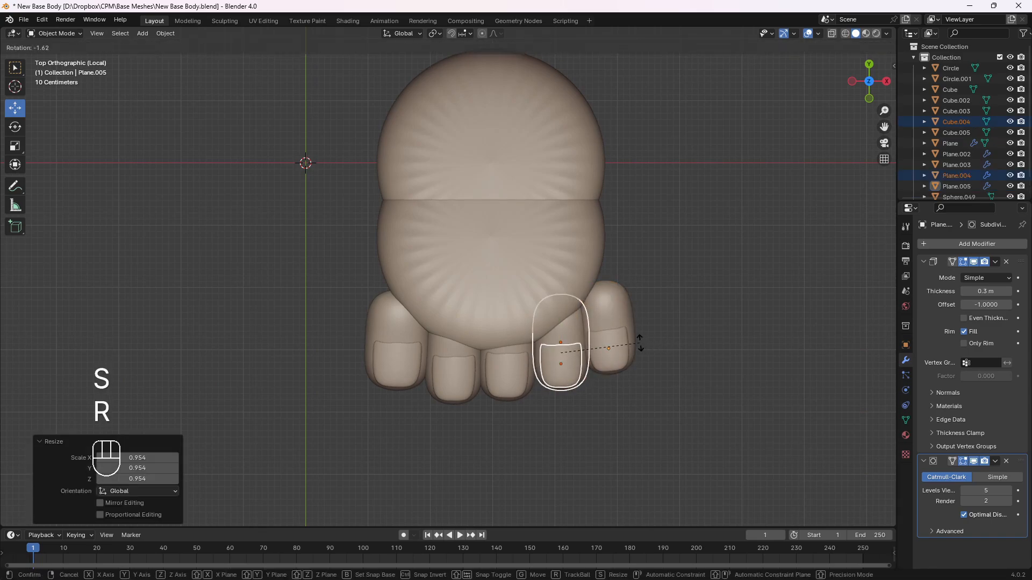
click(638, 341)
key(g)
click(633, 341)
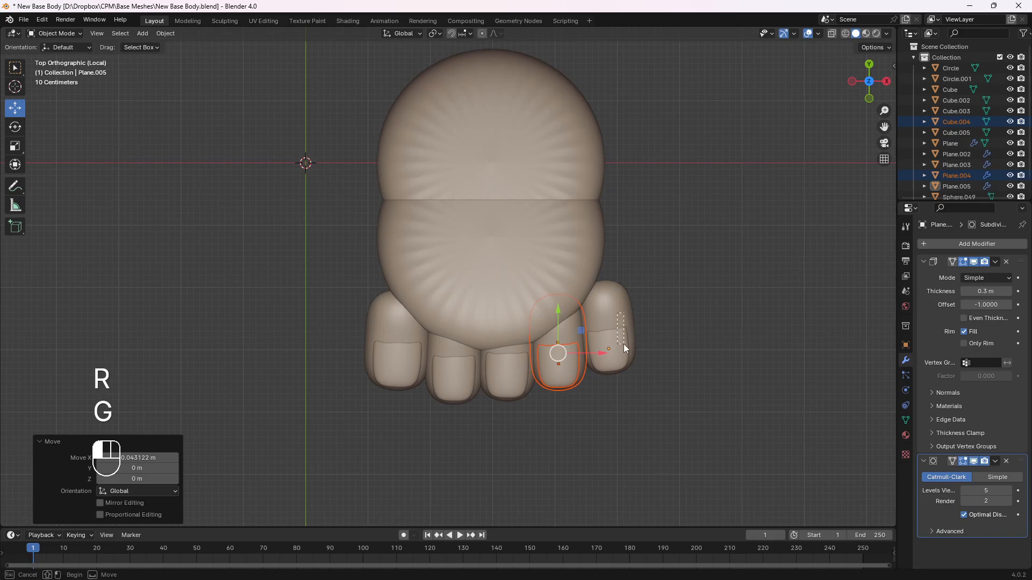
Rotate the little toe about -3° and then 0.8°, and nudge it about 0.03 m inward and 0.05 m back
drag(624, 345, 624, 344)
key(g)
key(r)
click(648, 340)
key(r)
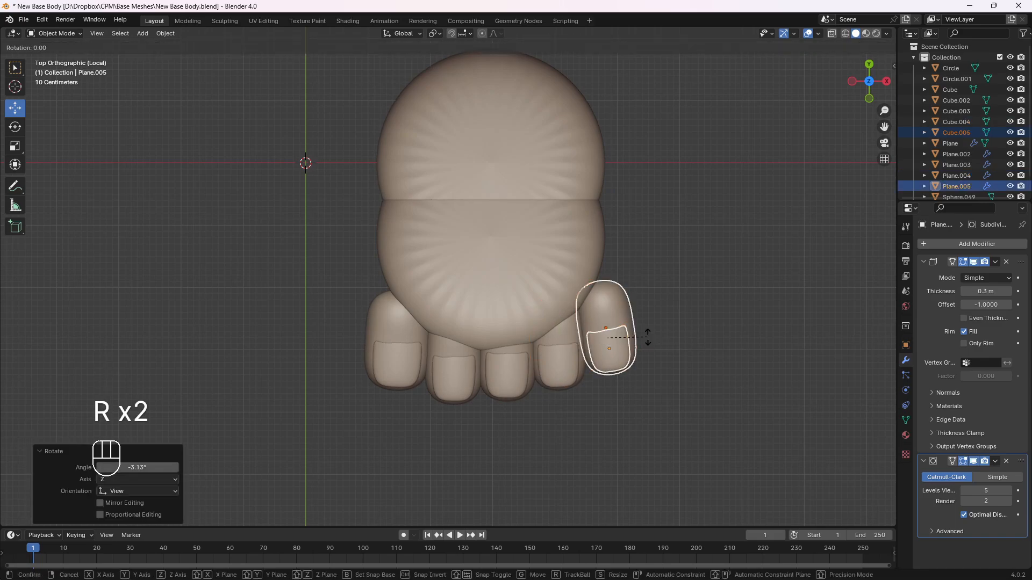
click(648, 337)
key(g)
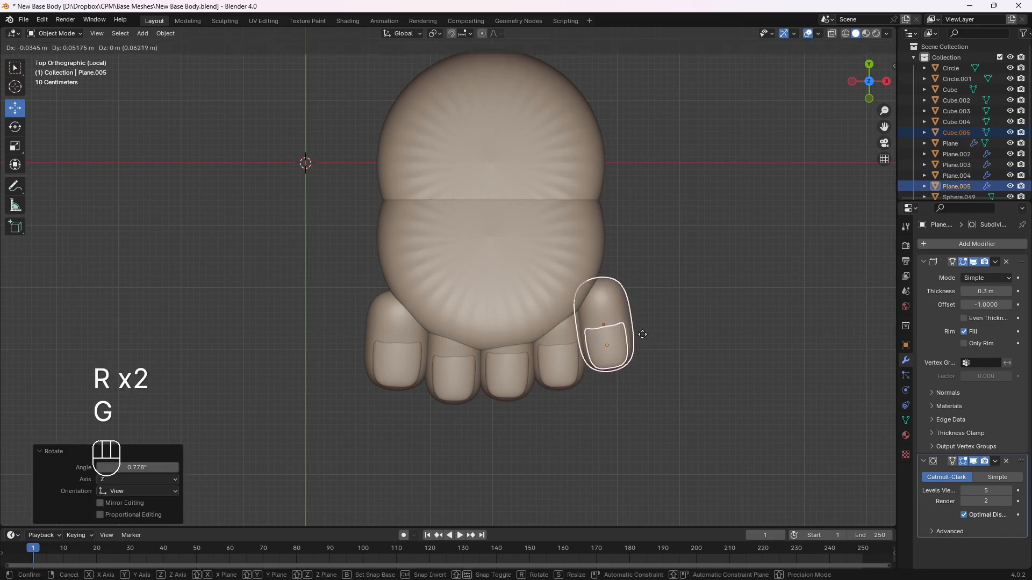
click(642, 334)
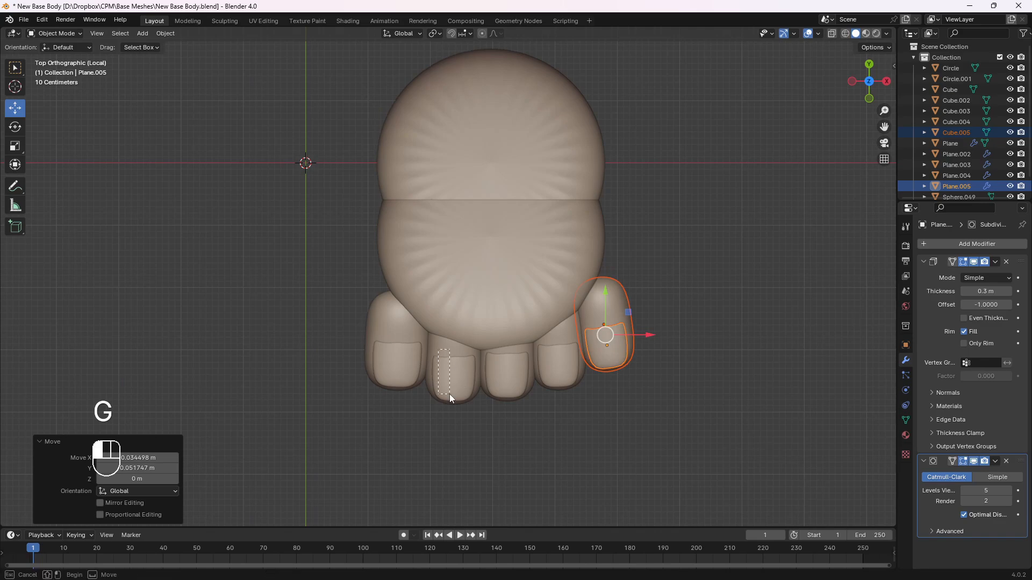
Move the second toe about 0.14 m forward and the third toe slightly forward, each together with its nail
drag(449, 394, 444, 393)
key(g)
click(486, 386)
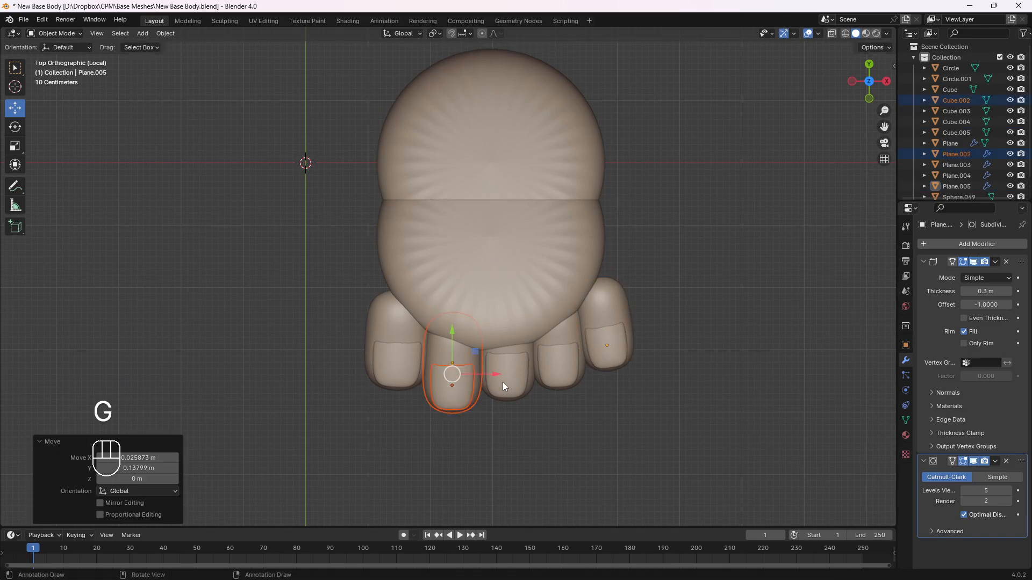
click(509, 404)
key(g)
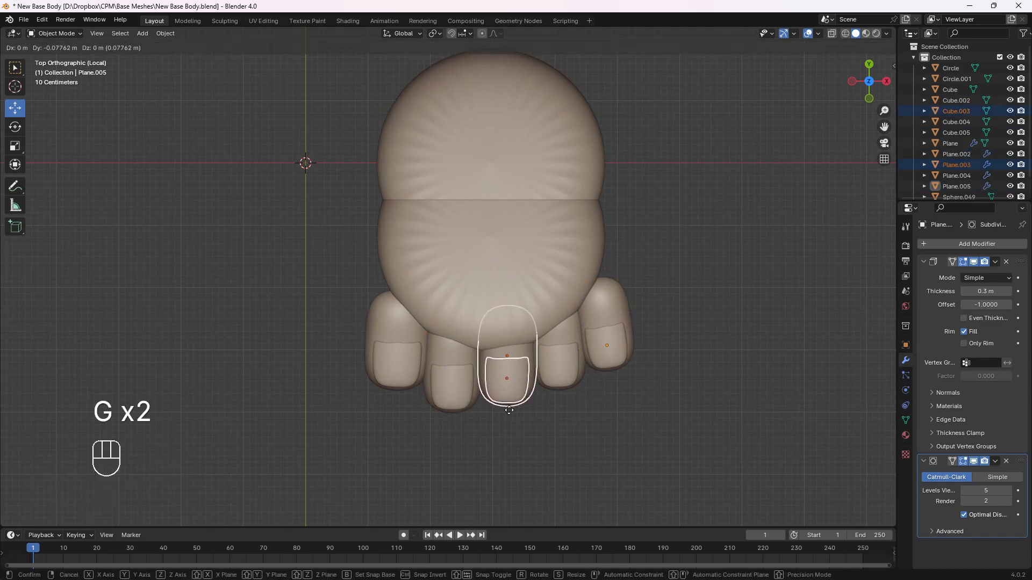
click(509, 411)
click(589, 409)
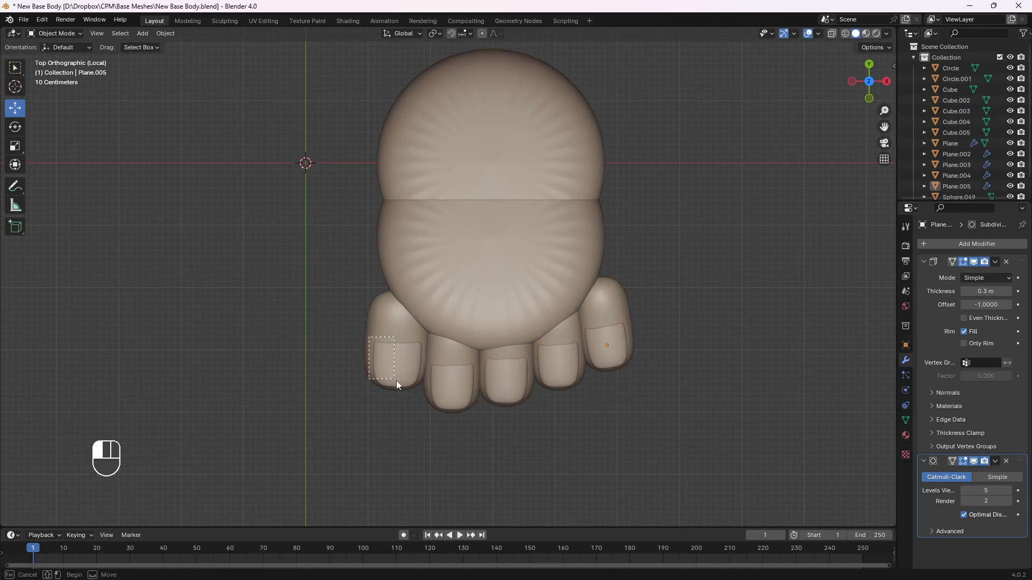
Rotate the big toe and its nail about 2.7°, scale them to about 0.94 and nudge them into place beside the second toe
key(r)
click(490, 368)
key(s)
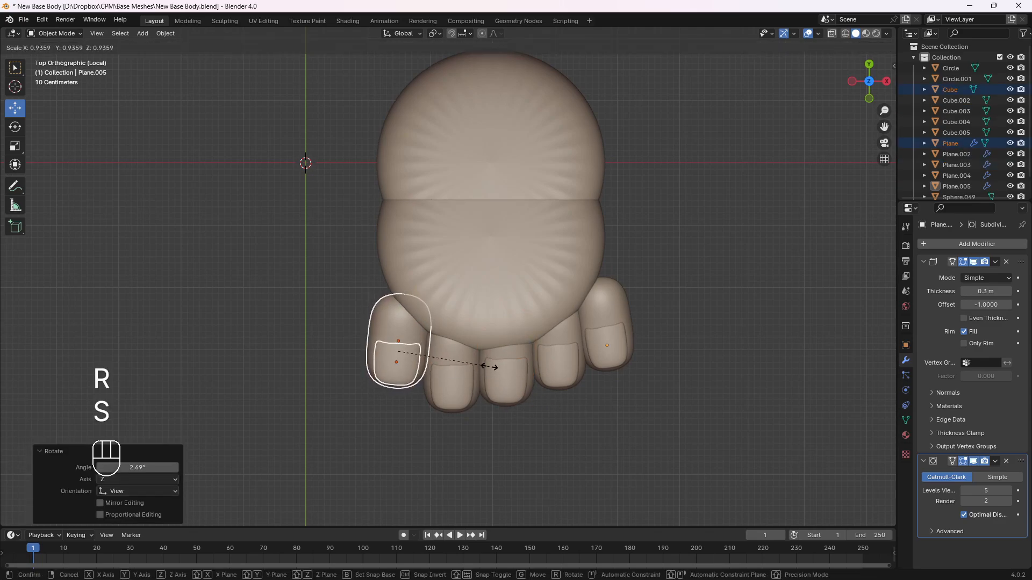
click(492, 367)
key(g)
click(494, 366)
click(586, 396)
Rotate the little toe and its nail about -4°, shift them slightly, and rotate them about 1.5°
click(616, 345)
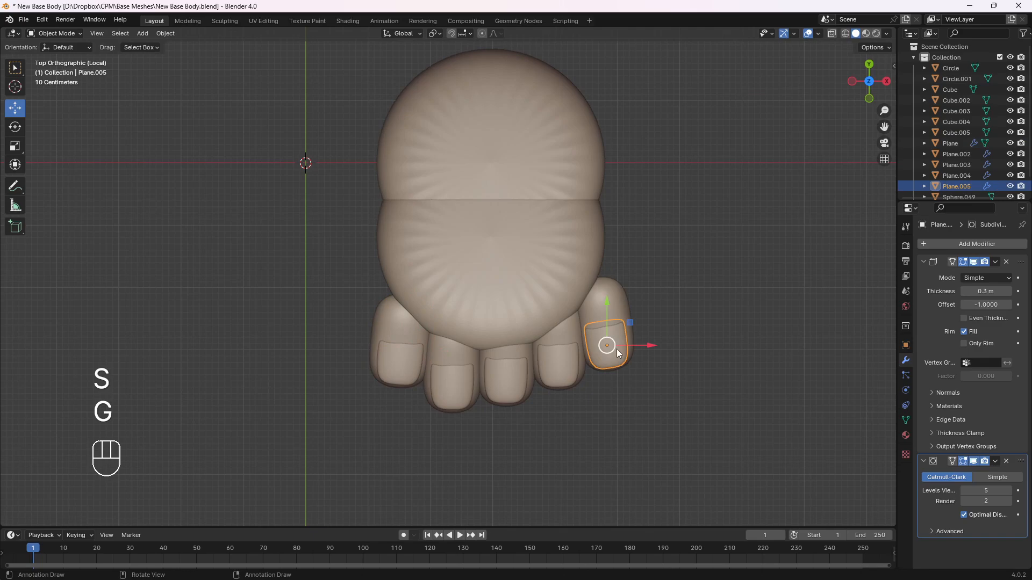
key(r)
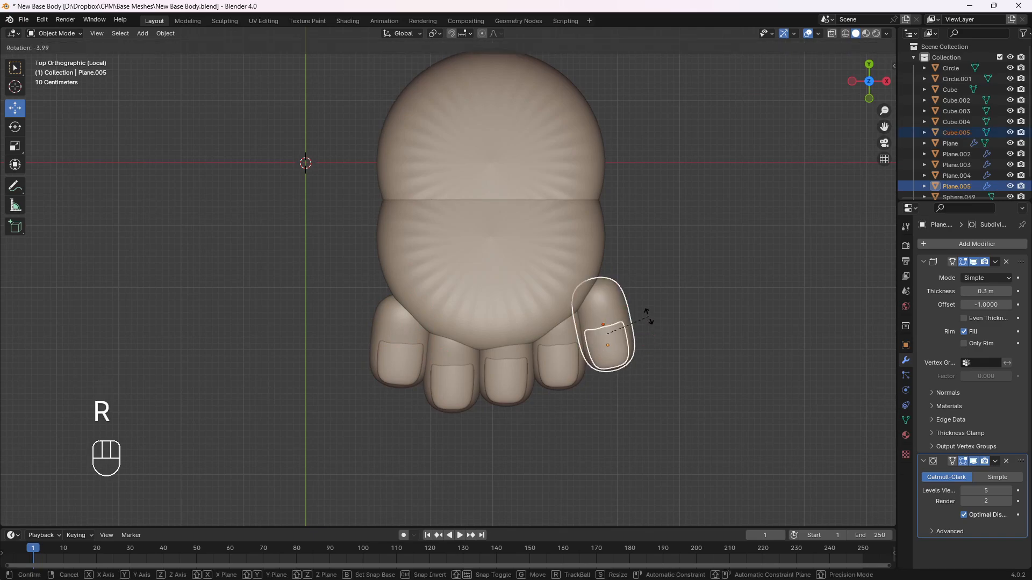
click(648, 317)
key(g)
click(648, 316)
key(r)
click(648, 317)
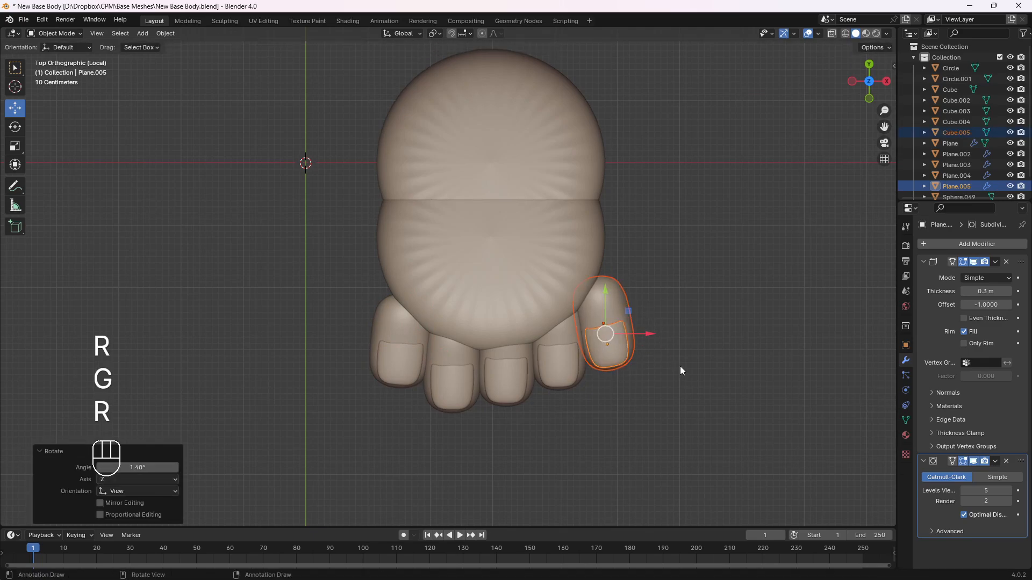
click(646, 427)
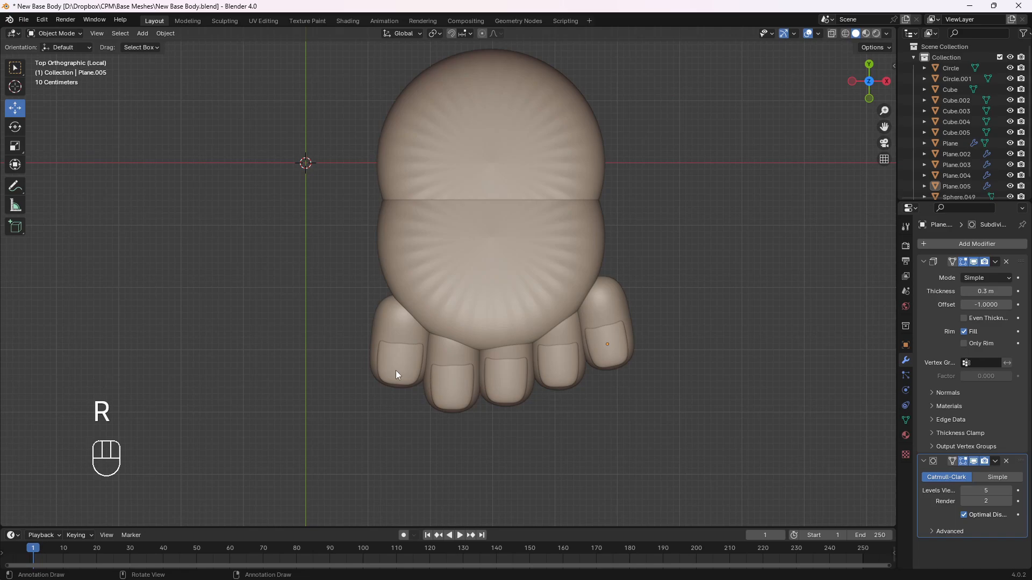
Move all five toes with their nails about -0.08 m in X and 0.03 m in Y
drag(569, 417, 688, 417)
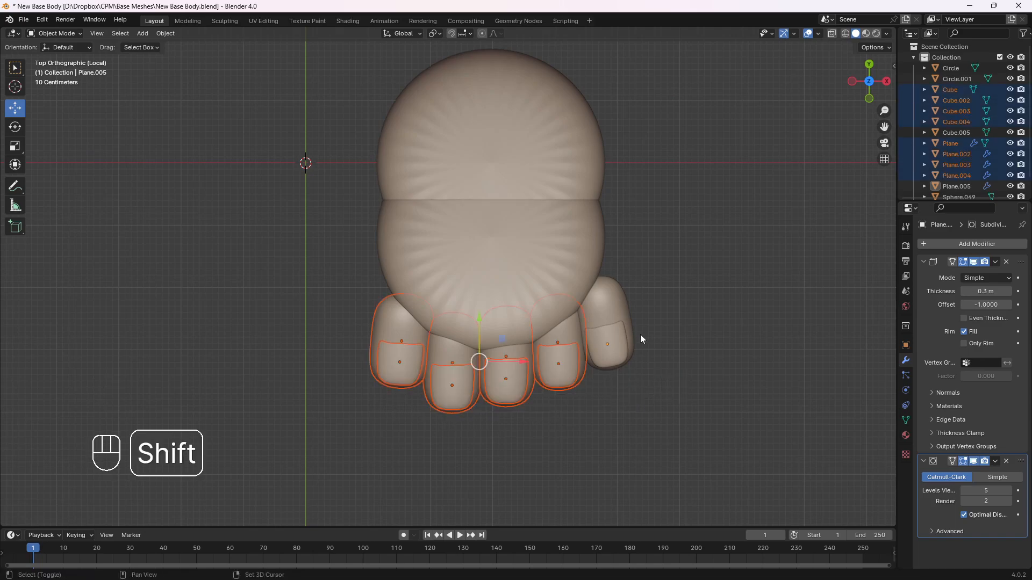
shift+click(640, 335)
key(g)
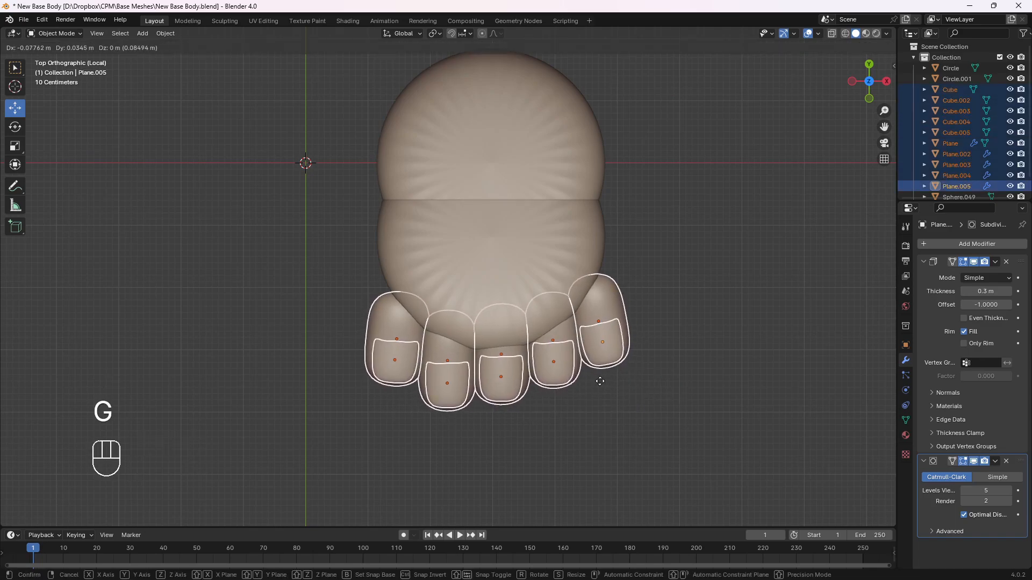
click(599, 381)
click(601, 415)
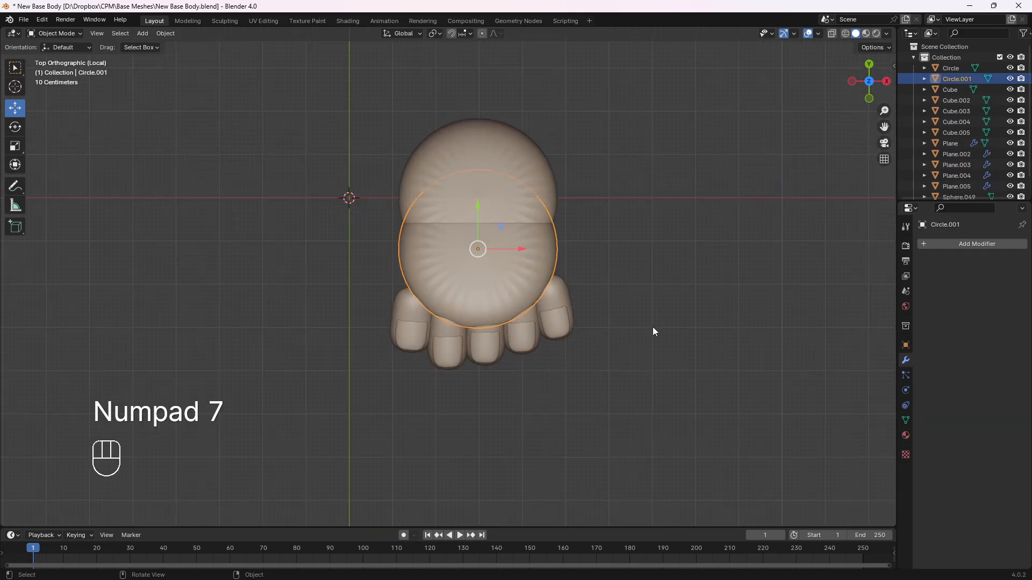
Apply the scale of the front foot piece
click(560, 271)
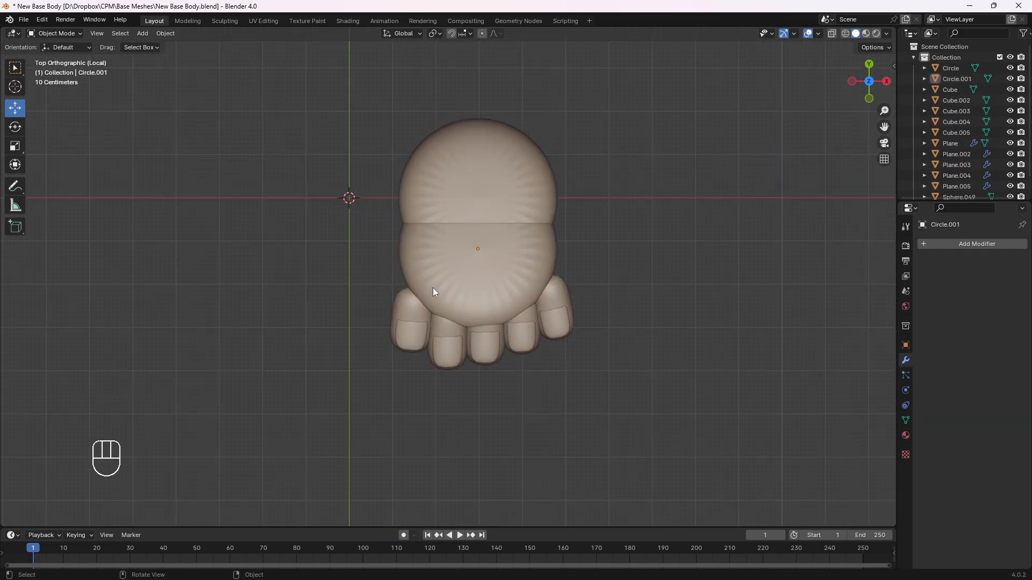
click(525, 286)
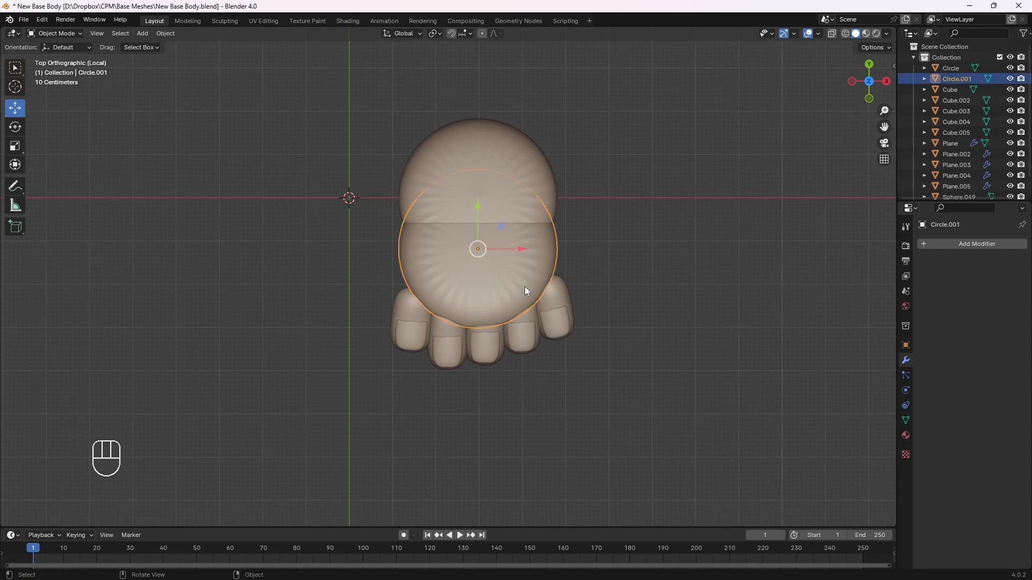
middle_drag(525, 286, 477, 312)
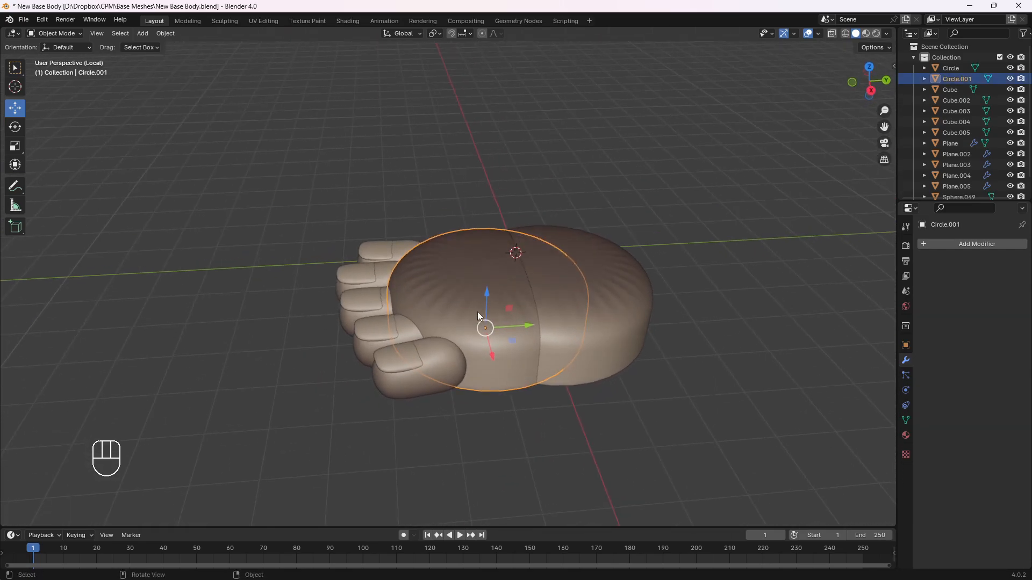
key(ctrl+a)
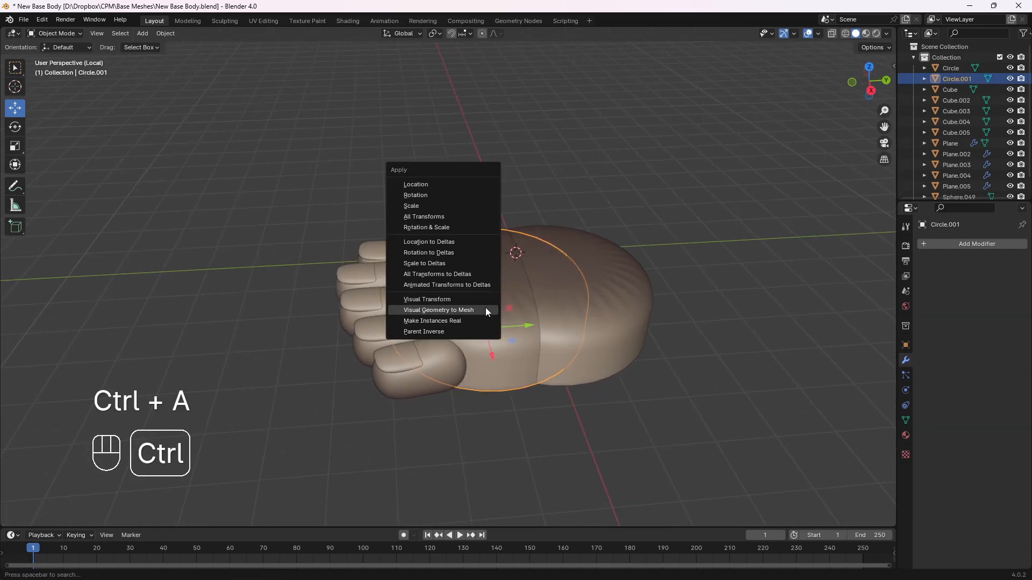
click(434, 211)
click(444, 257)
Put the front foot piece in Sculpt Mode and remesh it with a 0.05 m voxel size
click(59, 34)
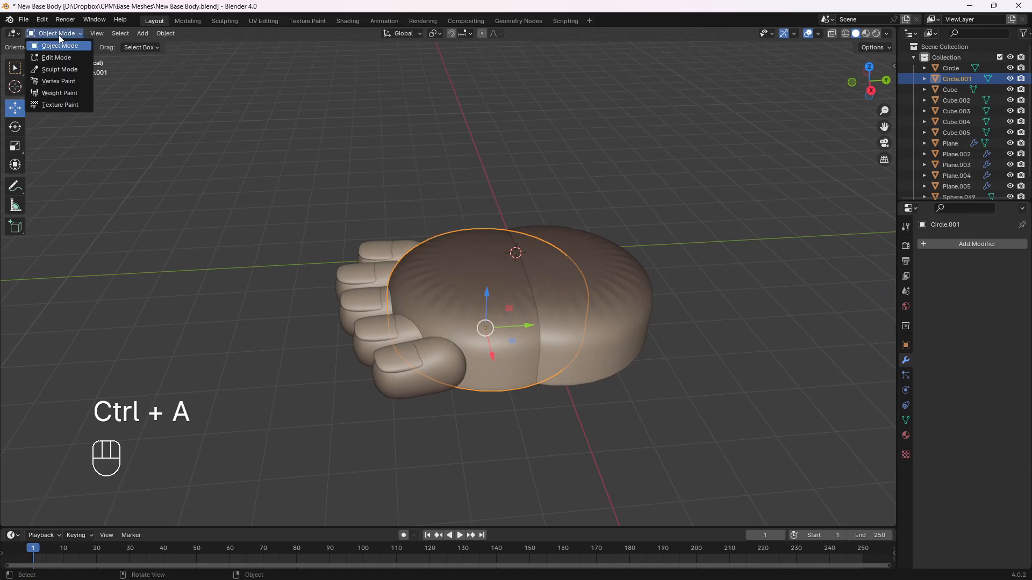
click(59, 69)
click(834, 47)
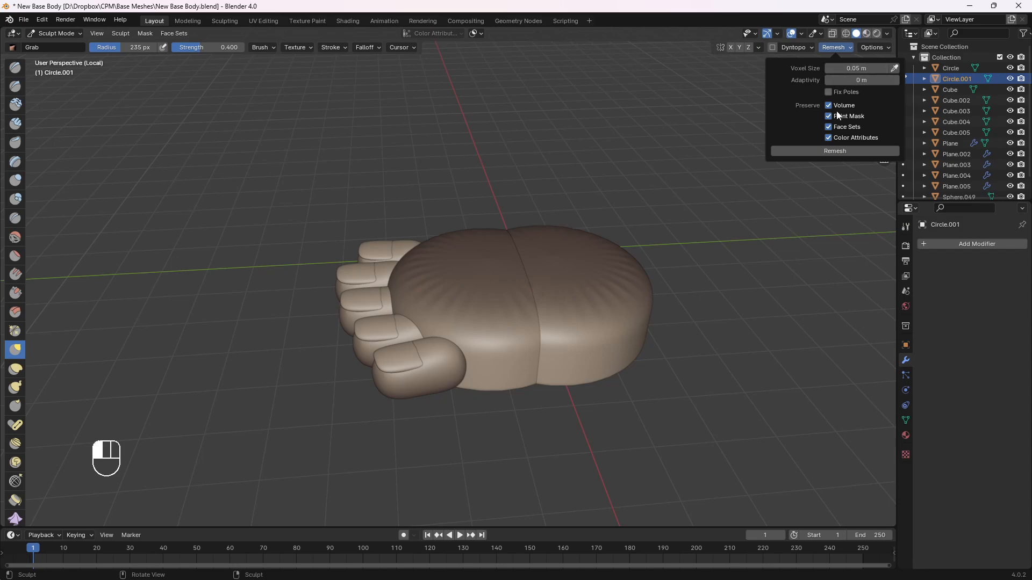
click(840, 151)
Smooth out the radial wrinkles on the front foot piece, working over its surface around the toes
mouse_move(500, 395)
middle_down()
mouse_move(505, 309)
mouse_move(467, 276)
mouse_move(449, 279)
middle_up()
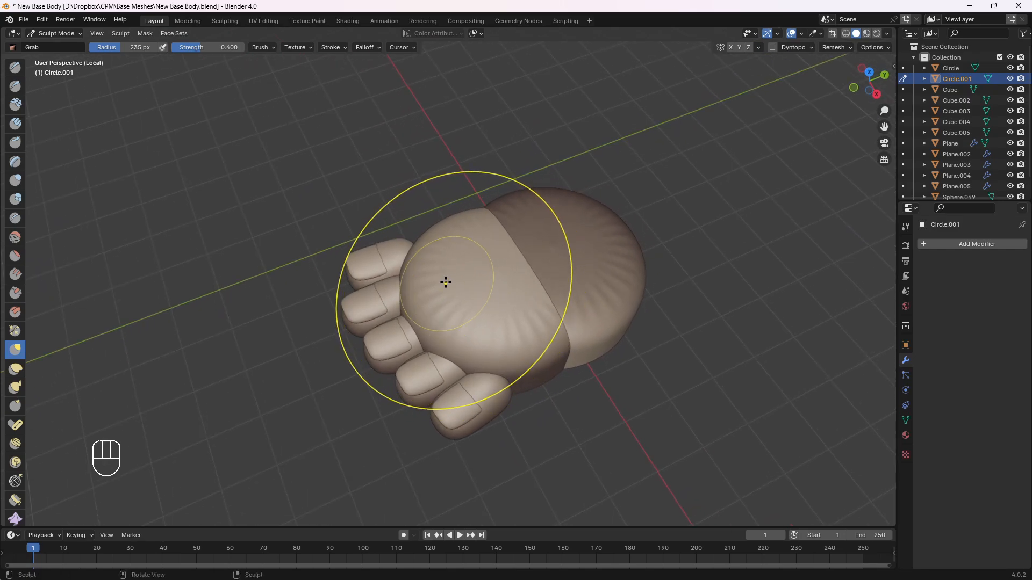
shift+drag(461, 254, 438, 259)
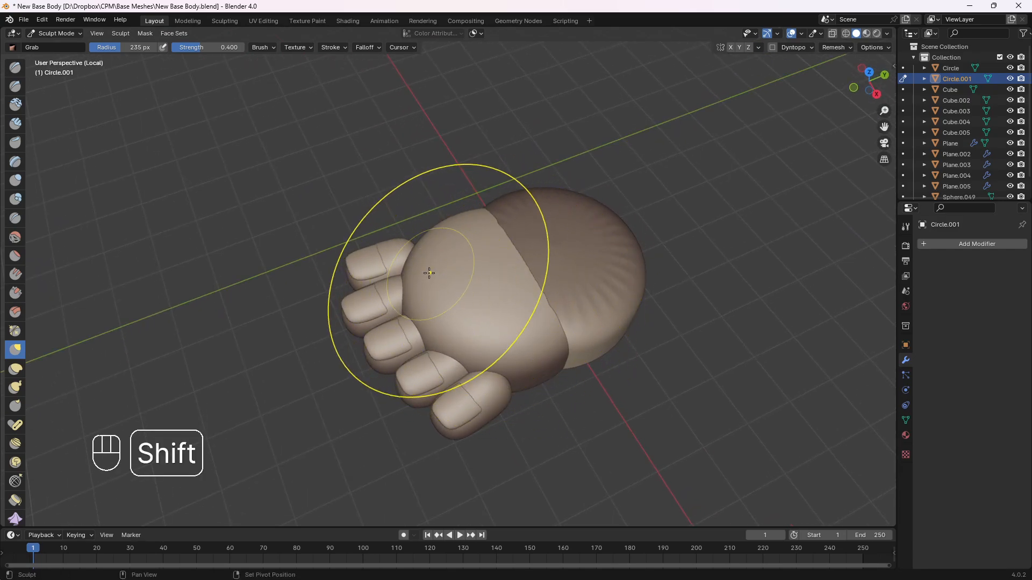
mouse_move(446, 244)
middle_down()
mouse_move(490, 217)
mouse_move(477, 210)
middle_up()
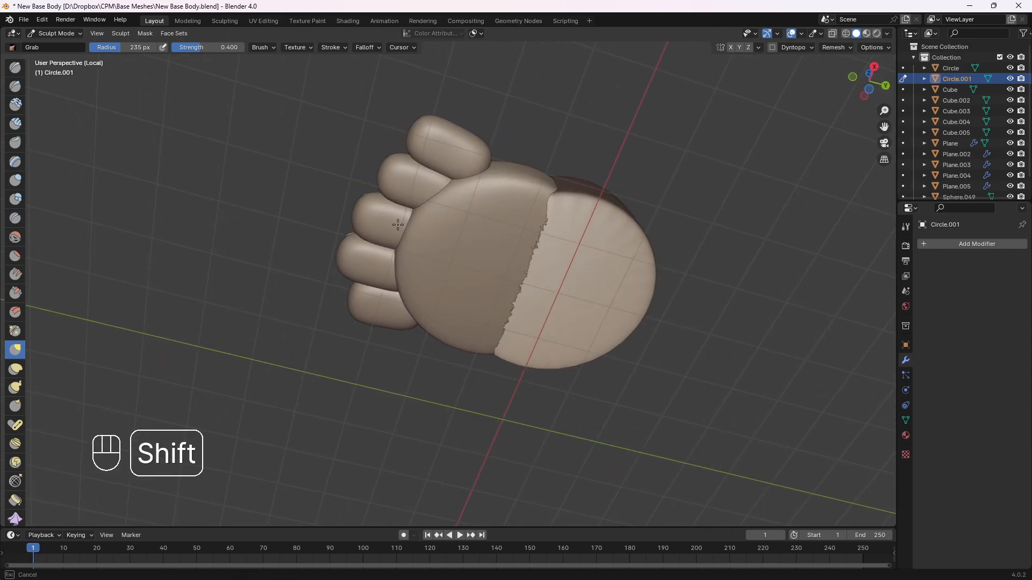
middle_drag(397, 225, 436, 260)
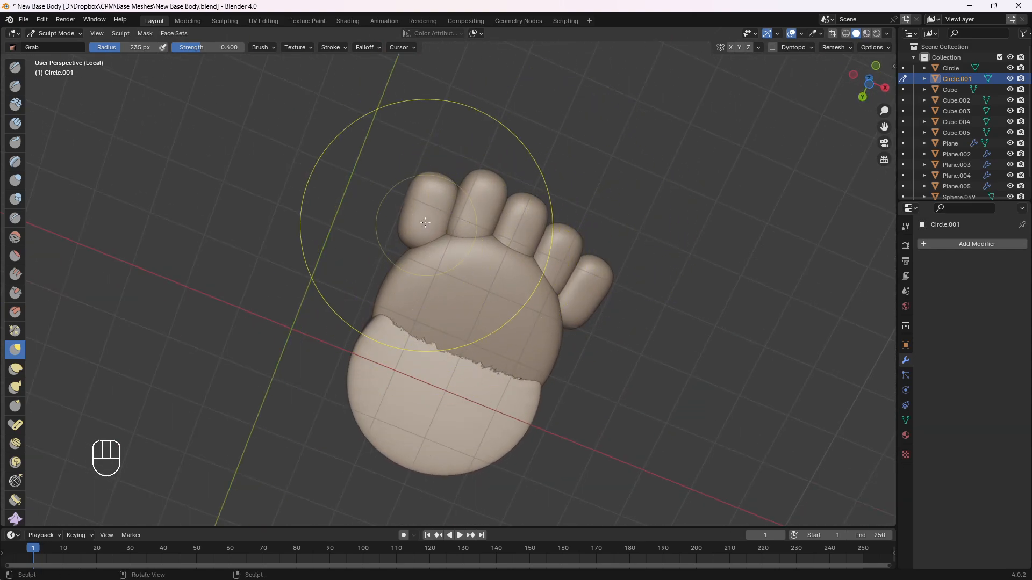
Reshape the front foot piece's sides and front edge with the Grab brush so they meet the big and little toes
mouse_move(426, 221)
middle_down()
mouse_move(473, 312)
mouse_move(441, 291)
mouse_move(423, 298)
mouse_move(403, 207)
mouse_move(511, 306)
mouse_move(476, 270)
mouse_move(476, 345)
mouse_move(503, 312)
middle_up()
scroll(476, 270, up, 4)
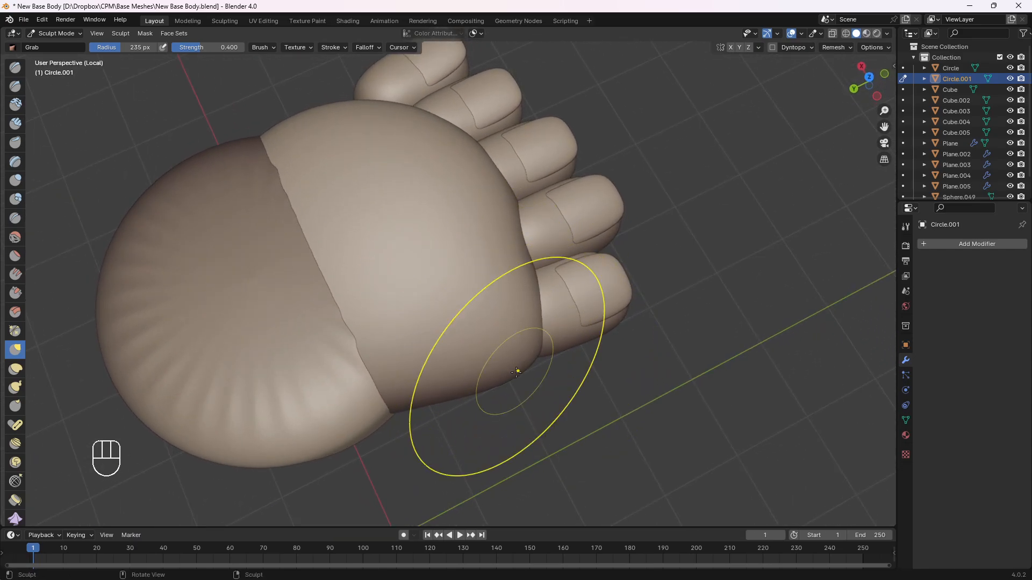
middle_drag(516, 371, 481, 381)
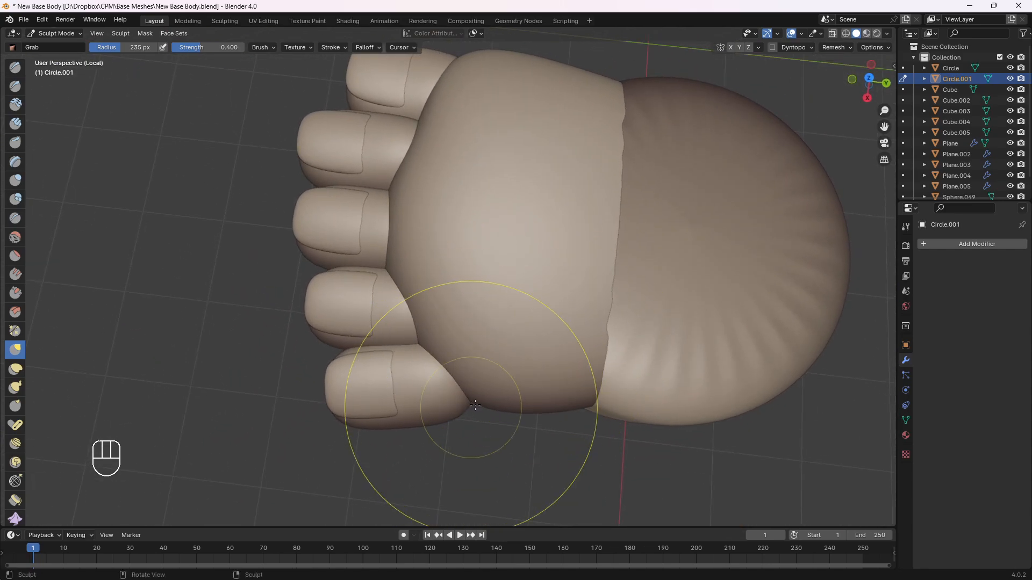
mouse_move(463, 425)
middle_down()
mouse_move(550, 418)
mouse_move(530, 438)
mouse_move(479, 255)
mouse_move(408, 283)
mouse_move(451, 260)
mouse_move(469, 315)
mouse_move(551, 342)
mouse_move(451, 290)
middle_up()
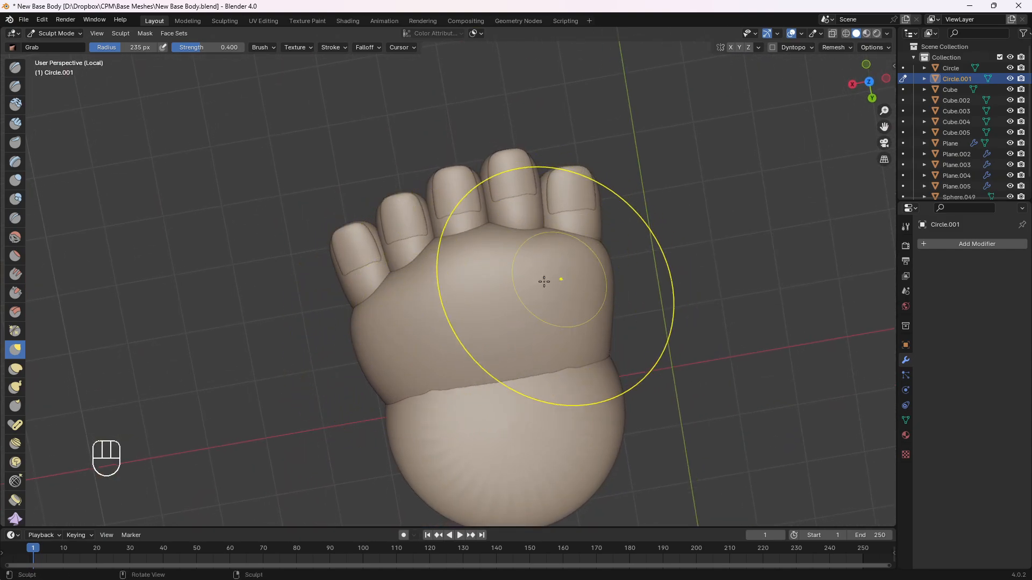
middle_drag(512, 309, 472, 246)
Grab the front foot piece in side view to slope its upper surface towards the toes and taper its underside
key(KP_3)
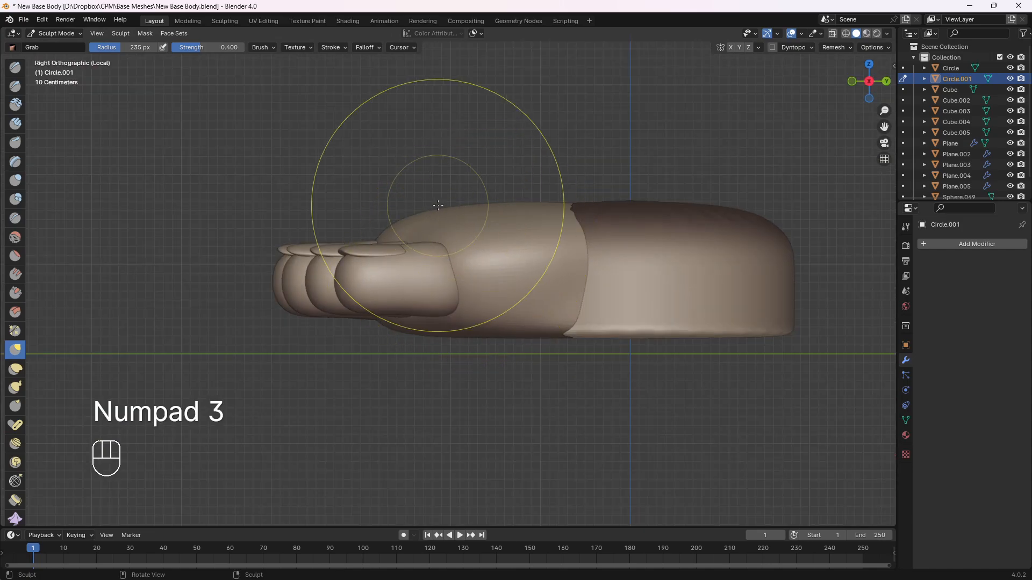
shift+middle_drag(421, 196, 416, 229)
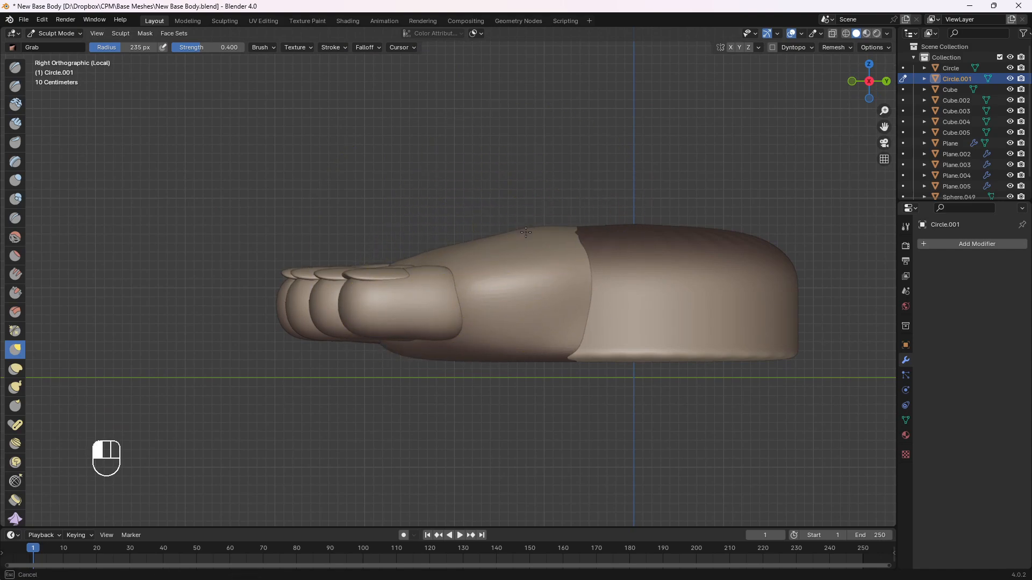
drag(533, 230, 536, 228)
drag(550, 232, 548, 229)
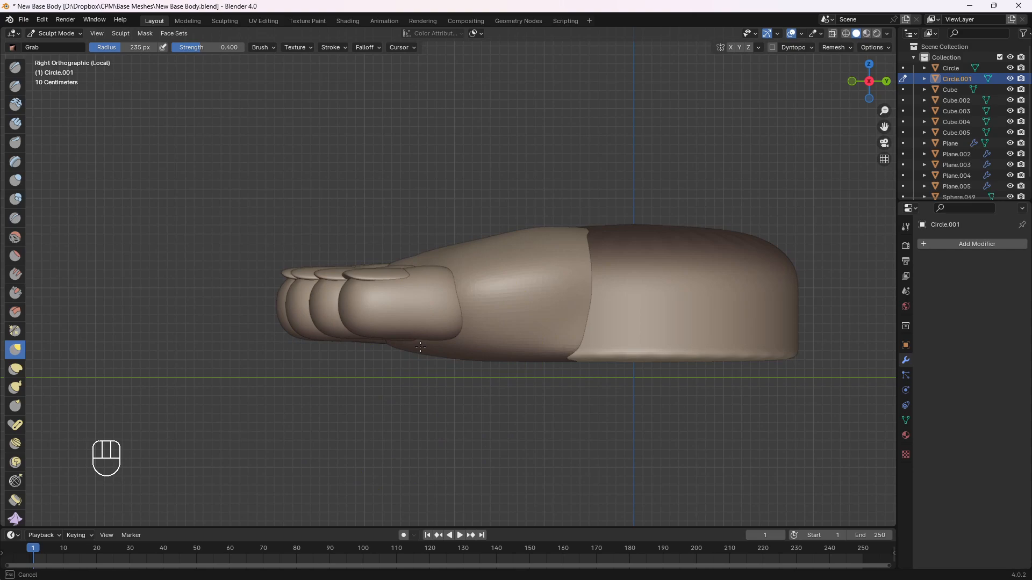
drag(477, 358, 518, 354)
mouse_move(484, 359)
middle_down()
mouse_move(497, 312)
mouse_move(461, 285)
mouse_move(423, 279)
mouse_move(405, 256)
middle_up()
Build up a raised ridge behind the big toe using the Draw brush at a radius of about 101 px
key(v)
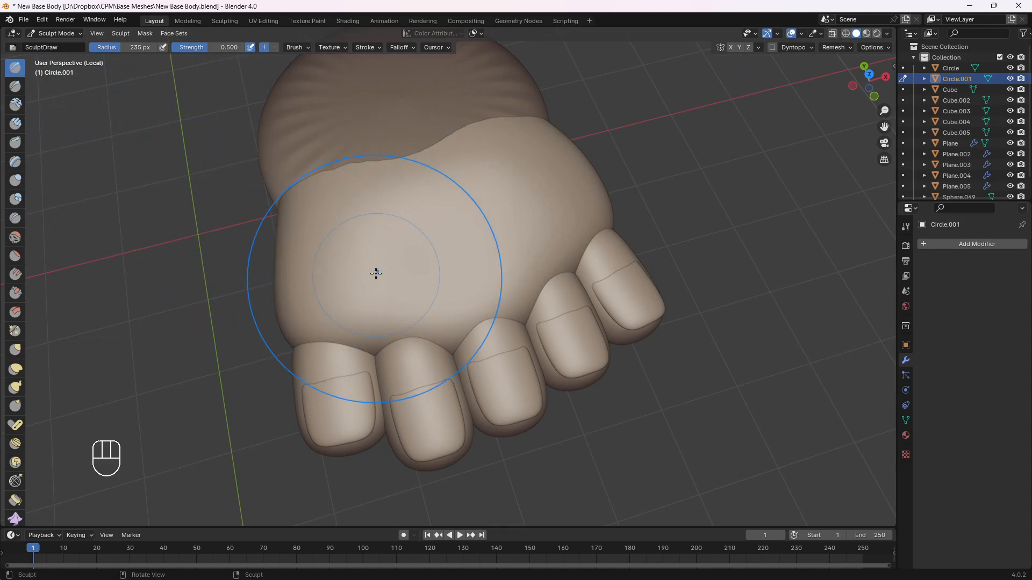
key(f)
click(294, 287)
middle_drag(294, 288, 339, 278)
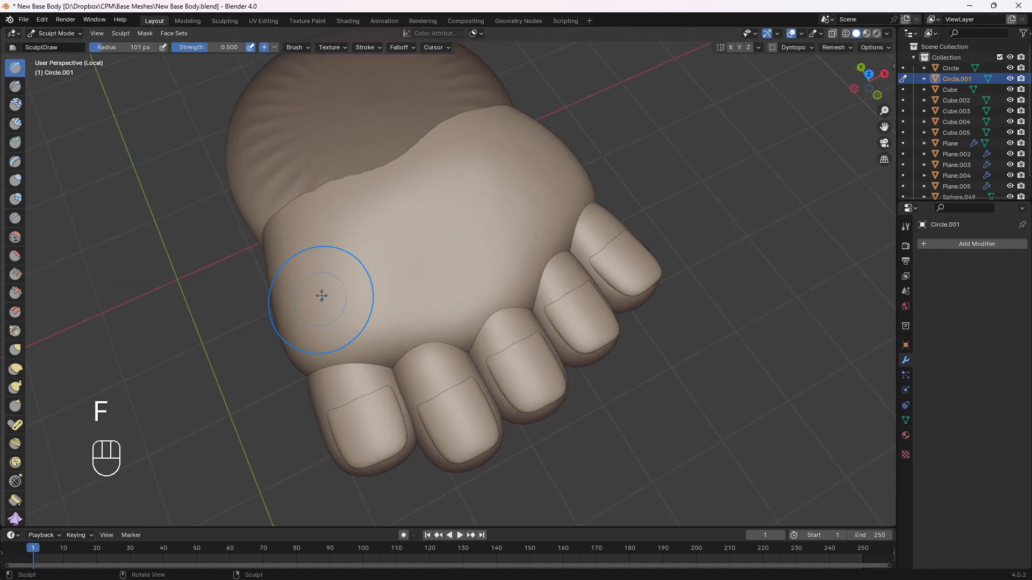
drag(306, 243, 334, 340)
middle_drag(345, 355, 378, 322)
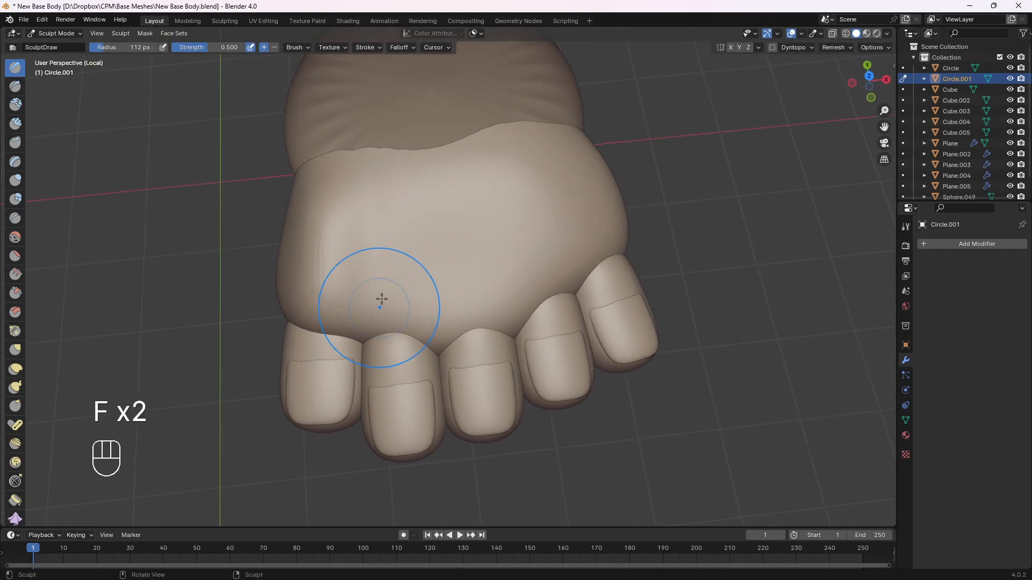
Sculpt ridges behind the second, third and fourth toes with the Draw brush at 112 px, undoing and redoing the misplaced strokes
drag(391, 218, 400, 323)
middle_drag(486, 274, 473, 242)
mouse_move(476, 245)
mouse_down()
mouse_move(481, 229)
mouse_move(460, 340)
mouse_up()
key(ctrl+z)
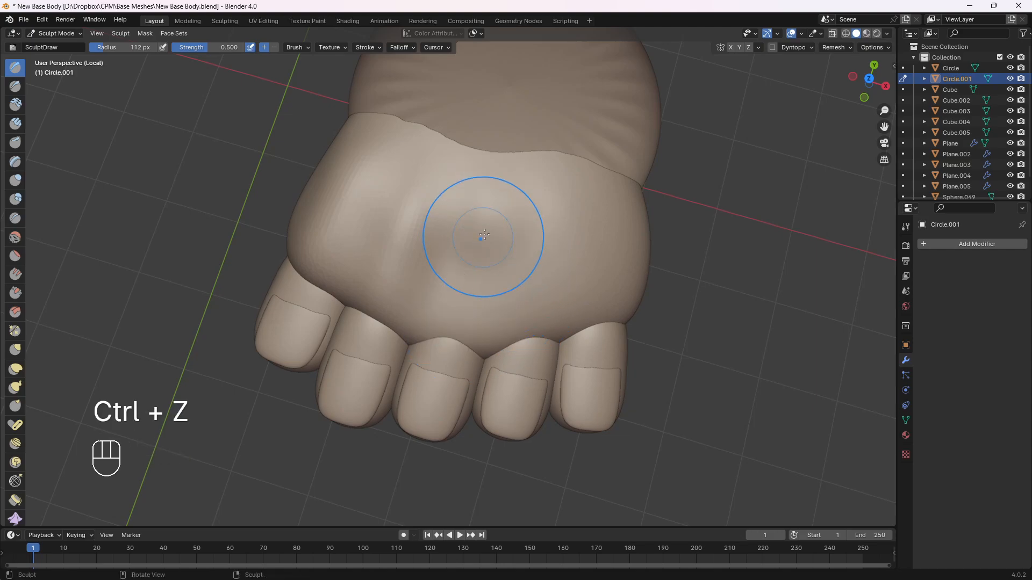
key(ctrl+z)
drag(538, 263, 532, 334)
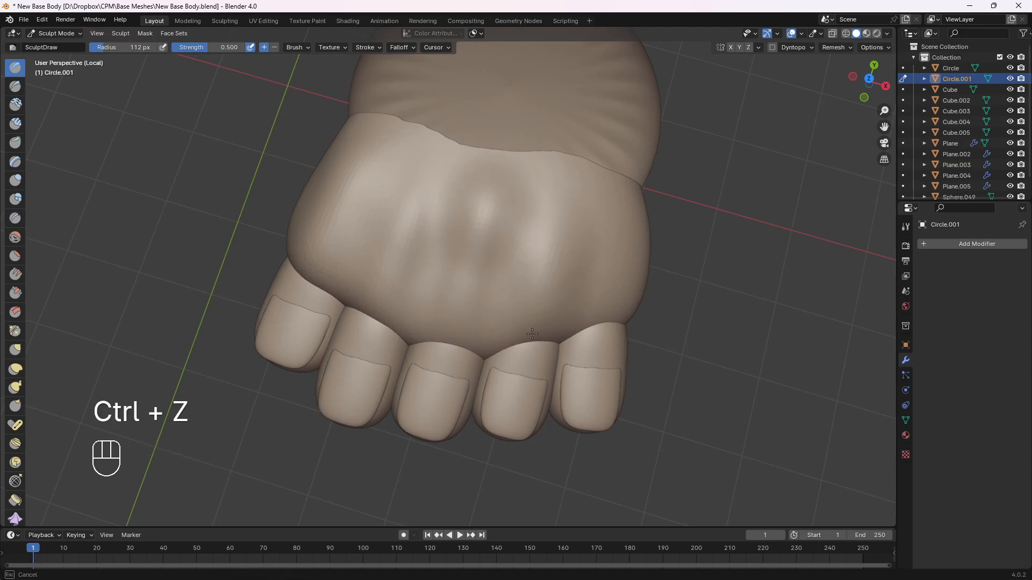
mouse_move(591, 335)
middle_down()
mouse_move(580, 265)
mouse_move(506, 213)
mouse_move(500, 278)
middle_up()
Enlarge the brush radius to 279 px and smooth the ridges and sides of the front foot piece
key(f)
click(587, 281)
scroll(548, 302, down, 2)
mouse_move(493, 267)
shift+mouse_down()
mouse_move(495, 256)
mouse_move(508, 288)
shift+mouse_up()
middle_drag(536, 334, 516, 311)
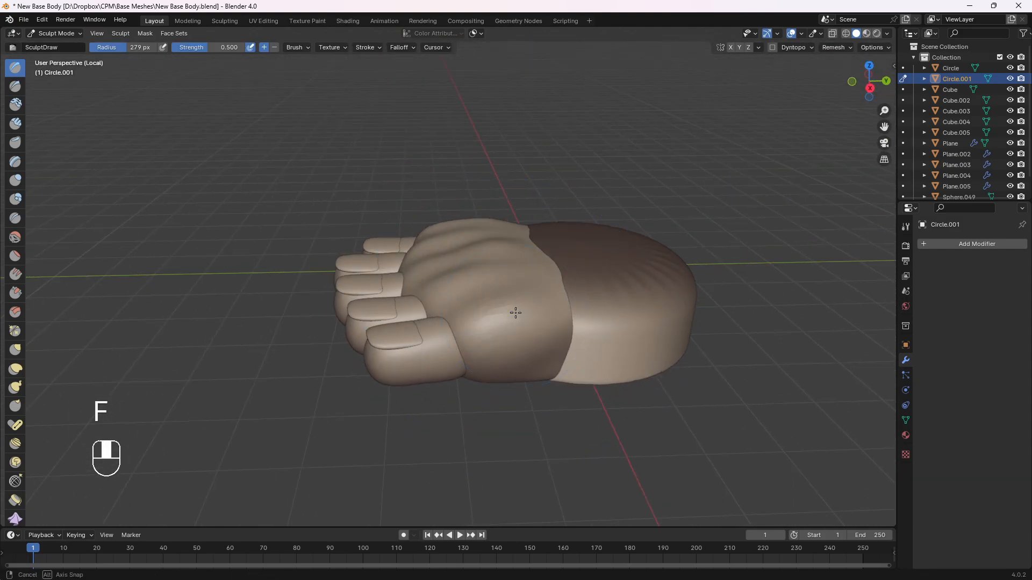
shift+drag(510, 316, 522, 312)
middle_drag(521, 304, 537, 341)
shift+drag(486, 256, 513, 280)
middle_drag(566, 315, 547, 276)
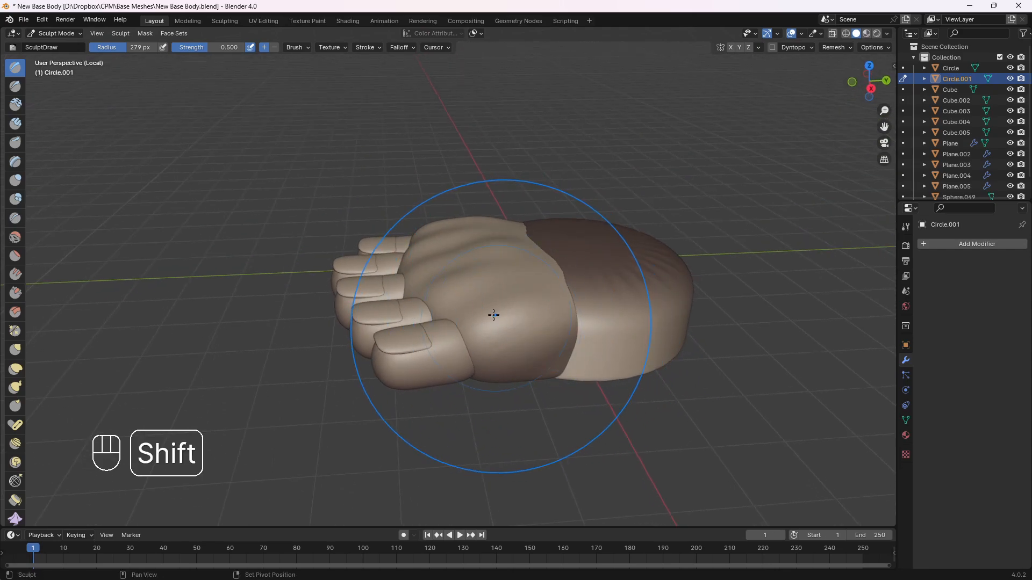
shift+drag(492, 313, 524, 359)
mouse_move(529, 370)
middle_down()
mouse_move(525, 346)
mouse_move(511, 341)
mouse_move(579, 372)
mouse_move(505, 293)
middle_up()
middle_drag(473, 299, 458, 269)
middle_drag(483, 288, 508, 251)
middle_drag(422, 273, 509, 225)
Build up two rounded pads on the sole behind the toes with the Draw brush at 244 px, and smooth them
scroll(429, 264, up, 2)
mouse_move(381, 286)
shift+middle_down()
mouse_move(467, 253)
mouse_move(511, 341)
mouse_move(484, 242)
mouse_move(438, 296)
shift+middle_up()
key(f)
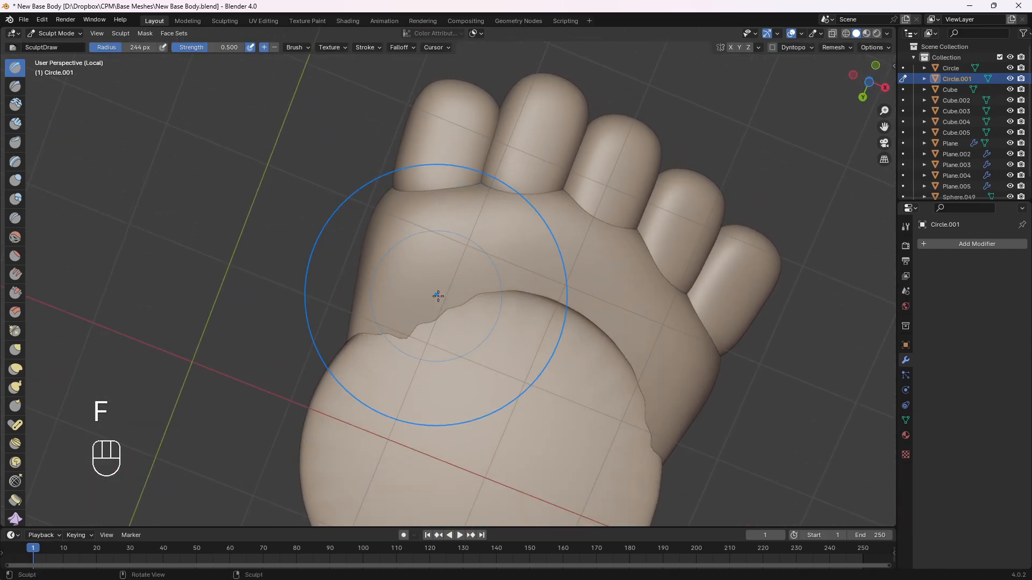
mouse_move(520, 317)
shift+middle_down()
mouse_move(483, 288)
mouse_move(473, 344)
mouse_move(415, 373)
mouse_move(485, 350)
mouse_move(421, 260)
shift+middle_up()
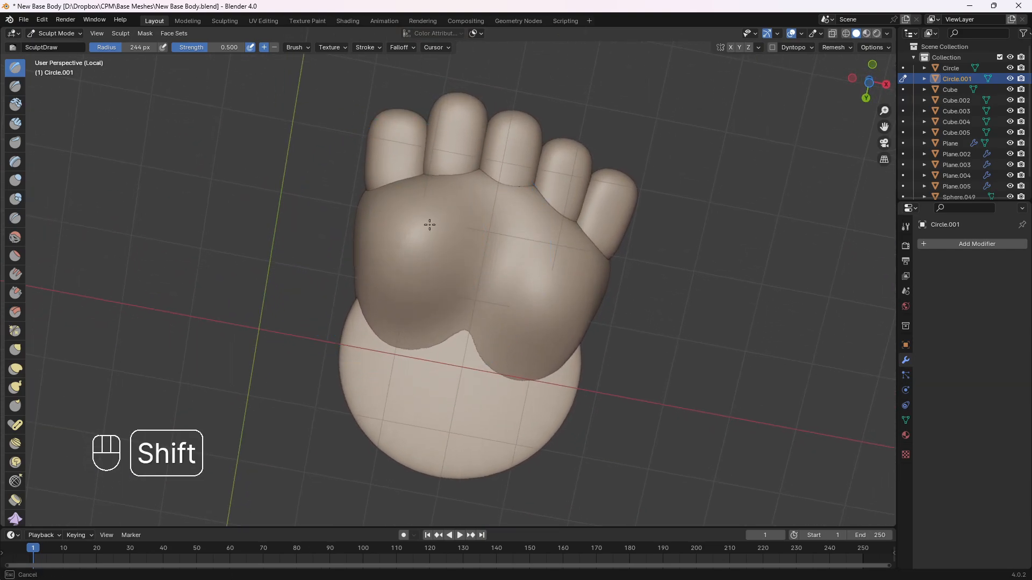
mouse_move(421, 245)
middle_down()
mouse_move(467, 306)
mouse_move(490, 299)
middle_up()
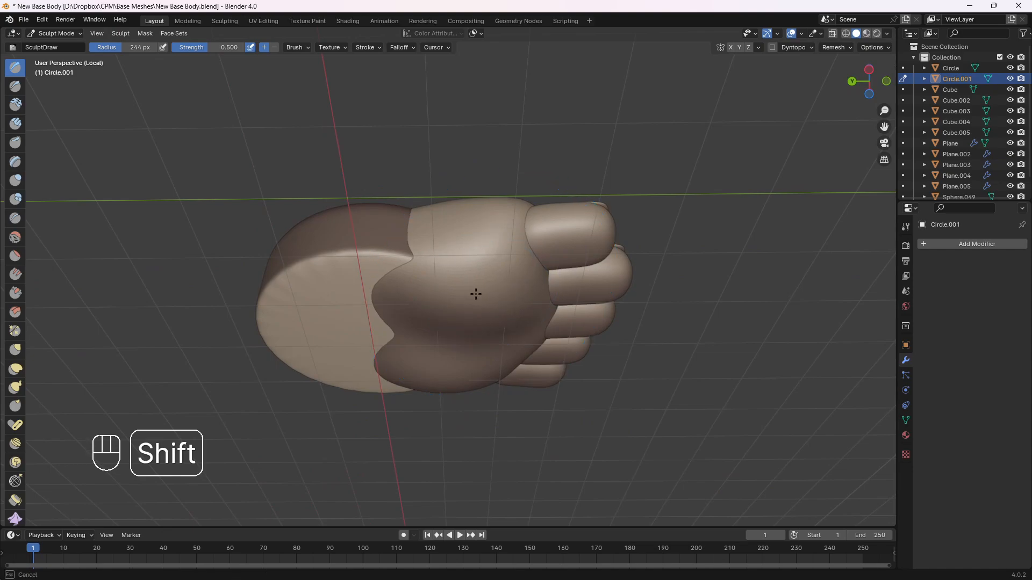
Smooth the sole of the front foot piece and reshape its underside and sides with the Grab brush at 246 px
middle_drag(504, 257, 516, 302)
key(g)
key(f)
middle_drag(509, 346, 524, 314)
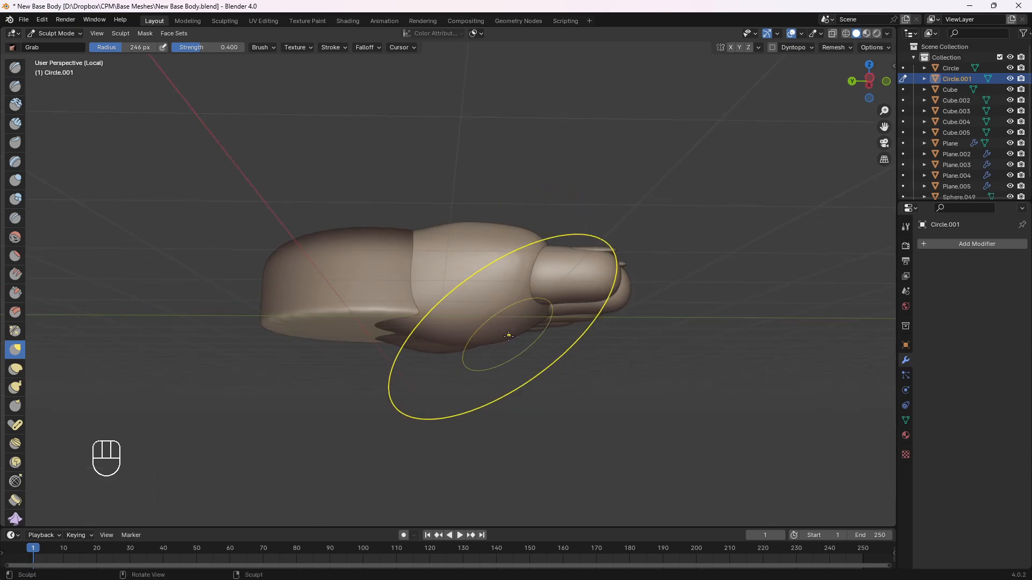
mouse_move(548, 299)
middle_down()
mouse_move(536, 271)
mouse_move(467, 256)
mouse_move(436, 315)
mouse_move(478, 331)
mouse_move(410, 319)
mouse_move(442, 315)
mouse_move(405, 294)
middle_up()
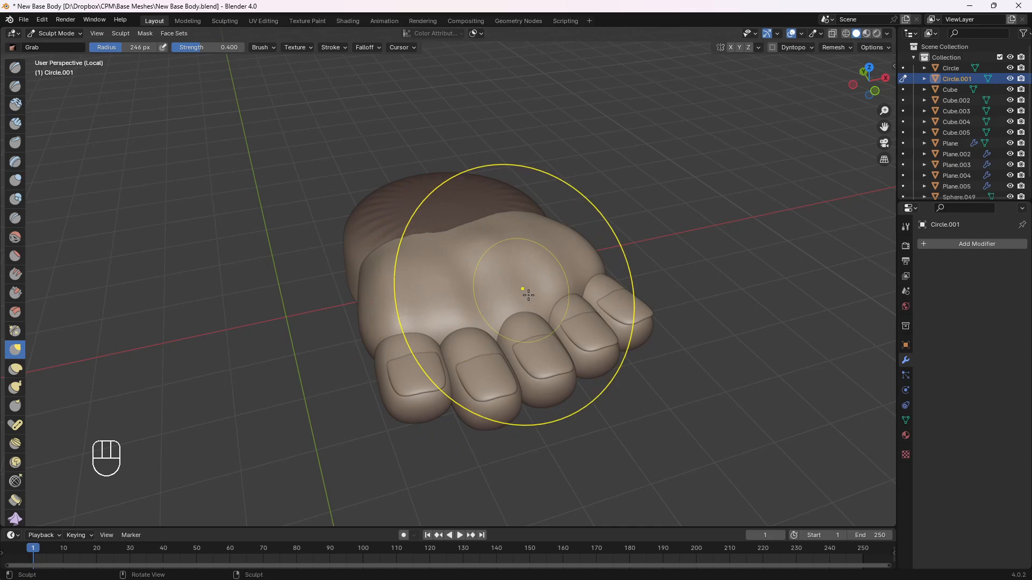
middle_drag(569, 288, 480, 322)
key(KP_3)
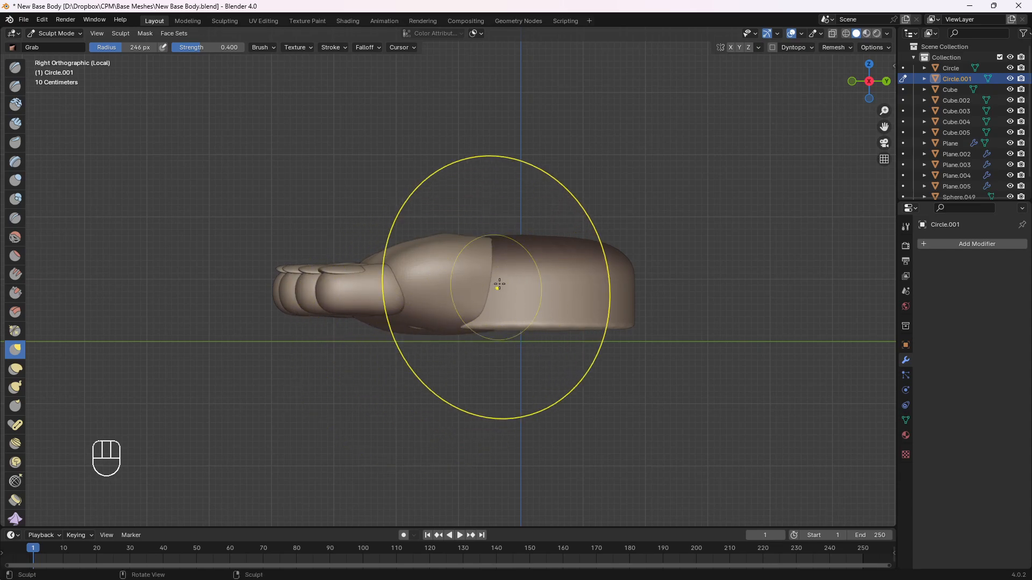
mouse_move(499, 284)
middle_down()
mouse_move(538, 280)
mouse_move(536, 294)
middle_up()
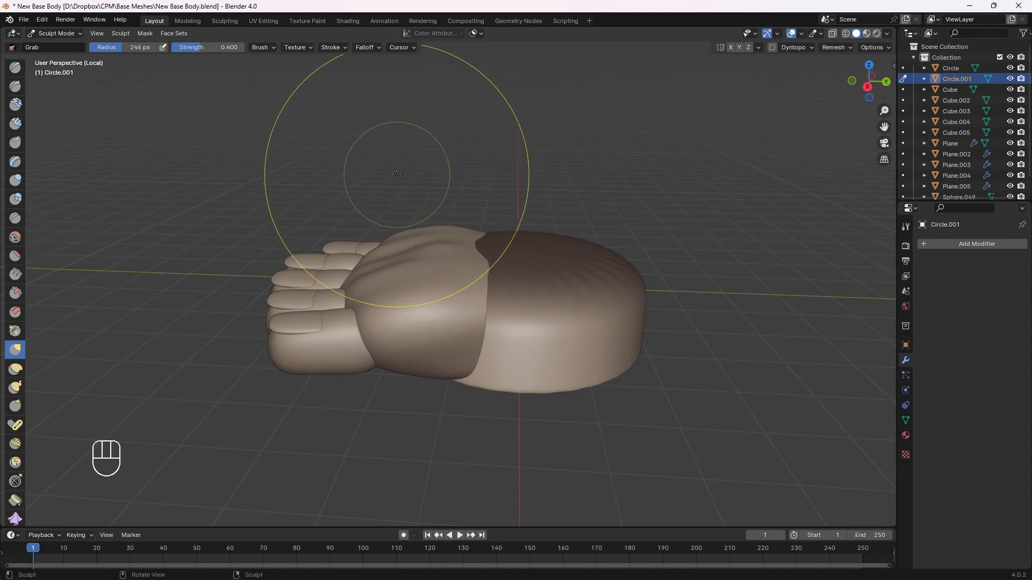
Isolate the front foot piece and smooth its rear end and lower back edge into a rounded form
key(slash)
key(slash)
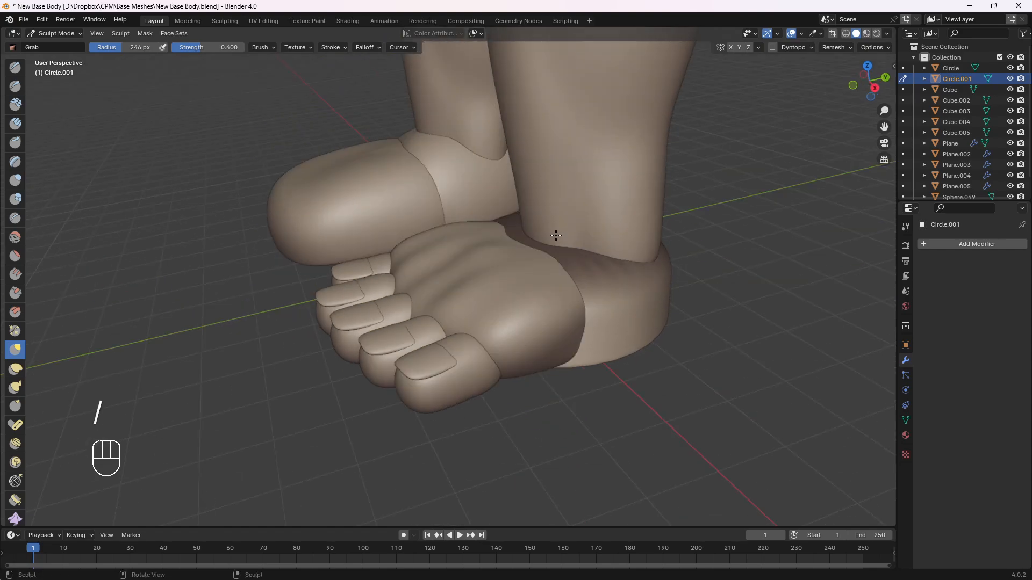
scroll(582, 230, up, 4)
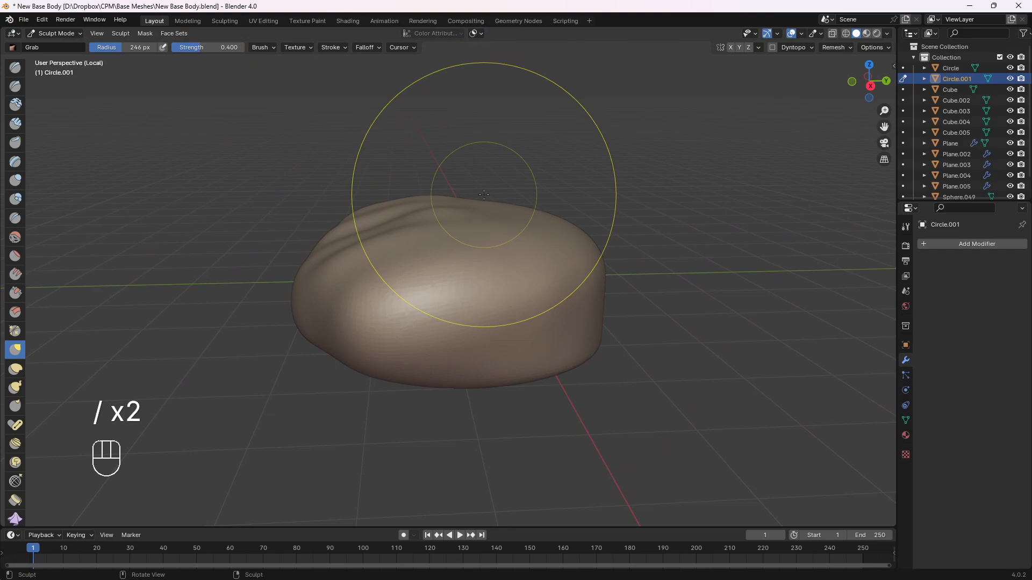
key(KP_3)
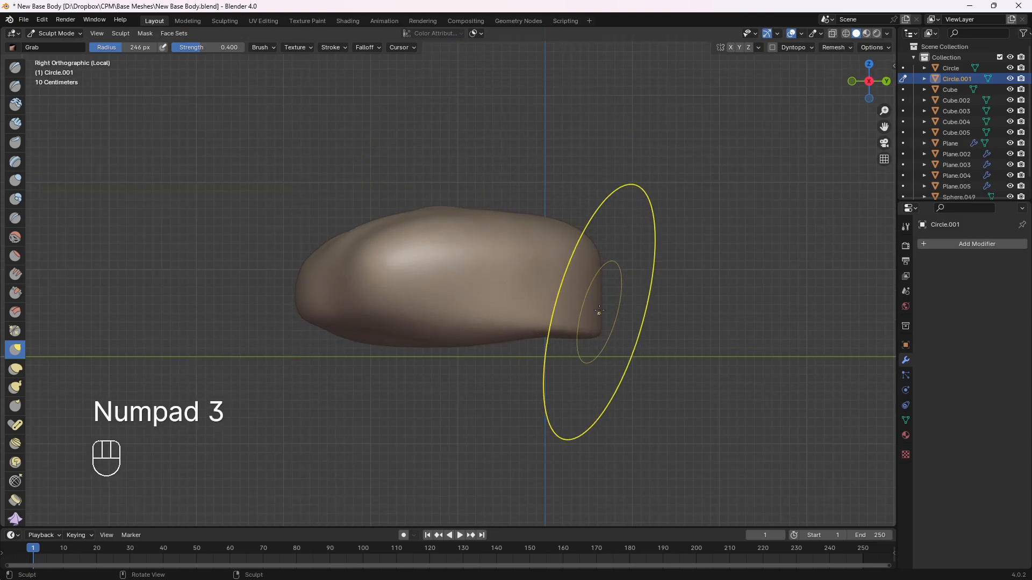
mouse_move(567, 262)
middle_down()
mouse_move(580, 263)
mouse_move(449, 242)
middle_up()
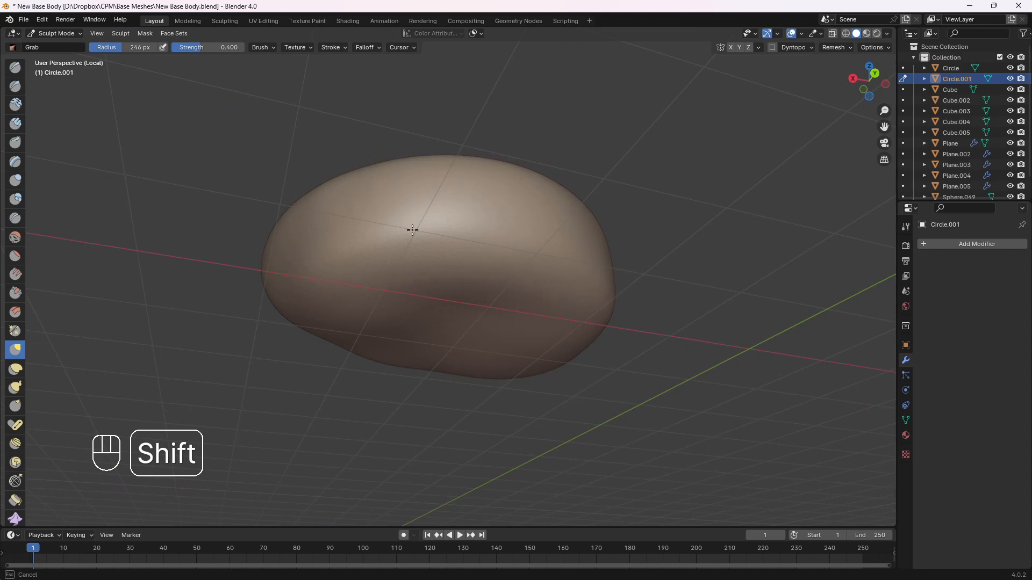
shift+drag(412, 230, 417, 217)
mouse_move(520, 200)
middle_down()
mouse_move(573, 274)
mouse_move(606, 281)
middle_up()
Push the rear end of the isolated front foot piece inward with the Grab brush at 246 px, working from both side views
key(KP_3)
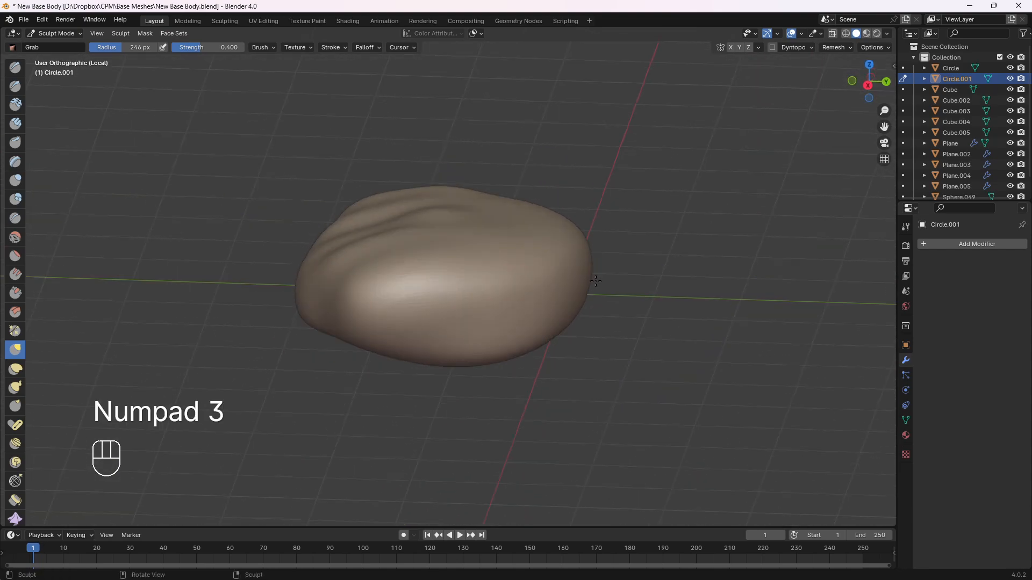
mouse_move(591, 264)
mouse_down()
mouse_move(581, 276)
mouse_move(549, 264)
mouse_move(538, 293)
mouse_up()
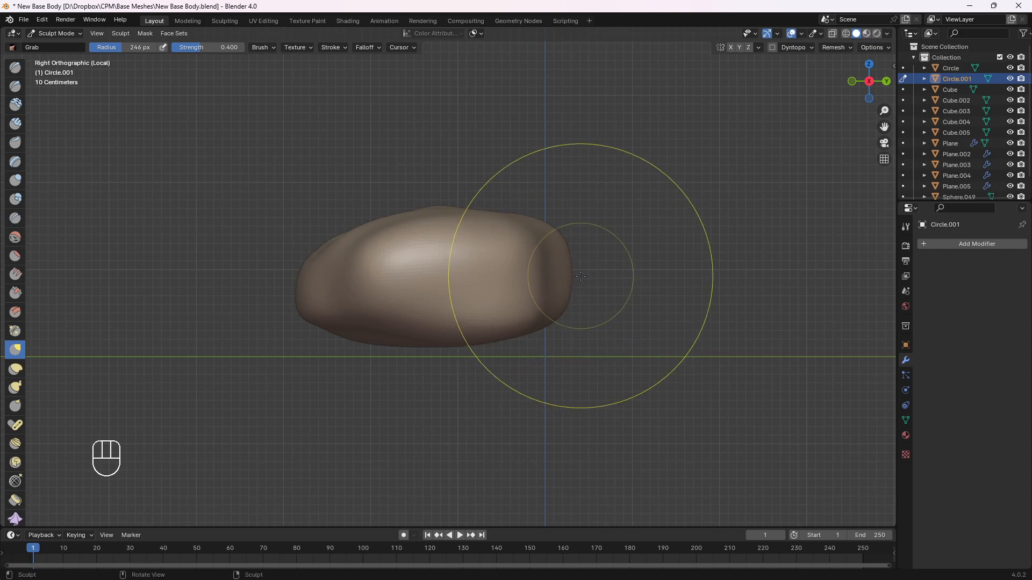
key(ctrl+KP_3)
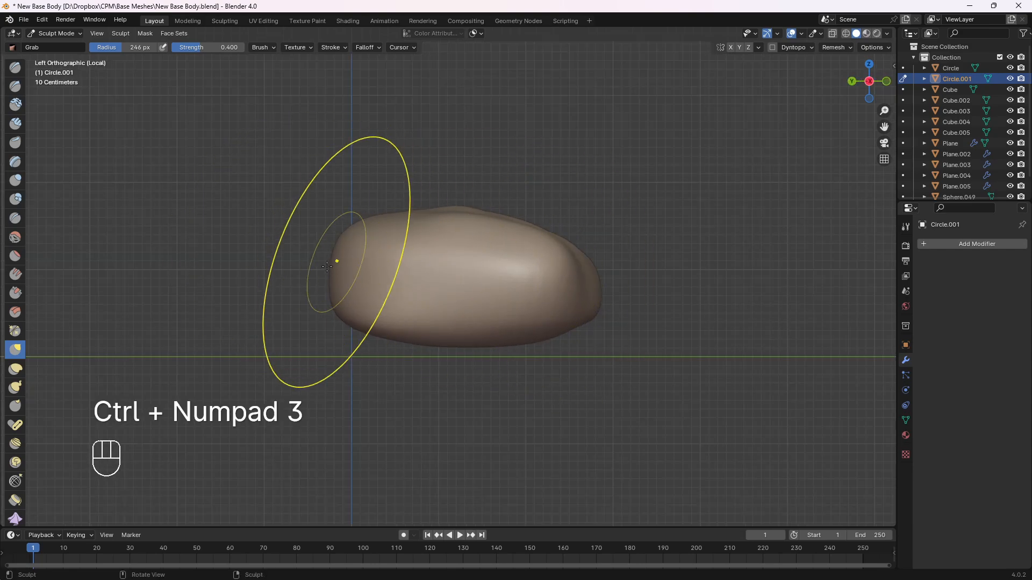
mouse_move(348, 285)
mouse_down()
mouse_move(369, 233)
mouse_move(403, 242)
mouse_up()
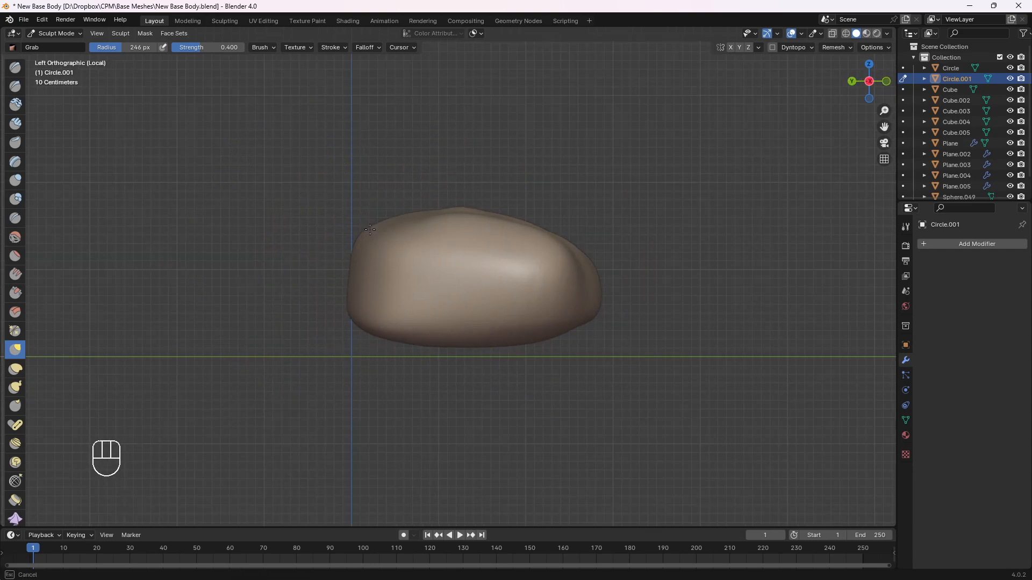
Return to the full model in Object Mode, select the heel piece, front foot piece, toes and nails, and isolate them
key(KP_Divide)
middle_drag(537, 208, 543, 269)
middle_drag(542, 269, 543, 219)
shift+middle_drag(542, 219, 546, 265)
click(62, 34)
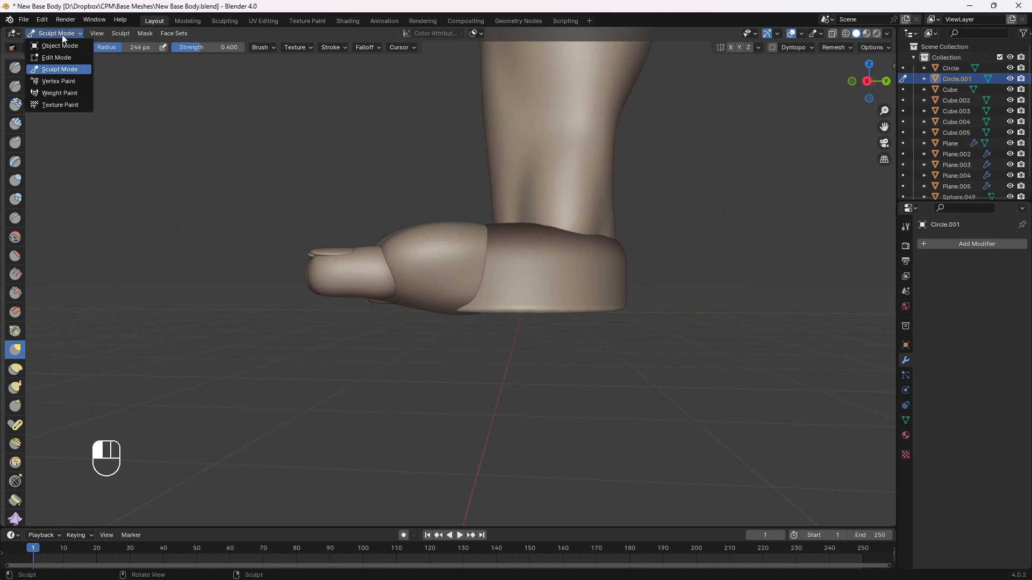
click(61, 46)
drag(556, 256, 551, 255)
middle_drag(464, 250, 513, 257)
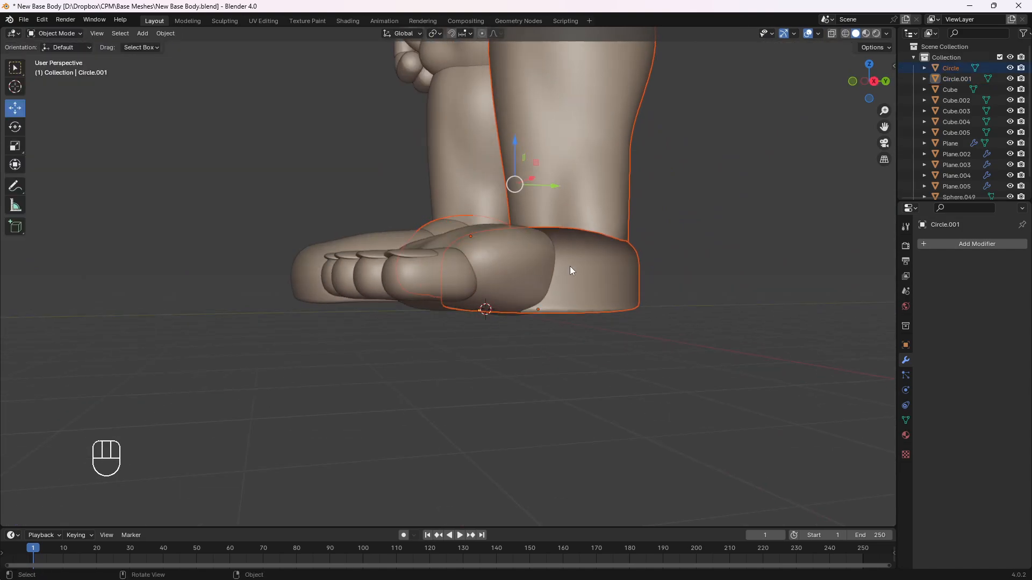
click(591, 274)
middle_drag(622, 282, 373, 260)
shift+drag(491, 386, 491, 385)
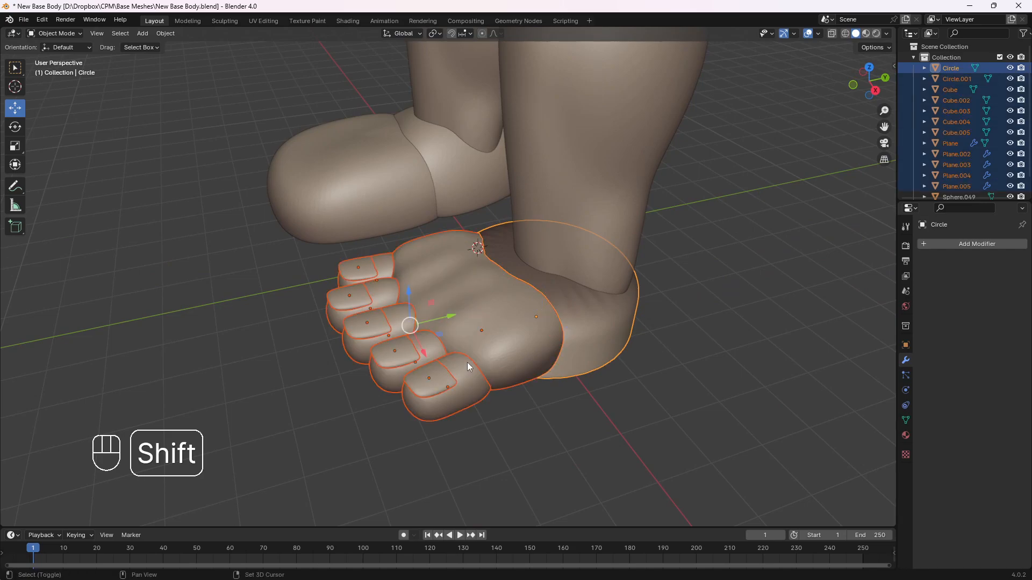
key(slash)
Select only the heel piece and apply its scale
middle_drag(578, 284, 558, 271)
key(ctrl+a)
click(524, 365)
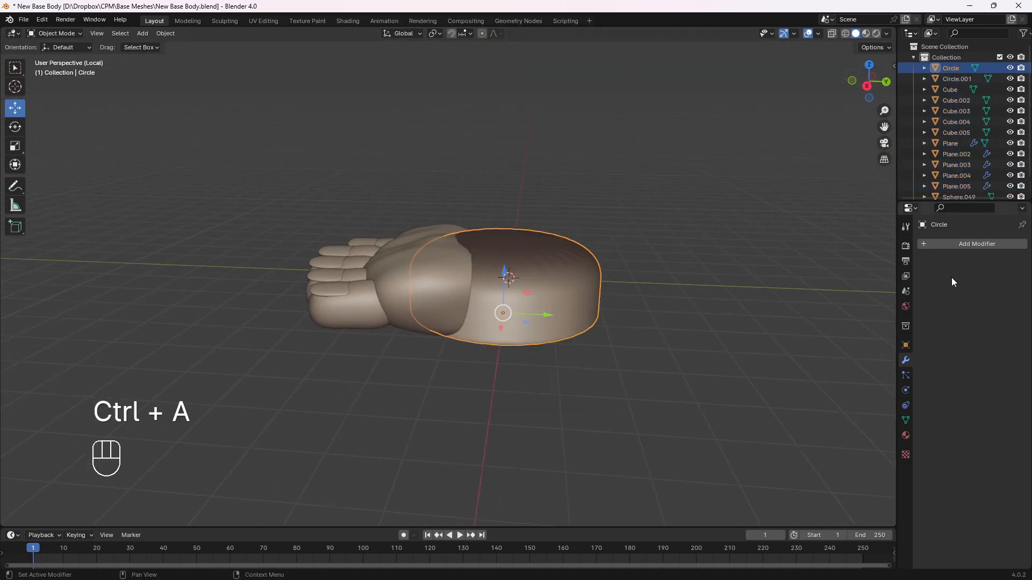
key(ctrl+a)
click(548, 270)
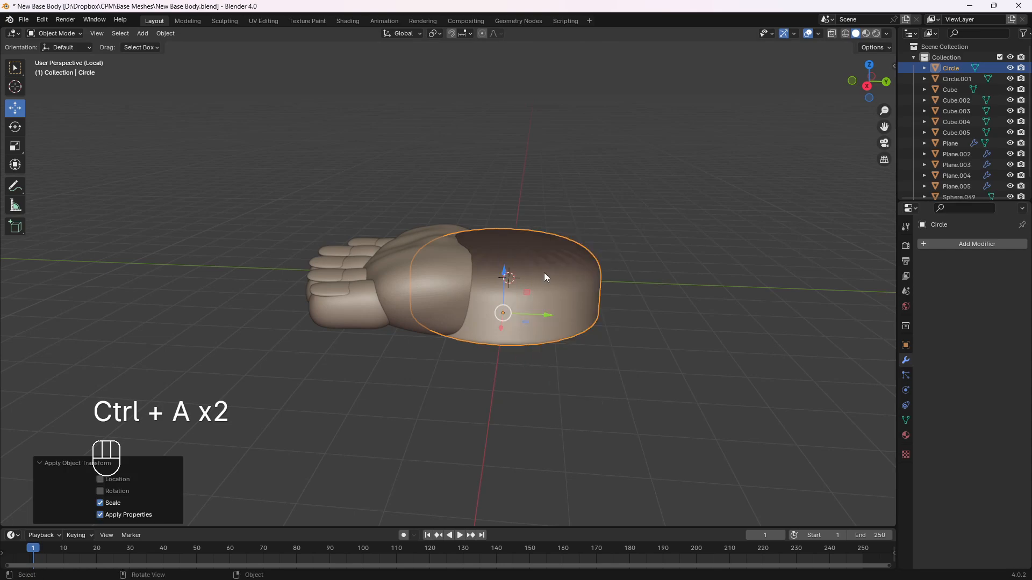
Switch the heel piece to Sculpt Mode and remesh it with a voxel size of 0.05 m
click(47, 33)
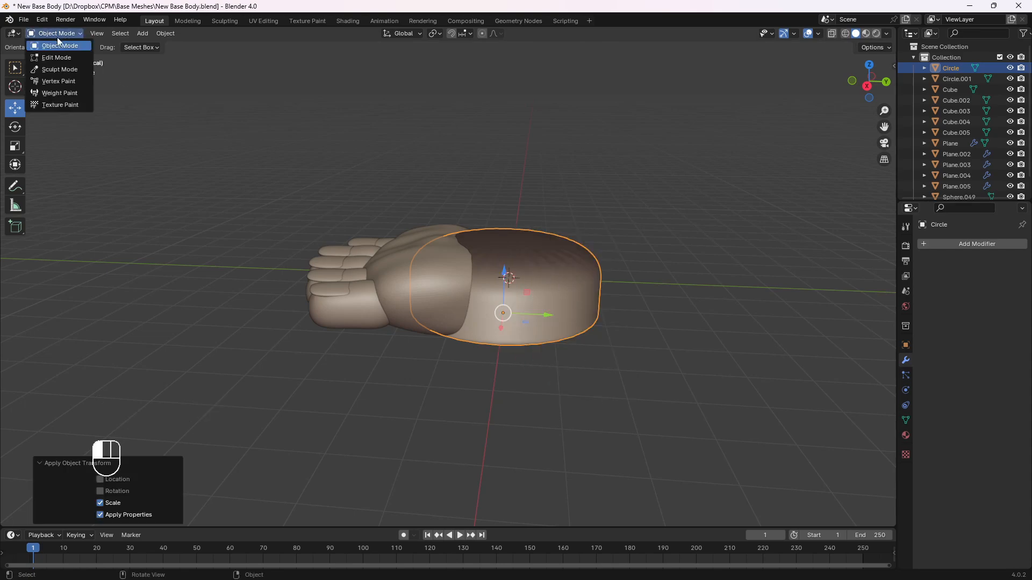
click(70, 61)
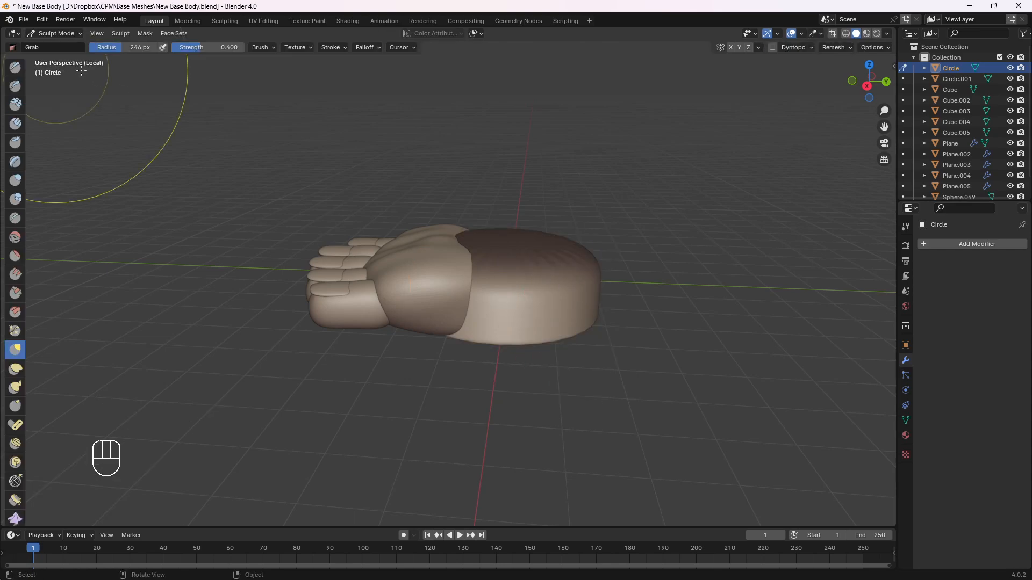
click(836, 47)
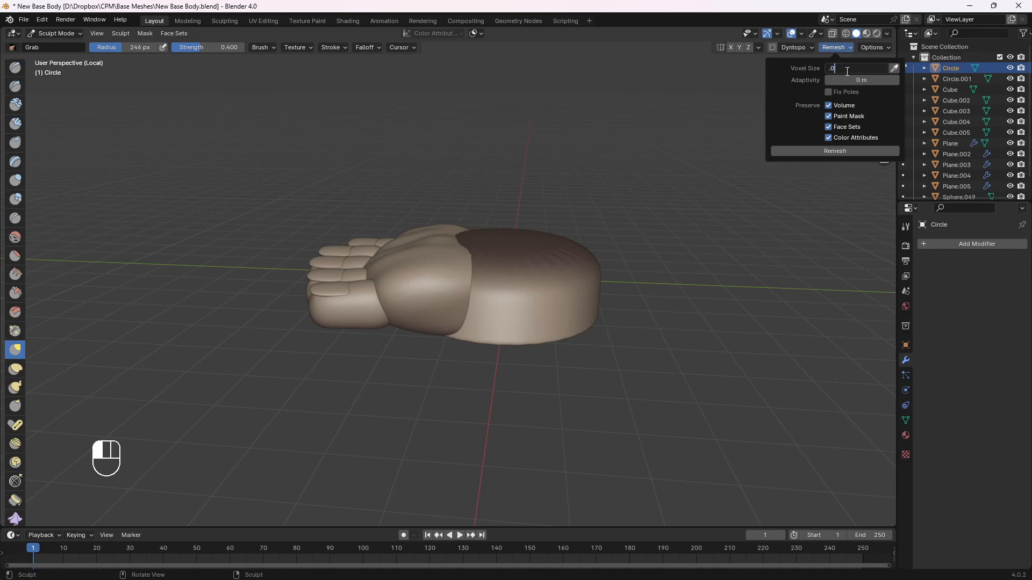
click(832, 151)
Smooth the creased top and the hard lower edge of the remeshed heel piece
middle_drag(491, 258, 493, 311)
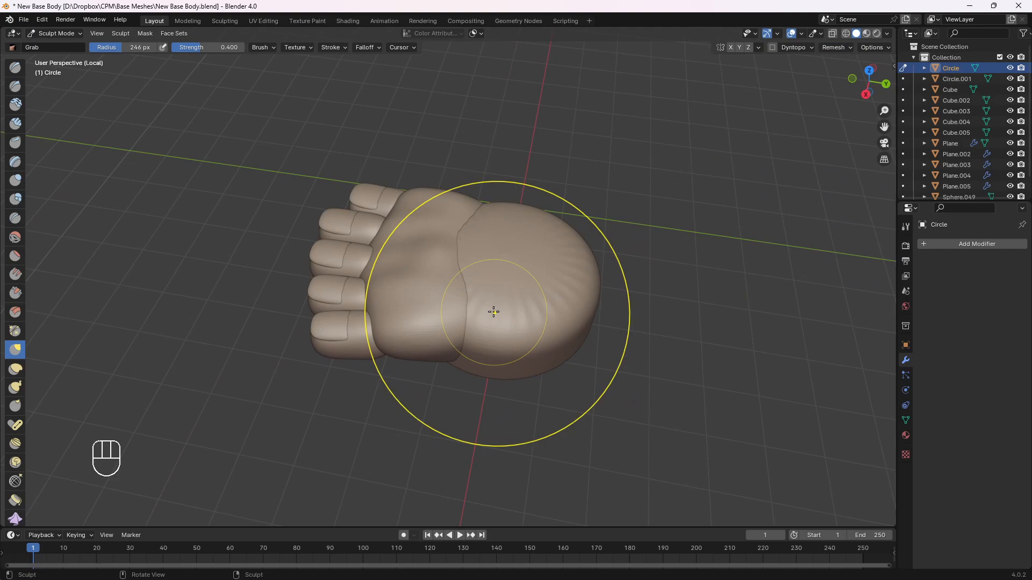
shift+drag(493, 311, 487, 217)
middle_drag(477, 209, 482, 265)
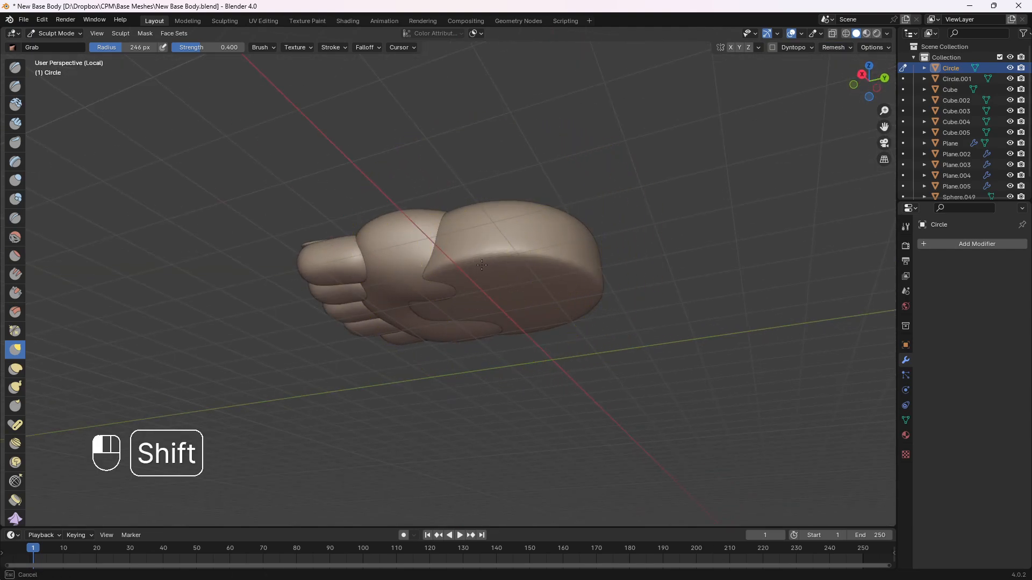
middle_drag(559, 274, 449, 353)
Narrow the heel piece from the top view with the Grab brush at 246 px, tapering both sides toward the back
key(KP_7)
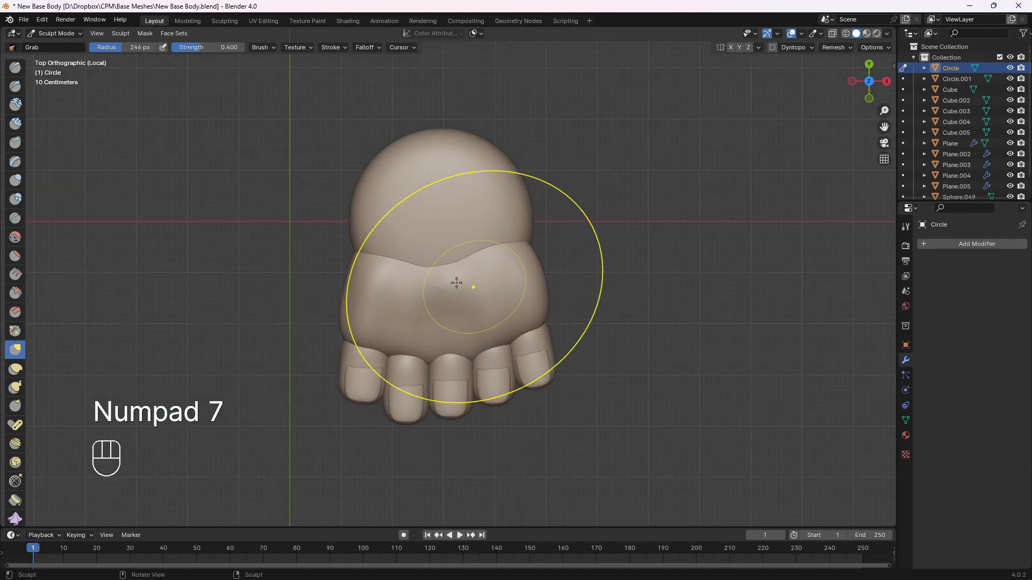
shift+middle_drag(390, 216, 406, 302)
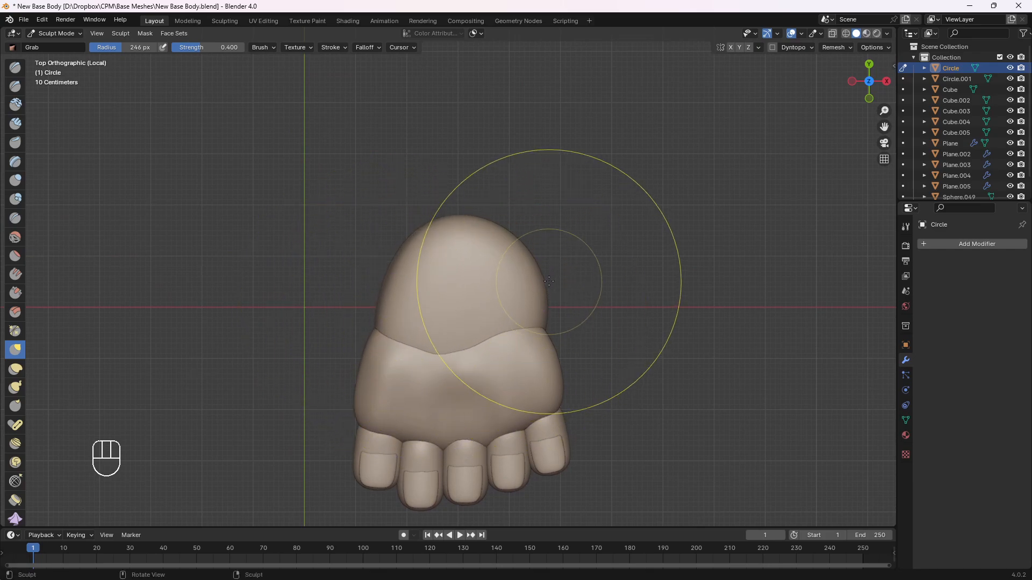
drag(547, 284, 529, 289)
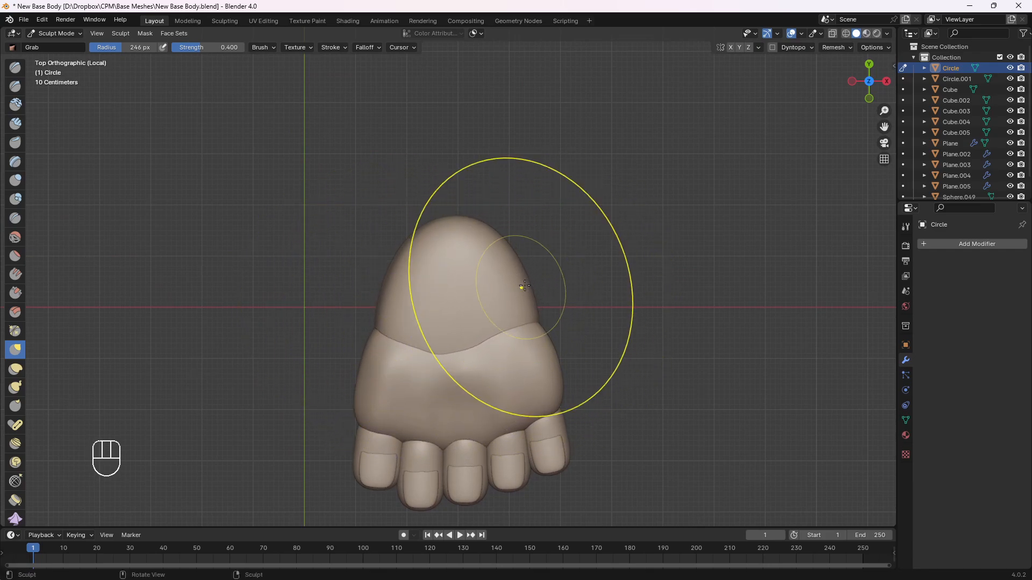
drag(535, 322, 537, 321)
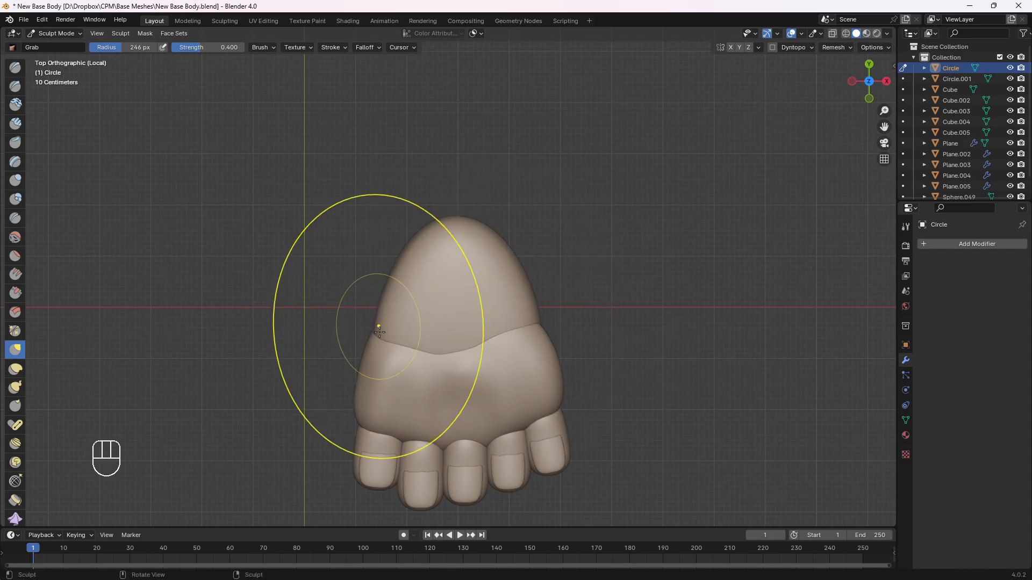
drag(535, 294, 533, 292)
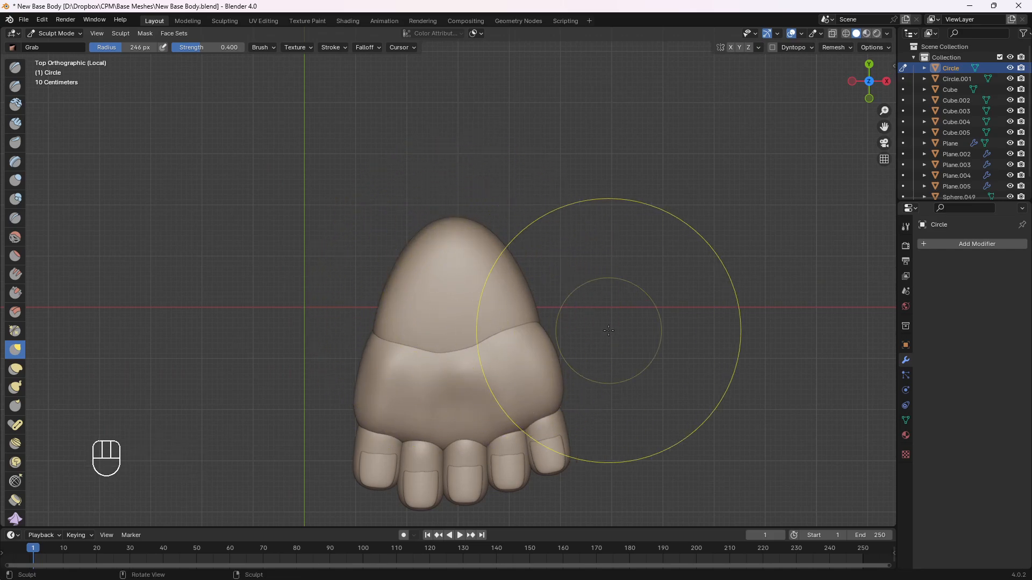
Build up a rounded heel pad on the sole with the Draw brush at 197 px, and smooth it
mouse_move(596, 231)
middle_down()
mouse_move(438, 262)
mouse_move(411, 286)
mouse_move(524, 288)
mouse_move(516, 265)
mouse_move(509, 309)
mouse_move(525, 310)
mouse_move(504, 283)
mouse_move(516, 348)
mouse_move(564, 357)
mouse_move(531, 321)
middle_up()
scroll(524, 288, up, 3)
key(v)
key(f)
click(494, 273)
middle_drag(530, 320, 532, 354)
mouse_move(531, 352)
shift+mouse_down()
mouse_move(500, 322)
mouse_move(529, 344)
shift+mouse_up()
middle_drag(534, 346, 509, 346)
shift+drag(513, 309, 489, 320)
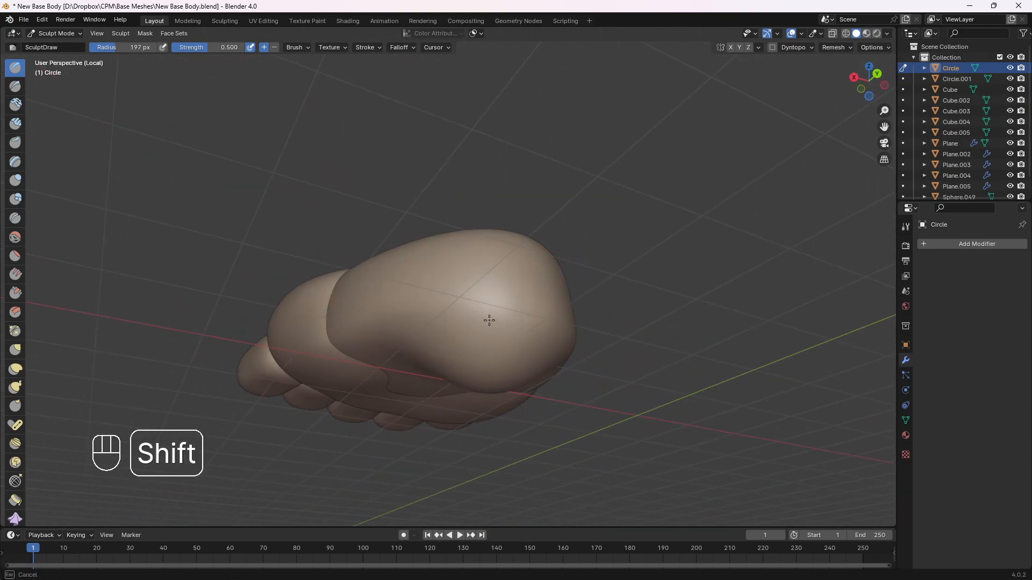
middle_drag(556, 333, 513, 352)
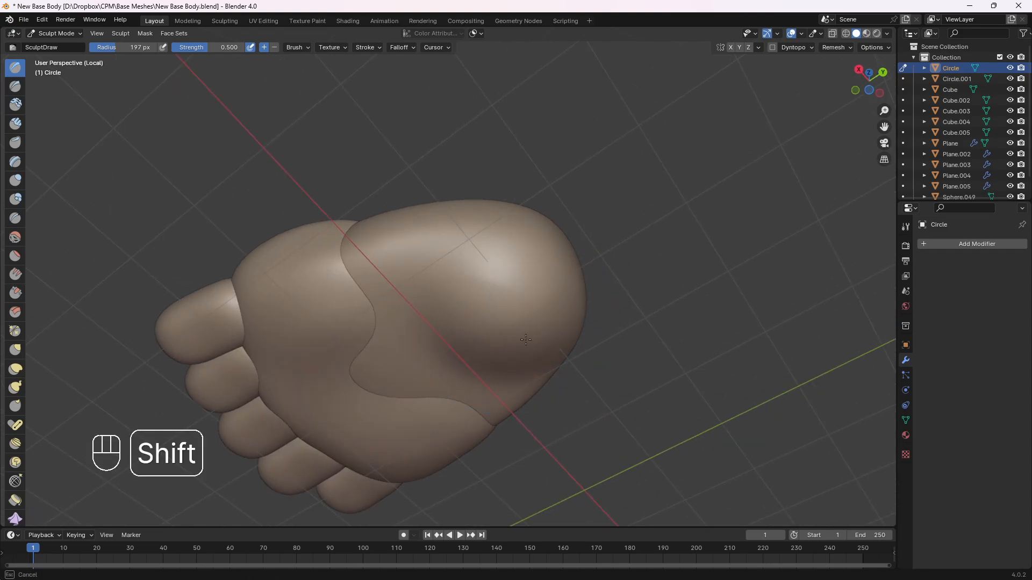
middle_drag(486, 289, 431, 364)
Smooth the heel pad and its transition into the arch, checking the profile from the side
key(KP_3)
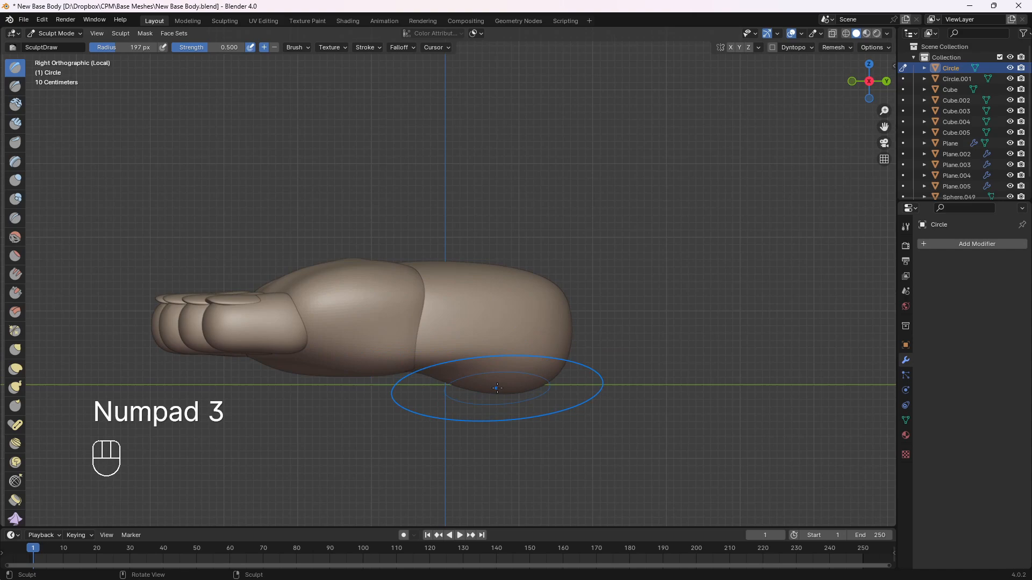
key(shift)
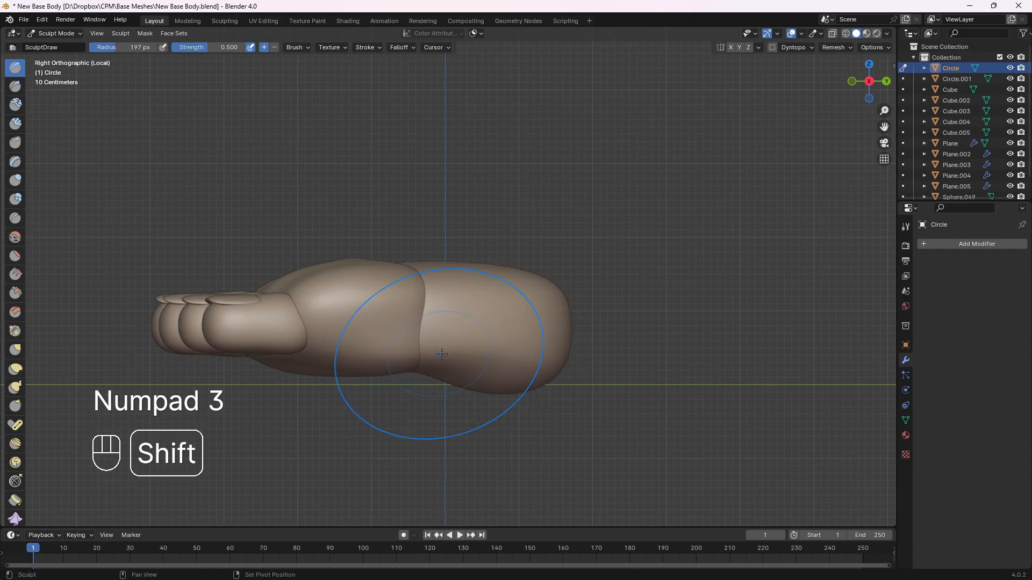
mouse_move(442, 354)
middle_down()
mouse_move(494, 329)
mouse_move(476, 311)
mouse_move(520, 327)
mouse_move(454, 350)
middle_up()
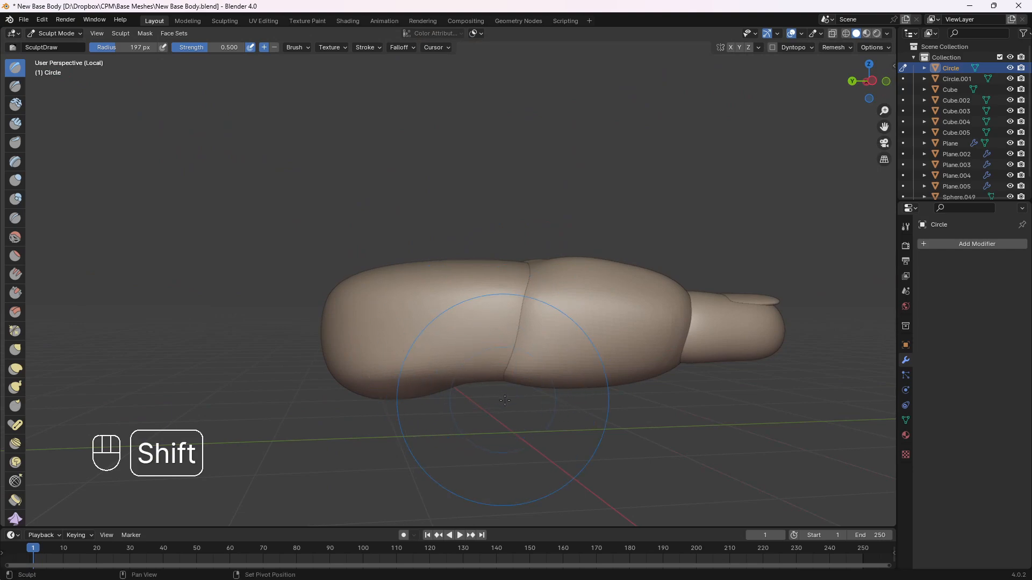
middle_drag(504, 401, 474, 367)
key(KP_3)
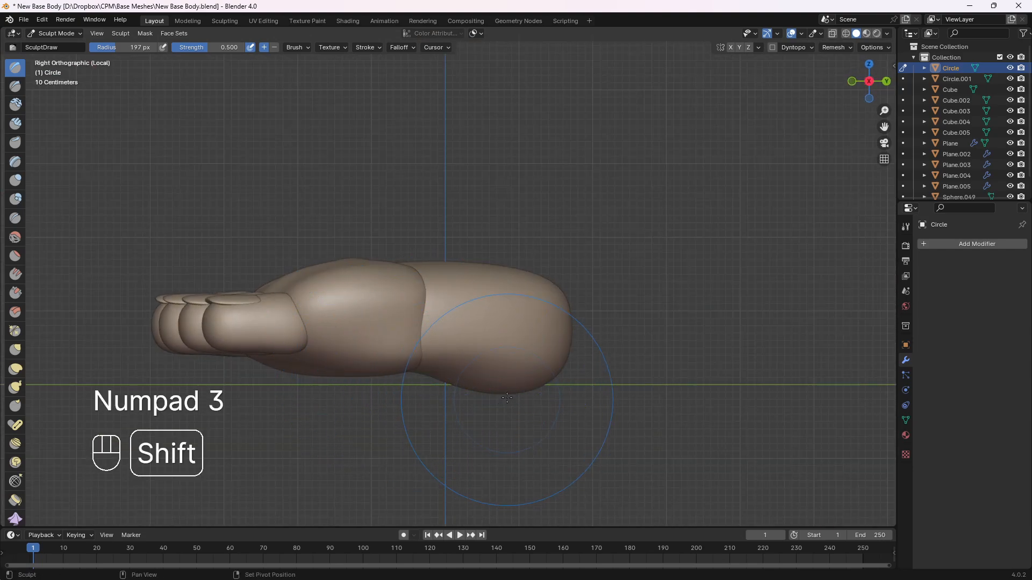
shift+middle_drag(498, 387, 496, 371)
Pull the bulging heel sole up to a flatter profile from the side with the Grab brush at 216 px
key(g)
key(f)
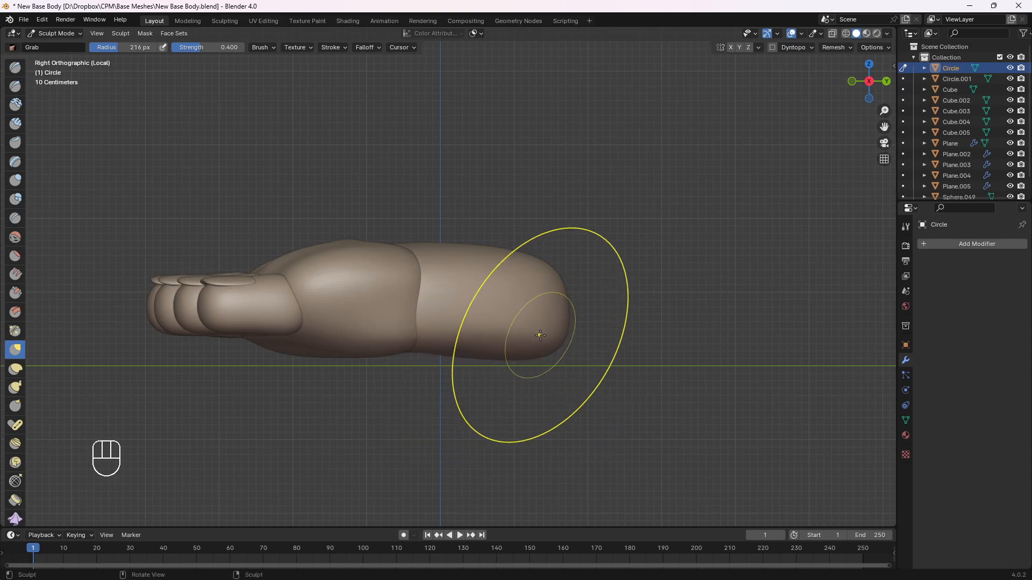
middle_drag(507, 354, 495, 292)
key(KP_3)
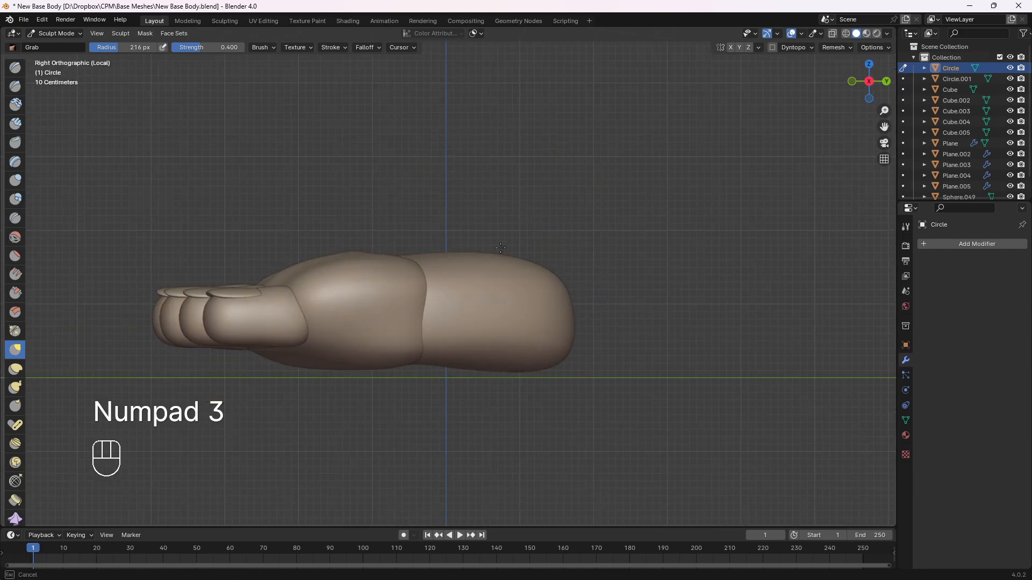
mouse_move(530, 262)
middle_down()
mouse_move(530, 295)
mouse_move(515, 296)
mouse_move(484, 231)
mouse_move(398, 265)
mouse_move(410, 233)
mouse_move(414, 270)
mouse_move(656, 301)
middle_up()
Build up the top of the heel piece into a tall rounded ankle with the Draw brush at 230 px
key(v)
key(f)
click(512, 283)
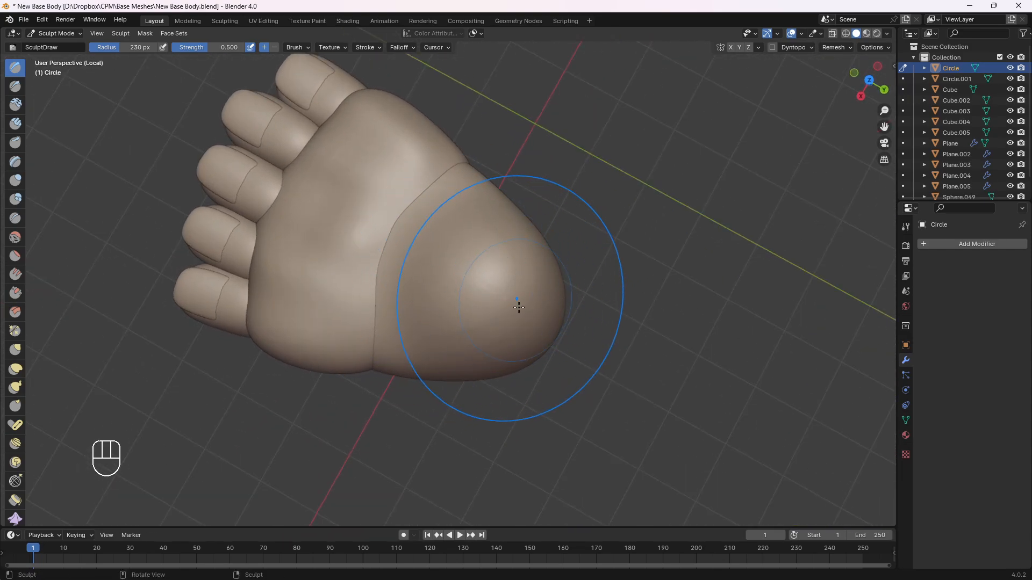
mouse_move(518, 307)
middle_down()
mouse_move(525, 245)
mouse_move(629, 198)
mouse_move(506, 161)
mouse_move(403, 295)
mouse_move(392, 387)
mouse_move(461, 312)
middle_up()
key(KP_3)
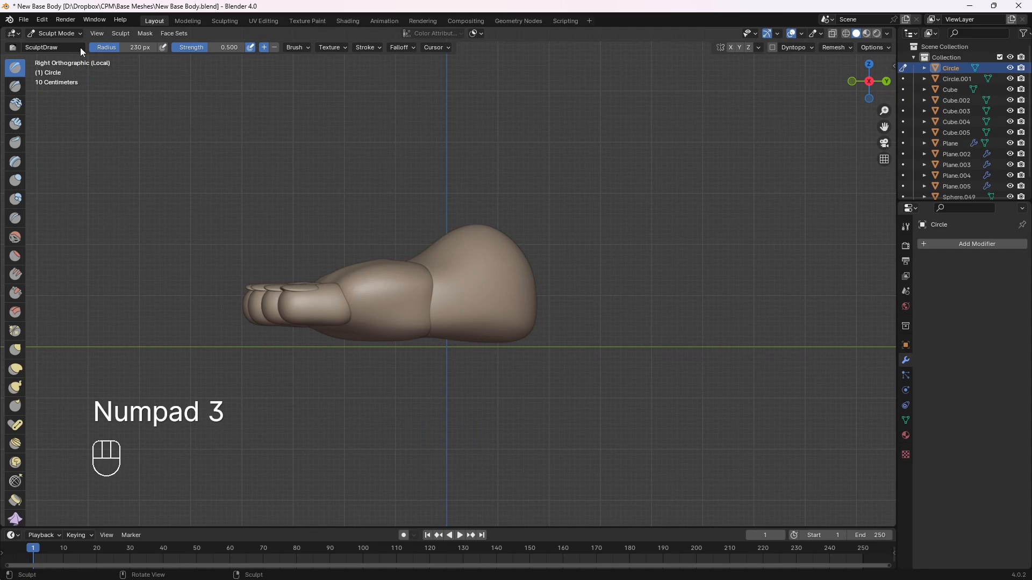
Switch to Object Mode and select all five toes together with their nails
click(64, 34)
click(64, 47)
middle_drag(236, 147, 278, 247)
click(259, 298)
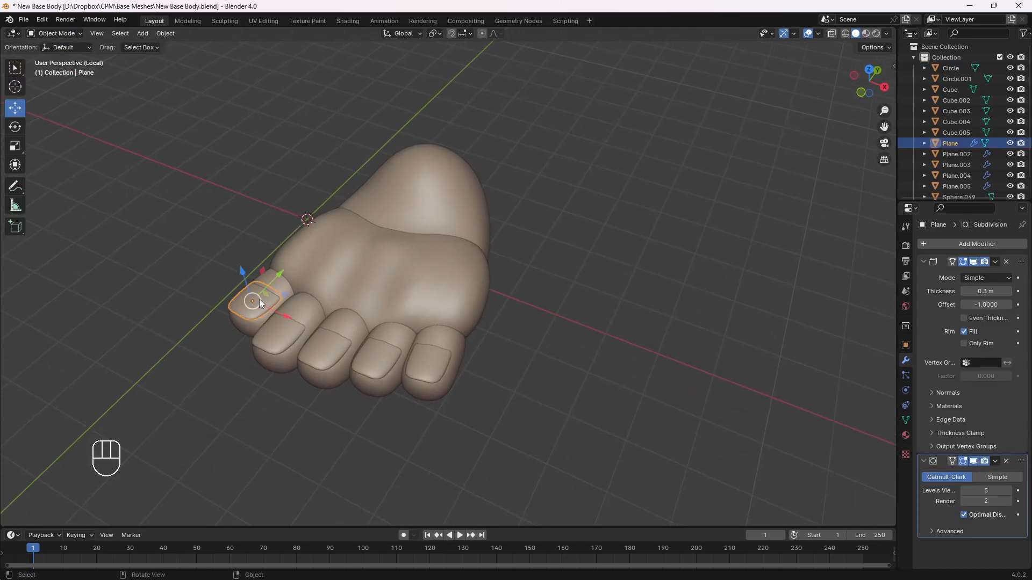
shift+click(273, 286)
shift+click(298, 320)
shift+click(322, 341)
shift+click(326, 349)
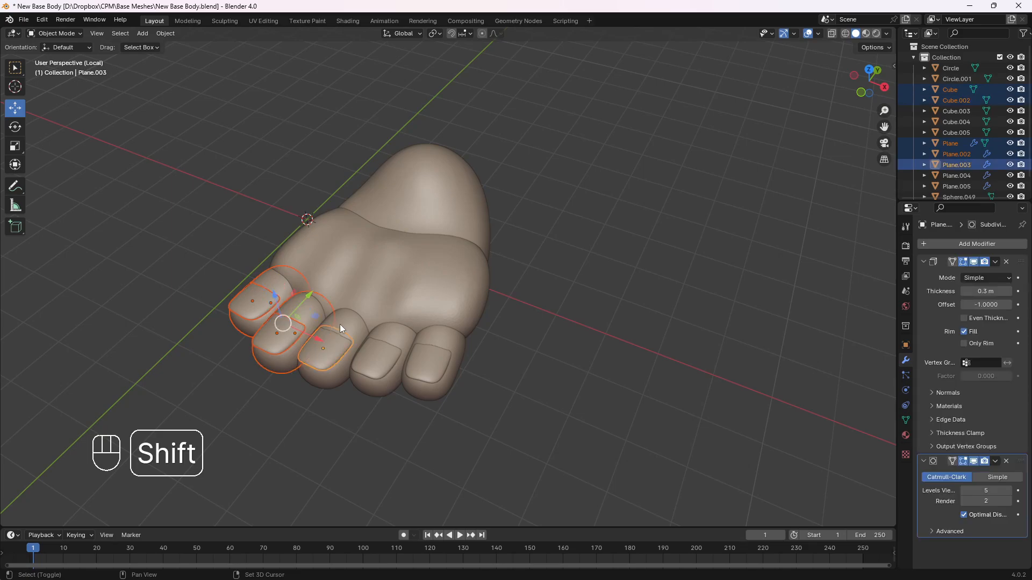
shift+click(340, 324)
shift+click(378, 355)
shift+click(397, 337)
shift+click(433, 366)
shift+click(456, 344)
middle_drag(476, 357, 411, 335)
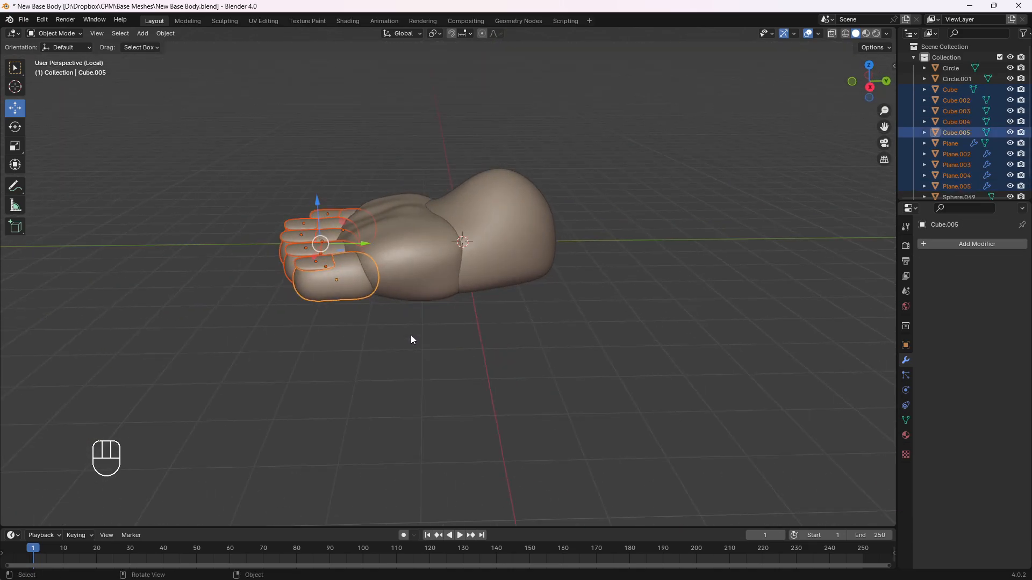
Turn on origin-only transforms and shift the origins of the toes and nails about 0.39 m along Y toward the foot
key(KP_3)
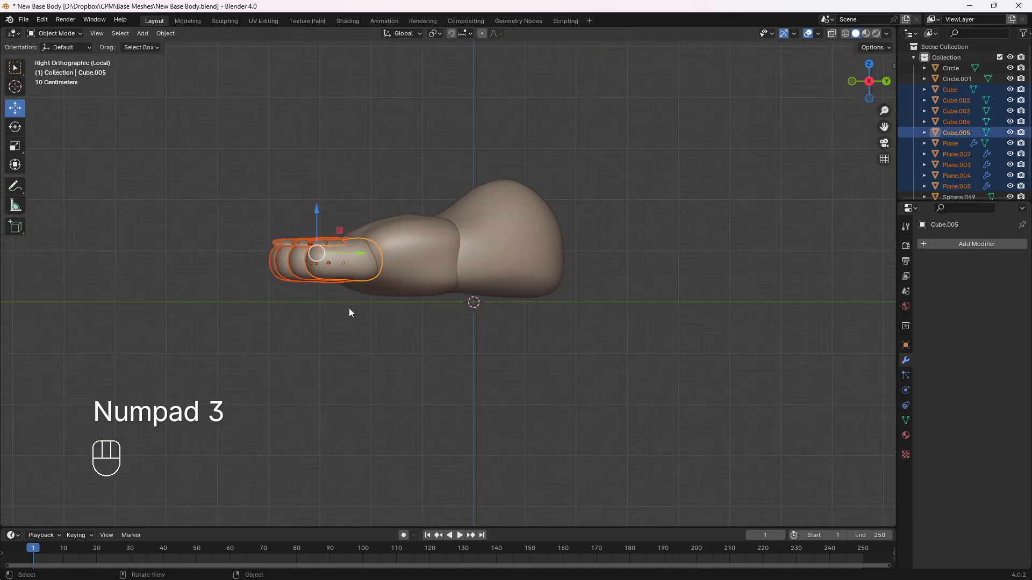
scroll(340, 302, up, 2)
shift+middle_drag(241, 254, 291, 317)
key(KP_3)
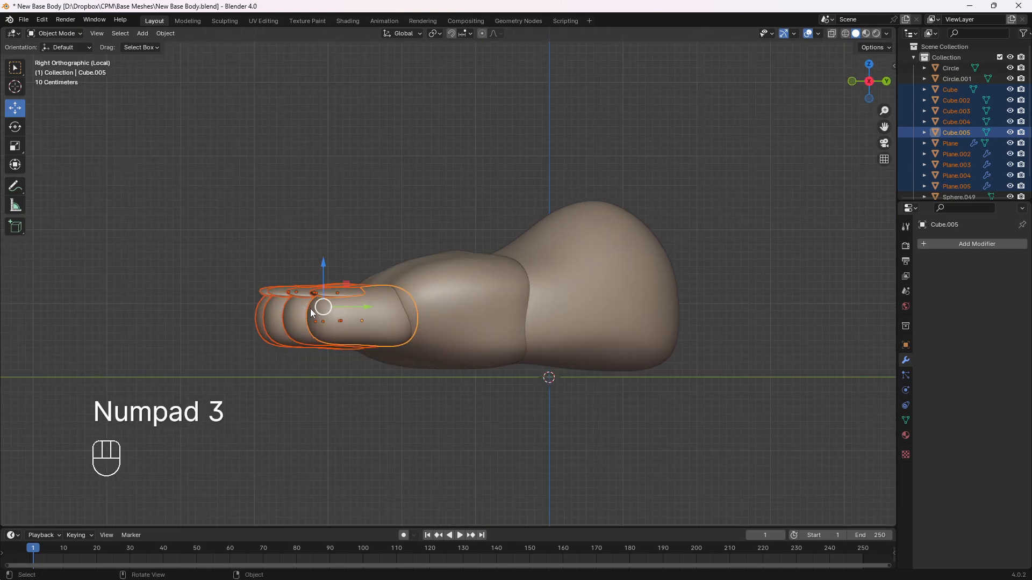
key(ctrl+period)
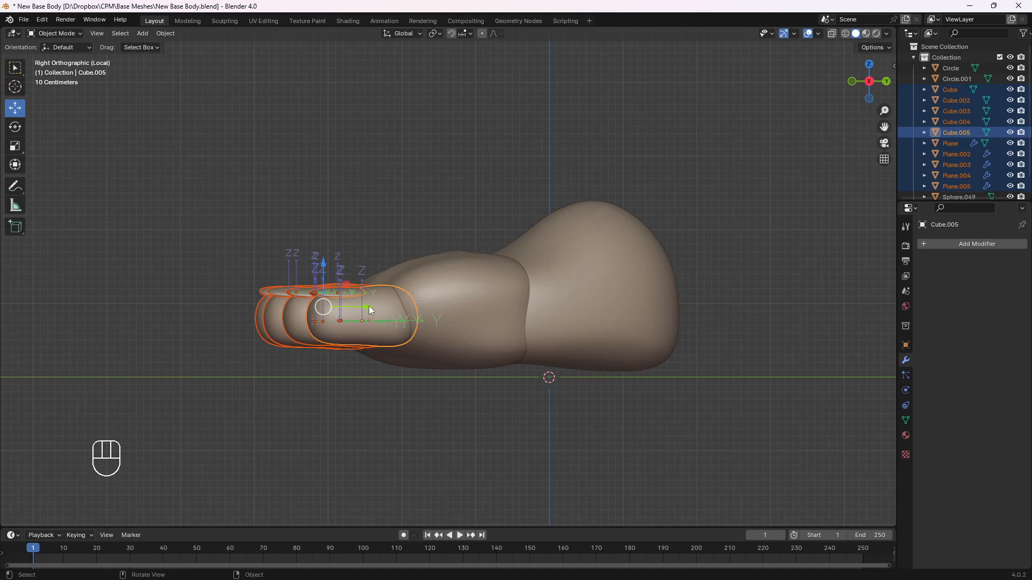
drag(368, 305, 399, 305)
middle_drag(399, 305, 412, 344)
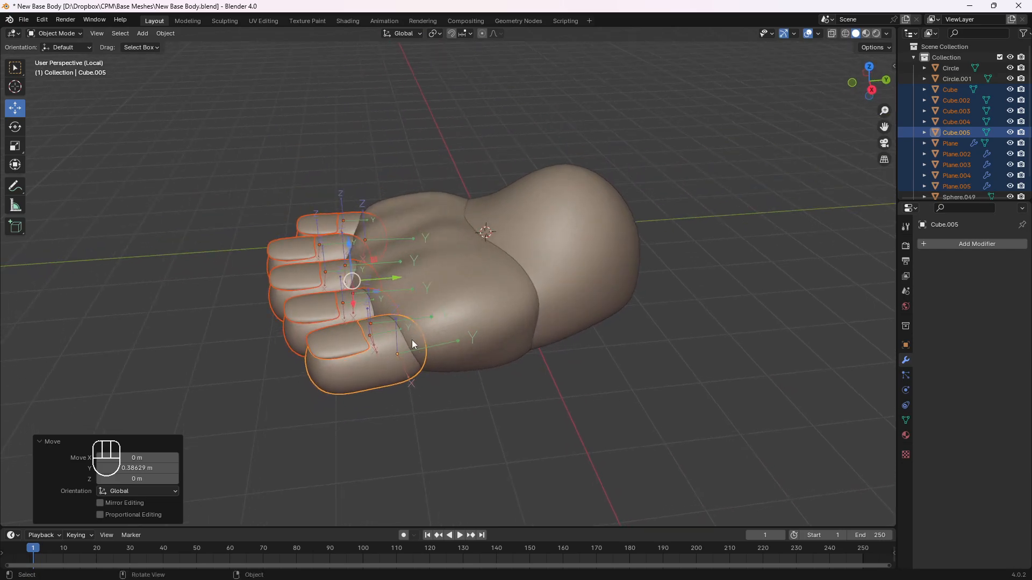
mouse_move(447, 378)
middle_down()
mouse_move(426, 333)
mouse_move(443, 373)
middle_up()
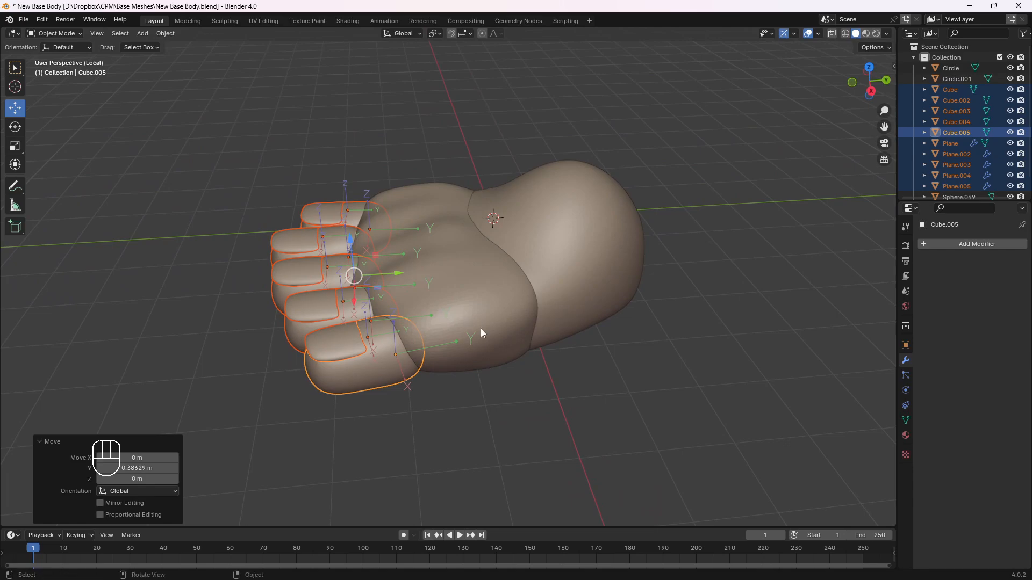
Move the front foot piece's origin up and back toward the heel, and the heel piece's origin near the top of the ankle
click(480, 314)
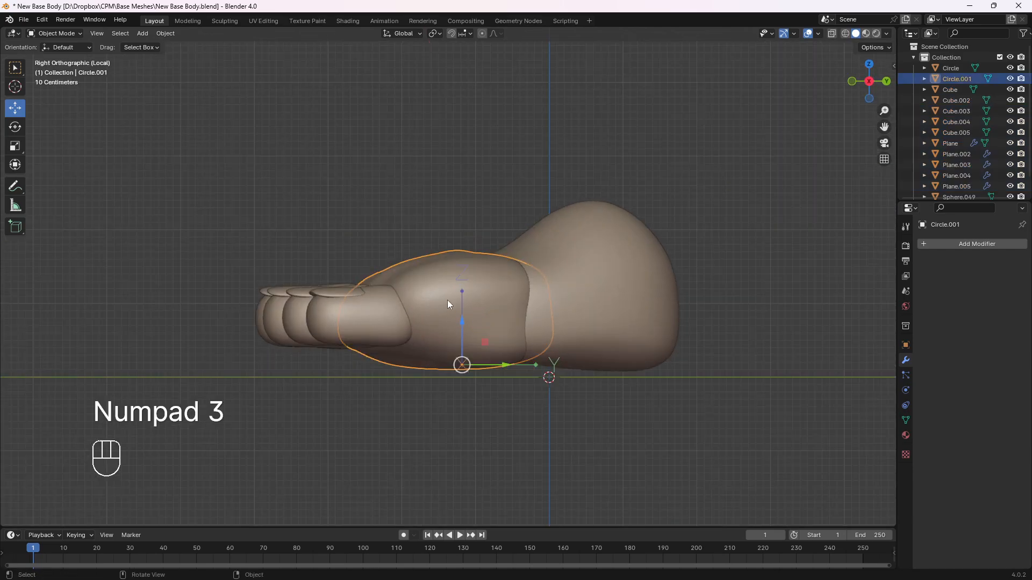
key(g)
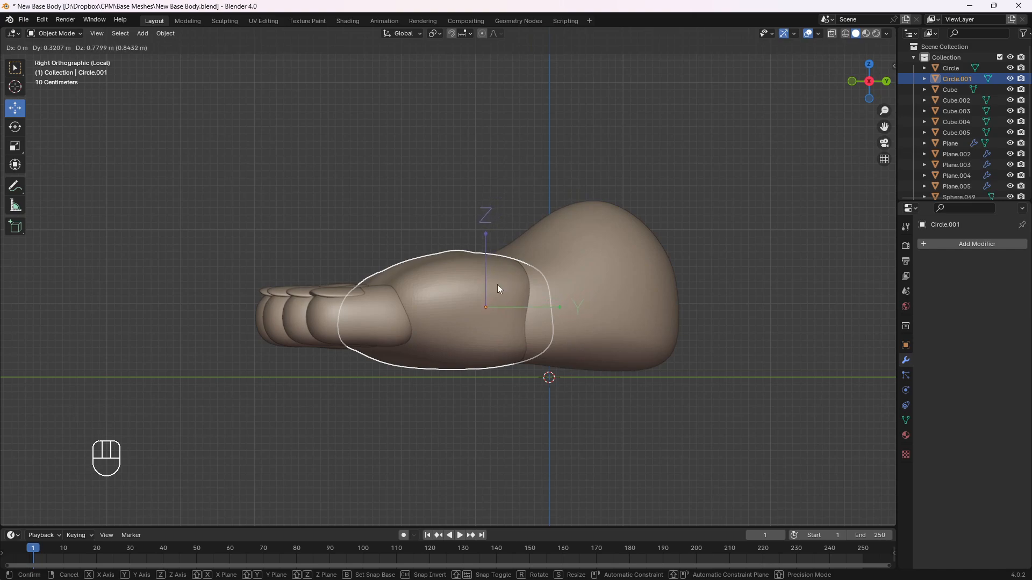
click(498, 285)
click(622, 318)
key(g)
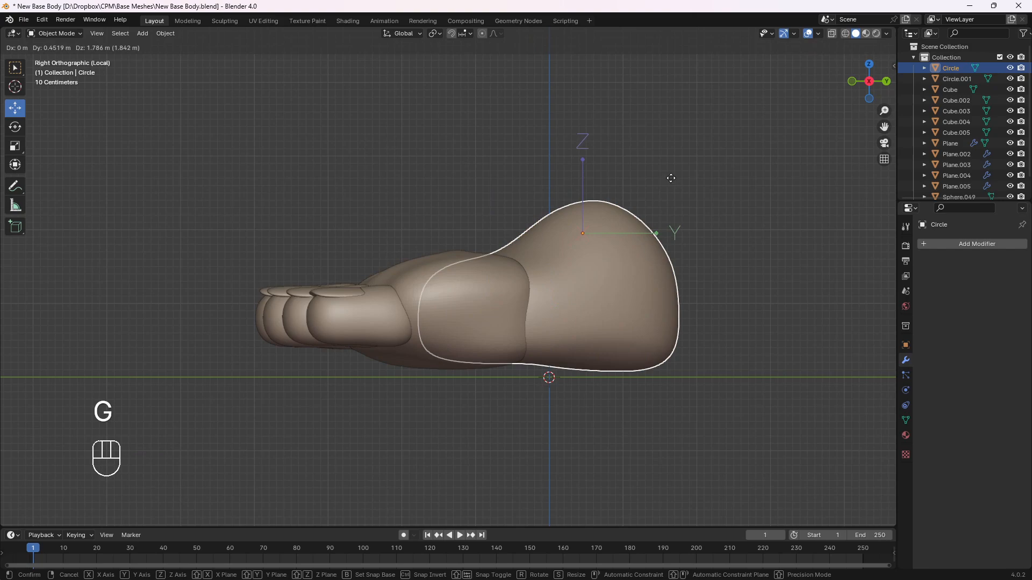
click(668, 171)
click(247, 145)
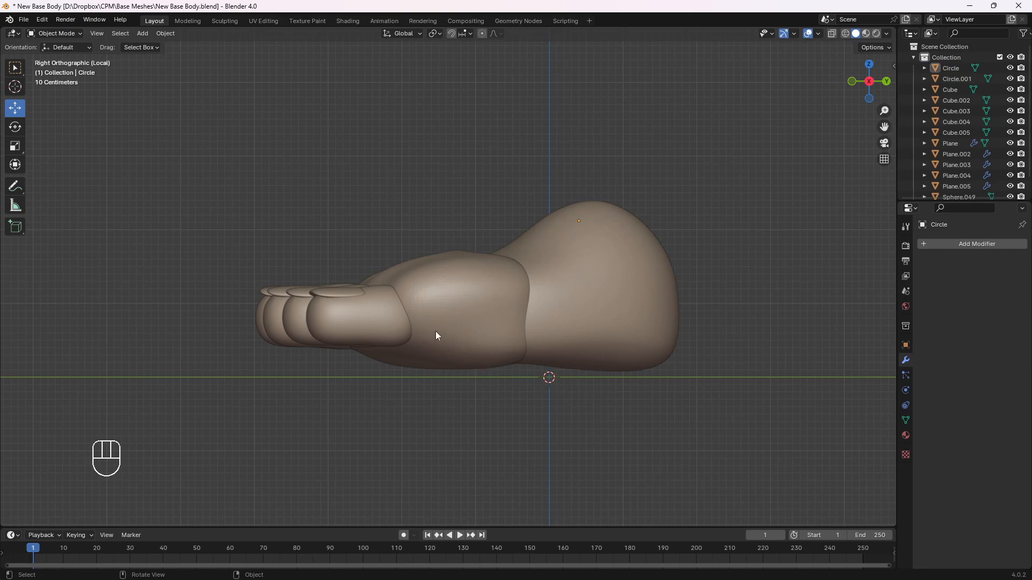
Turn off origin-only transforms
middle_drag(368, 169, 289, 264)
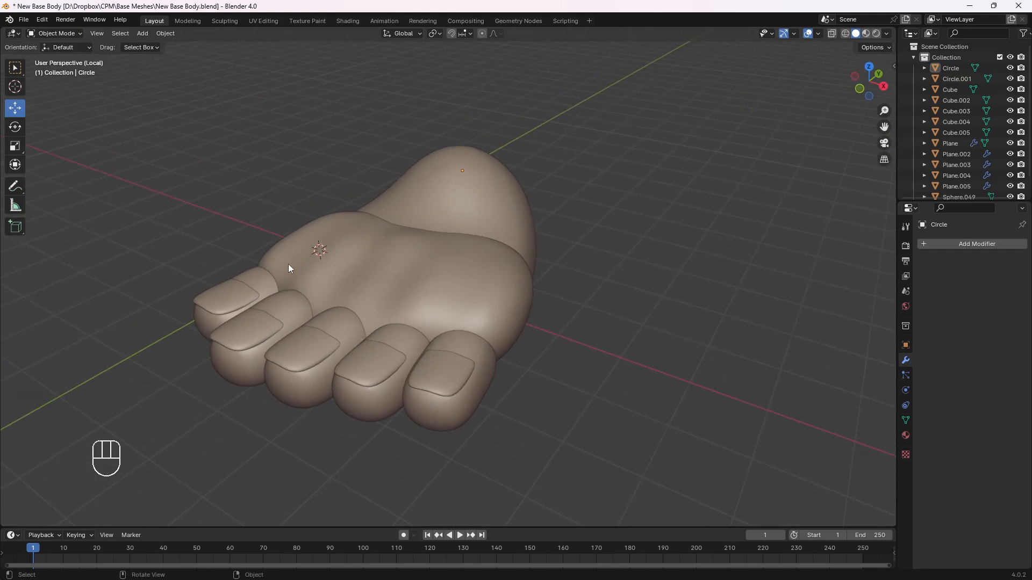
scroll(332, 278, up, 3)
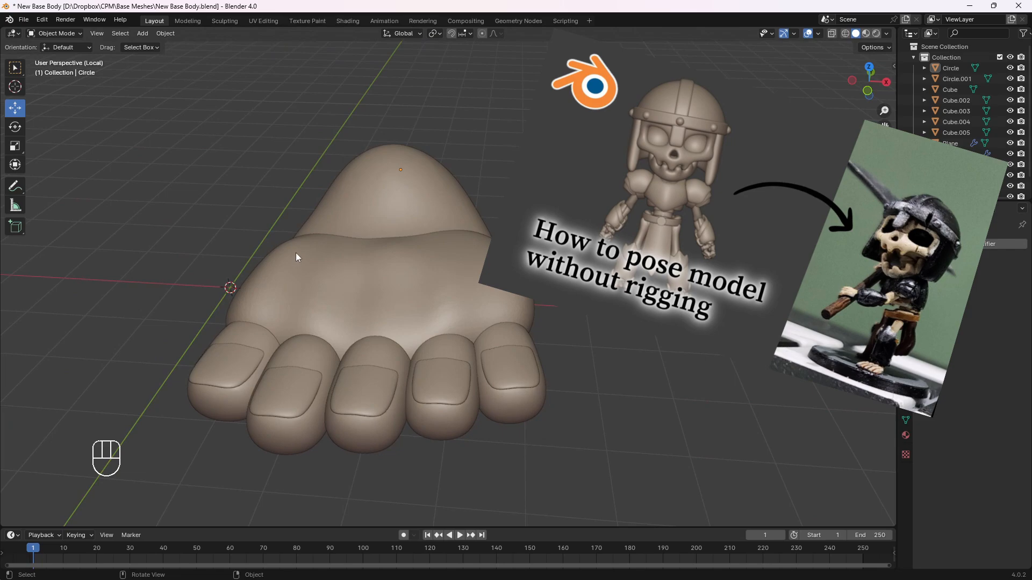
middle_drag(273, 248, 251, 287)
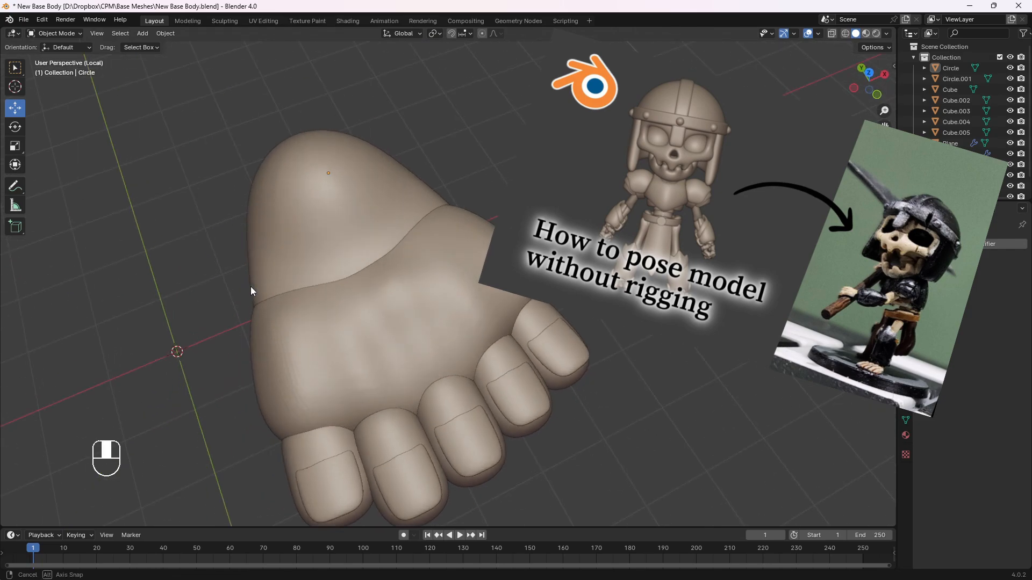
middle_drag(320, 320, 411, 367)
click(298, 365)
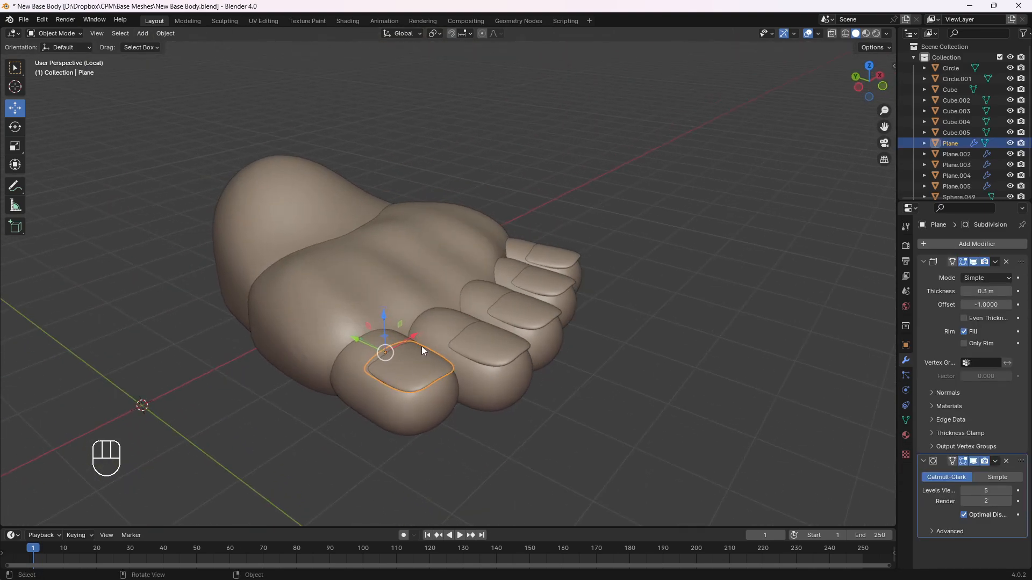
key(ctrl+period)
middle_drag(359, 331, 531, 366)
Parent the big toe's nail to the big toe with the Object option
click(527, 396)
click(520, 379)
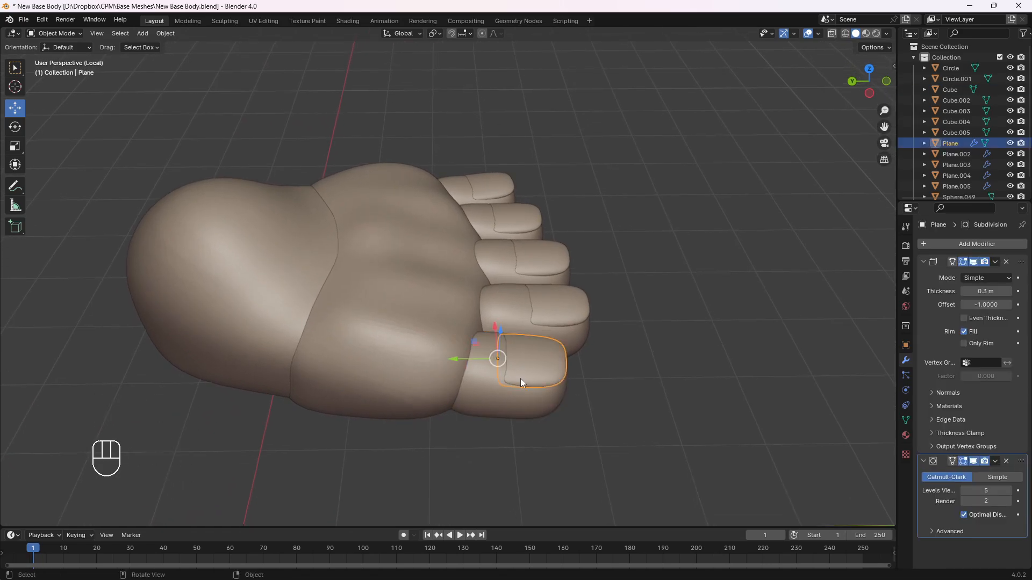
shift+click(505, 395)
click(524, 363)
shift+click(497, 399)
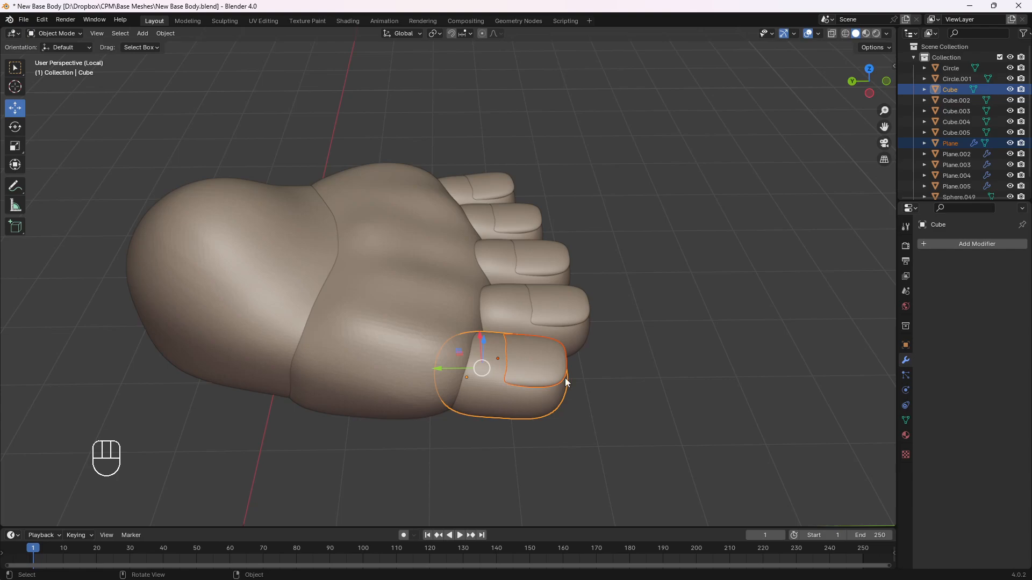
click(543, 366)
shift+click(502, 389)
key(ctrl+p)
click(489, 369)
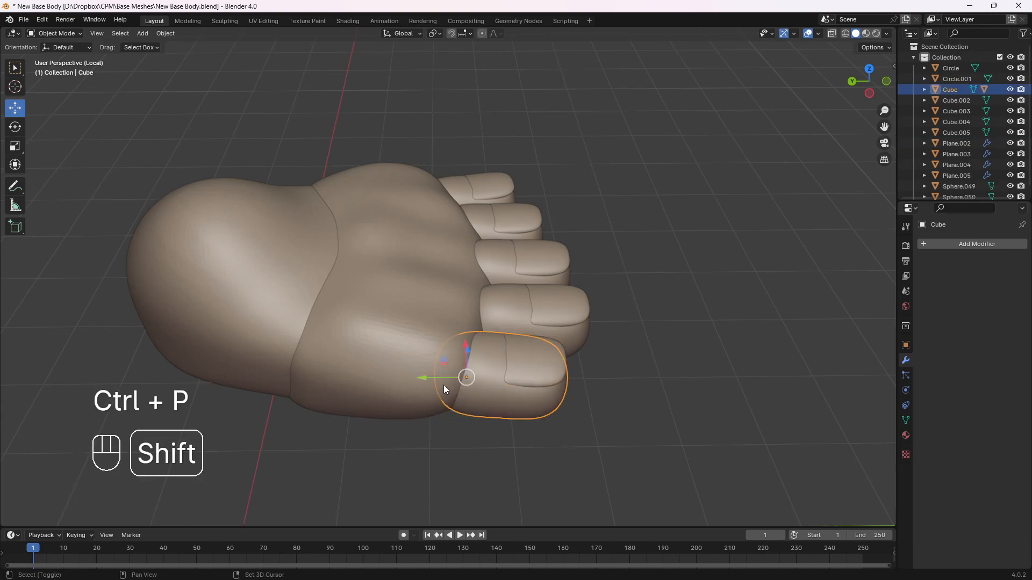
Parent the big toe to the front foot piece, and the front foot piece to the heel piece, as Object
shift+click(420, 377)
key(ctrl+p)
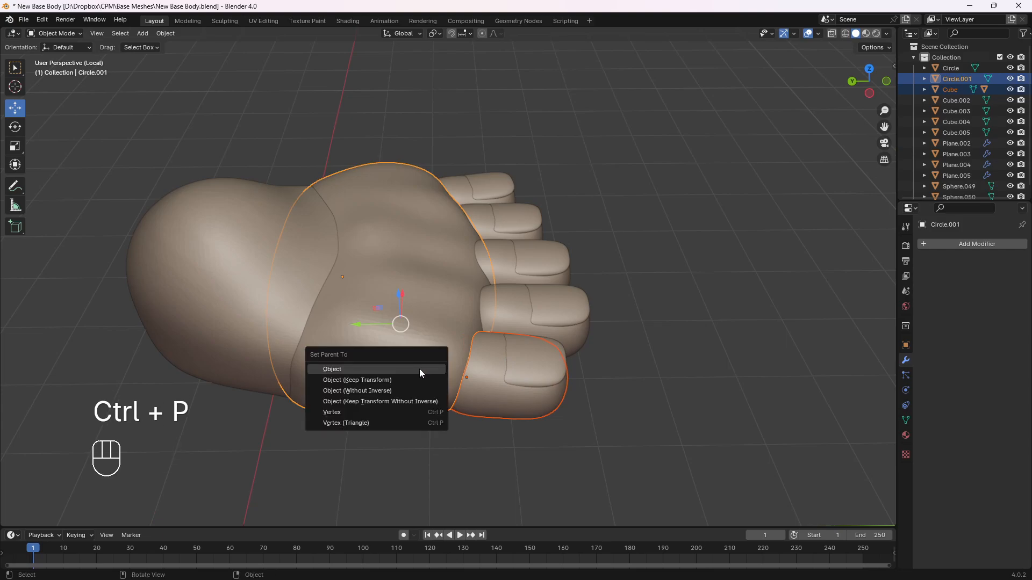
click(419, 368)
shift+click(248, 321)
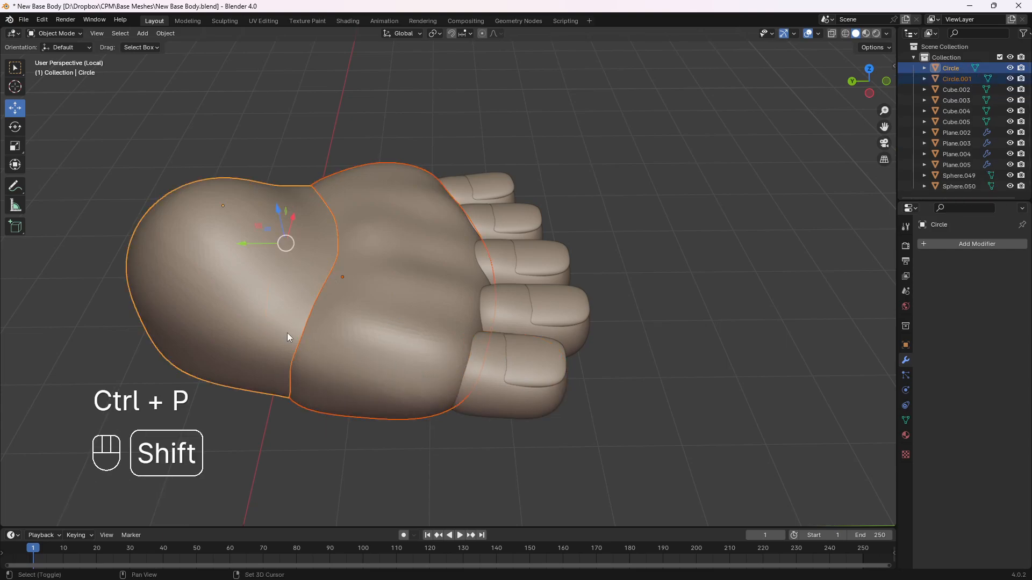
key(ctrl+p)
click(291, 329)
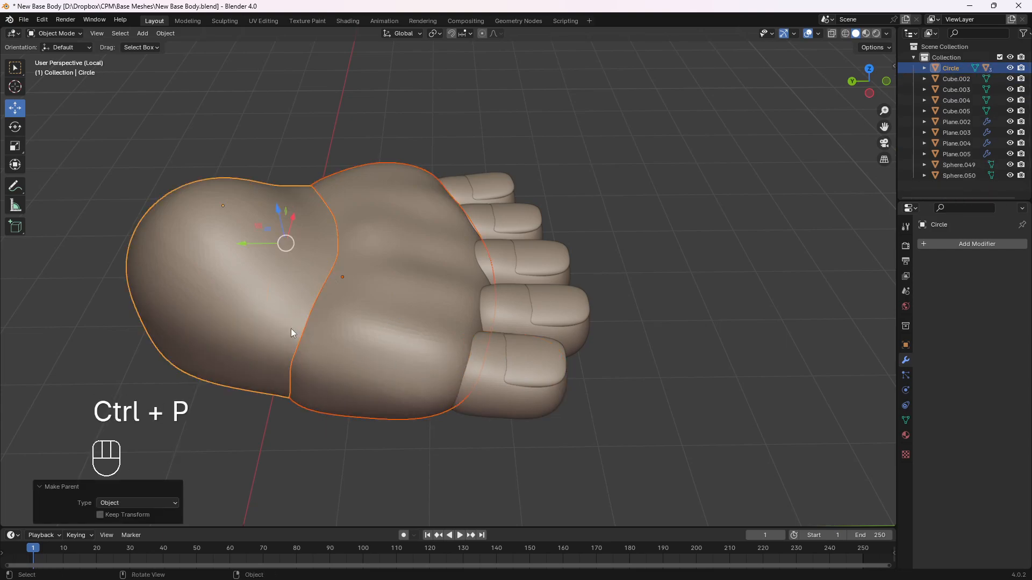
click(425, 350)
click(491, 381)
Parent the second toe's nail to its toe, and that toe to the front foot piece, as Object
middle_drag(491, 381, 435, 394)
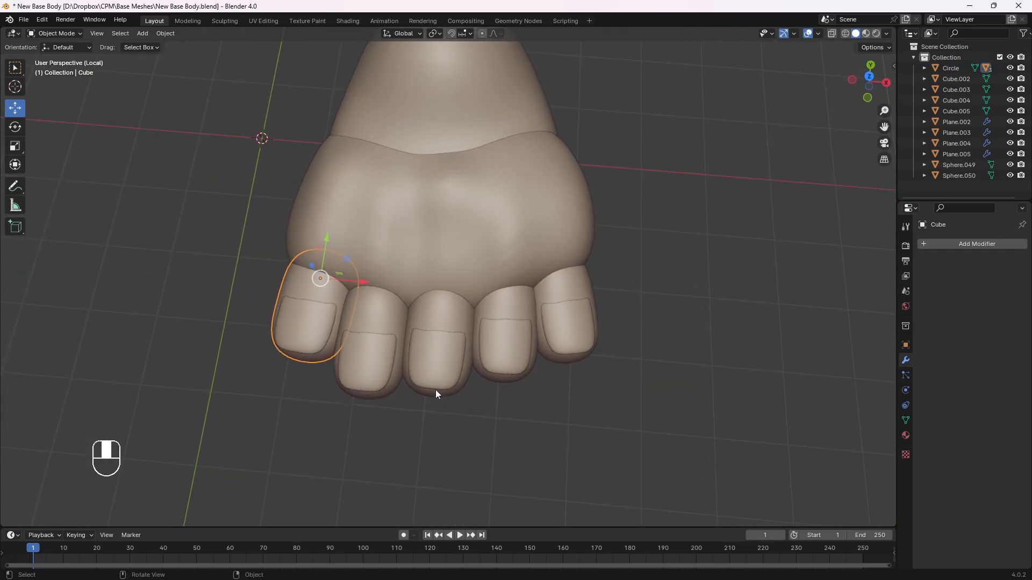
click(358, 359)
shift+click(373, 333)
middle_drag(411, 344, 388, 340)
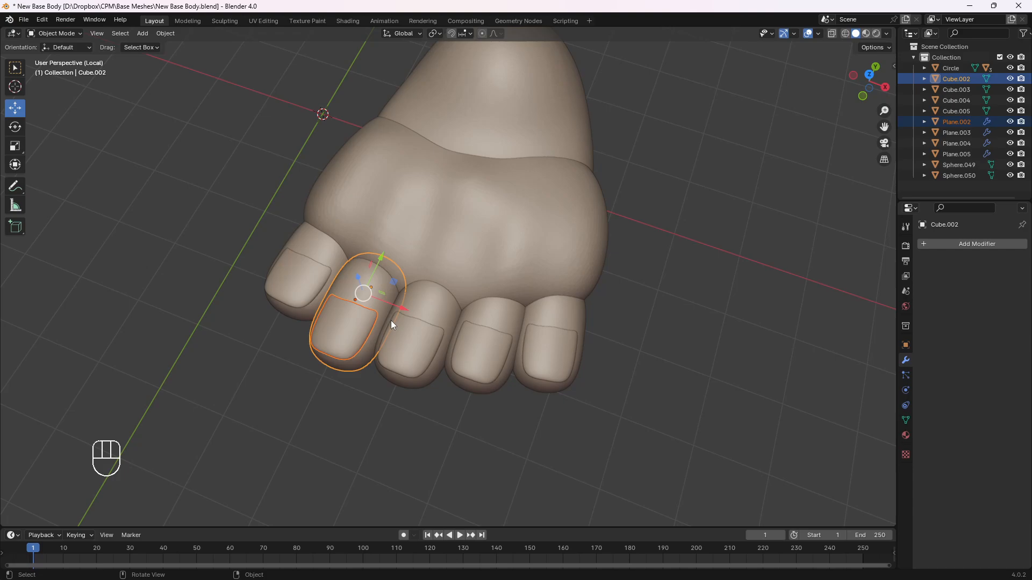
key(ctrl+p)
click(380, 322)
shift+click(403, 253)
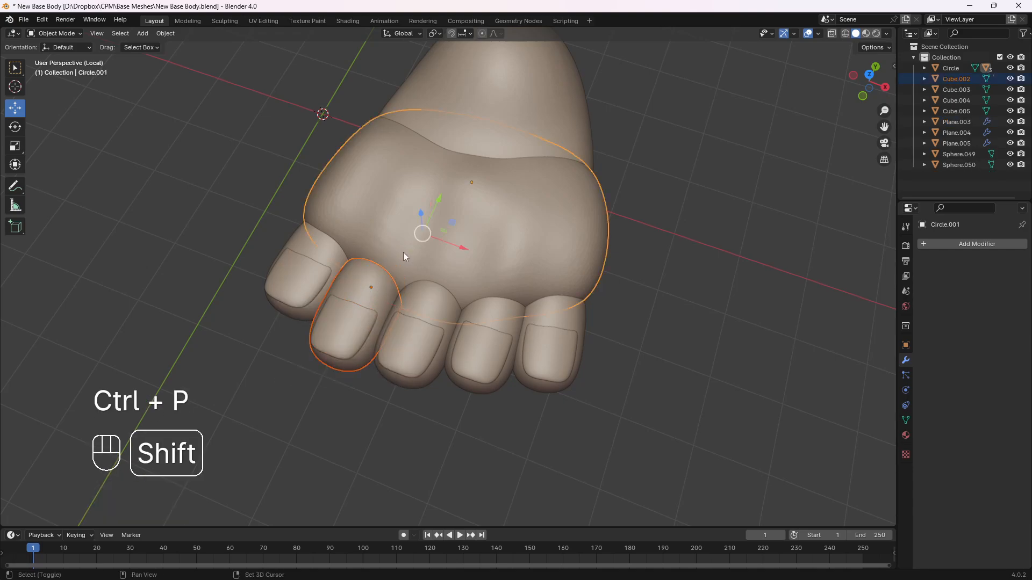
key(ctrl+p)
click(399, 262)
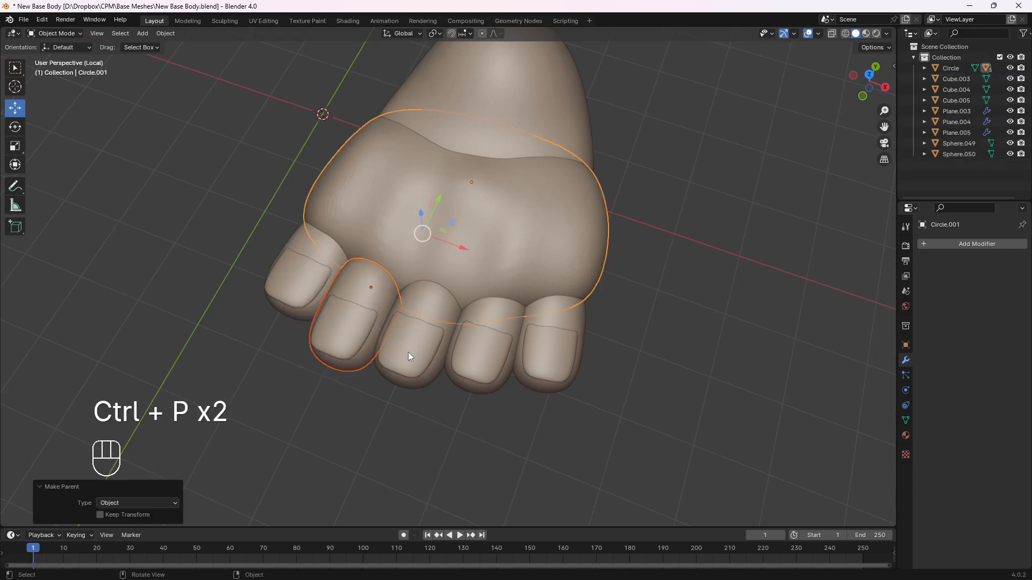
Parent the middle toe's nail to its toe, and that toe to the front foot piece, as Object
click(431, 308)
shift+click(431, 307)
key(ctrl+p)
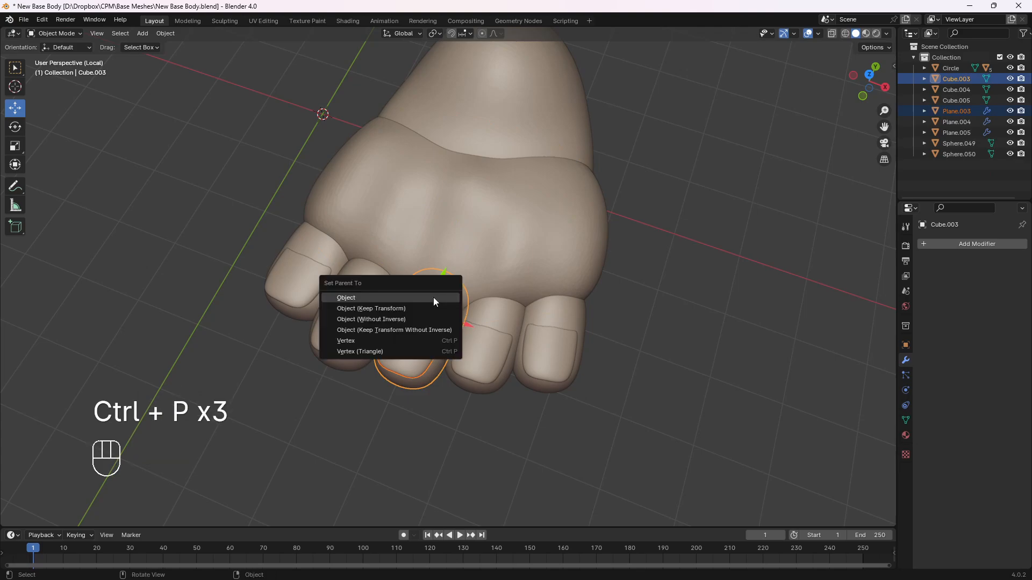
click(433, 298)
shift+click(460, 262)
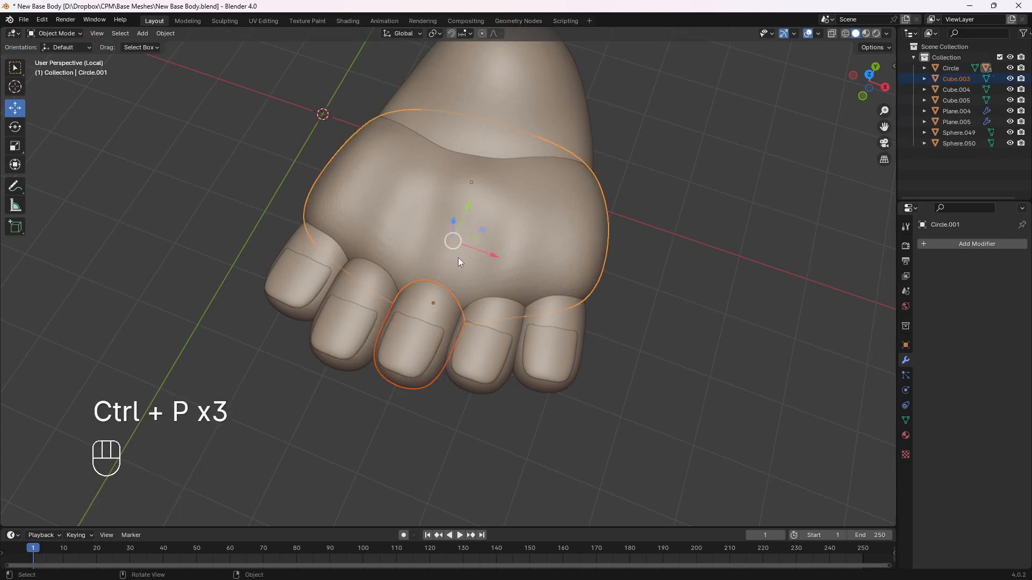
key(ctrl+p)
click(456, 258)
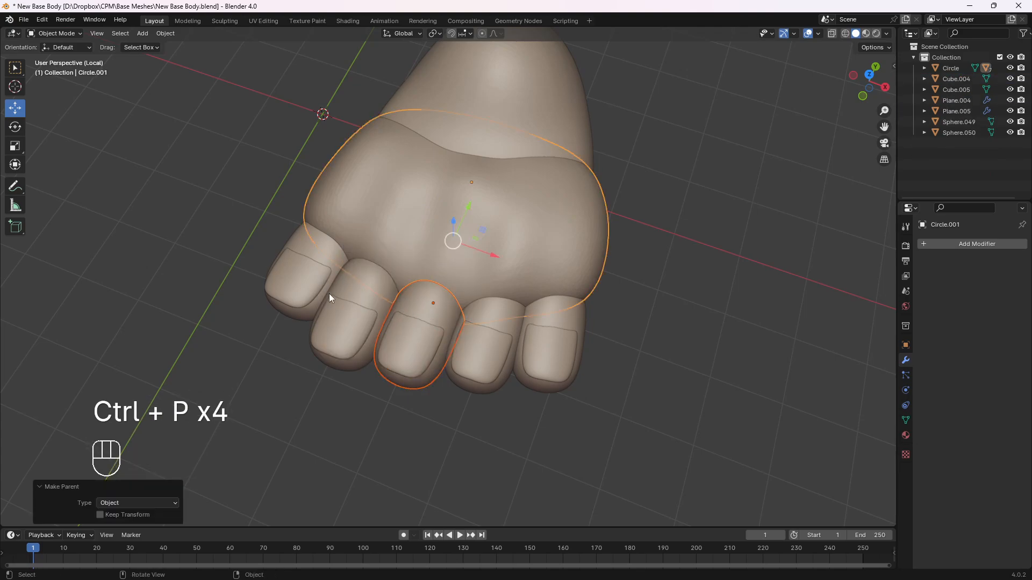
Duplicate the big toe with its nail beside the foot, offset about -2.09 m in X, -0.26 m in Y and 0.23 m in Z
click(284, 257)
shift+click(305, 304)
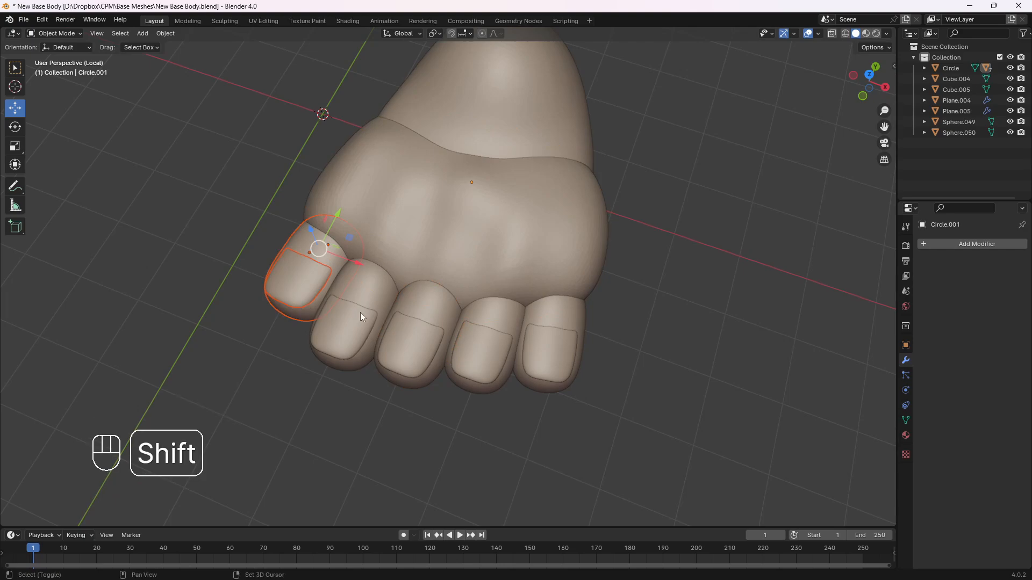
key(shift+d)
click(225, 255)
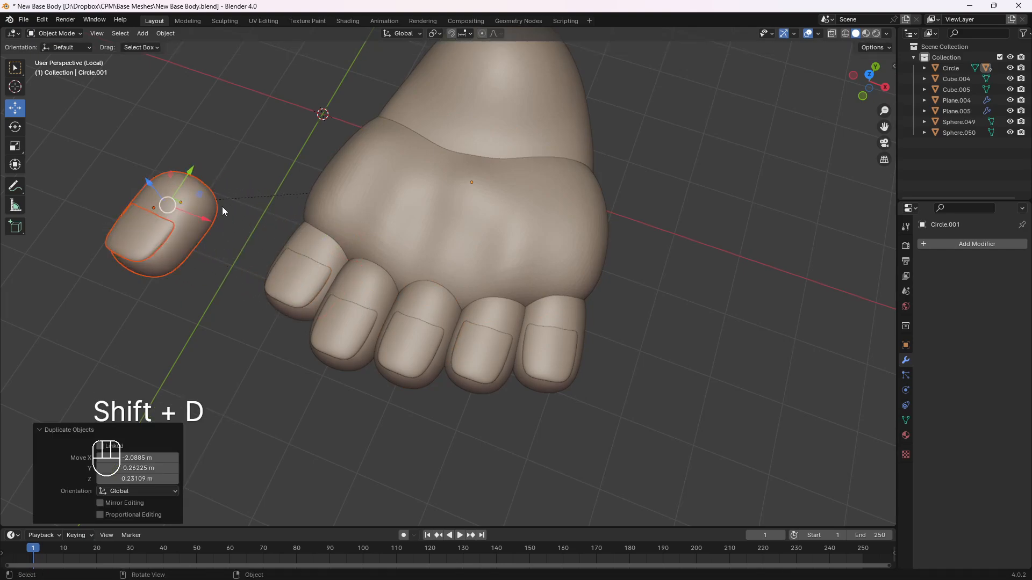
click(390, 214)
key(r)
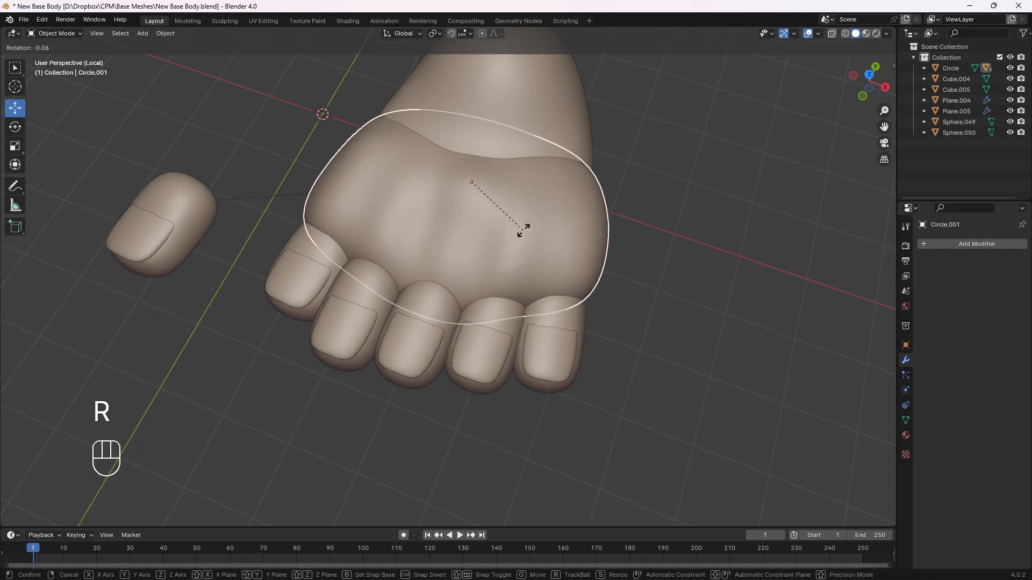
right_click(428, 225)
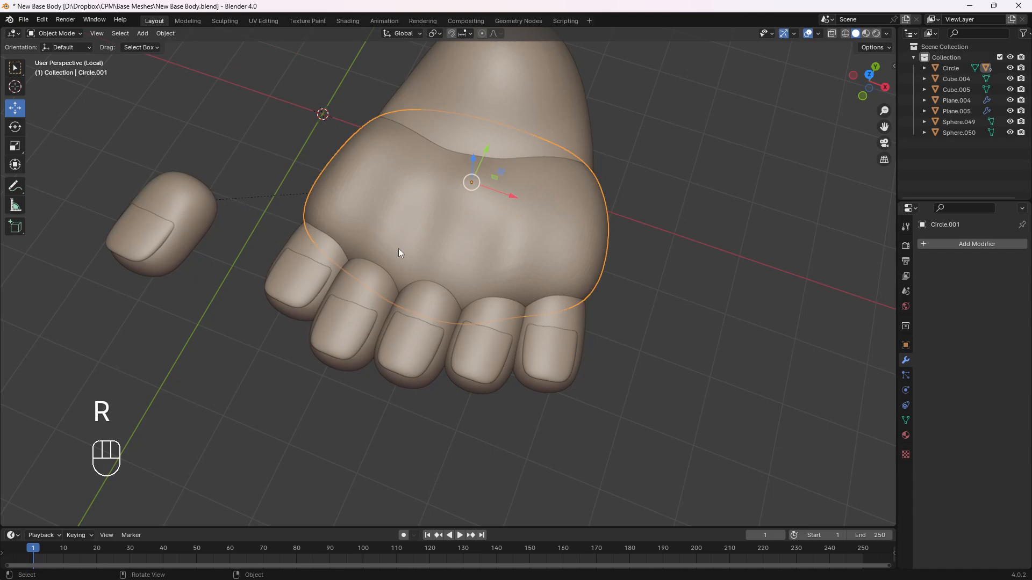
Delete the duplicated toe and its nail lying beside the foot
click(214, 227)
key(Delete)
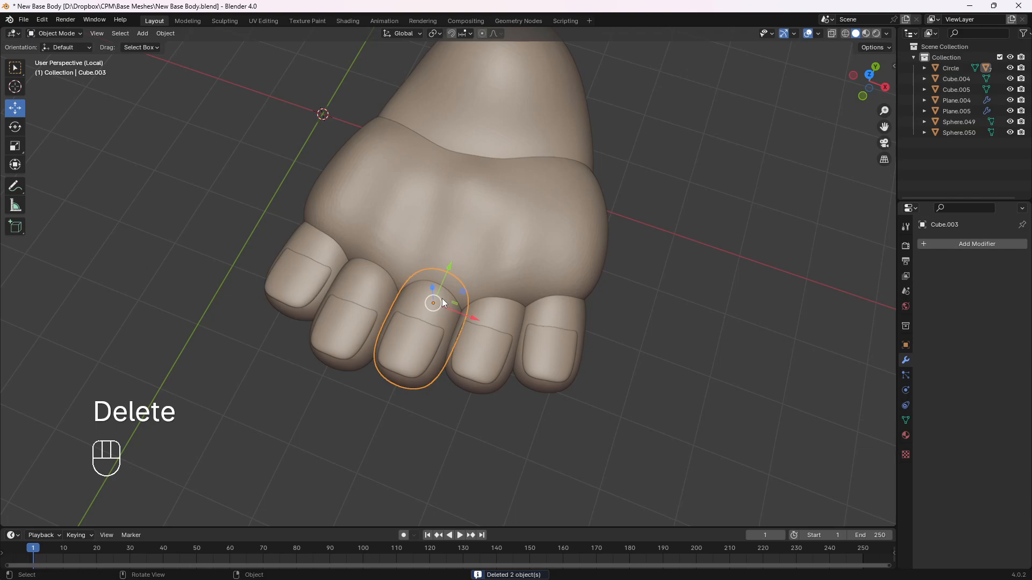
Parent the fourth toe's nail to its toe, and that toe to the front foot piece, as Object
click(487, 352)
shift+click(504, 320)
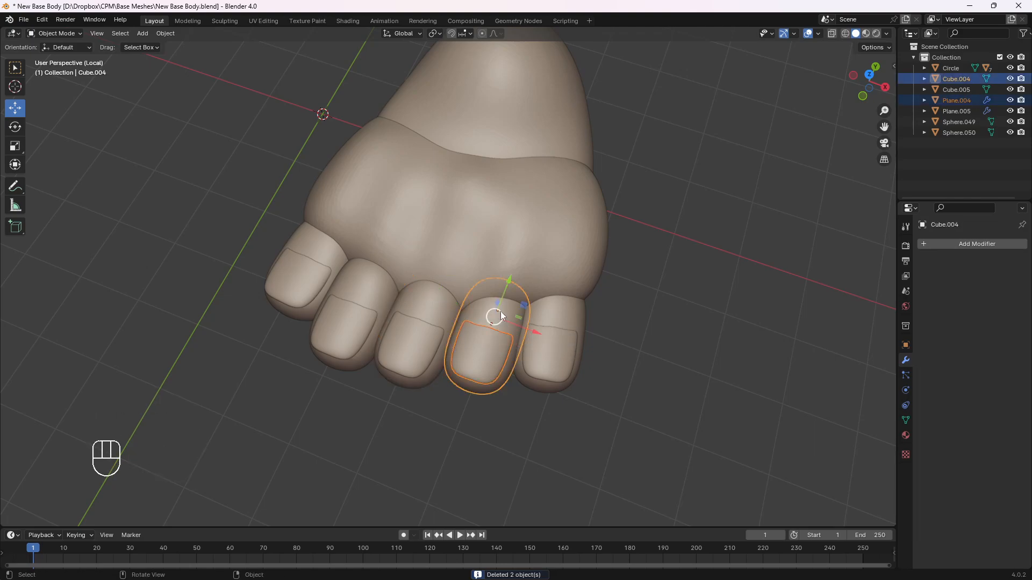
key(ctrl+p)
click(479, 316)
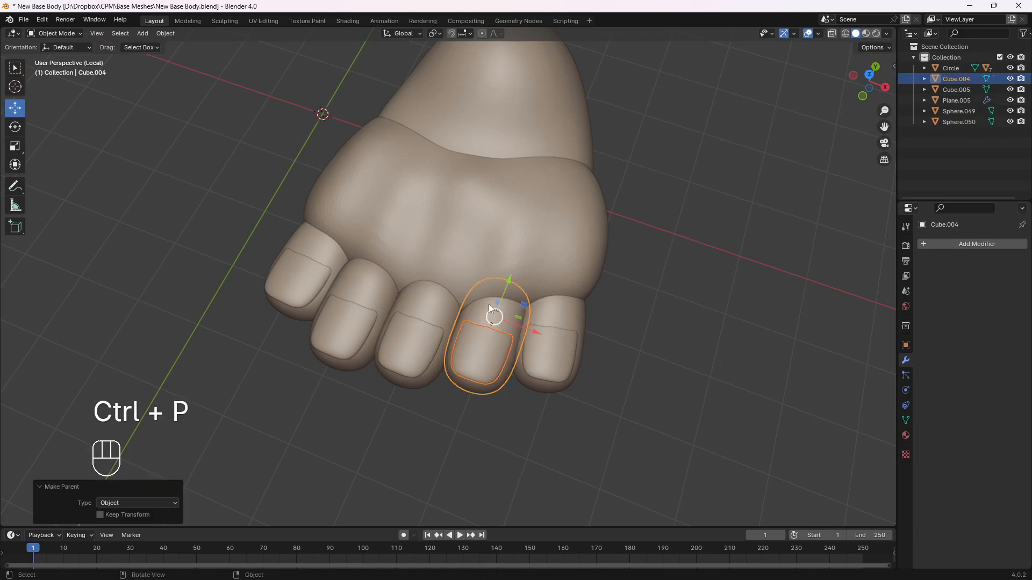
shift+click(495, 273)
key(ctrl+p)
click(489, 269)
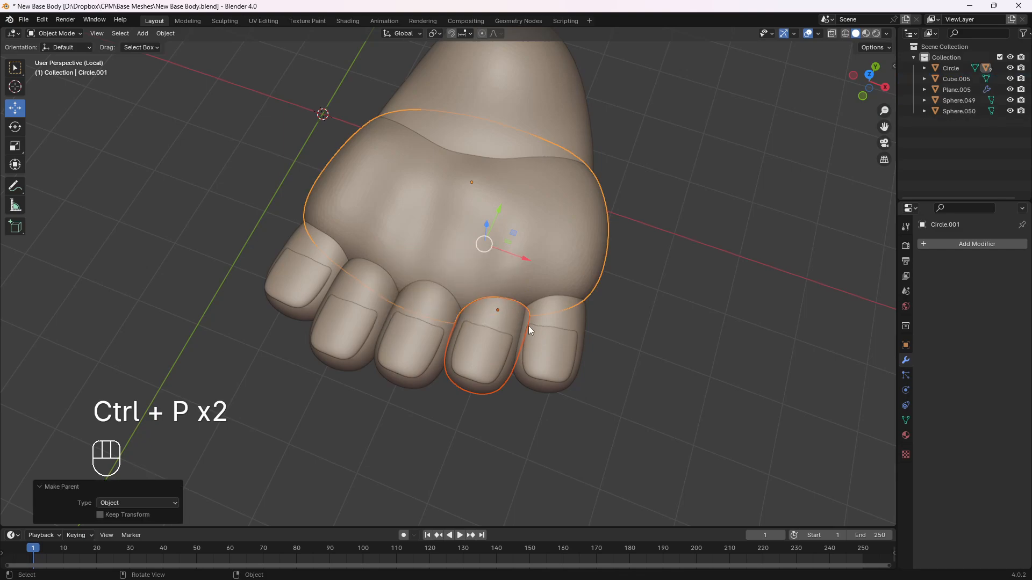
Parent the fifth toe's nail to its toe, and that toe to the front foot piece, as Object
click(538, 329)
shift+click(545, 311)
key(ctrl+p)
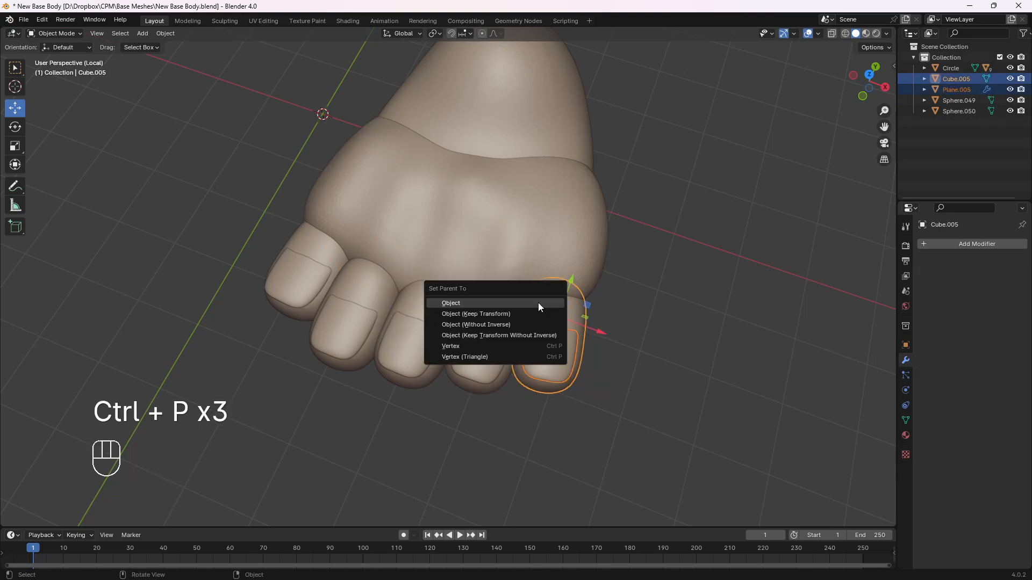
click(537, 302)
shift+click(541, 277)
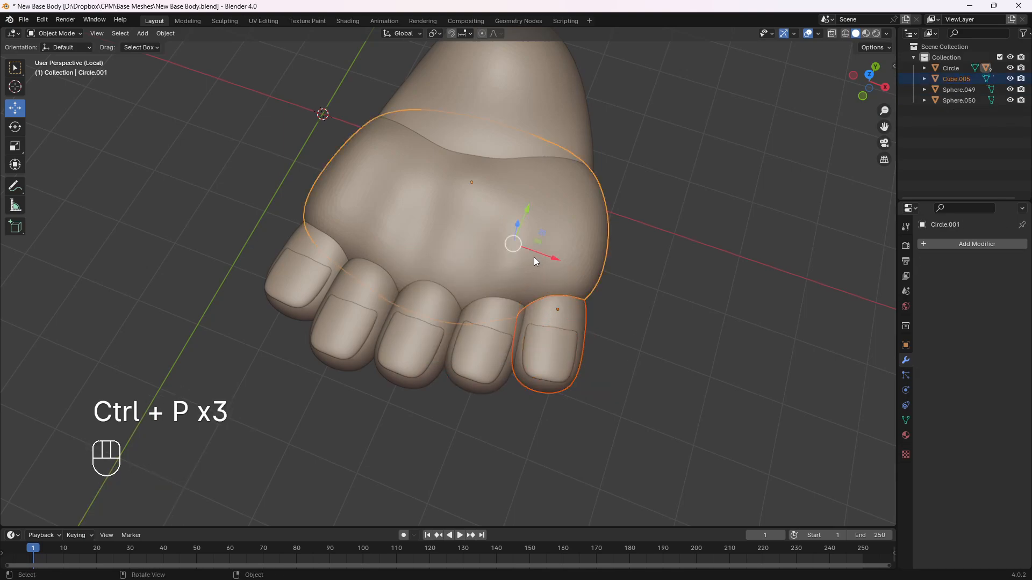
key(ctrl+p)
click(534, 257)
click(534, 257)
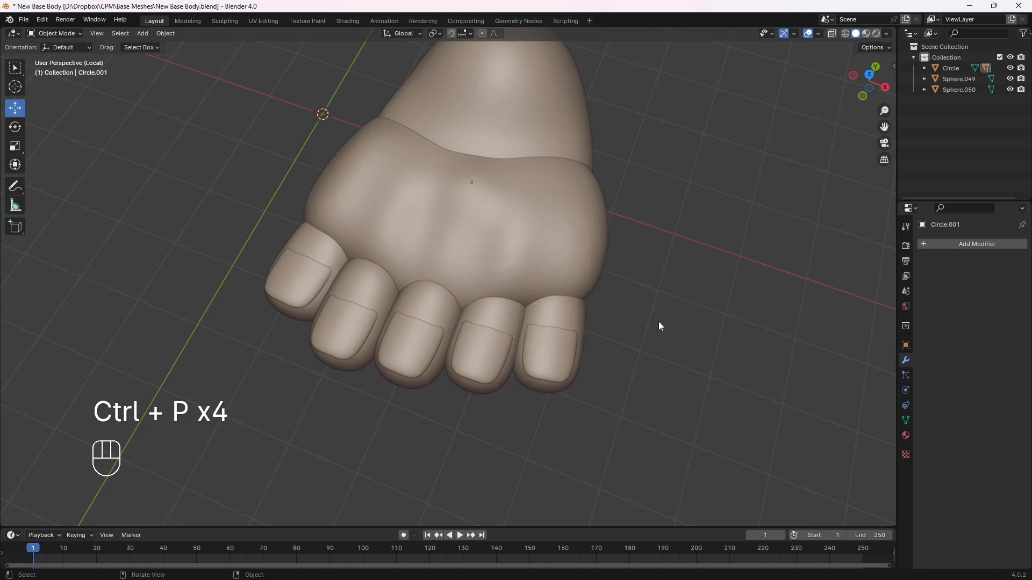
Test the toe parenting with a trial rotation of the front foot piece and of the fifth toe about Z
key(KP_3)
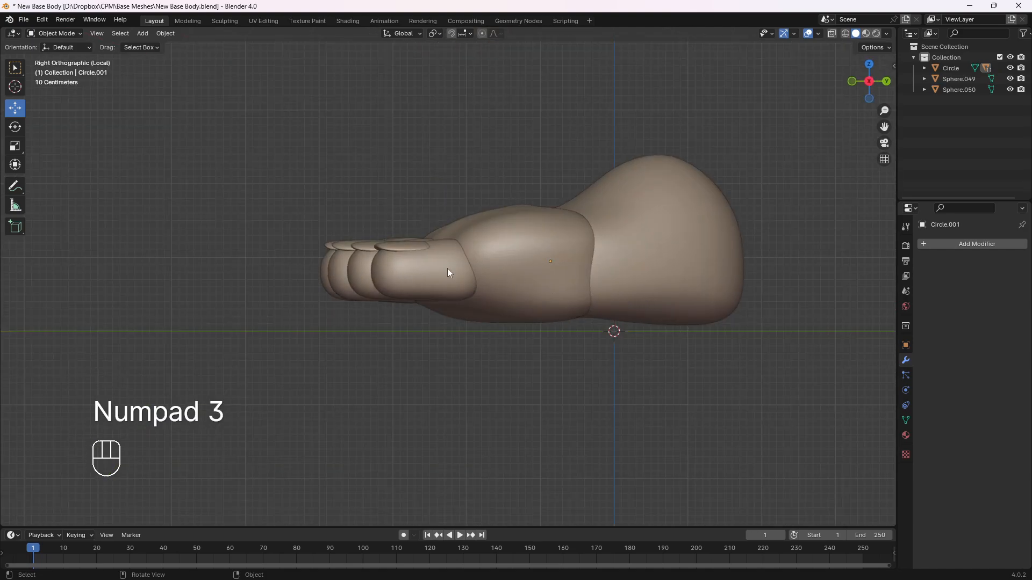
key(r)
click(499, 247)
middle_drag(479, 247, 557, 340)
key(r)
right_click(526, 305)
key(r)
key(z)
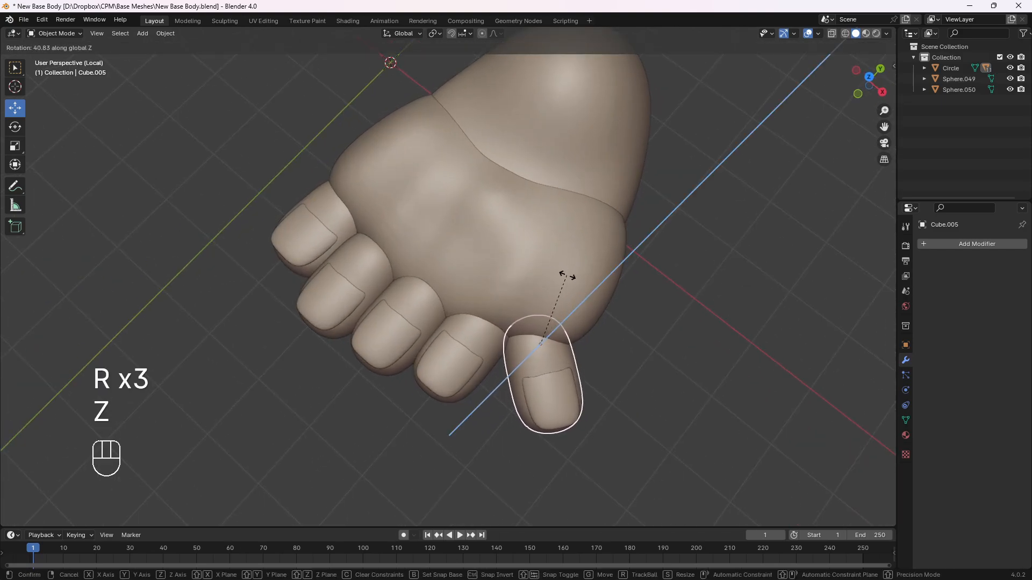
click(606, 330)
Test the foot hierarchy with trial rotations of the front foot piece and the heel piece about X
middle_drag(604, 372, 501, 265)
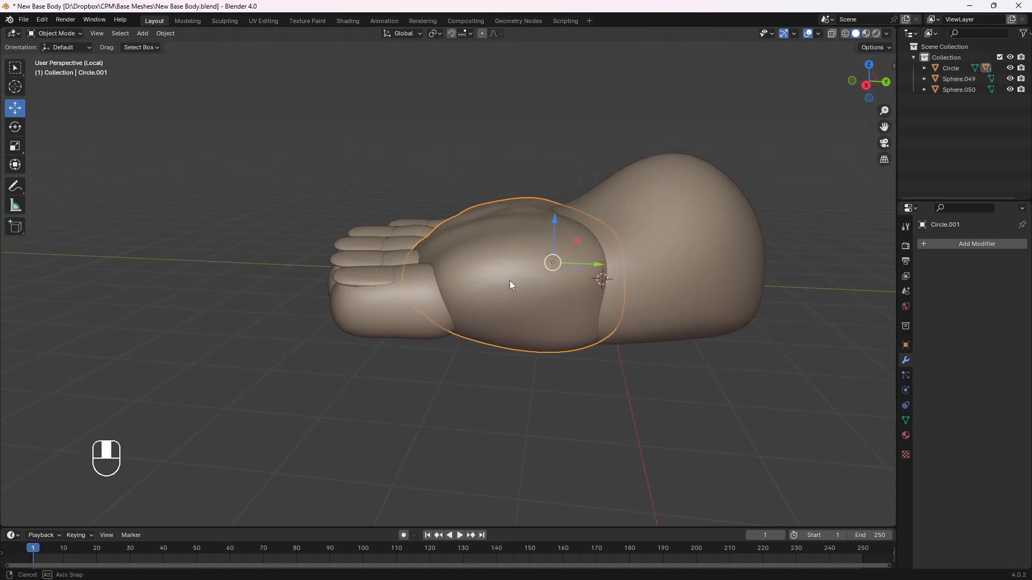
key(r)
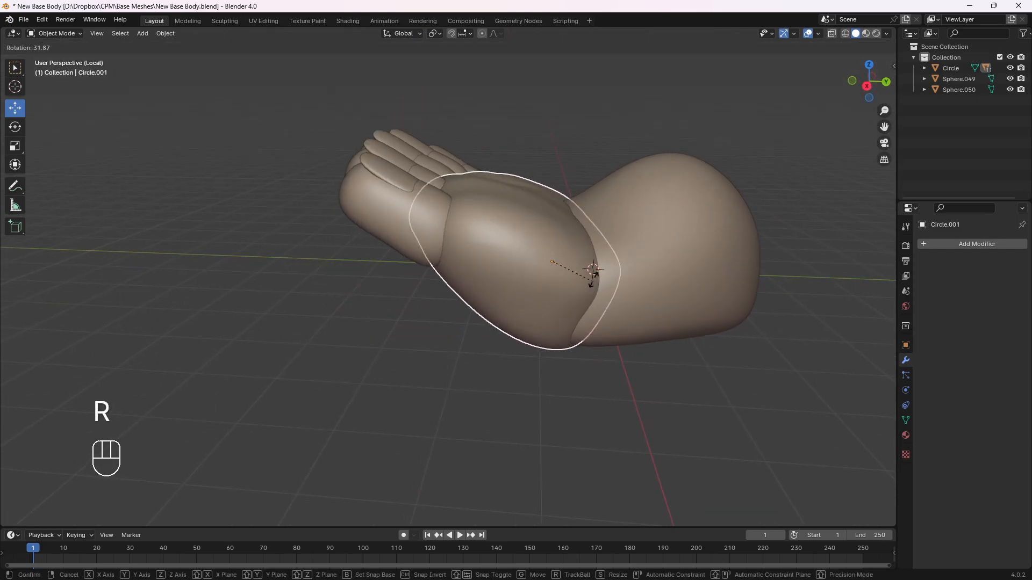
key(x)
click(556, 268)
middle_drag(557, 268, 720, 212)
click(639, 287)
key(r)
key(x)
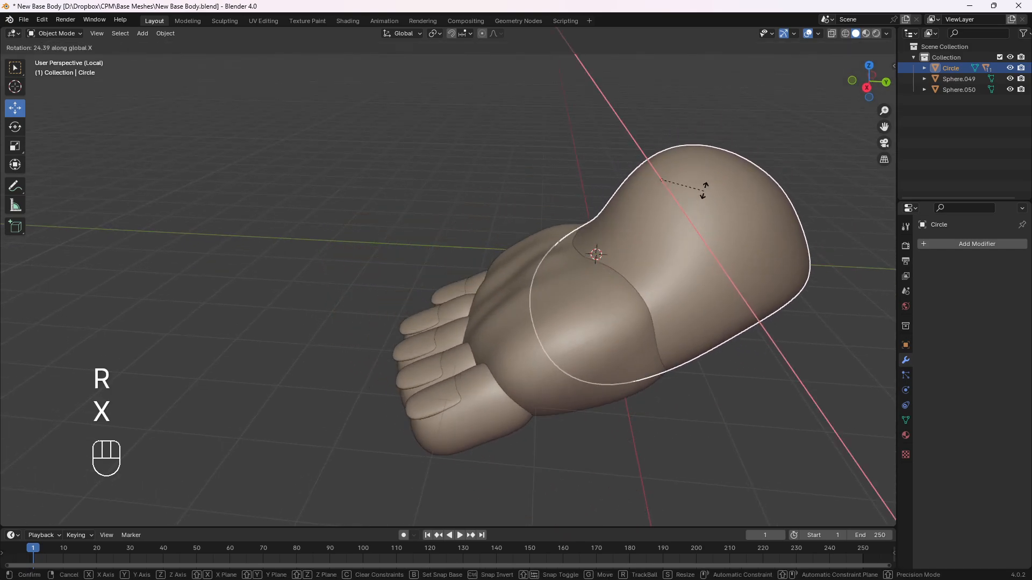
click(702, 231)
Rotate the heel piece with the parented foot by -65.5° in the right orthographic view
key(KP_3)
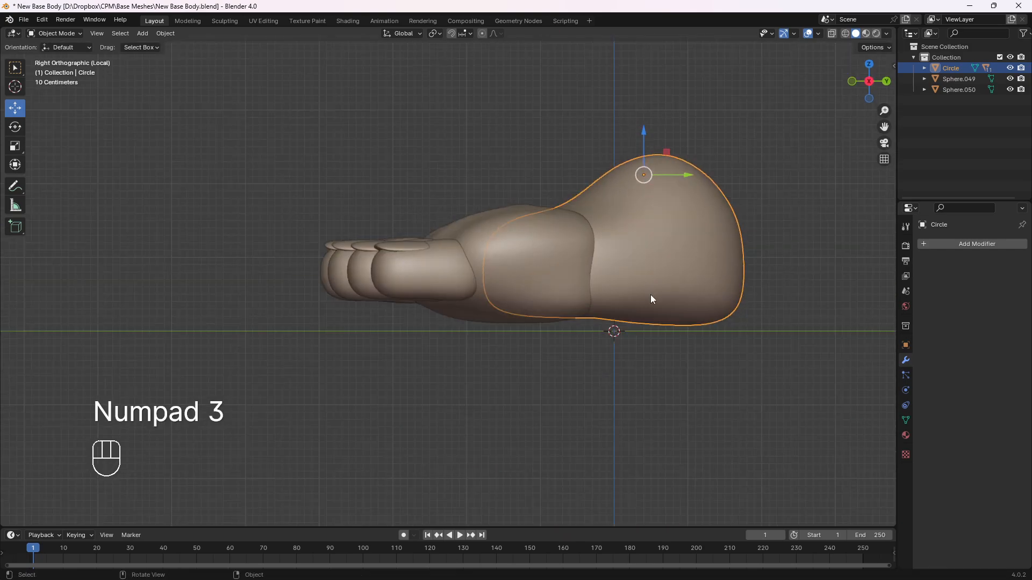
shift+middle_drag(670, 308, 523, 288)
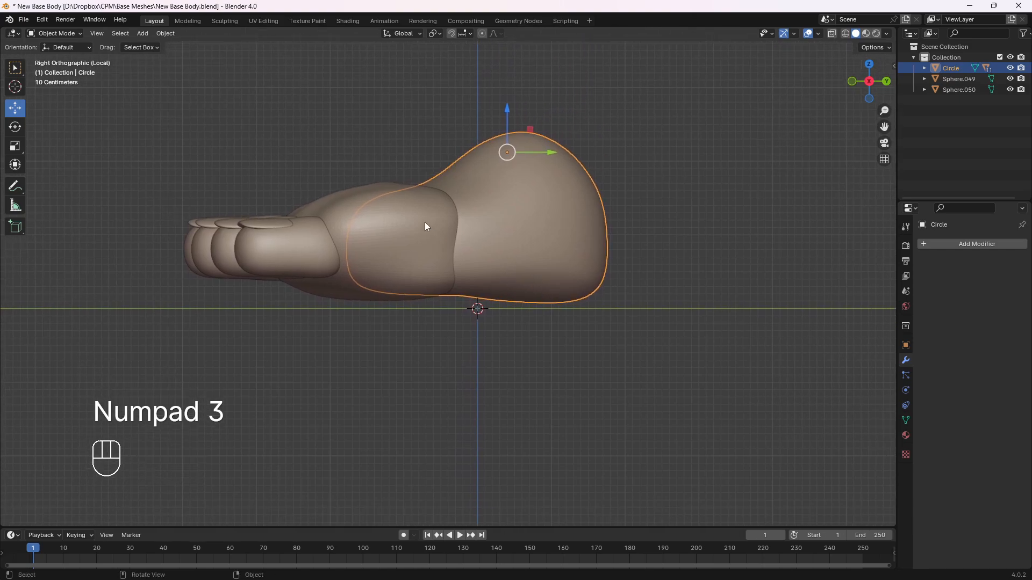
shift+middle_drag(426, 228, 421, 269)
key(r)
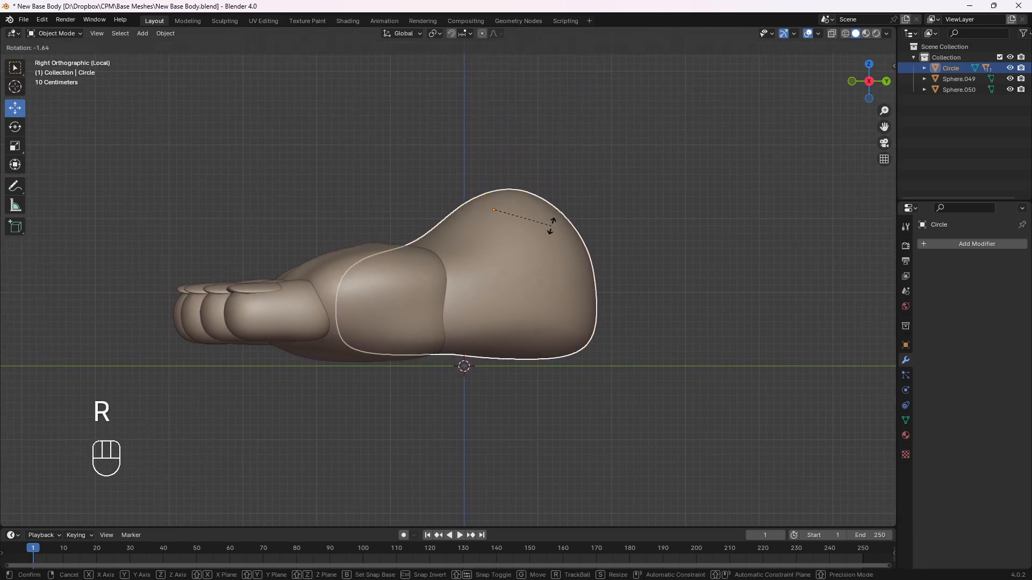
click(526, 179)
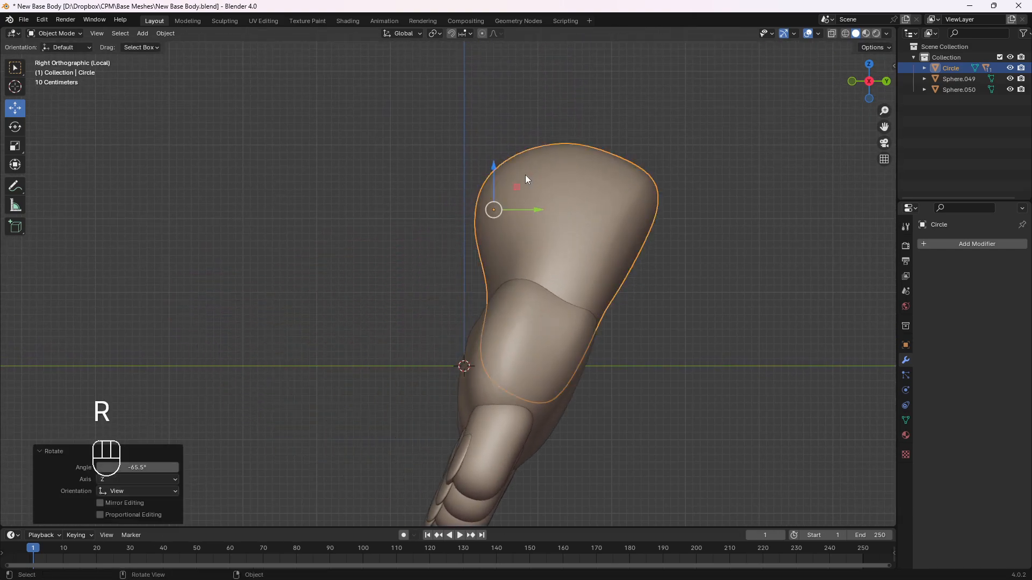
Rotate the front foot piece with its toes by 65.2° in the right view, bending it at the heel
click(550, 317)
key(r)
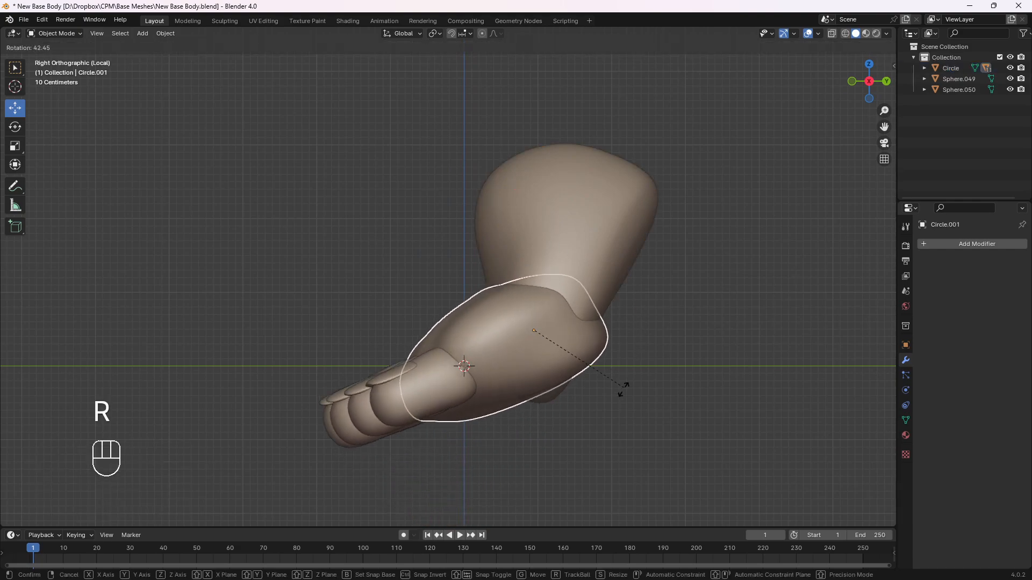
click(600, 427)
Put the heel piece into Sculpt Mode, working on the part that pokes through the sole
middle_drag(601, 427, 341, 330)
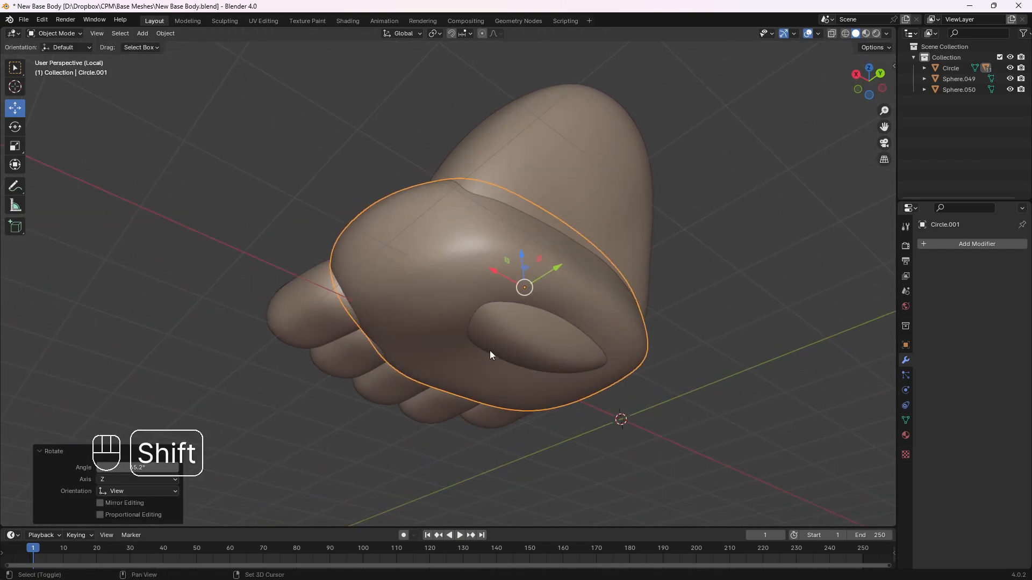
shift+middle_drag(490, 353, 409, 256)
middle_drag(362, 287, 459, 325)
key(KP_3)
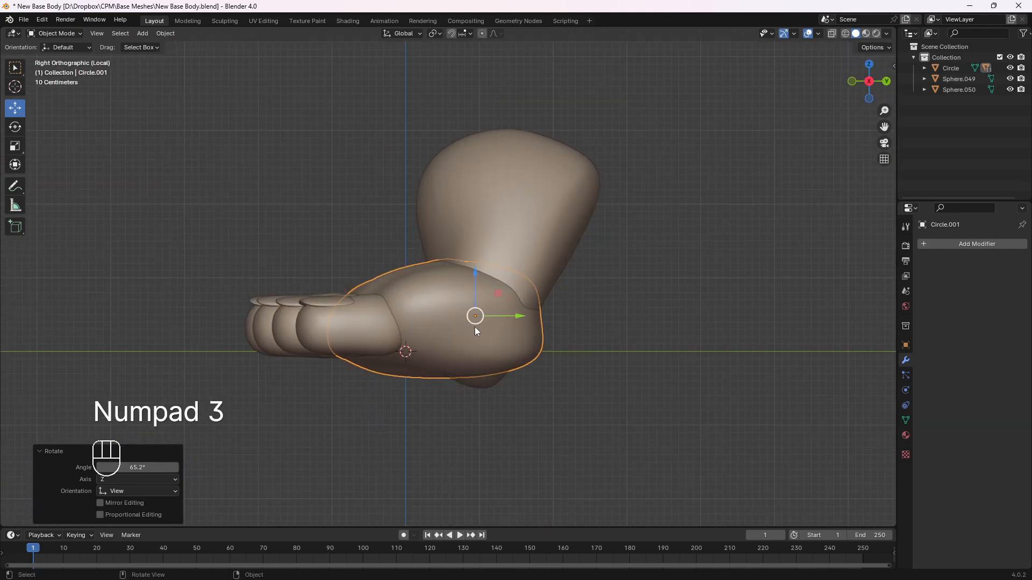
shift+middle_drag(501, 377, 474, 362)
click(469, 359)
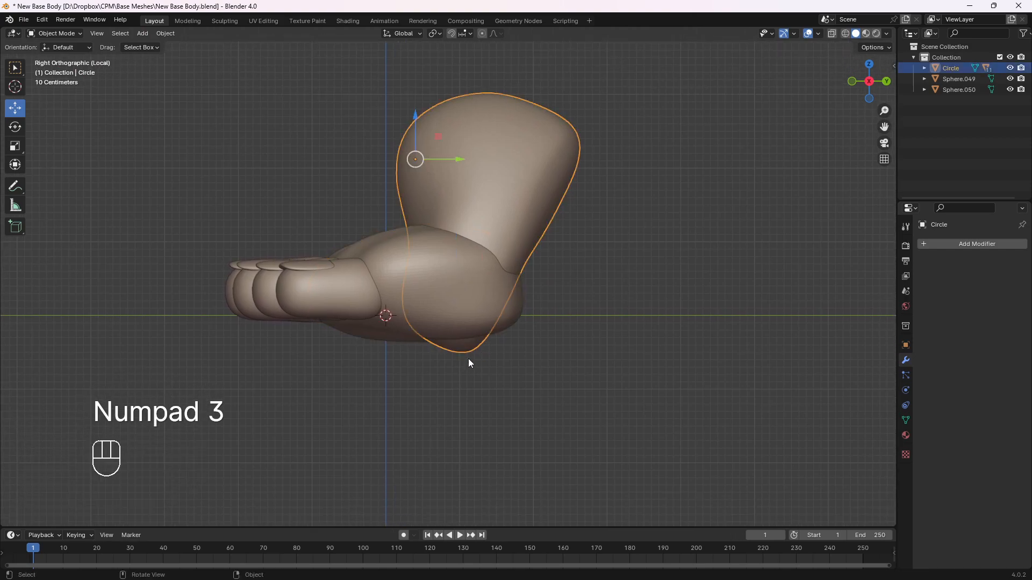
click(56, 34)
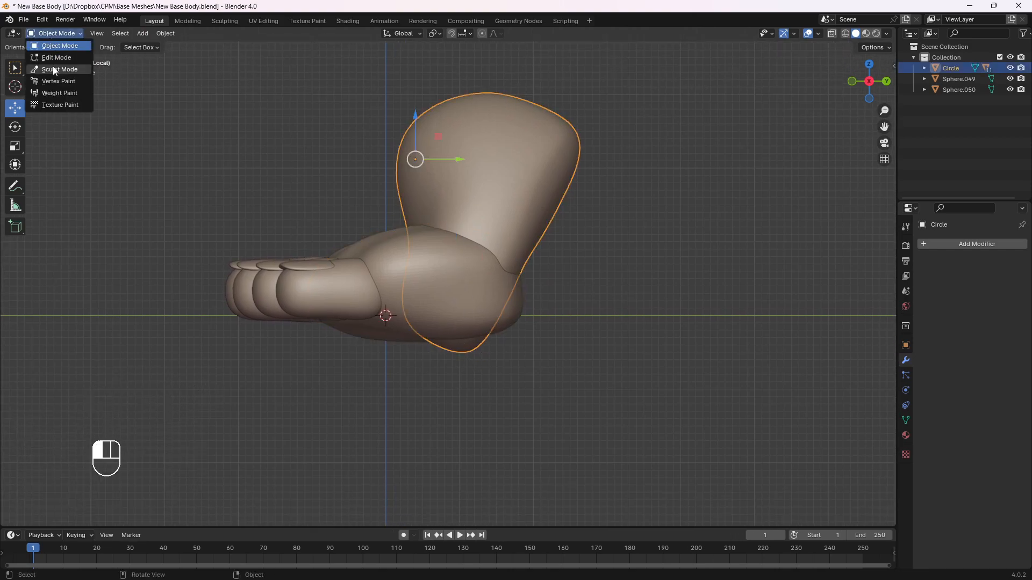
click(54, 59)
middle_drag(479, 329, 439, 260)
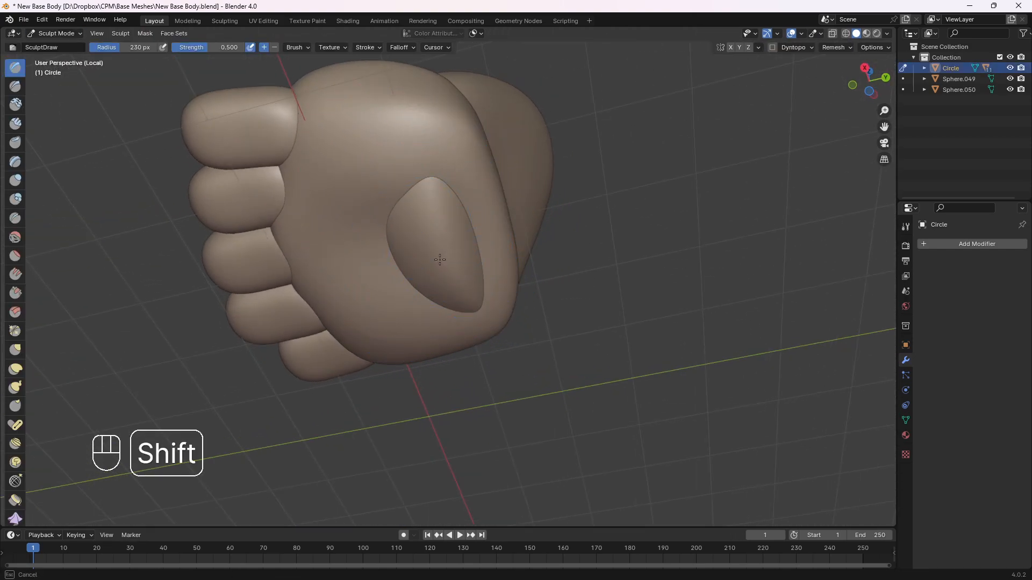
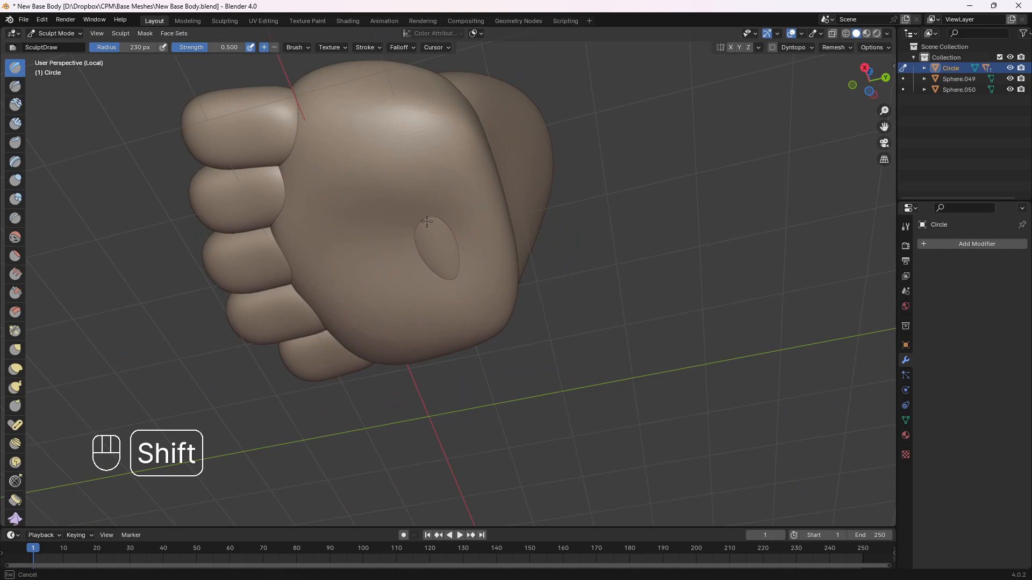
Smooth down the part of the heel piece poking through the sole, and switch the front foot piece to Sculpt Mode
mouse_move(440, 245)
middle_down()
mouse_move(451, 283)
mouse_move(414, 334)
mouse_move(511, 313)
mouse_move(463, 300)
middle_up()
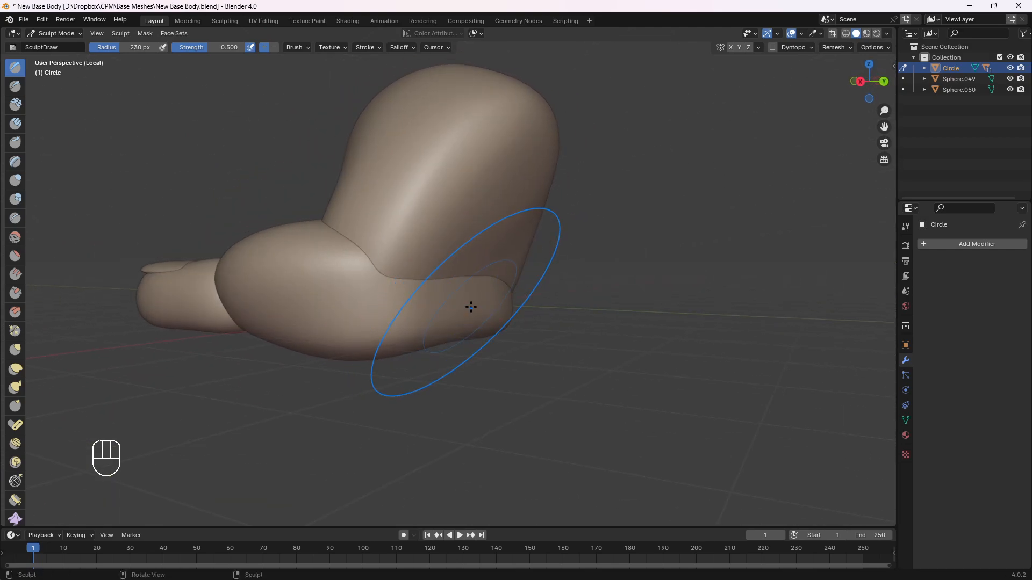
click(60, 33)
click(60, 45)
click(370, 310)
click(60, 33)
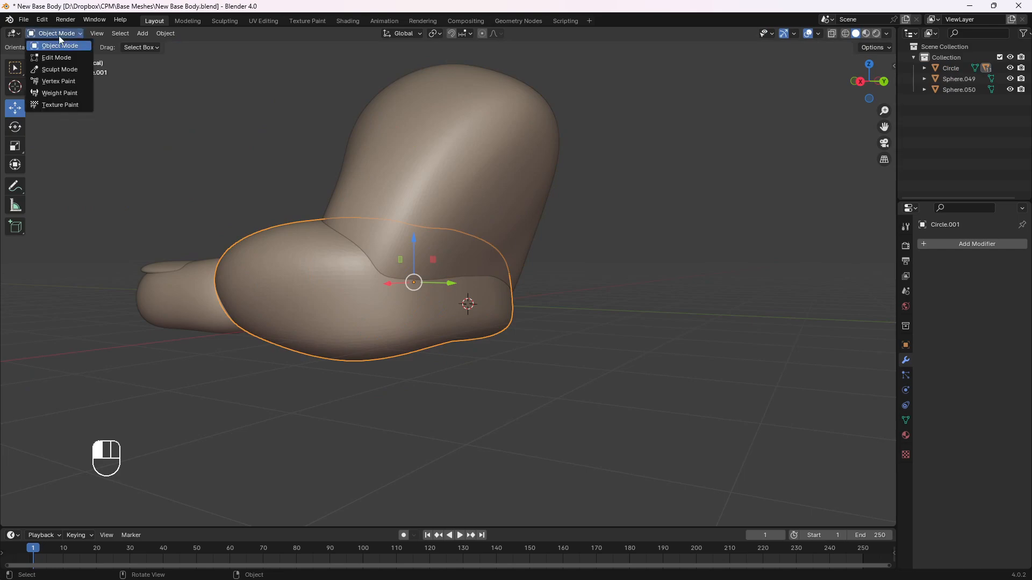
click(61, 69)
Smooth the back and underside of the front foot piece around the heel, and return to Object Mode with nothing selected
mouse_move(398, 306)
middle_down()
mouse_move(396, 269)
mouse_move(345, 272)
mouse_move(360, 247)
middle_up()
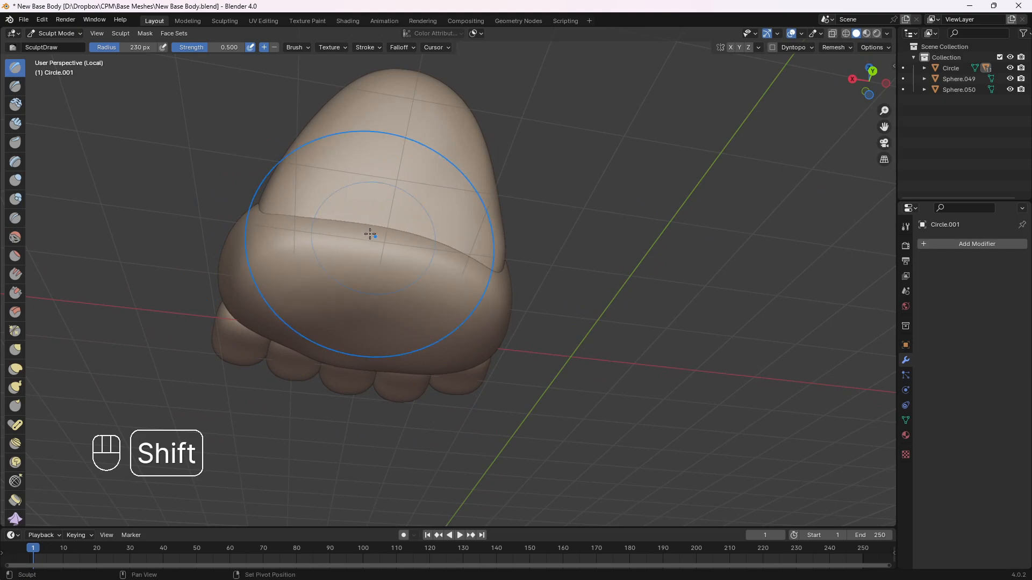
mouse_move(371, 232)
middle_down()
mouse_move(451, 283)
mouse_move(426, 272)
mouse_move(326, 269)
middle_up()
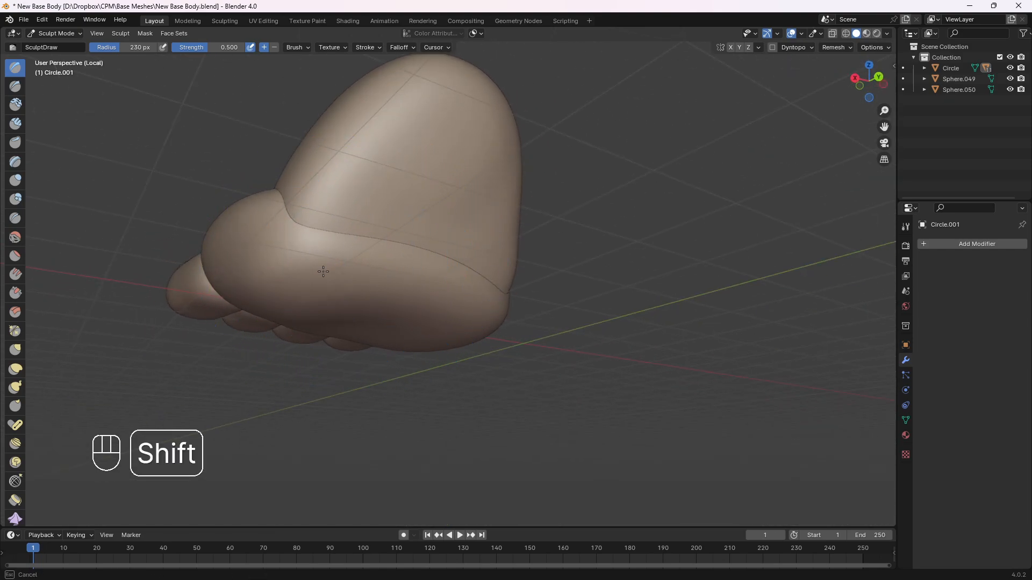
shift+drag(386, 281, 438, 293)
middle_drag(446, 294, 370, 280)
mouse_move(371, 290)
shift+mouse_down()
mouse_move(433, 305)
mouse_move(425, 301)
shift+mouse_up()
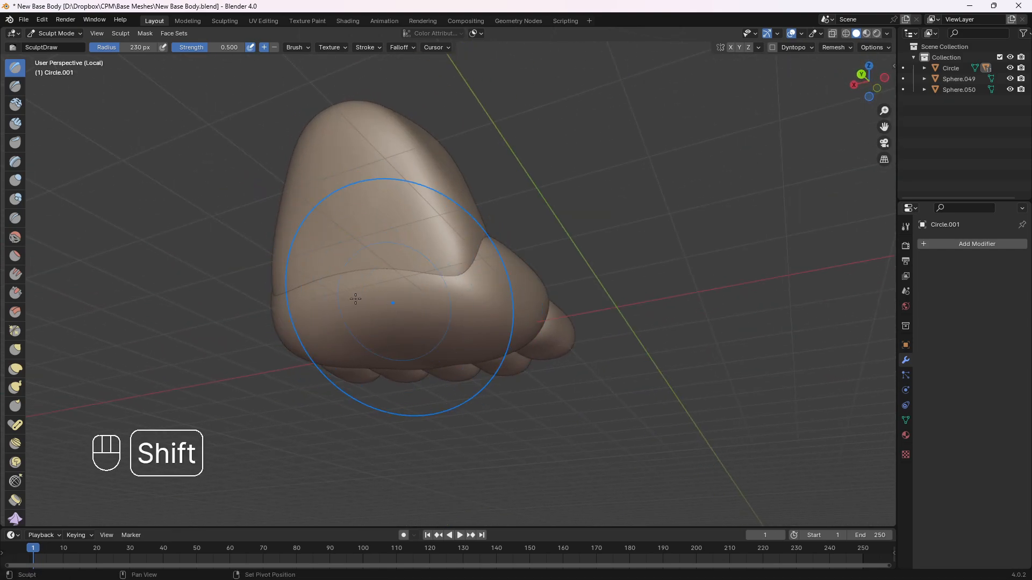
middle_drag(285, 299, 360, 293)
mouse_move(311, 283)
shift+mouse_down()
mouse_move(302, 237)
mouse_move(349, 242)
shift+mouse_up()
middle_drag(475, 296, 422, 288)
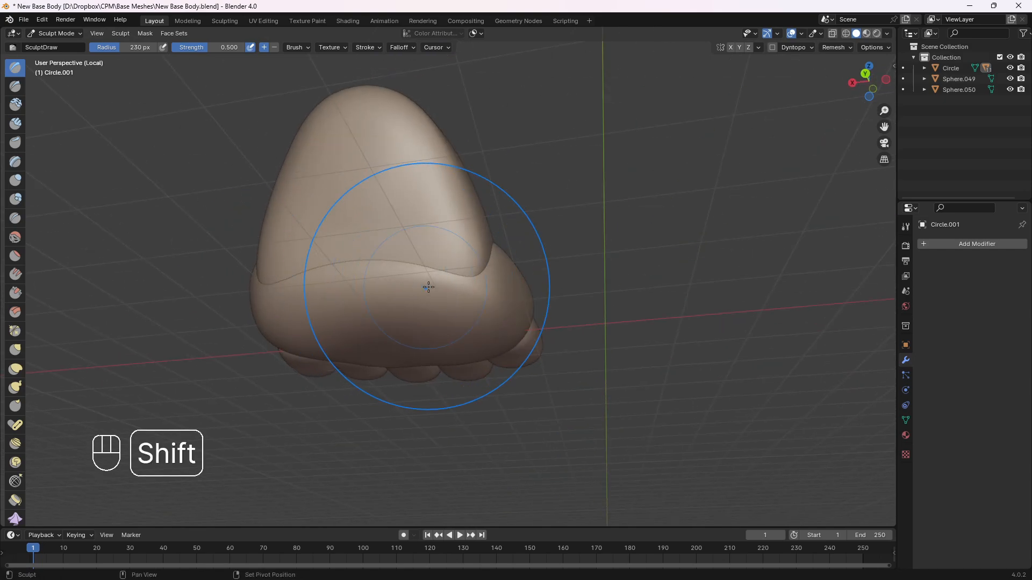
shift+drag(428, 288, 410, 287)
mouse_move(327, 258)
middle_down()
mouse_move(395, 288)
mouse_move(297, 118)
middle_up()
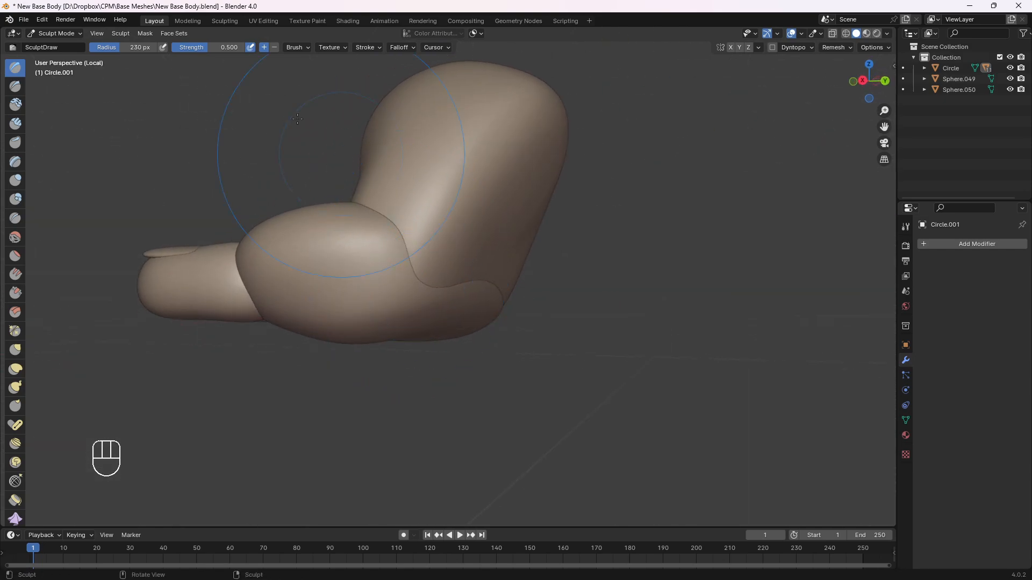
click(65, 35)
click(63, 45)
click(234, 146)
scroll(260, 153, down, 2)
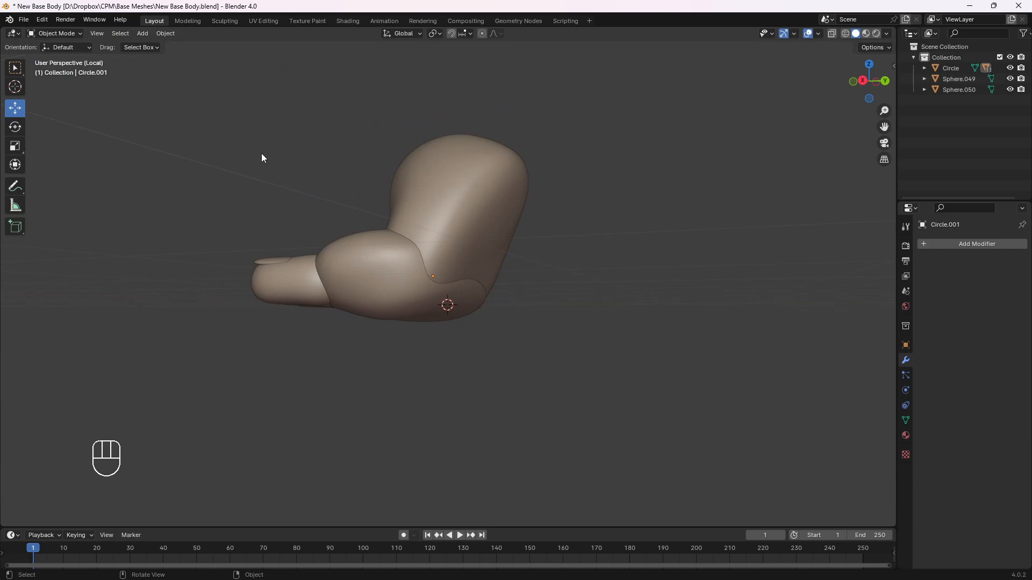
In the right view, rotate the heel piece by 60.9° and the front foot piece back by about -61°, laying the foot flat
middle_drag(261, 153, 273, 152)
key(KP_3)
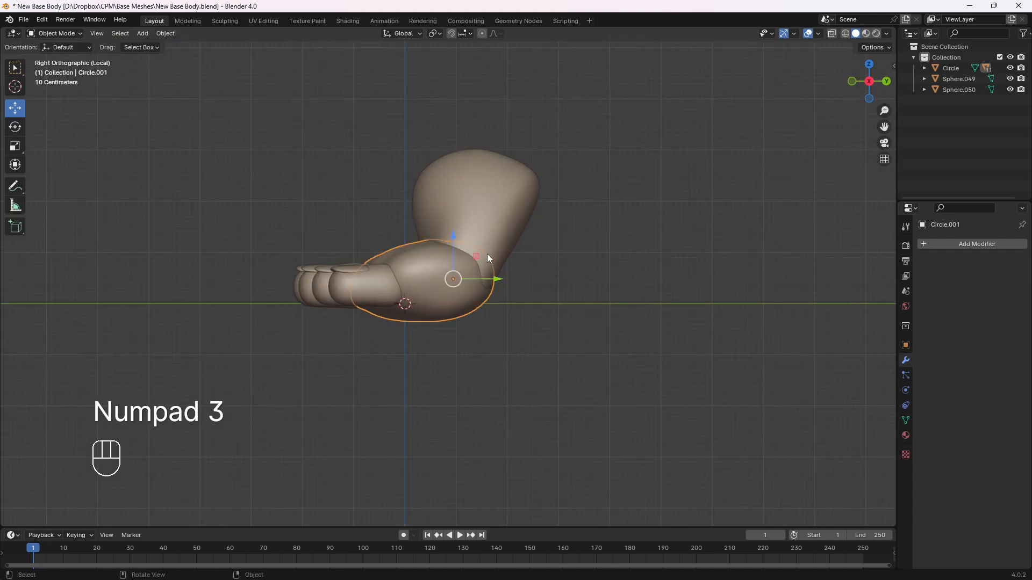
click(487, 254)
key(r)
click(474, 327)
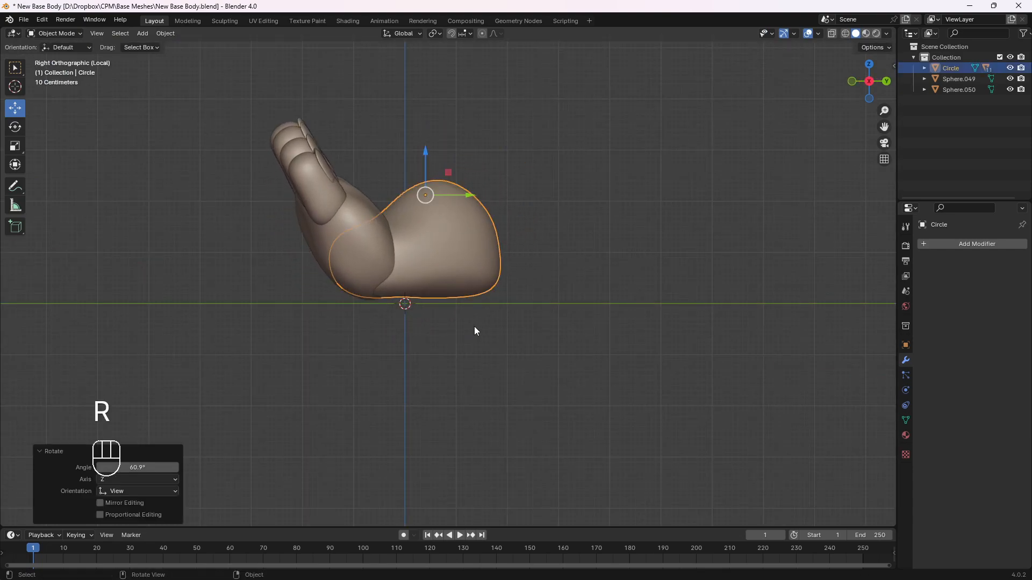
click(421, 266)
key(r)
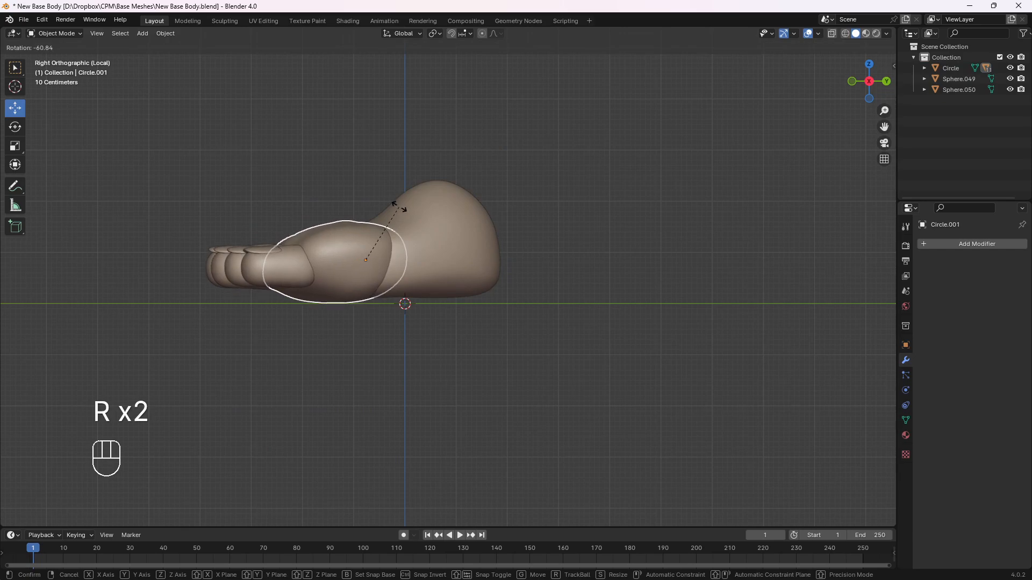
click(456, 247)
Fine-tune the flat foot by rotating the heel piece 2.24° and levelling the front foot piece
click(457, 247)
key(r)
click(391, 260)
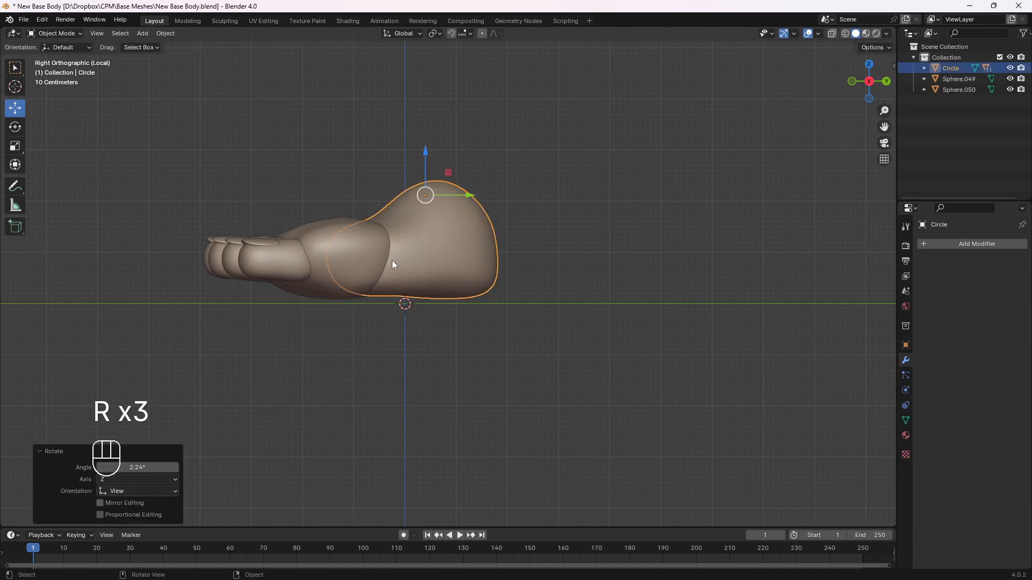
click(395, 260)
key(r)
click(336, 179)
click(308, 172)
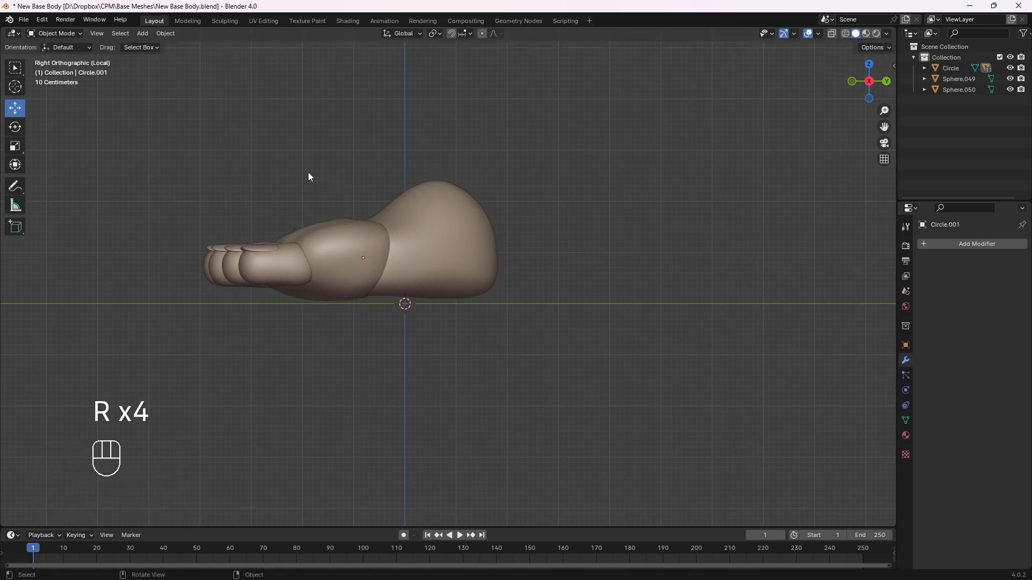
Leave local view and parent the new foot's heel piece to the lower leg with the Object option
middle_drag(308, 173, 399, 184)
key(slash)
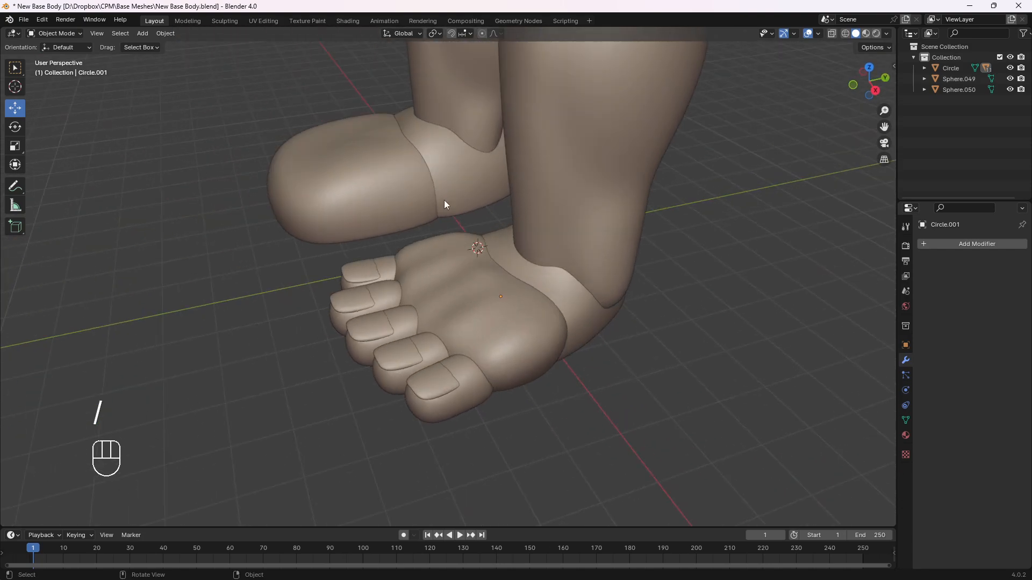
click(575, 309)
middle_drag(609, 285, 522, 218)
shift+click(530, 210)
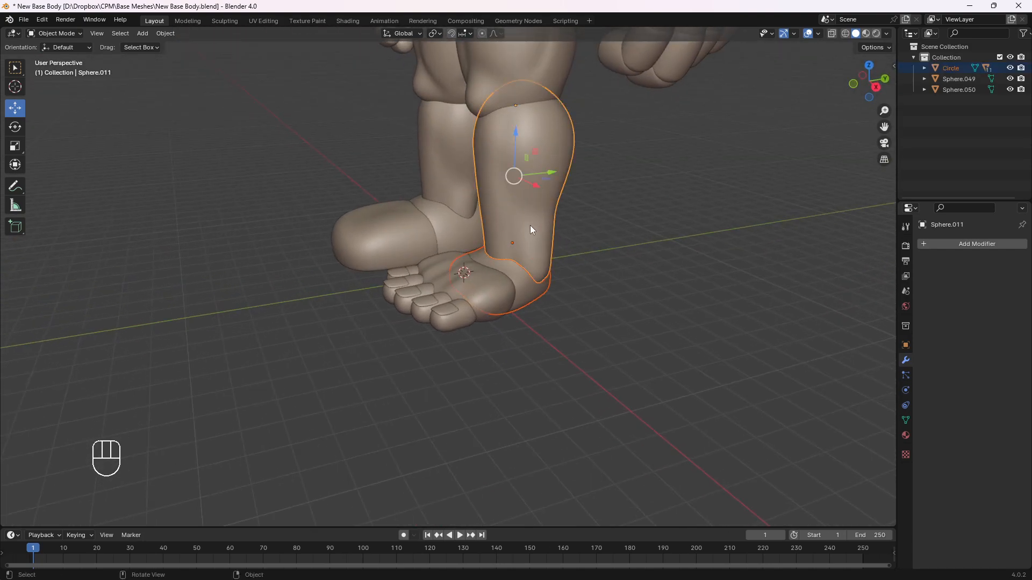
key(ctrl+p)
click(538, 220)
Test the leg hierarchy with trial rotations of the lower leg about X and the heel piece about Z
scroll(530, 214, down, 2)
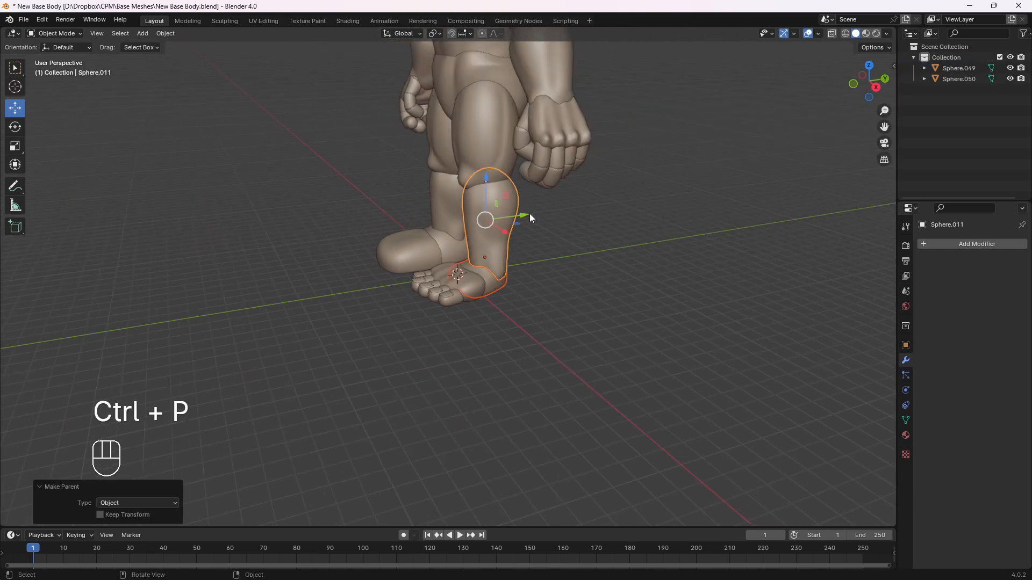
click(495, 206)
middle_drag(525, 218, 498, 207)
key(r)
key(x)
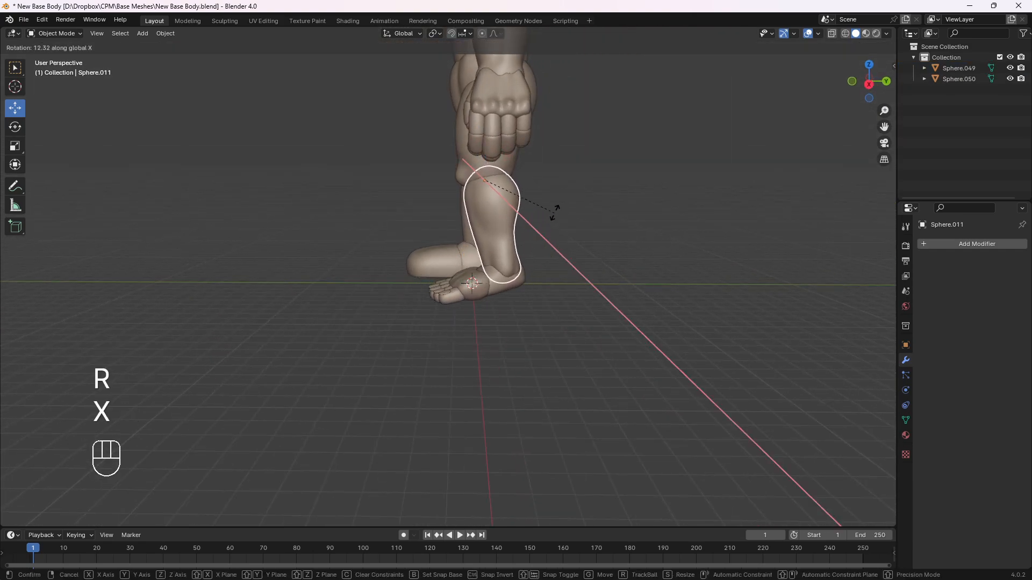
right_click(553, 212)
middle_drag(461, 264, 457, 231)
click(507, 286)
key(r)
key(z)
click(530, 314)
Narrow the heel piece with its parented foot by scaling it to about 0.924 along X
scroll(451, 230, down, 2)
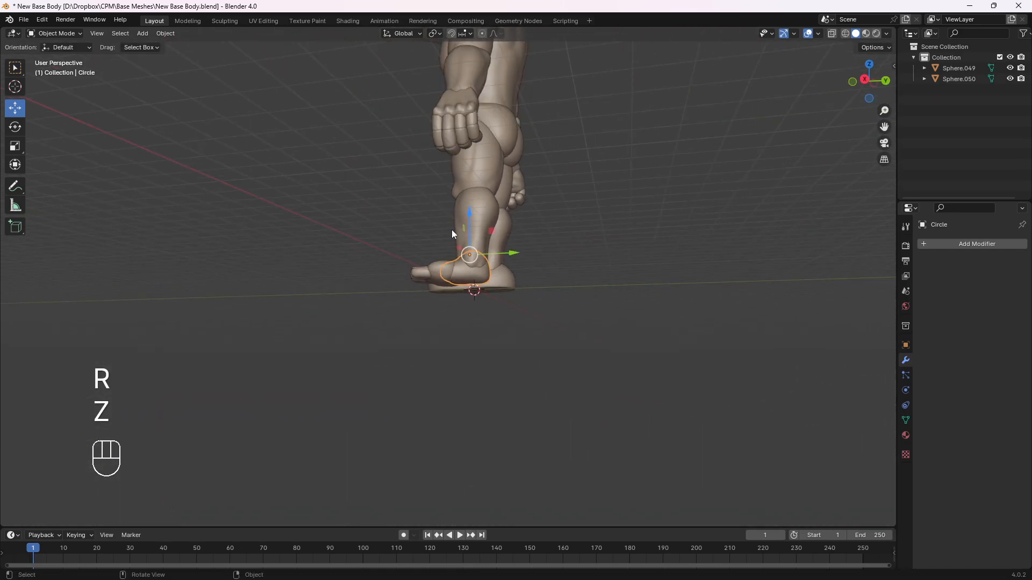
middle_drag(371, 229, 535, 276)
scroll(550, 288, up, 2)
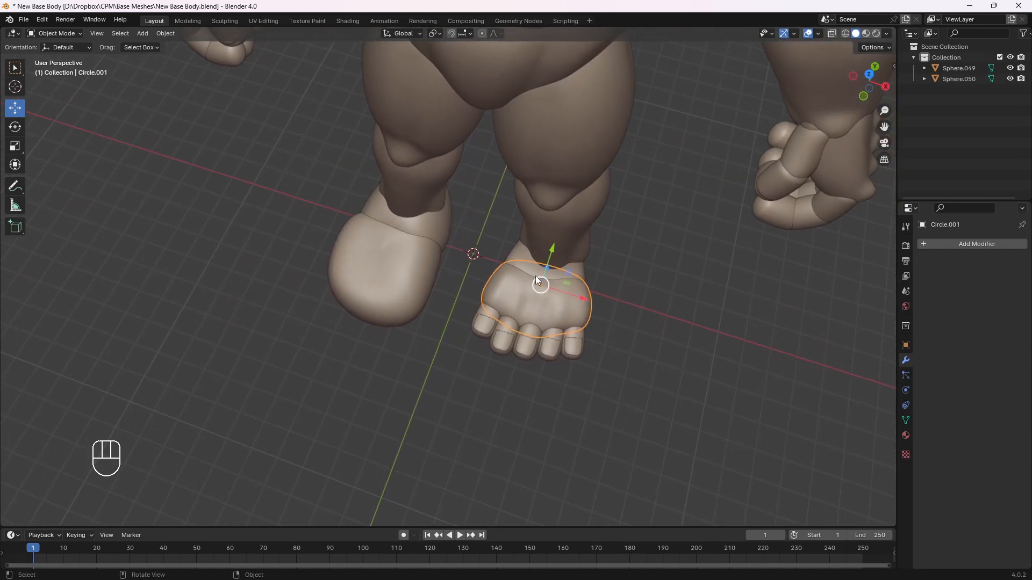
click(547, 271)
key(s)
key(x)
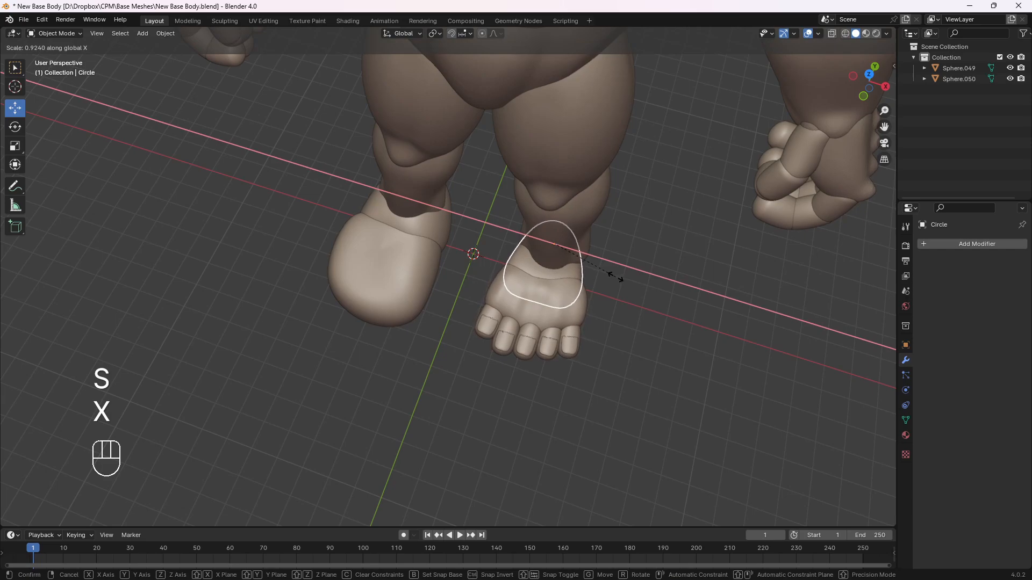
click(615, 276)
Delete the front and heel pieces of the character's old right foot
scroll(621, 295, down, 3)
middle_drag(621, 295, 607, 275)
key(KP_1)
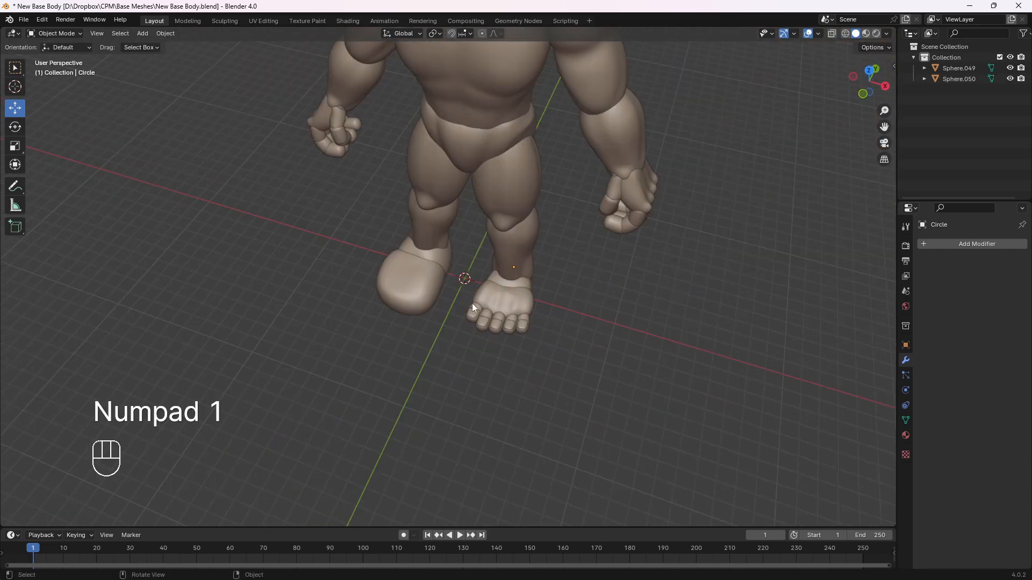
middle_drag(384, 299, 430, 286)
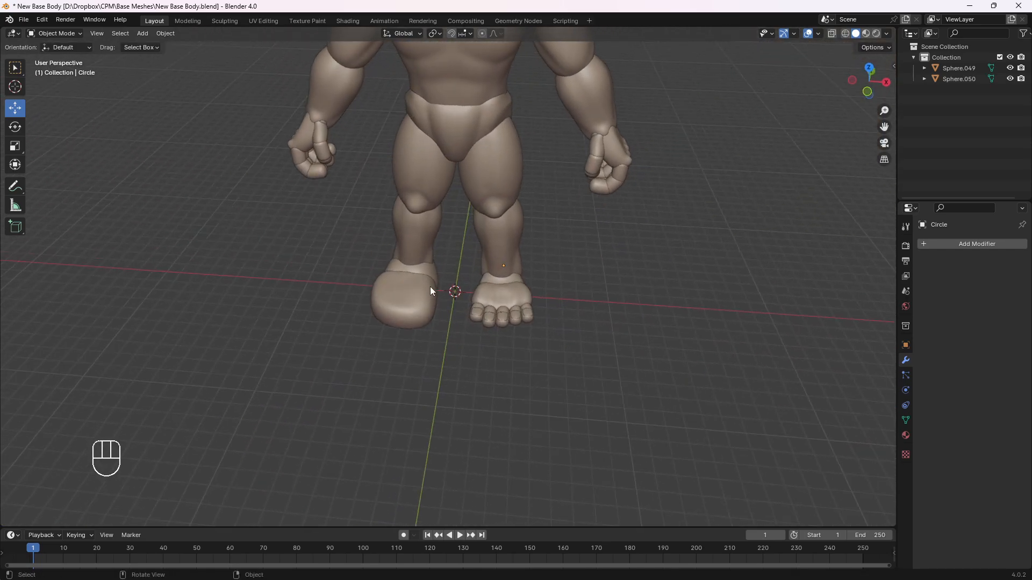
click(470, 263)
click(434, 288)
drag(363, 267, 389, 308)
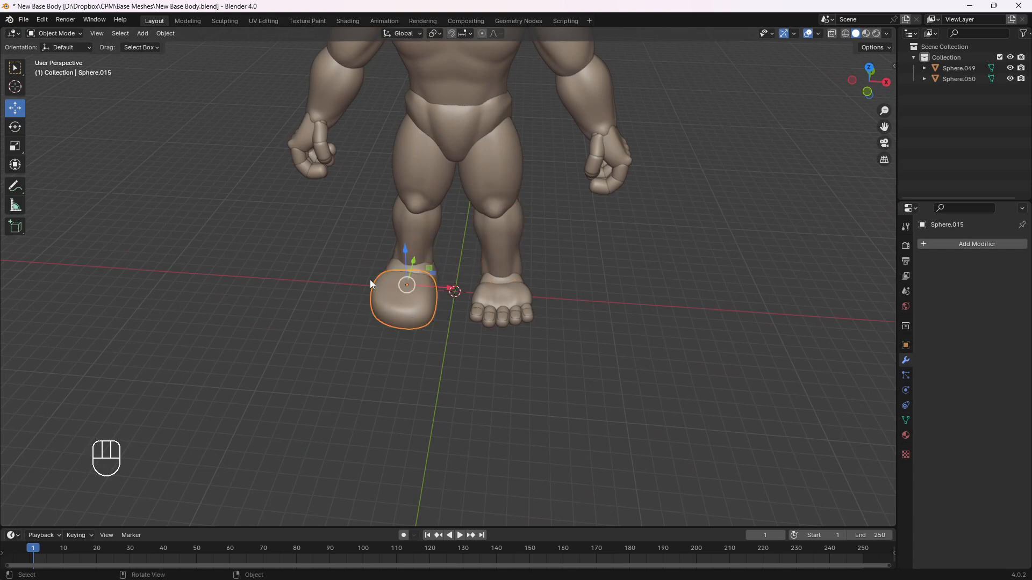
key(Delete)
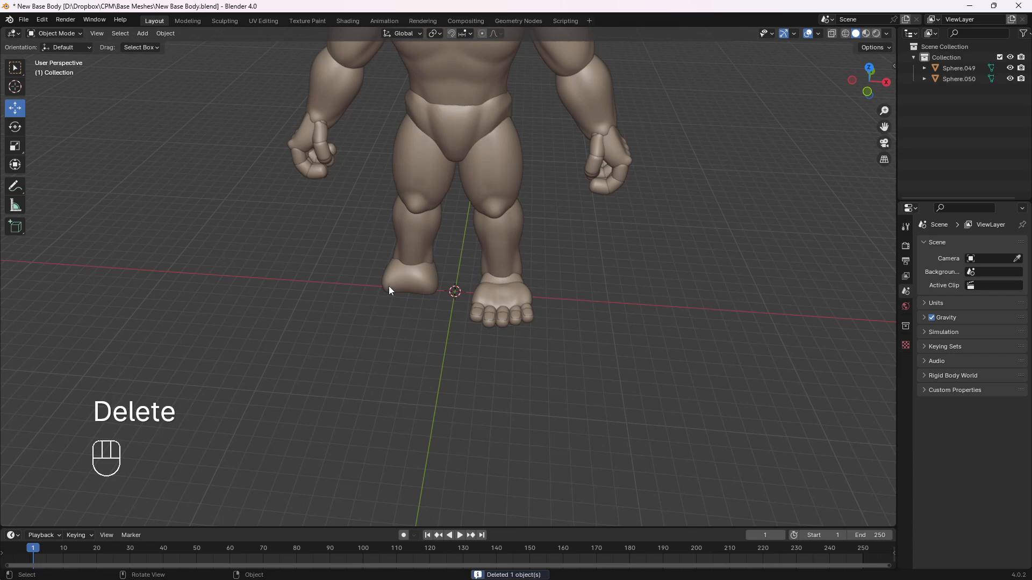
click(388, 286)
key(Delete)
Duplicate the complete left foot with its toes and nails, move the copy -5.8975 m along X, and apply its rotation
click(484, 286)
middle_drag(489, 286, 475, 274)
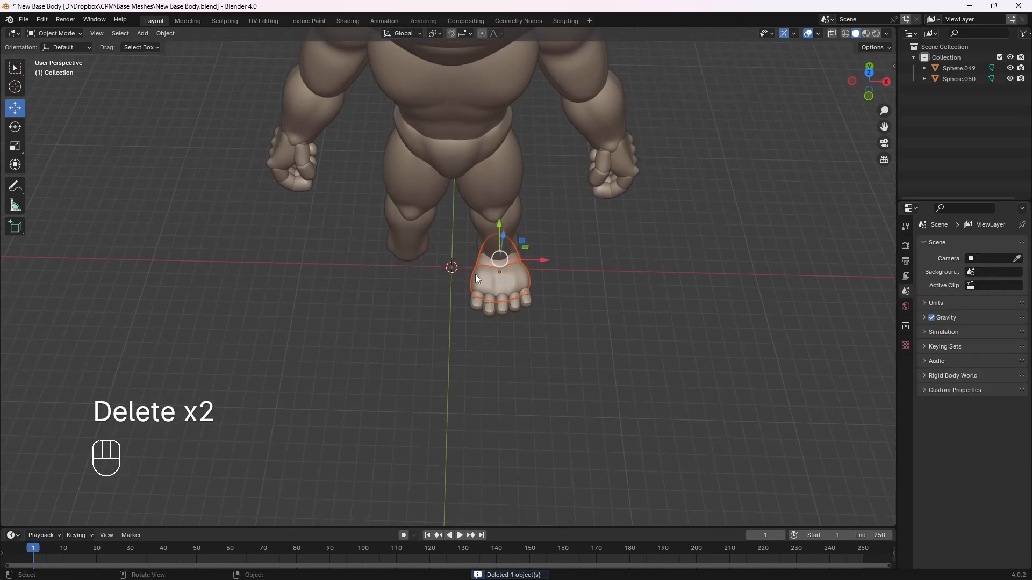
drag(462, 266, 548, 326)
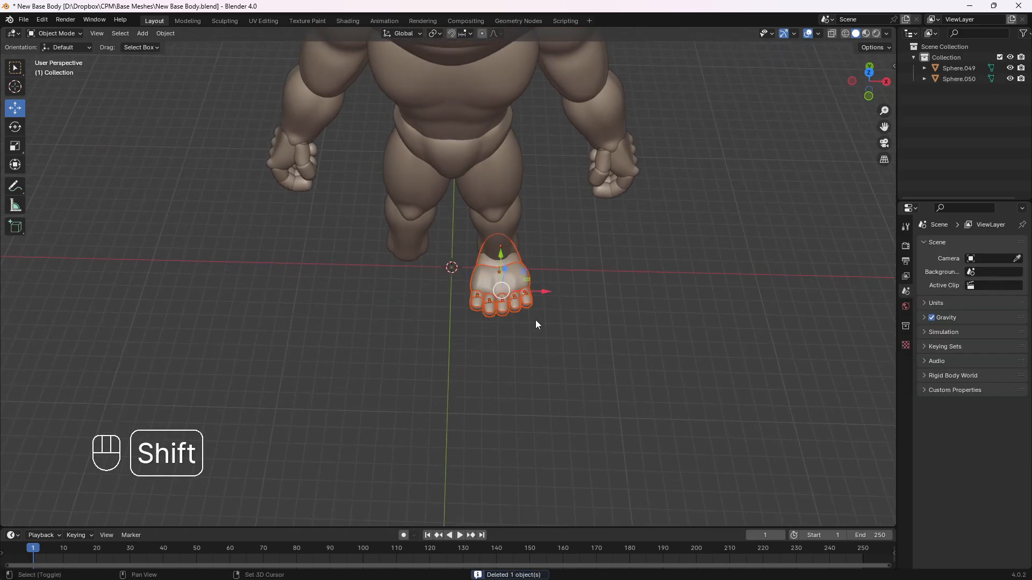
key(shift+d)
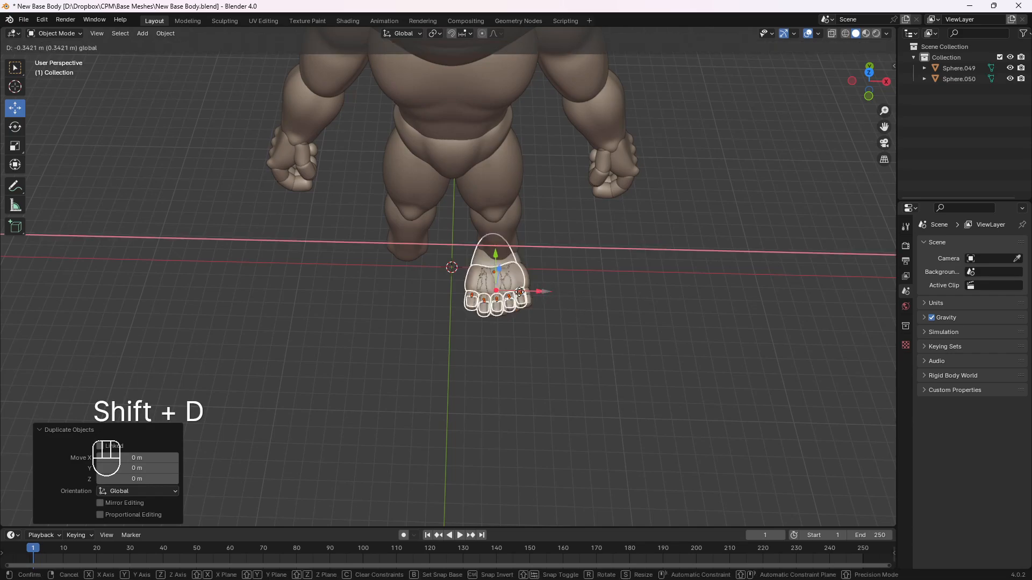
click(456, 295)
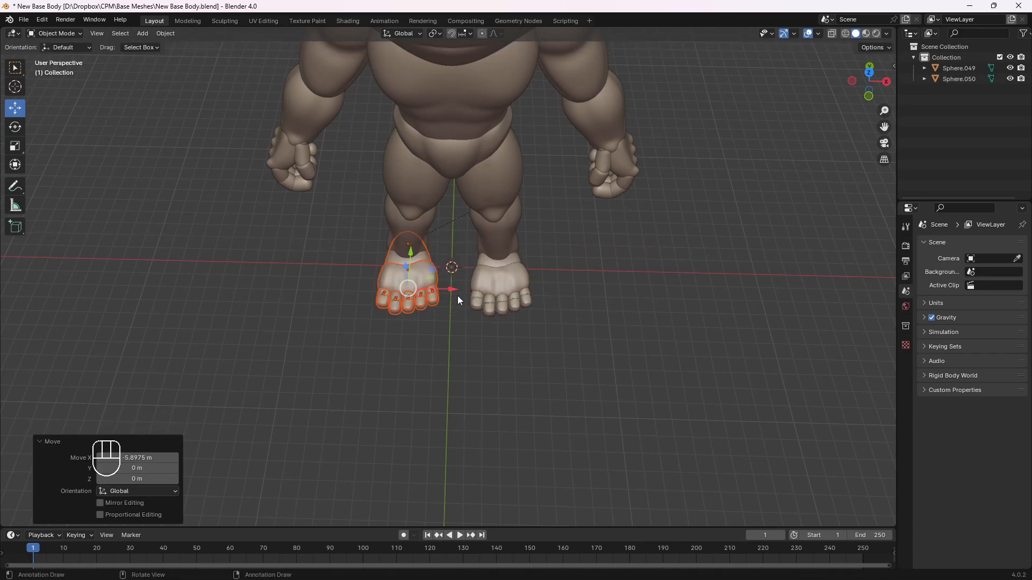
key(ctrl+a)
click(398, 285)
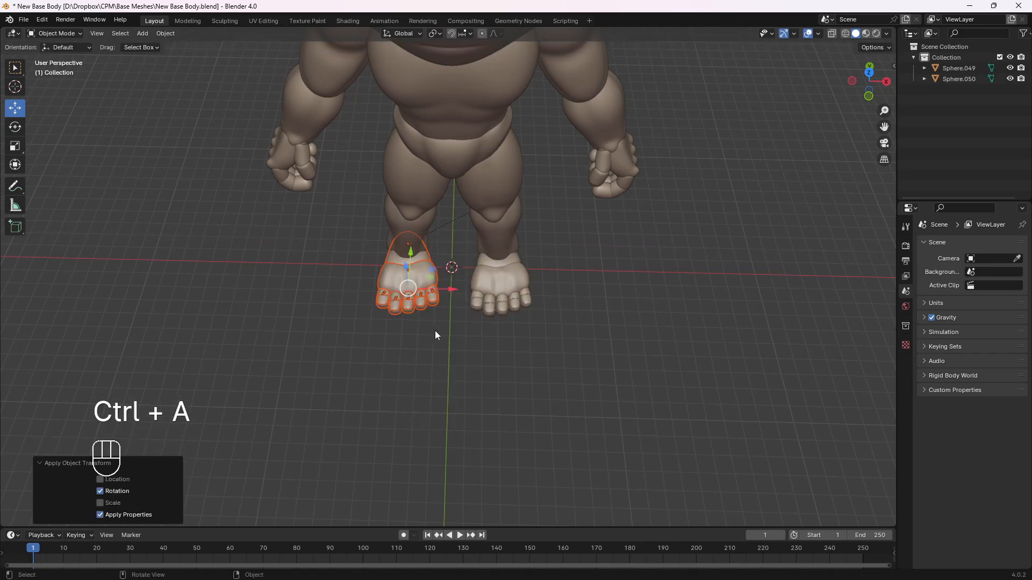
Mirror the copied foot with an X scale of -1 and shift it by -0.13677 m along X under the right leg
key(s)
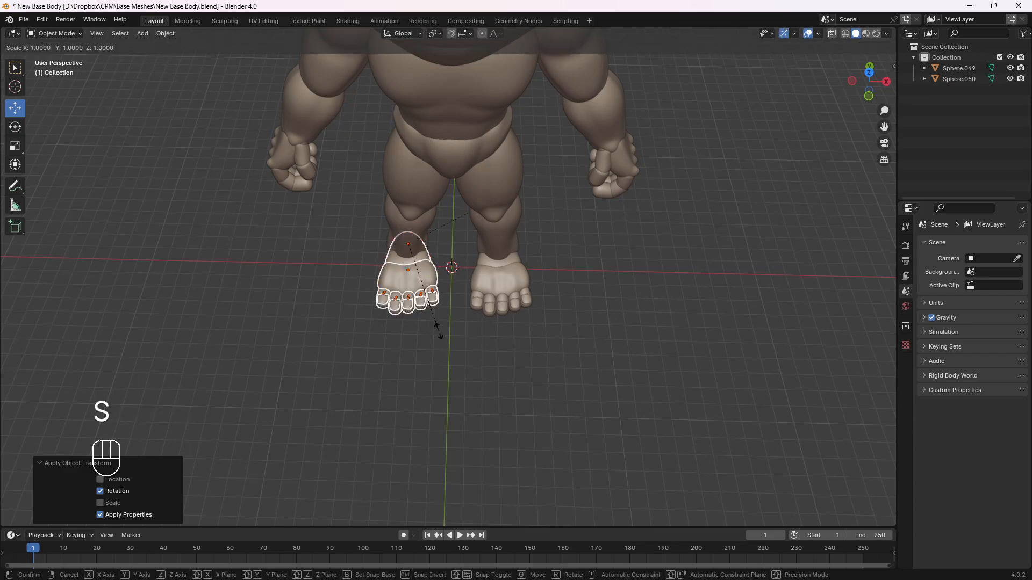
key(x)
key(KP_Subtract)
key(KP_1)
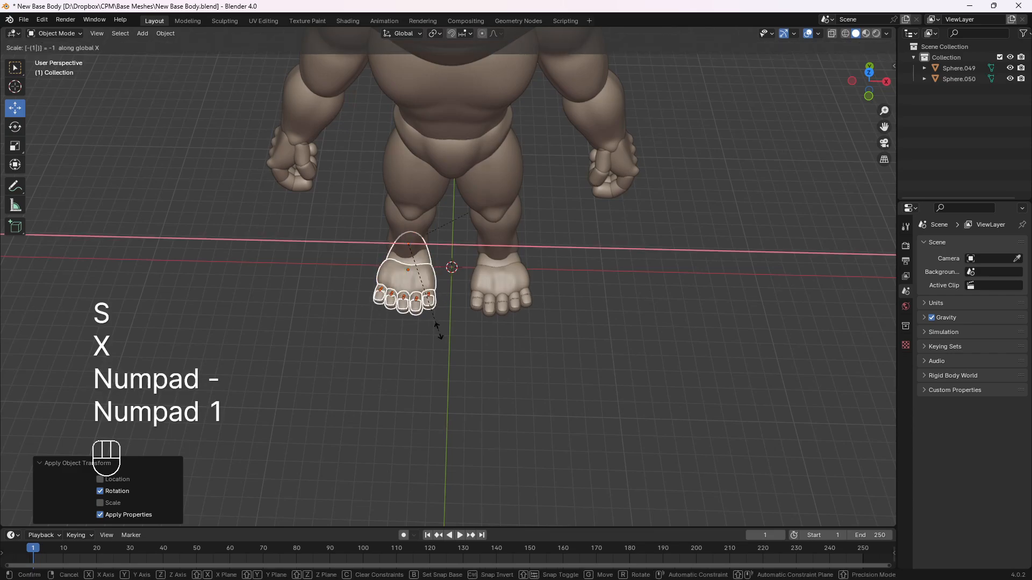
key(KP_Enter)
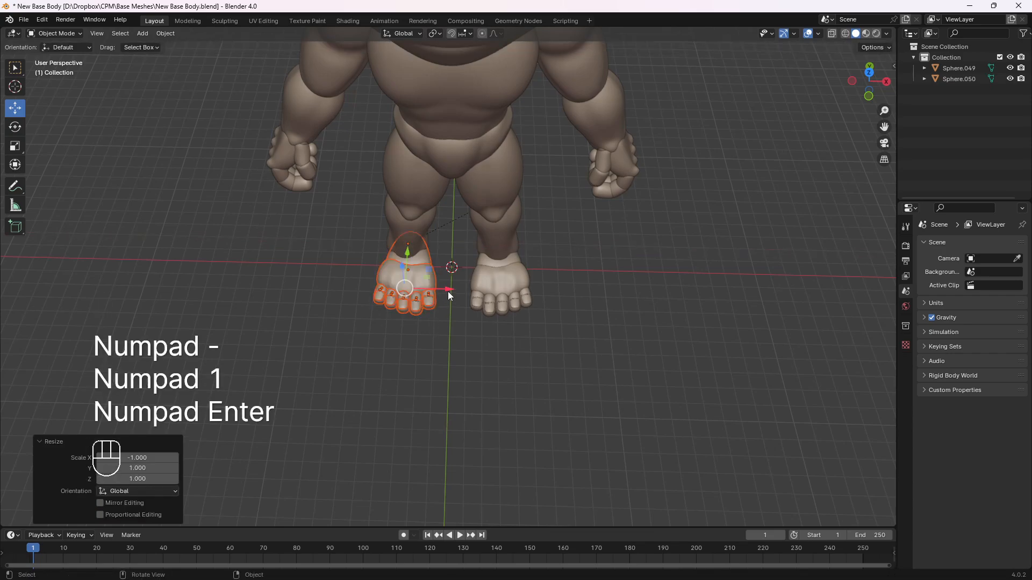
drag(448, 290, 446, 291)
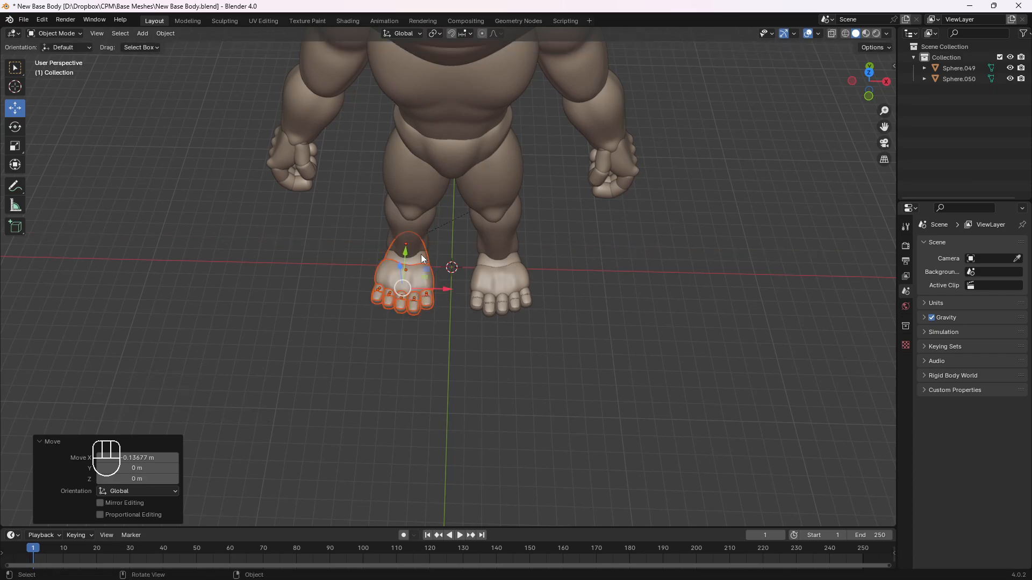
Clear the mirrored right foot's parent while keeping its transformation, and parent its heel piece to the right lower leg
click(420, 256)
scroll(414, 269, up, 2)
middle_drag(414, 271, 401, 249)
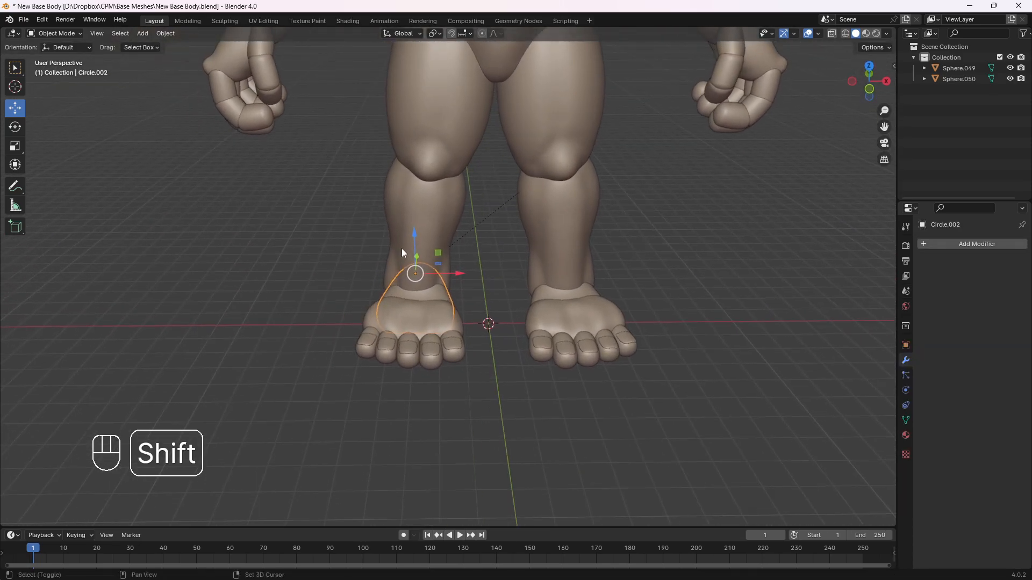
key(alt+p)
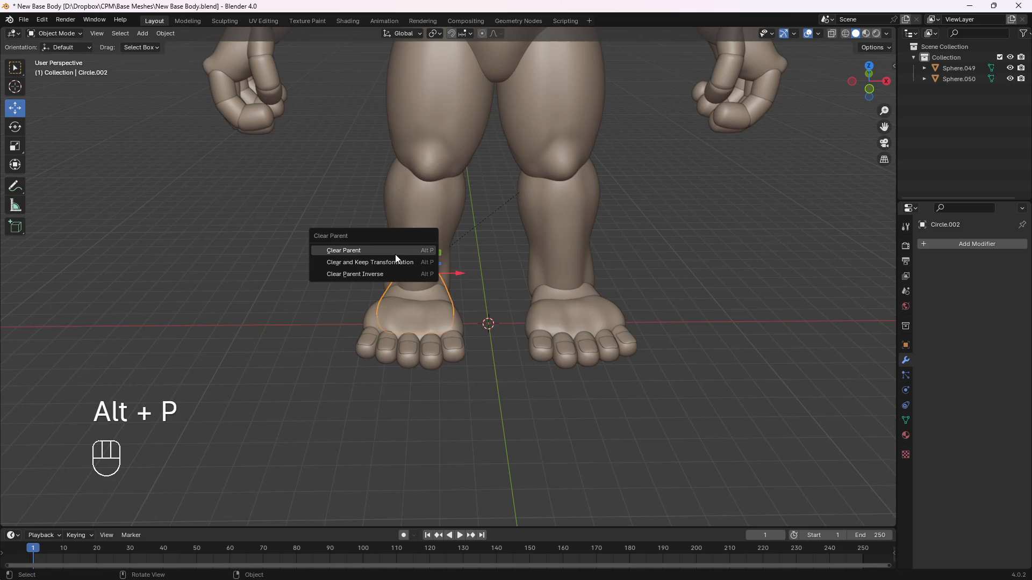
click(373, 268)
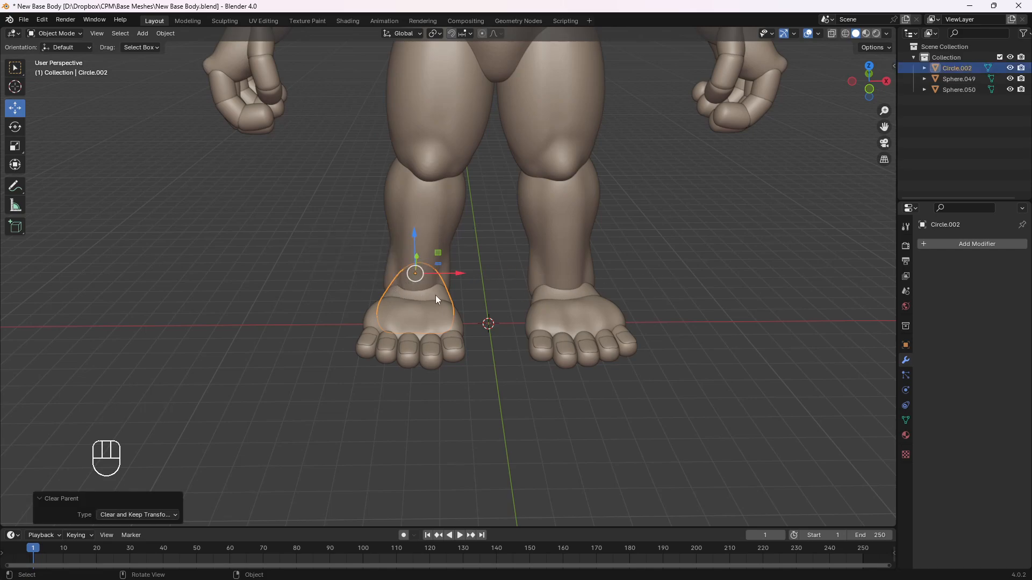
shift+click(427, 243)
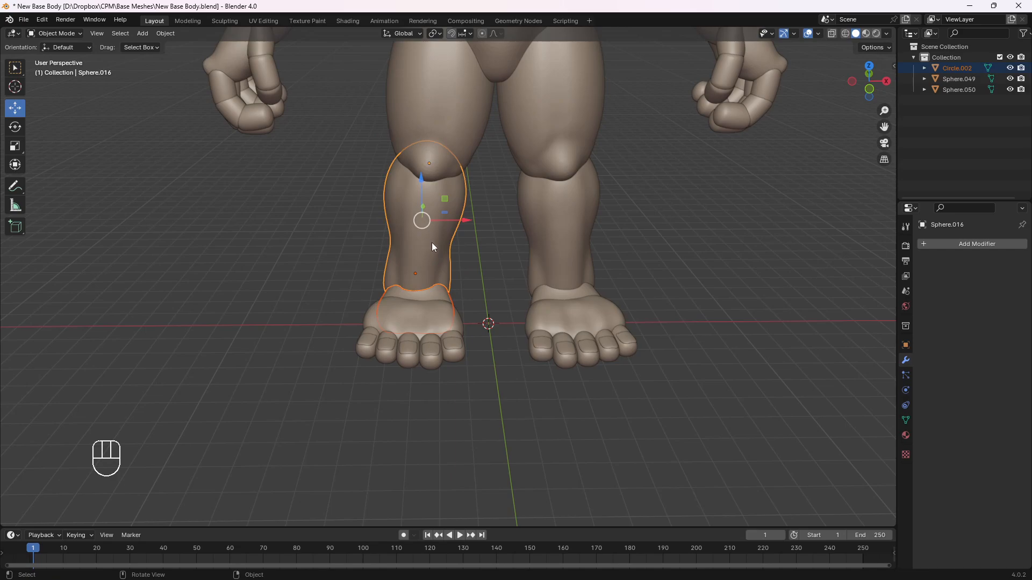
key(ctrl+p)
click(429, 244)
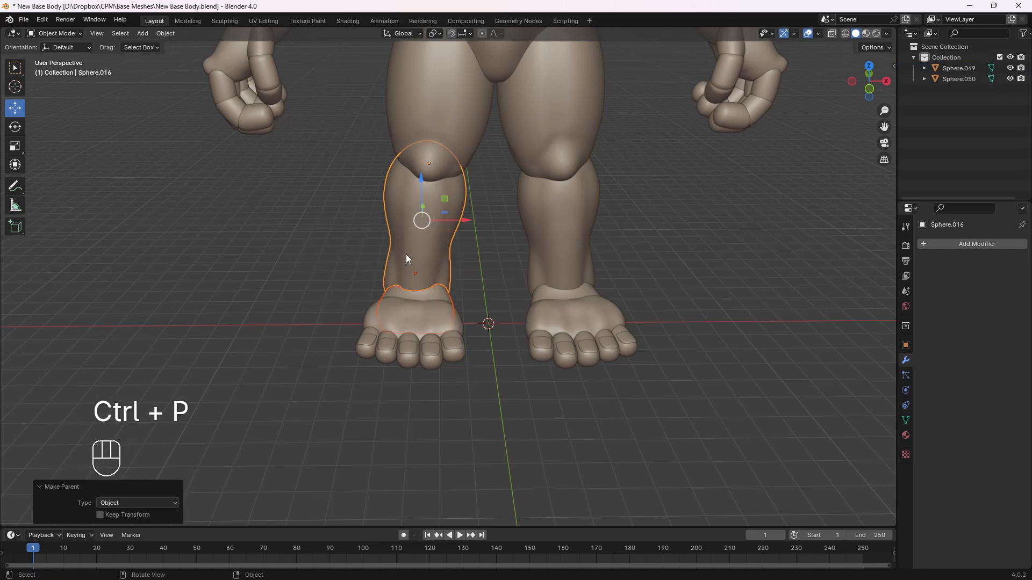
Try rotating the right lower leg freely and about X, cancelling each trial to check that the foot follows
click(406, 254)
middle_drag(405, 254, 359, 260)
key(r)
right_click(444, 266)
click(614, 253)
middle_drag(679, 255, 470, 297)
key(r)
key(x)
right_click(655, 250)
Try rotating the right foot's heel and front pieces about the X axis, cancelling the trials
click(540, 322)
key(r)
key(x)
click(519, 337)
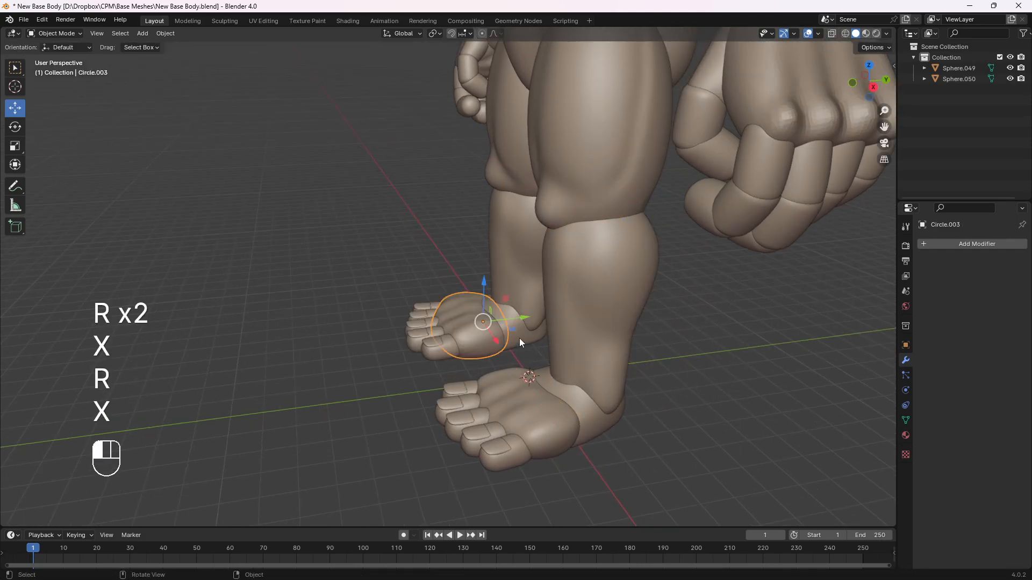
click(519, 338)
key(r)
key(x)
right_click(499, 301)
click(421, 260)
scroll(436, 285, down, 3)
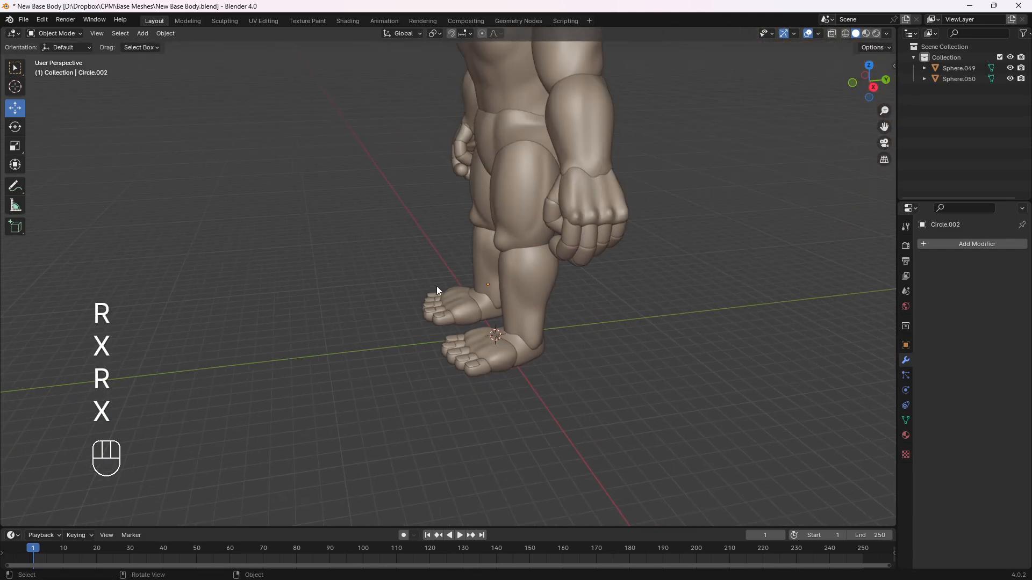
Try moving the left thigh in the front view to check its parented leg and foot, cancelling the moves
middle_drag(437, 286, 601, 320)
shift+middle_drag(544, 293, 502, 288)
middle_drag(575, 299, 520, 295)
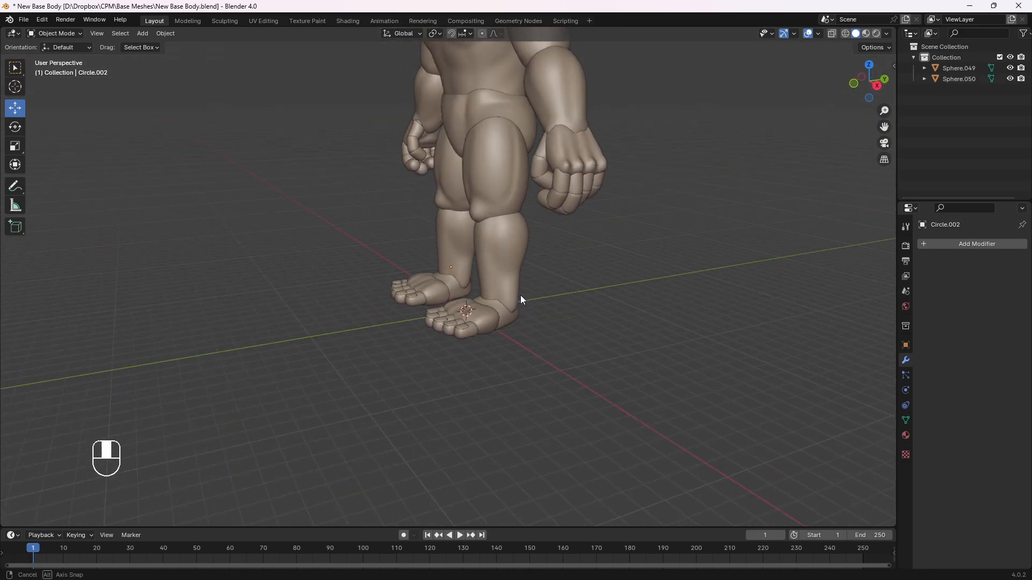
key(KP_3)
click(487, 304)
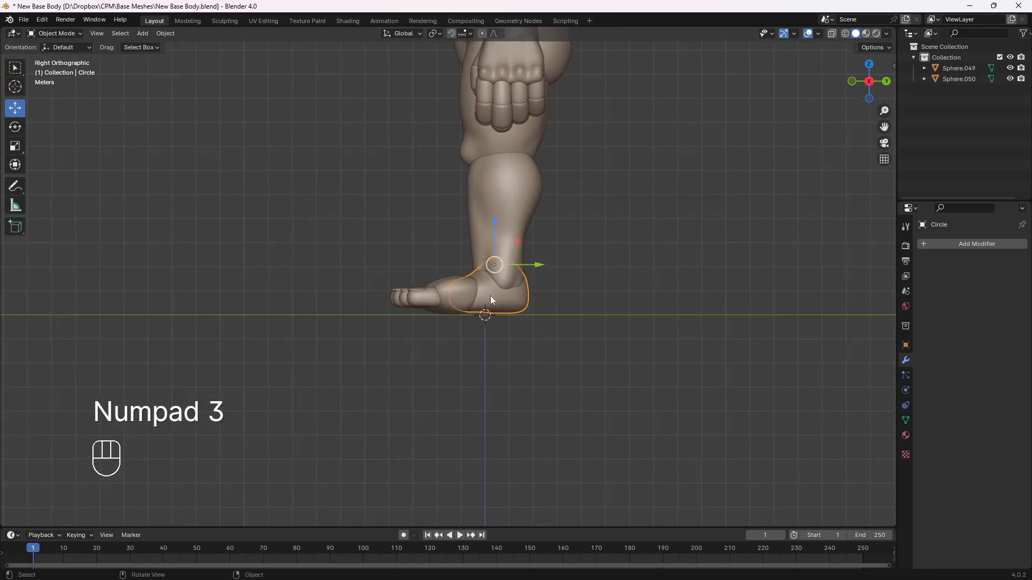
click(606, 262)
key(KP_1)
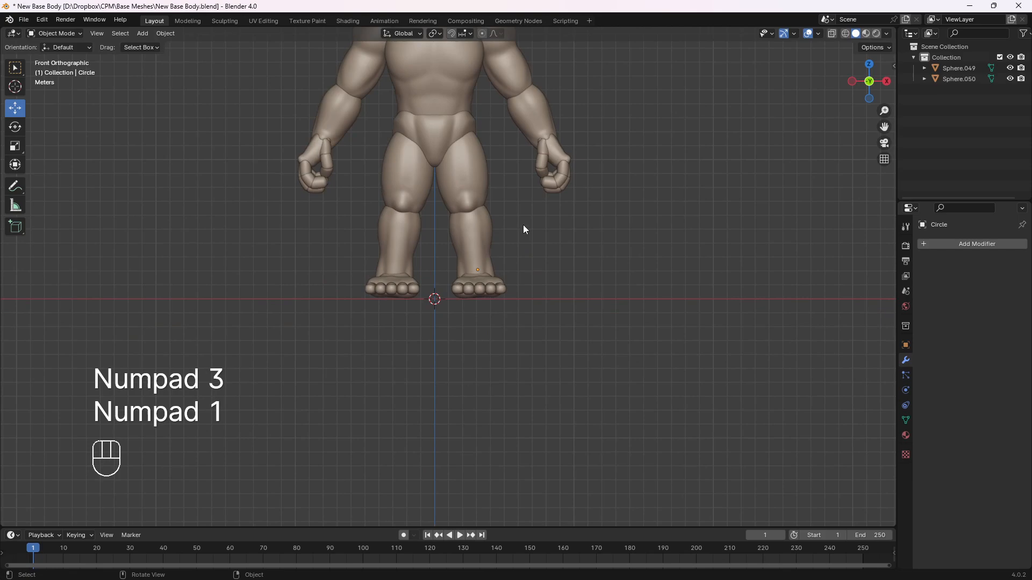
shift+middle_drag(499, 146, 530, 208)
click(511, 226)
key(g)
right_click(546, 301)
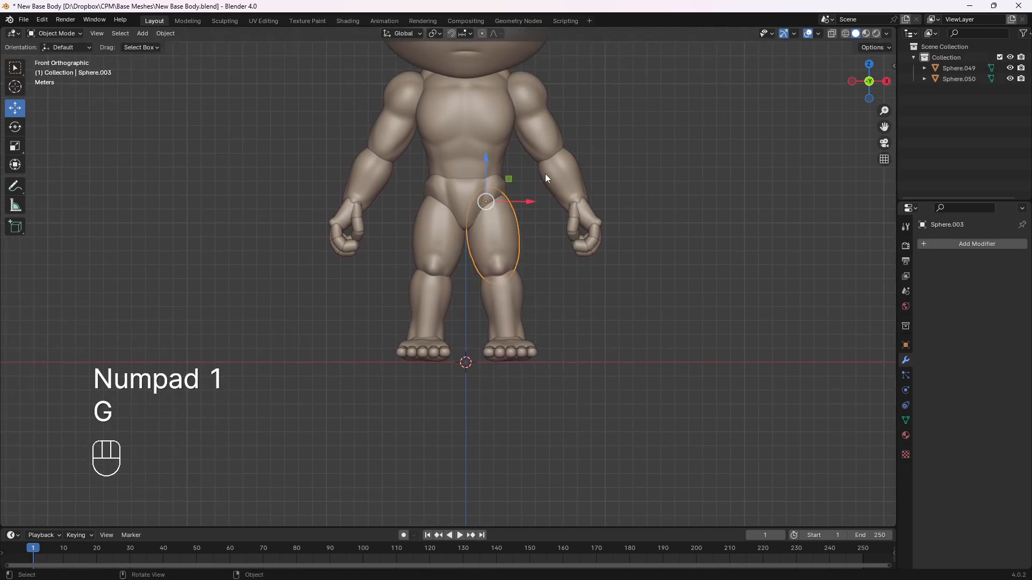
key(g)
right_click(608, 204)
Try moving the left foot's front piece and its heel piece, cancelling both moves
click(524, 356)
middle_drag(616, 324, 514, 356)
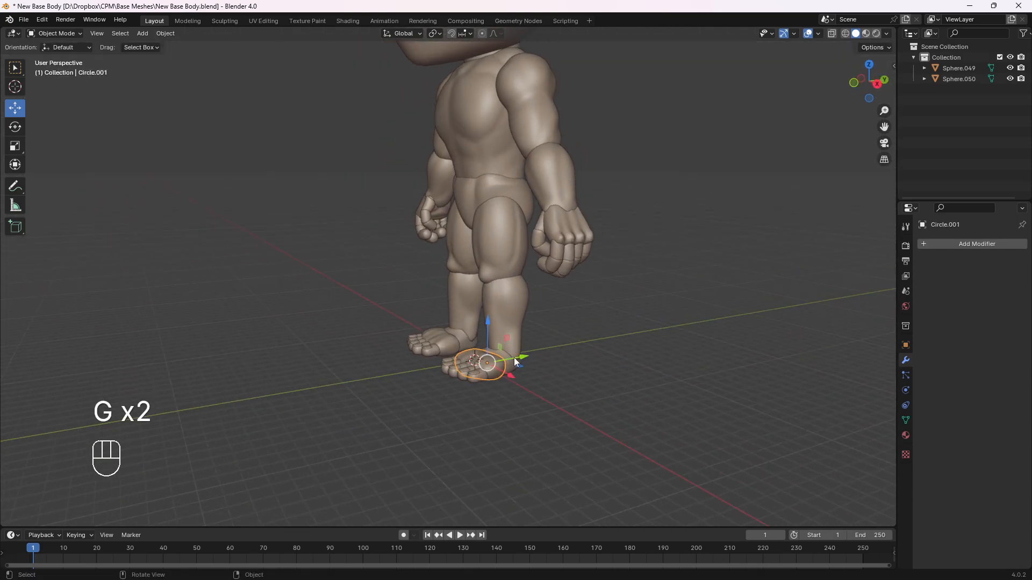
key(g)
right_click(516, 366)
click(511, 361)
key(g)
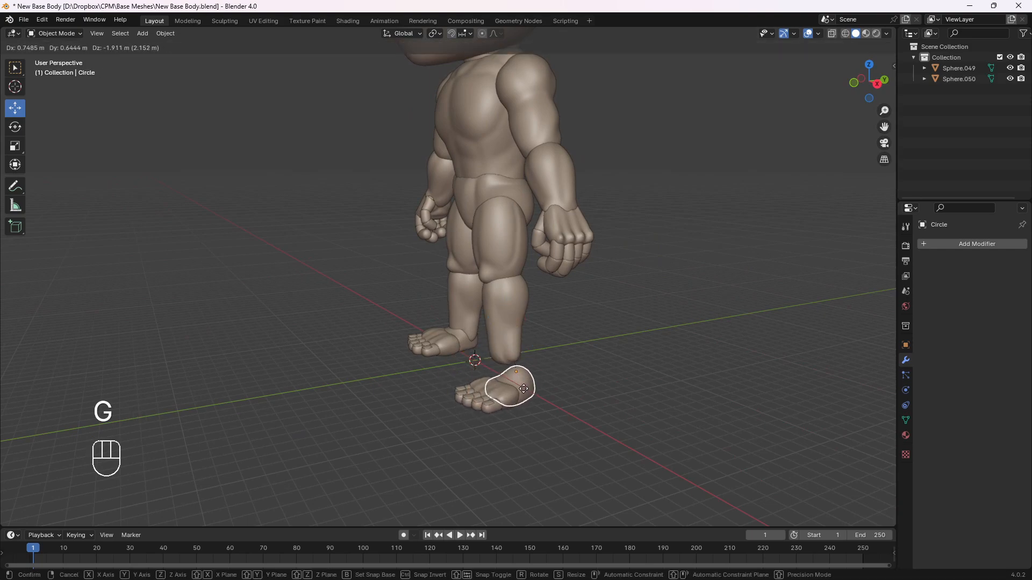
right_click(577, 353)
Try rotating the left upper arm and the head in the front view, cancelling each rotation
middle_drag(577, 353, 469, 223)
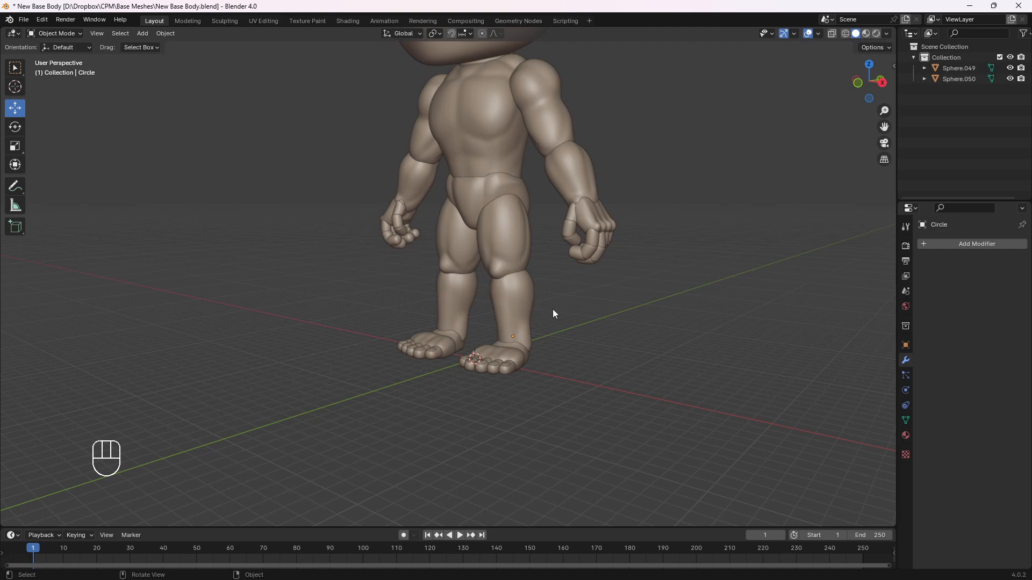
key(KP_3)
middle_drag(579, 312, 591, 304)
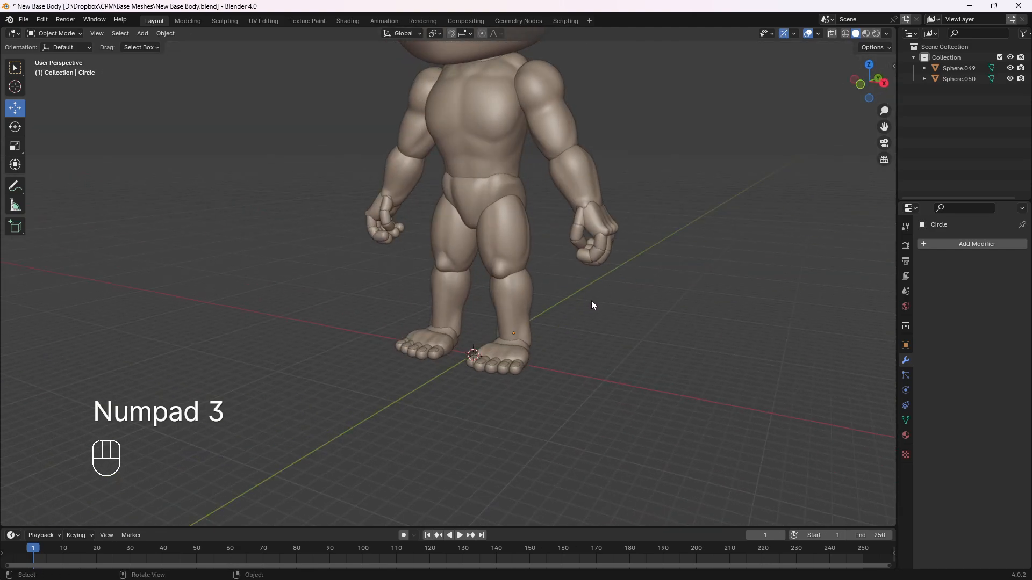
key(KP_1)
shift+middle_drag(572, 144, 566, 240)
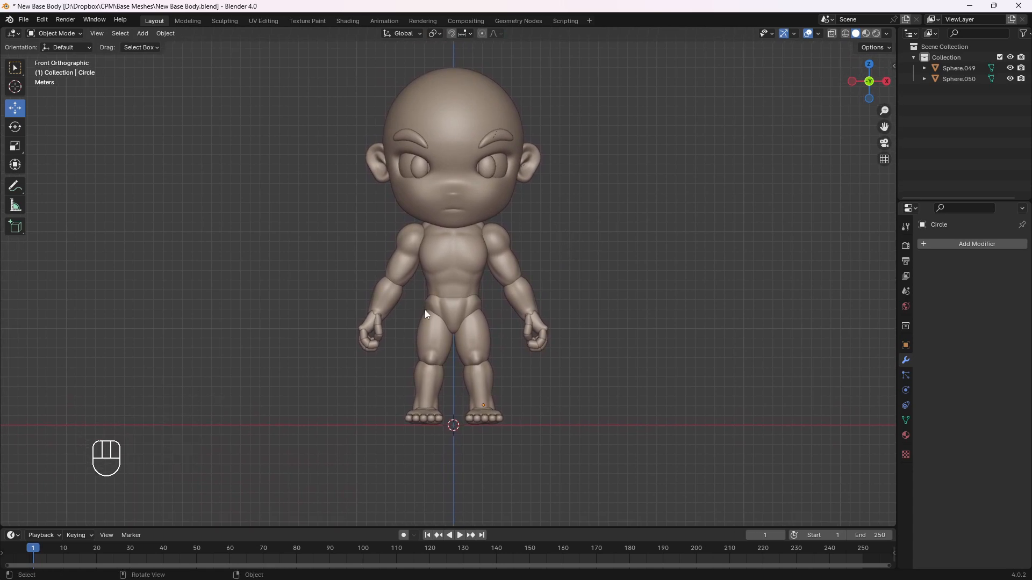
mouse_move(511, 263)
shift+middle_down()
mouse_move(479, 197)
mouse_move(521, 247)
shift+middle_up()
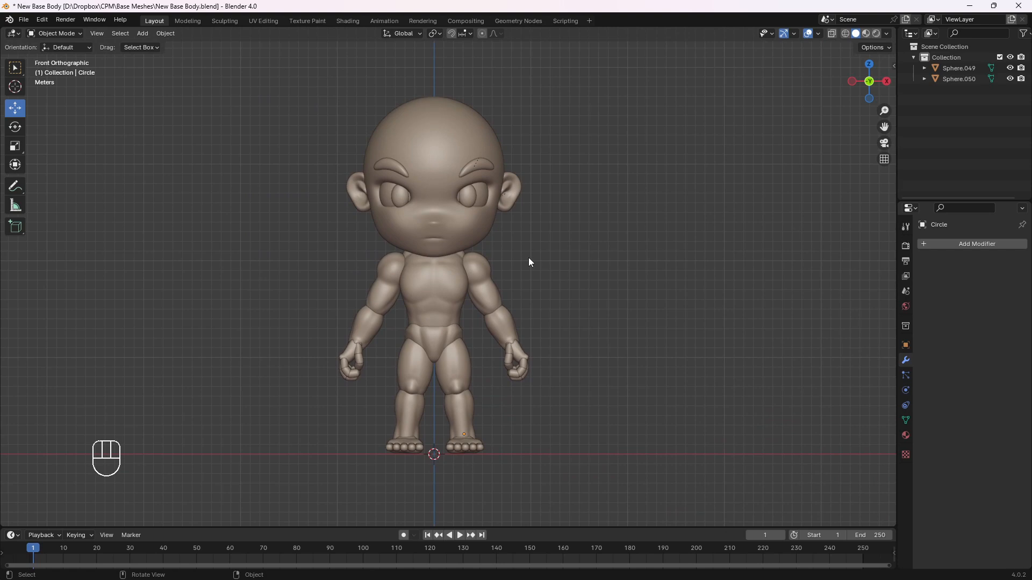
click(498, 290)
key(r)
right_click(430, 262)
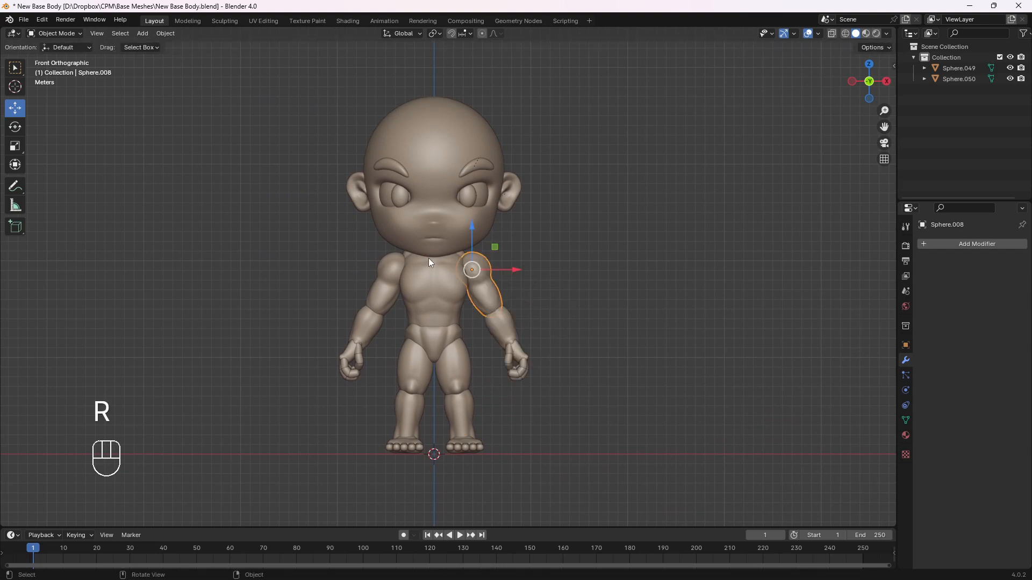
key(r)
key(x)
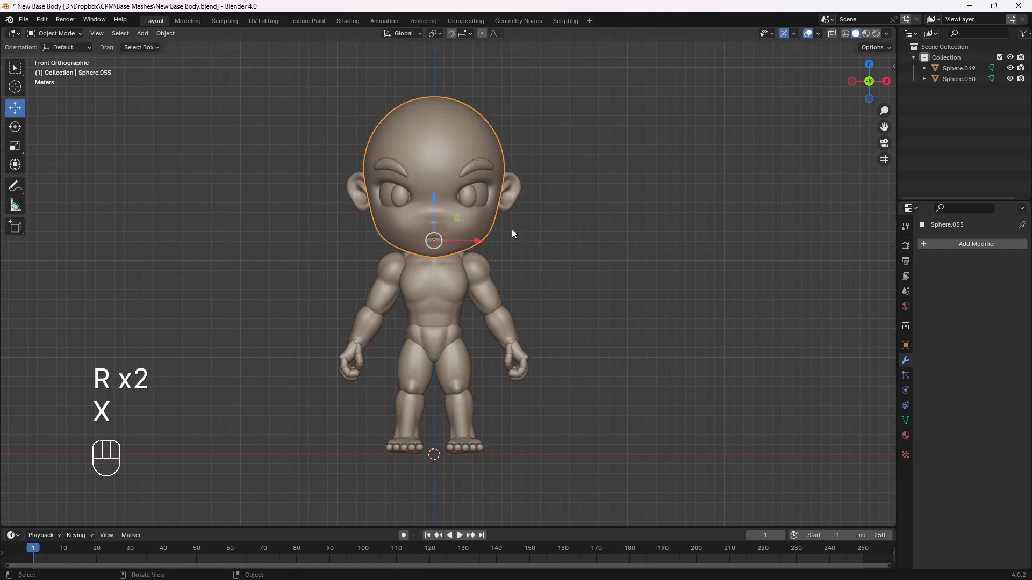
right_click(540, 291)
key(r)
right_click(513, 296)
Try rotating the torso and each of the two thighs in the front view, cancelling each rotation
click(454, 296)
key(r)
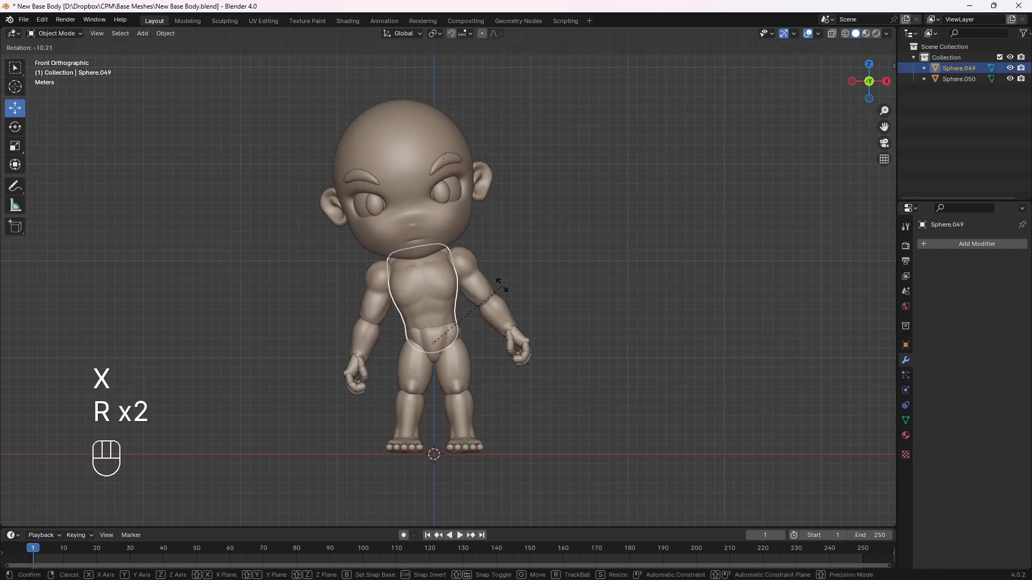
right_click(496, 293)
click(445, 338)
click(460, 369)
key(r)
right_click(495, 376)
click(407, 376)
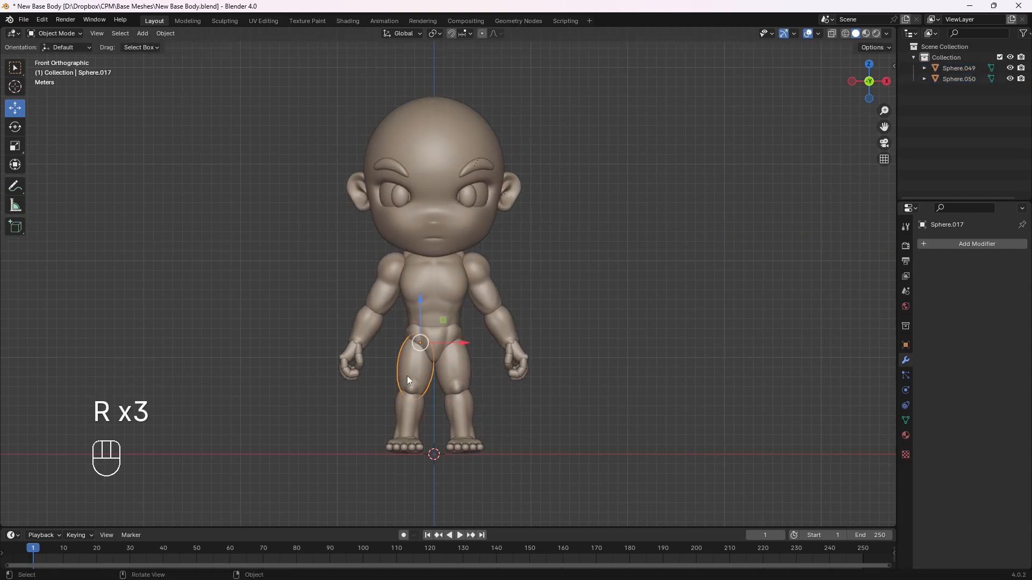
key(r)
right_click(395, 382)
click(627, 310)
mouse_move(533, 398)
middle_down()
mouse_move(487, 415)
mouse_move(511, 395)
mouse_move(577, 404)
mouse_move(548, 389)
middle_up()
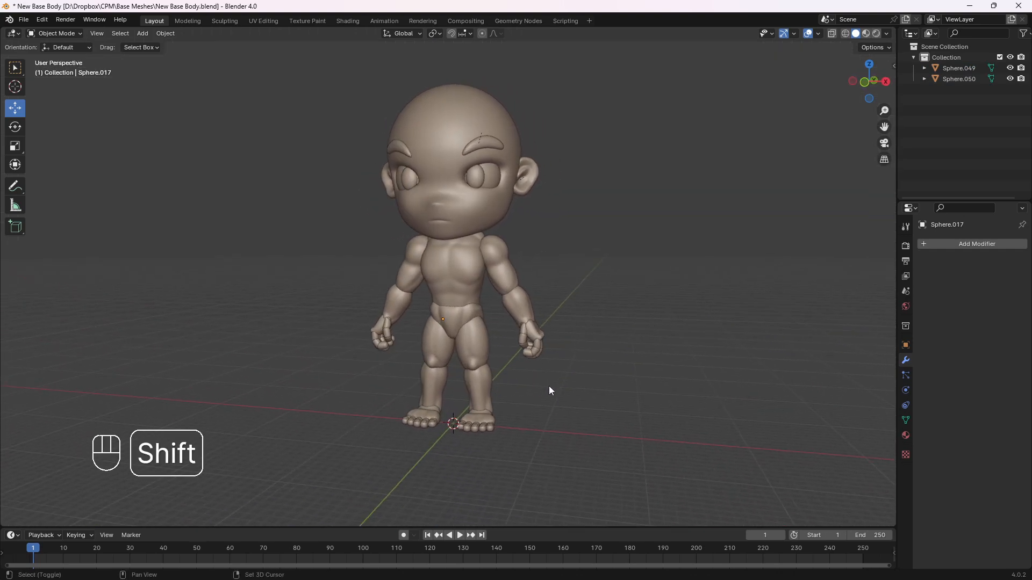
Try tilting the torso sideways in a perspective view, cancel the tilt, and return to the front view
shift+middle_drag(562, 260, 578, 274)
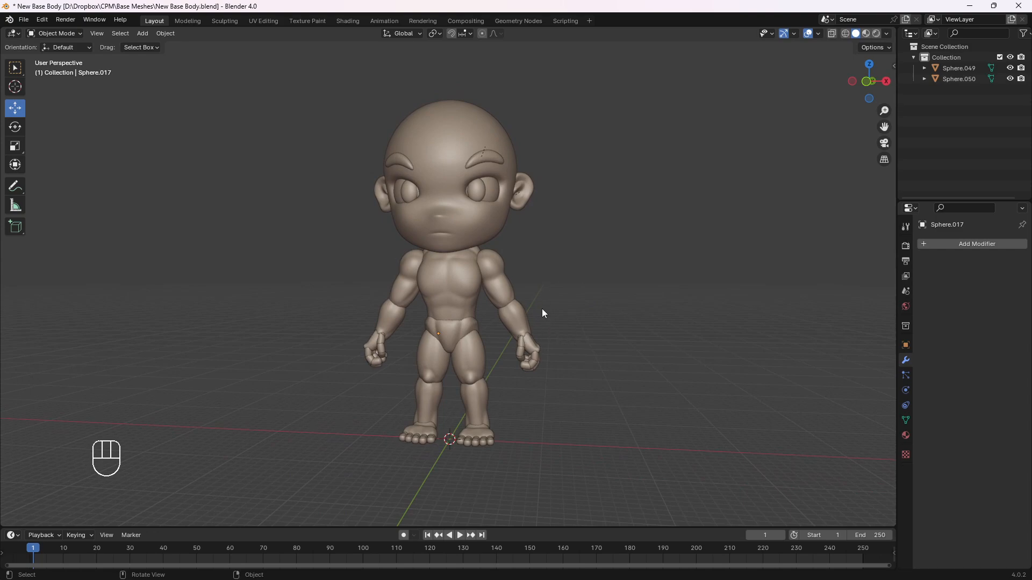
click(459, 296)
key(r)
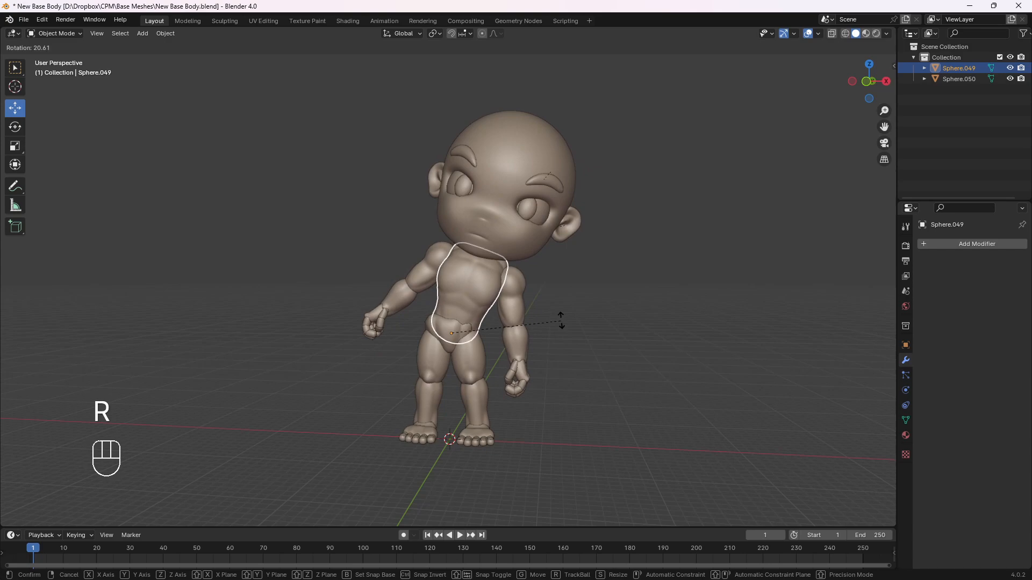
right_click(563, 312)
click(562, 310)
key(KP_1)
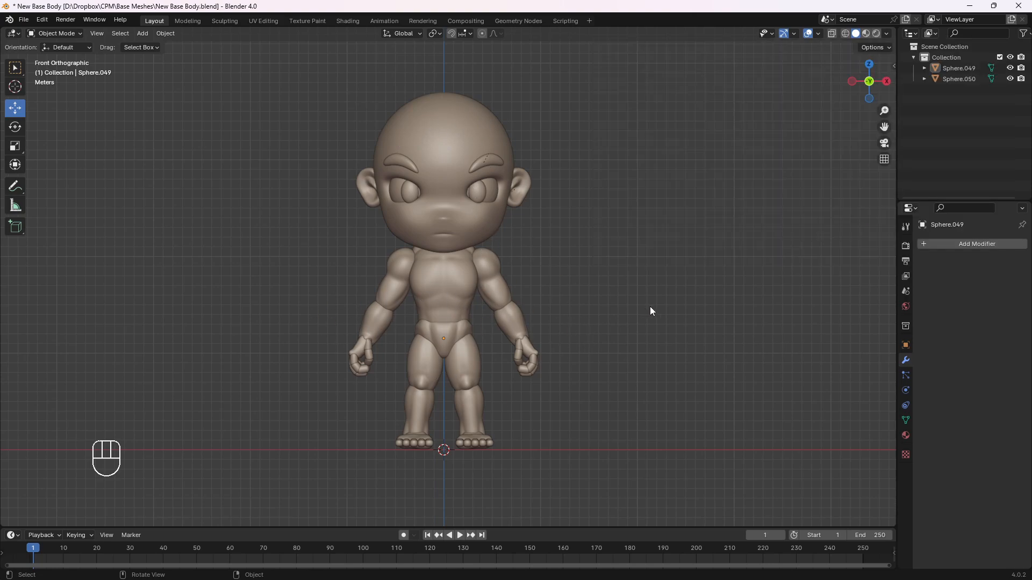
middle_drag(649, 306, 623, 308)
key(KP_1)
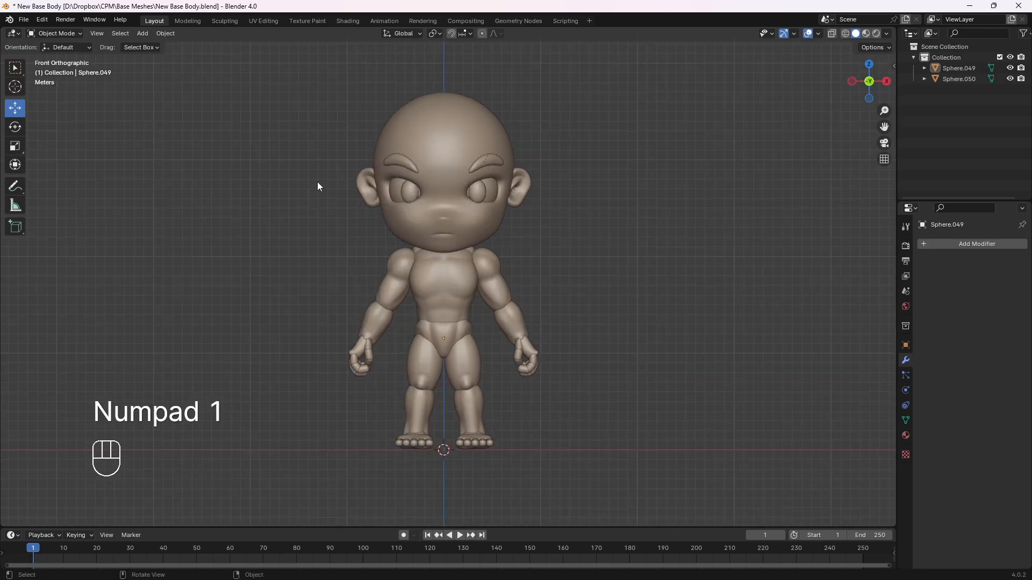
shift+middle_drag(566, 363, 562, 446)
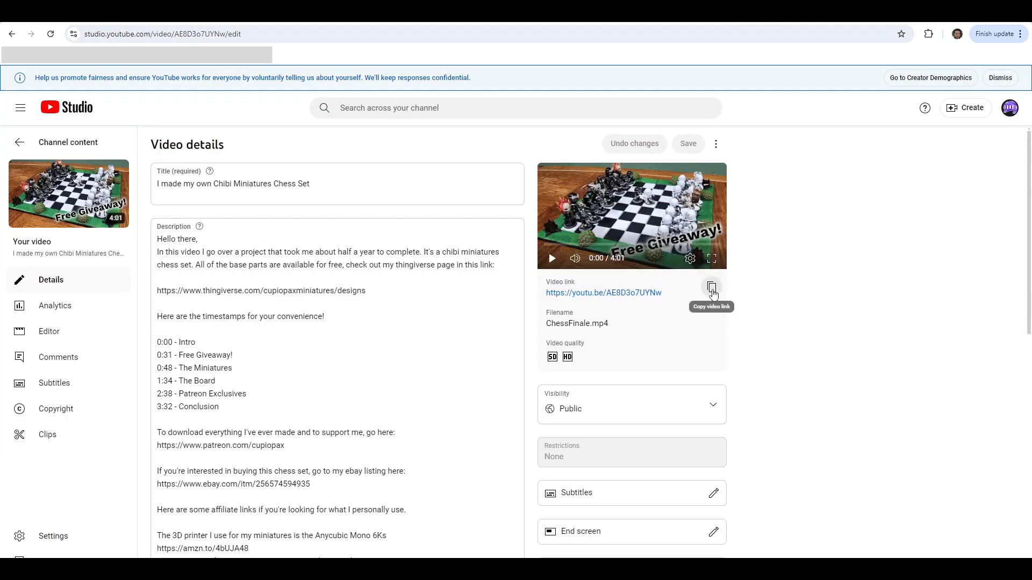
Copy the "I made my own Chibi Miniatures Chess Set" video link from YouTube Studio and fetch its comments on pickawinner.co
click(711, 287)
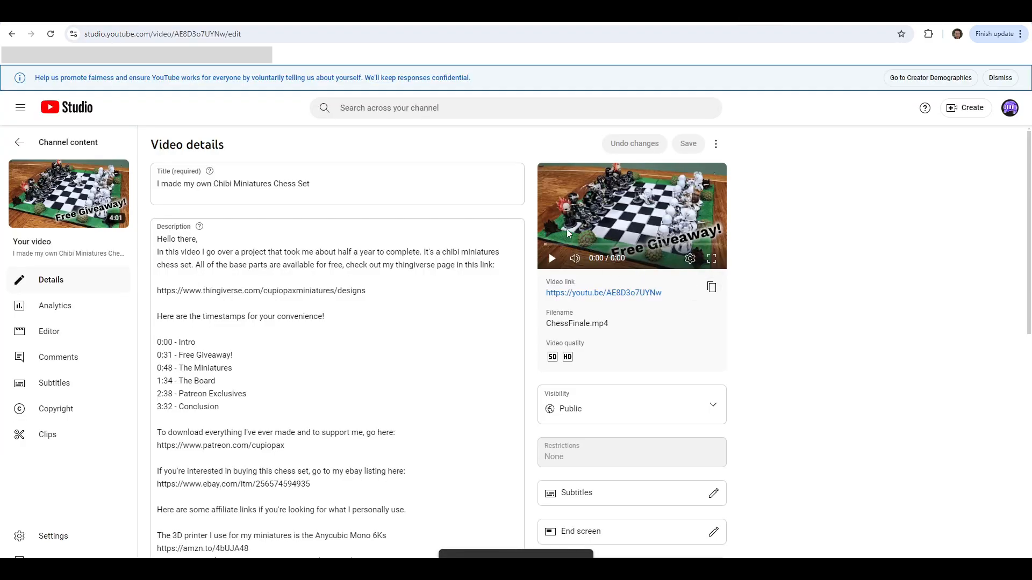
click(161, 12)
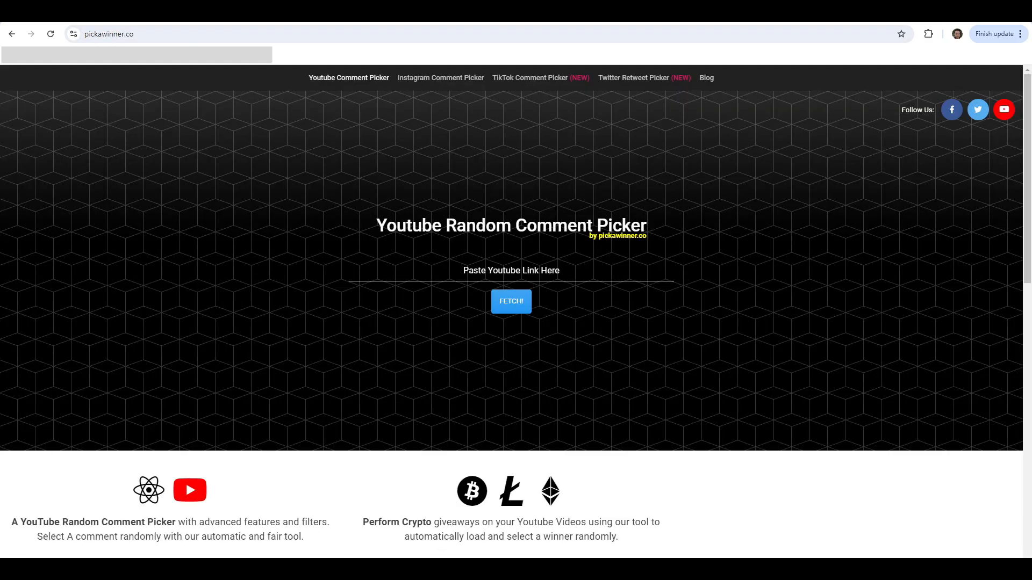
click(506, 269)
key(ctrl+v)
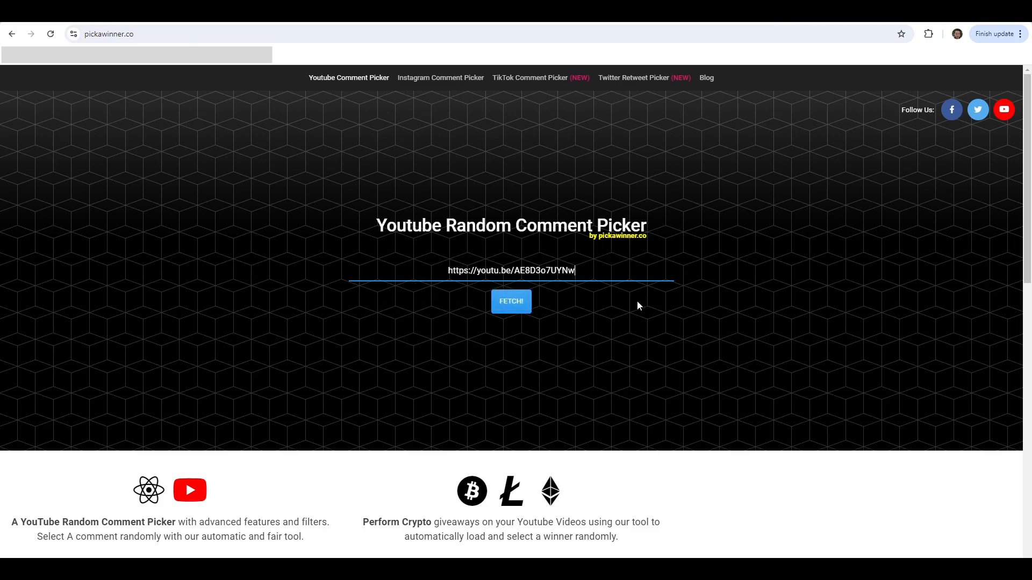
click(516, 306)
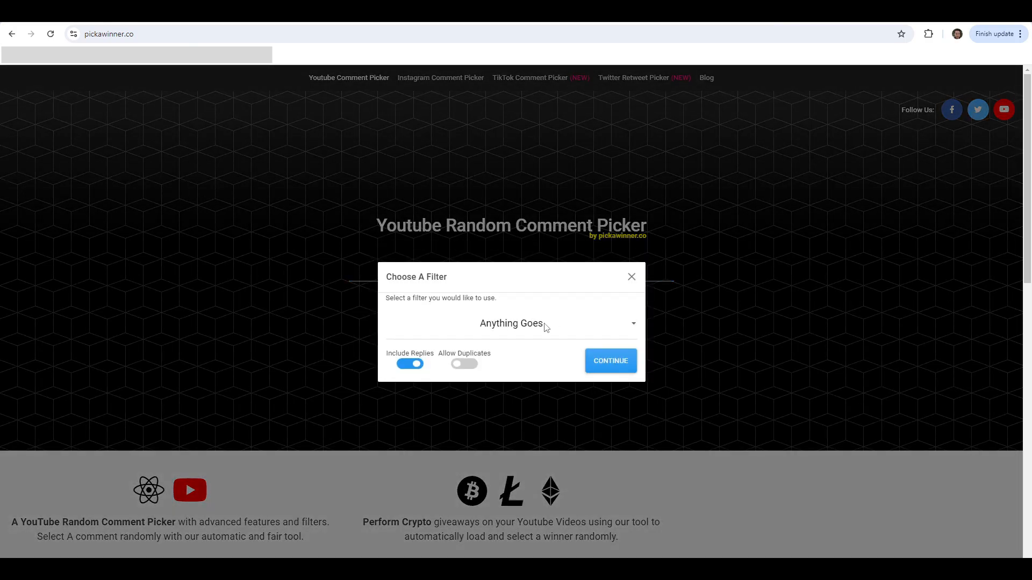
Load the comments with the Anything Goes filter, replies excluded and duplicates disallowed, and pick a random winner
click(585, 326)
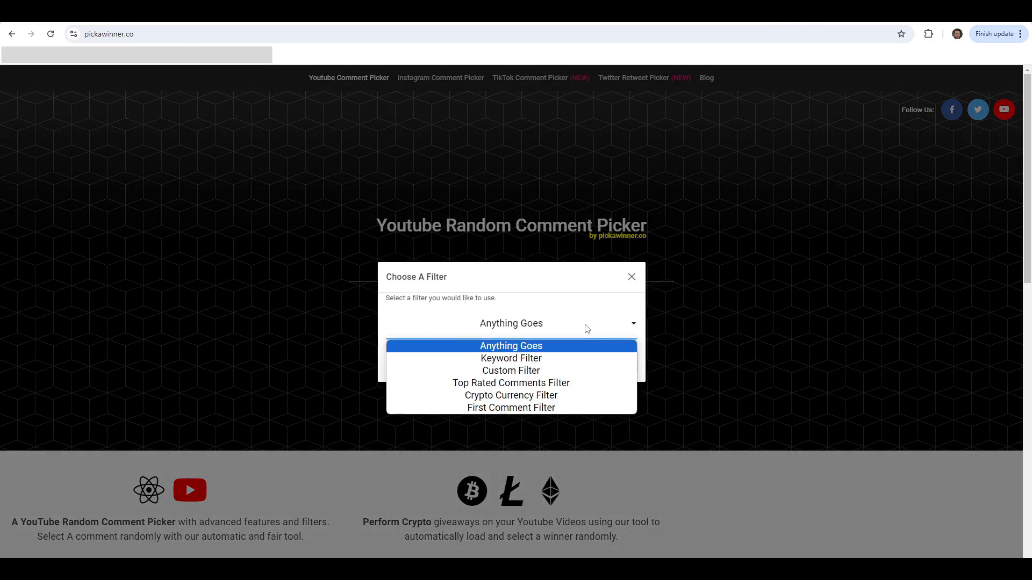
click(523, 347)
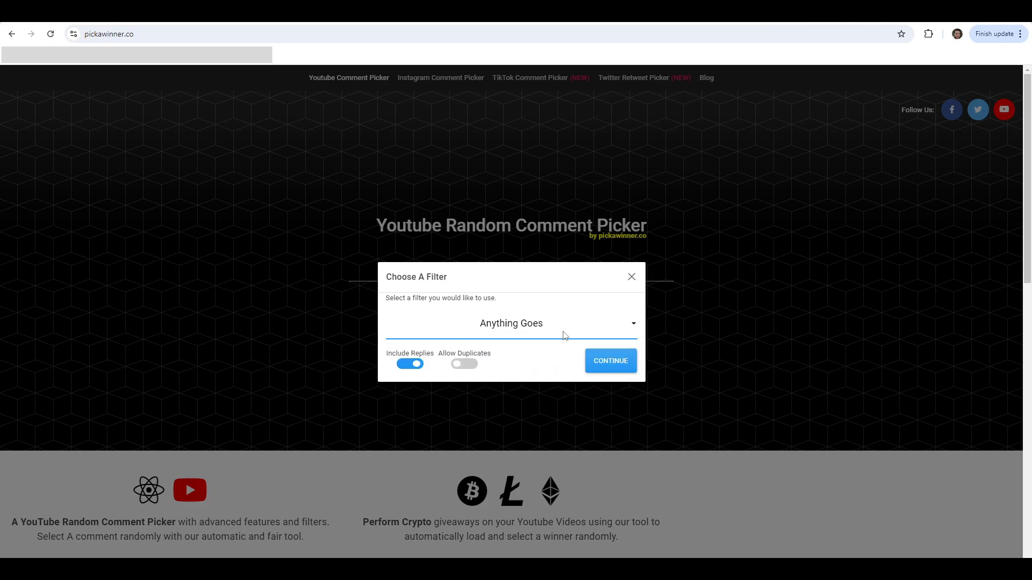
click(415, 366)
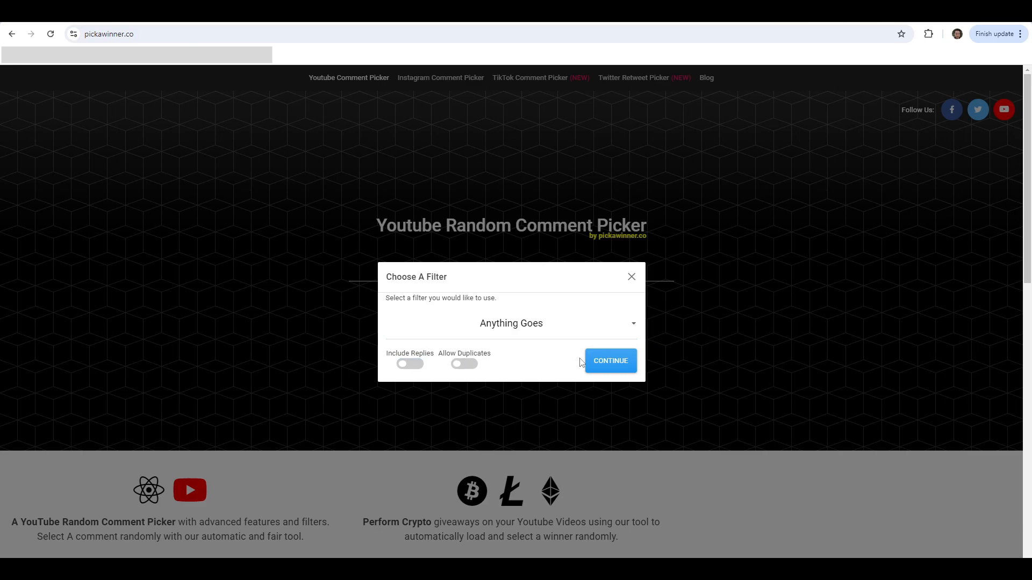
click(613, 364)
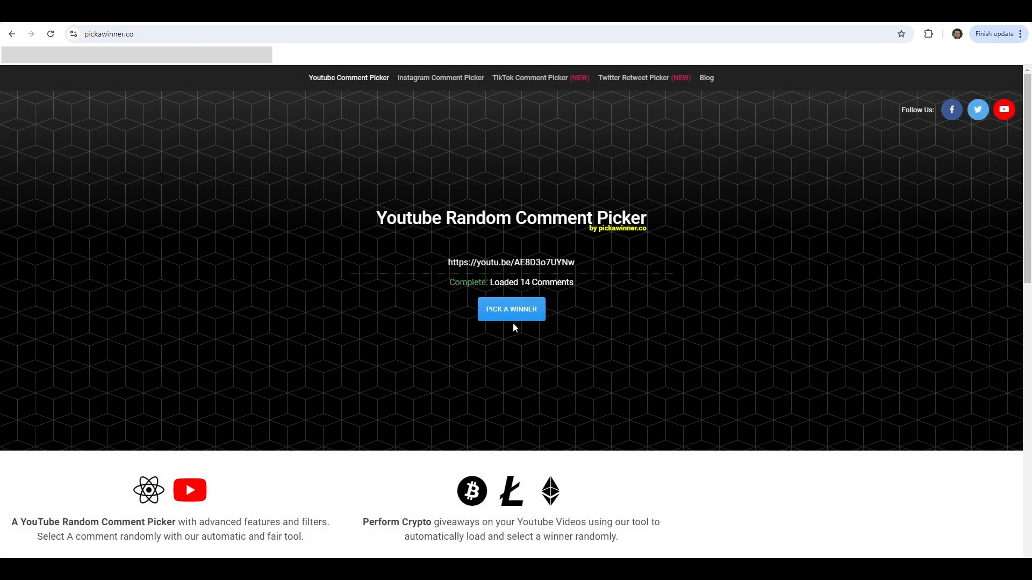
click(510, 313)
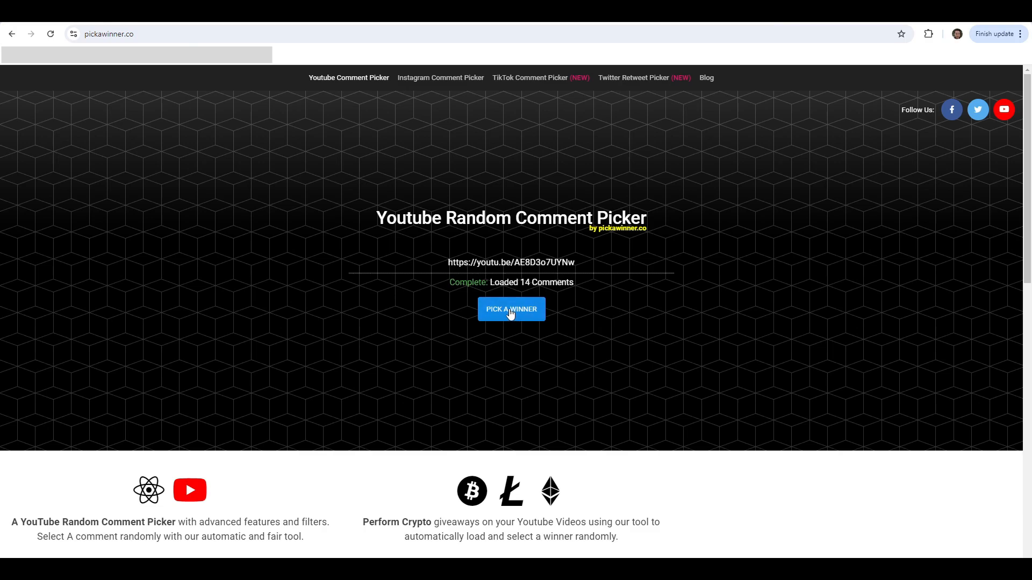